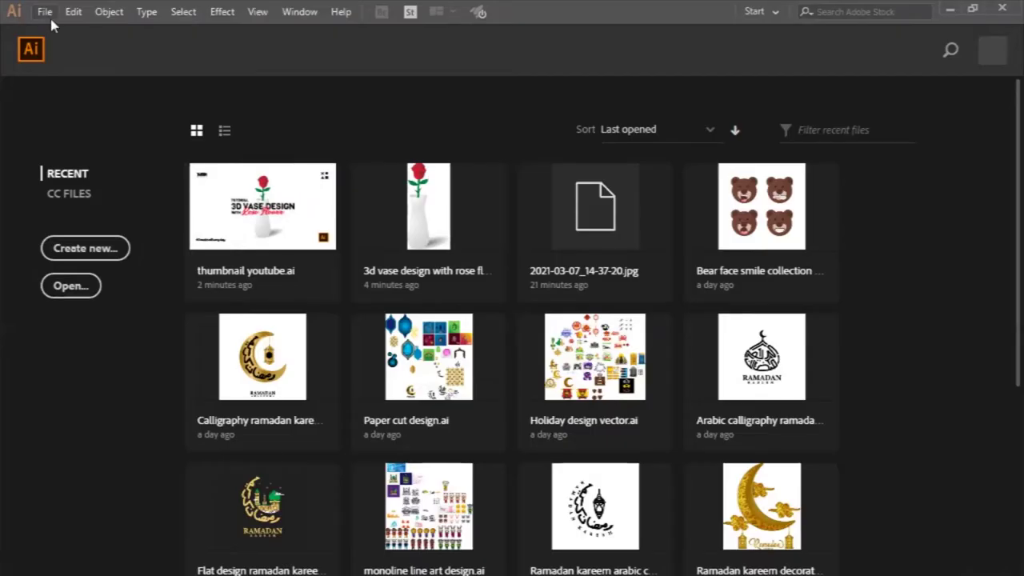
Launch Illustrator and open the New Document dialog.
click(45, 12)
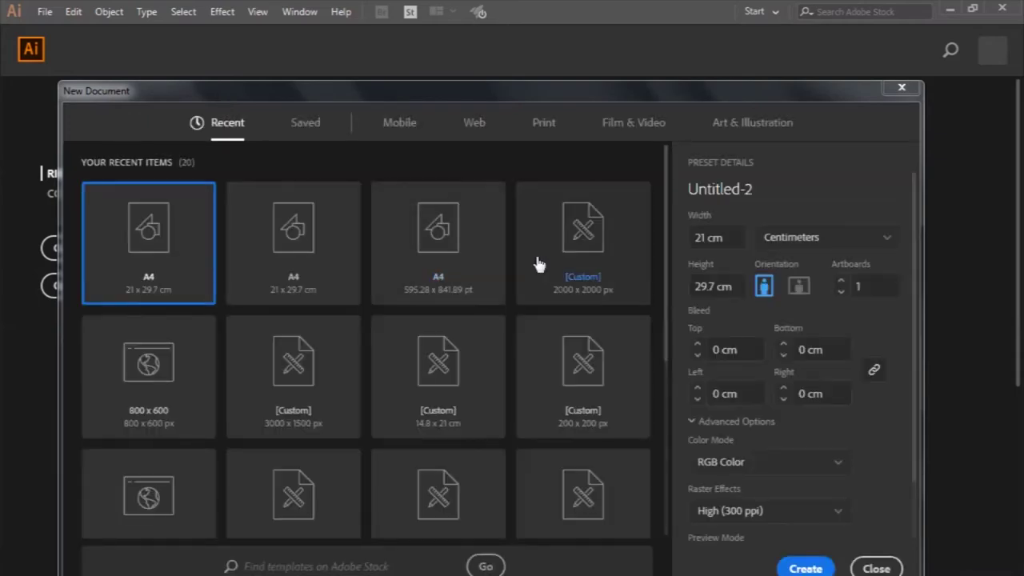
Create a 2000 × 2000 px document named 'Arabic ramadan kareem and paper cut lantern design'.
scroll(539, 264, down, 4)
click(592, 450)
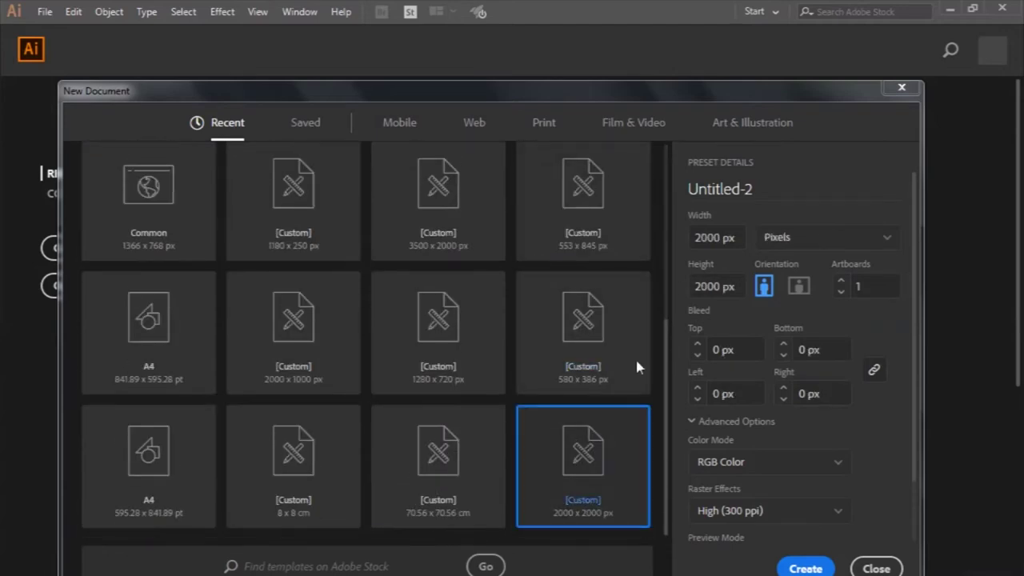
triple_click(760, 194)
text(Arabic ramadan kareem)
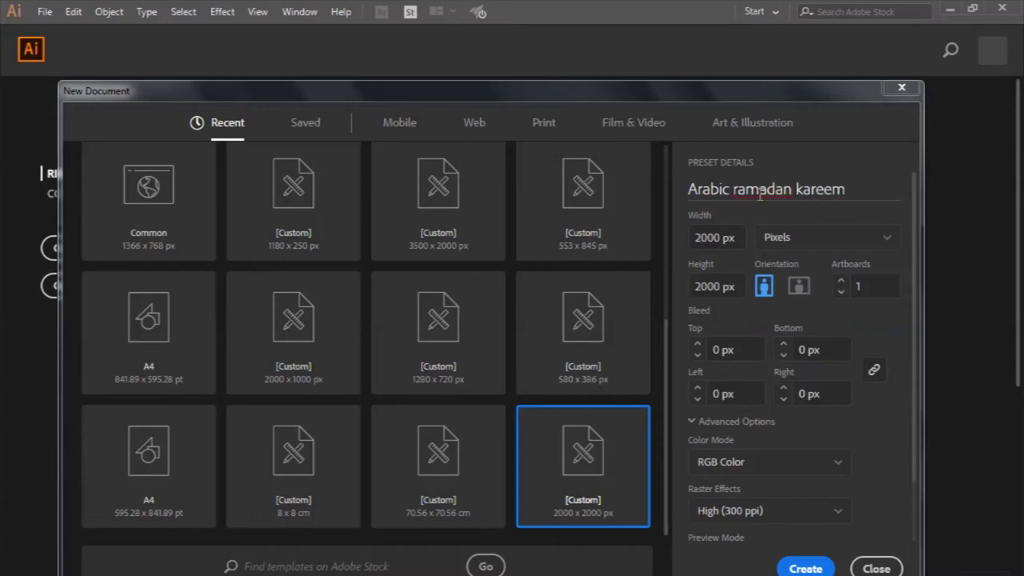
text(aper cut lantern)
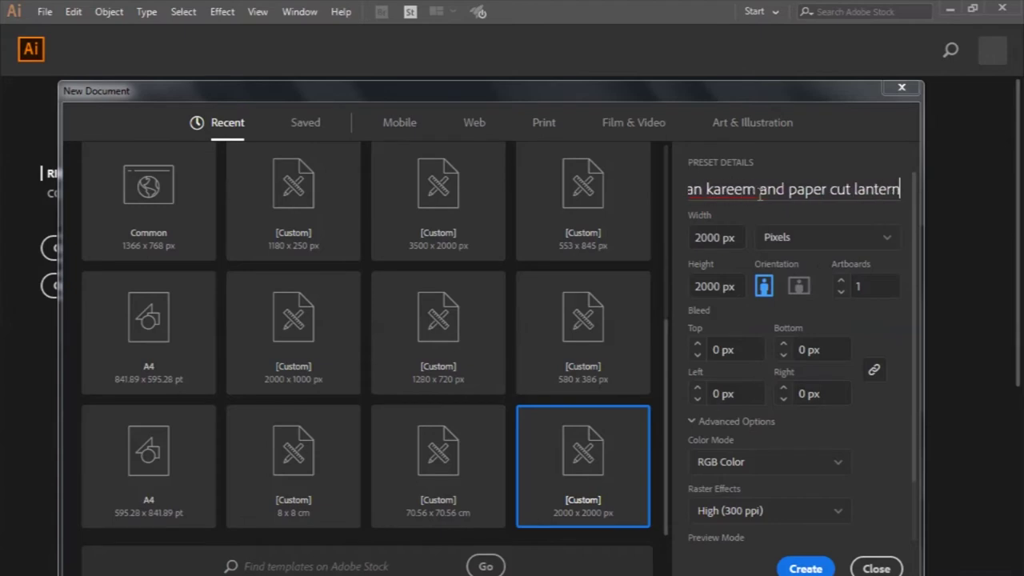
text( design)
key(Return)
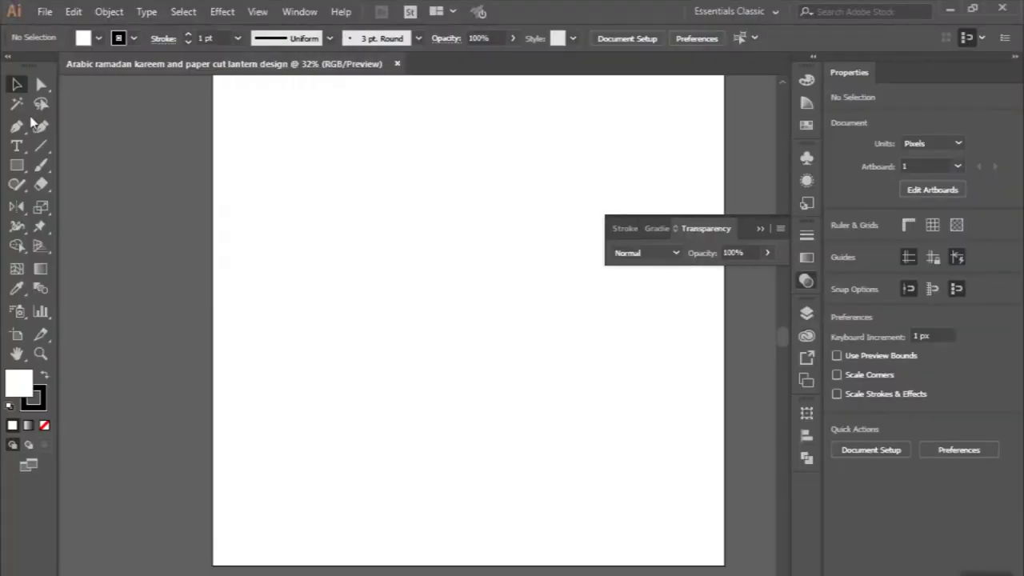
Draw a three-anchor S-curve with the Pen tool.
click(17, 130)
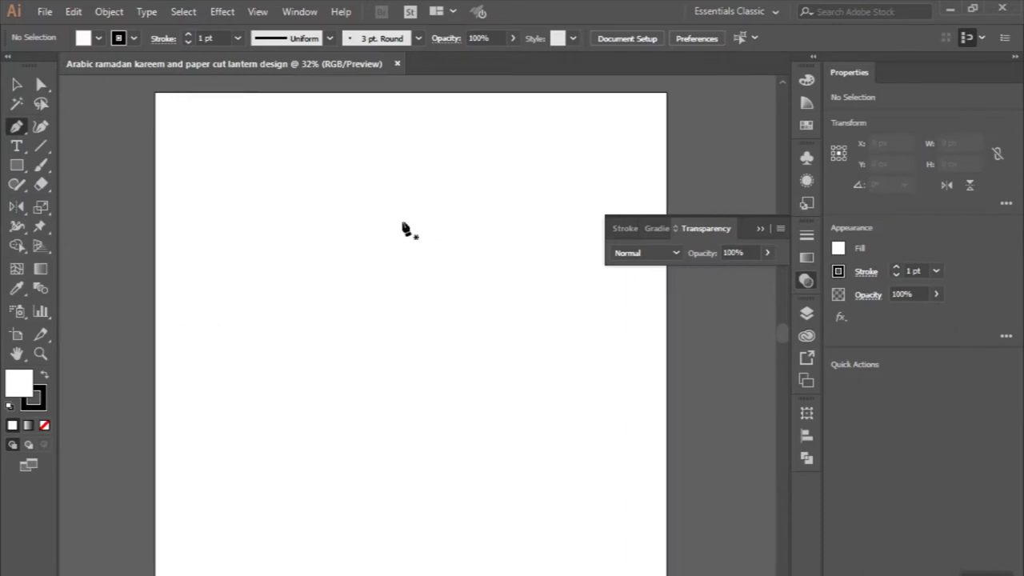
key(ctrl+plus)
click(358, 272)
drag(382, 212, 415, 200)
drag(429, 151, 24, 90)
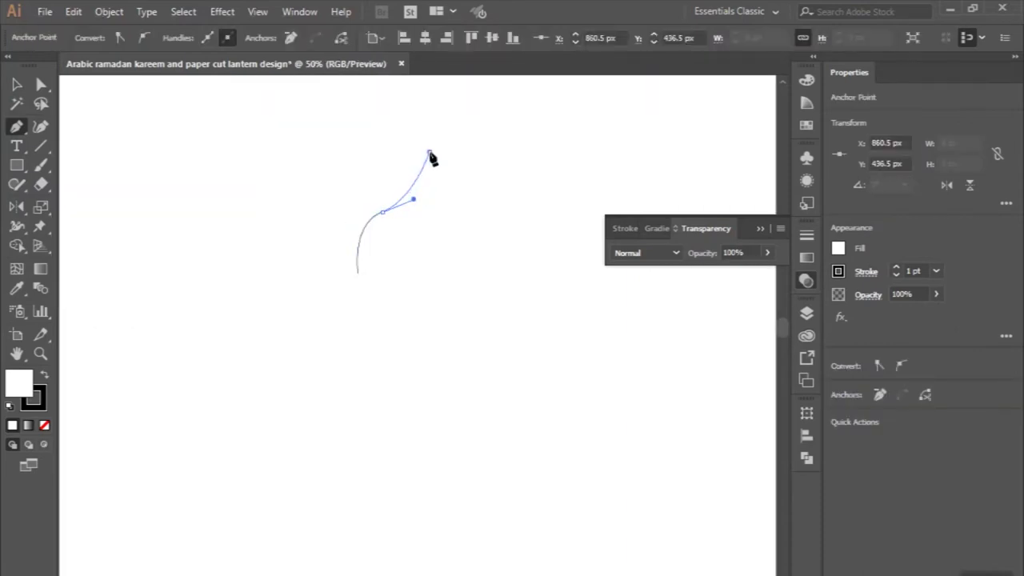
click(16, 85)
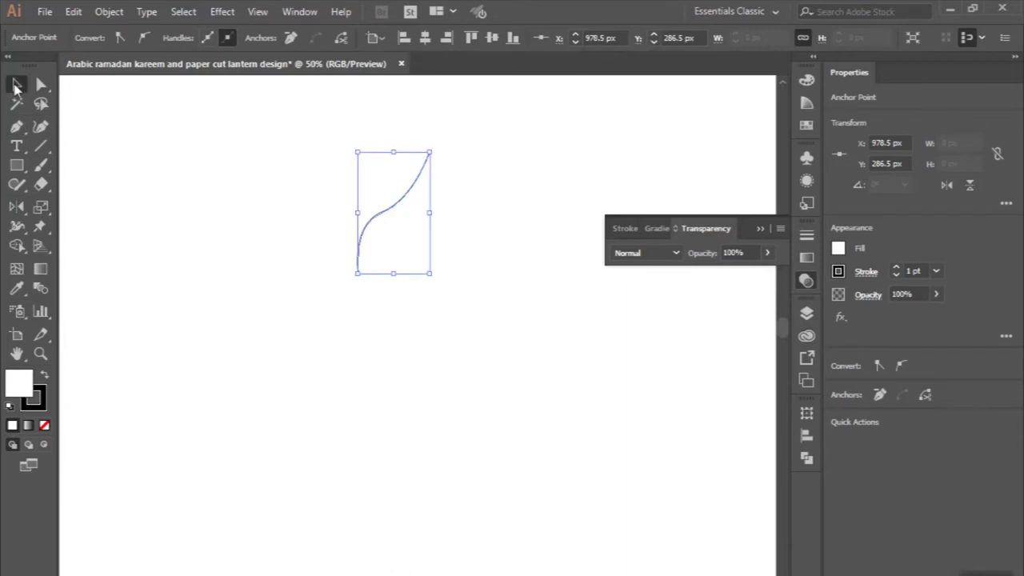
Give the curve no fill and a 50 pt stroke.
click(45, 426)
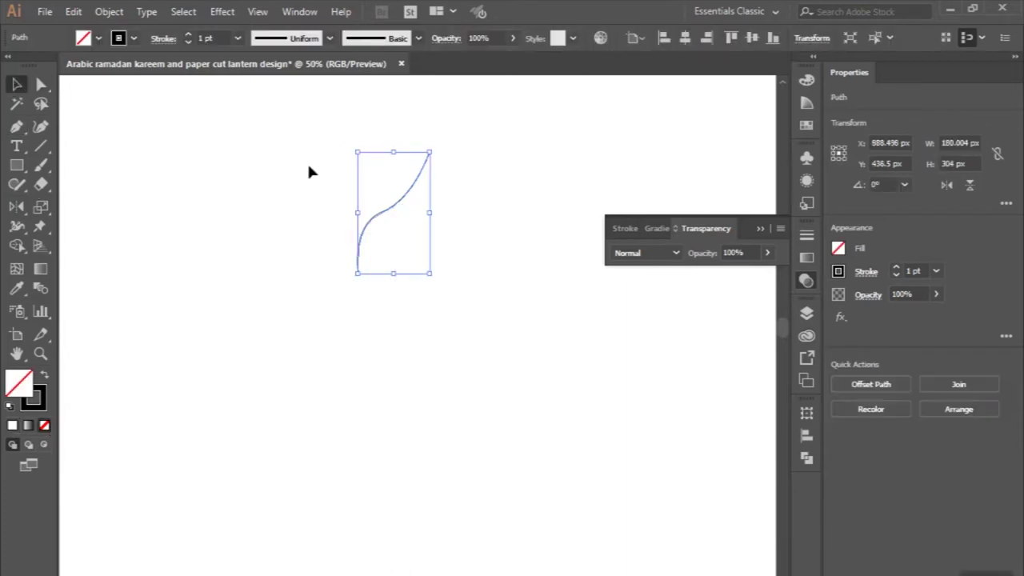
click(202, 38)
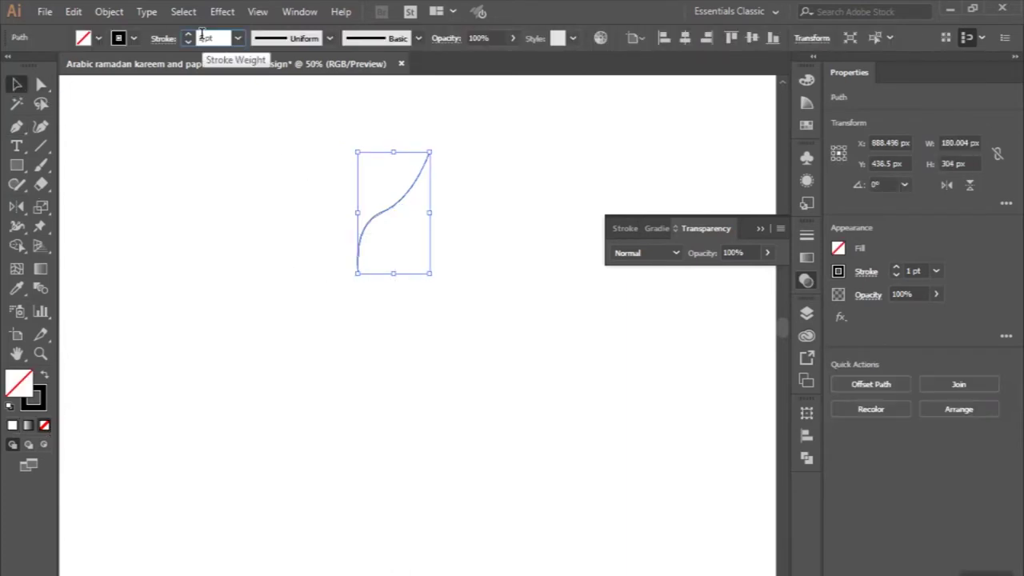
text(100)
key(Return)
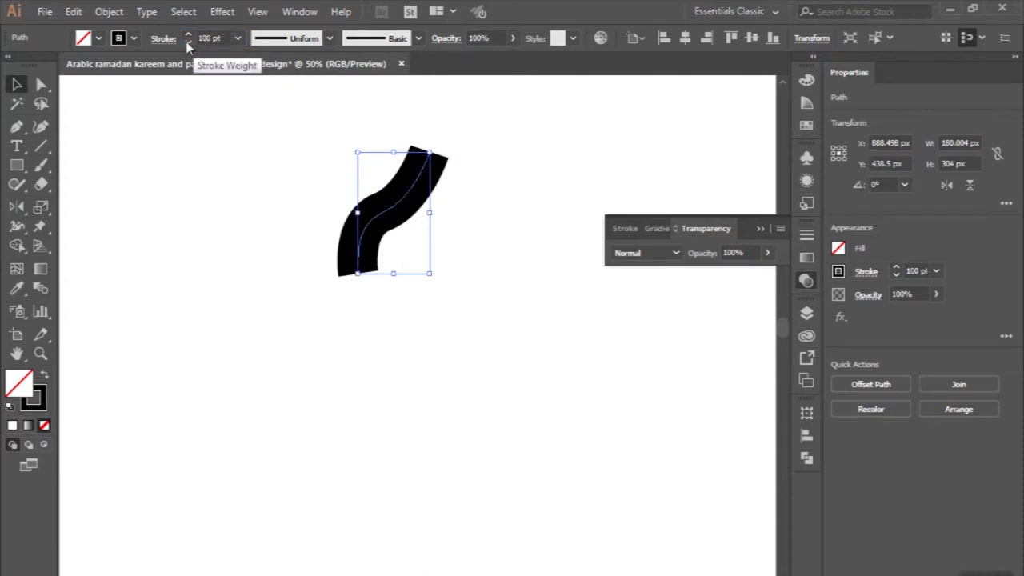
scroll(216, 210, down, 1)
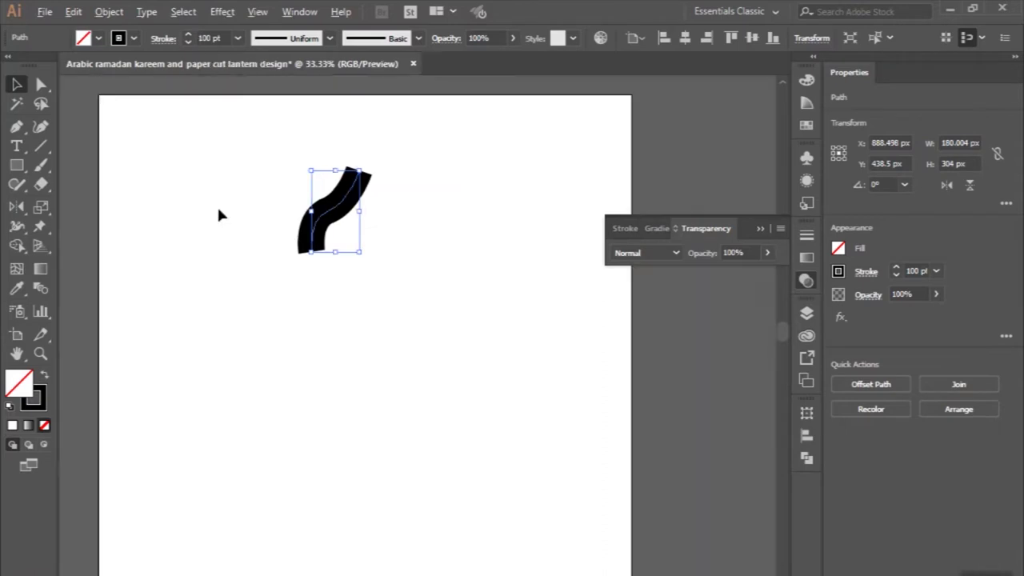
scroll(220, 241, down, 3)
scroll(244, 228, up, 3)
double_click(207, 39)
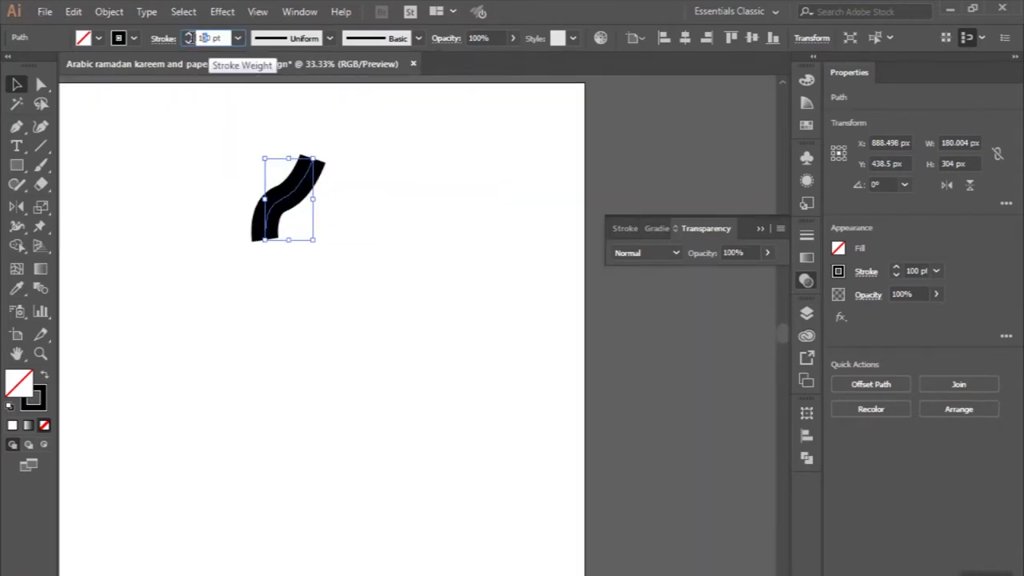
text(50)
key(Return)
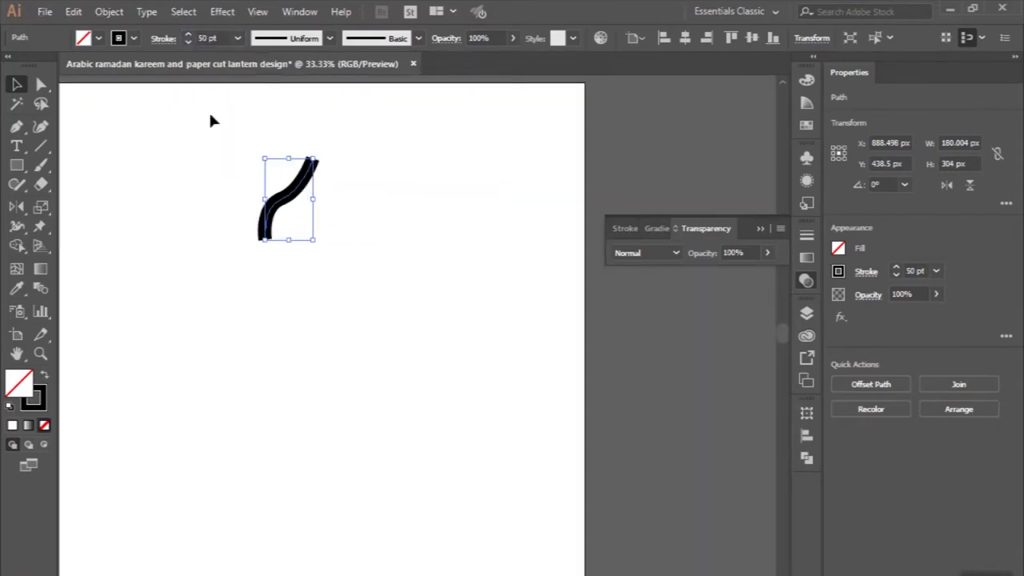
click(210, 120)
Reselect the S-curve and try mirroring it with the Reflect tool, then undo.
scroll(211, 119, down, 1)
scroll(289, 168, up, 2)
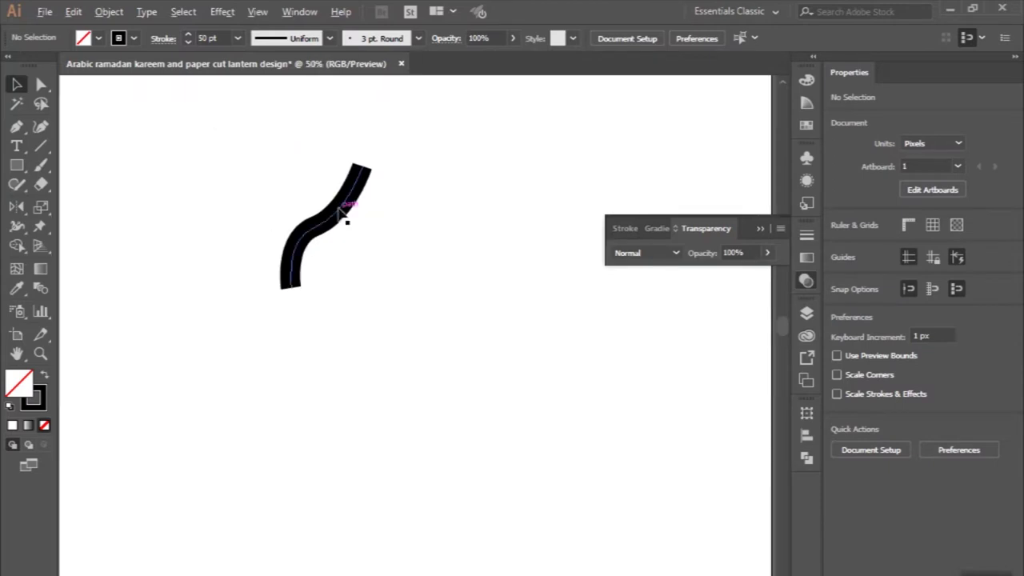
scroll(344, 212, up, 1)
click(310, 226)
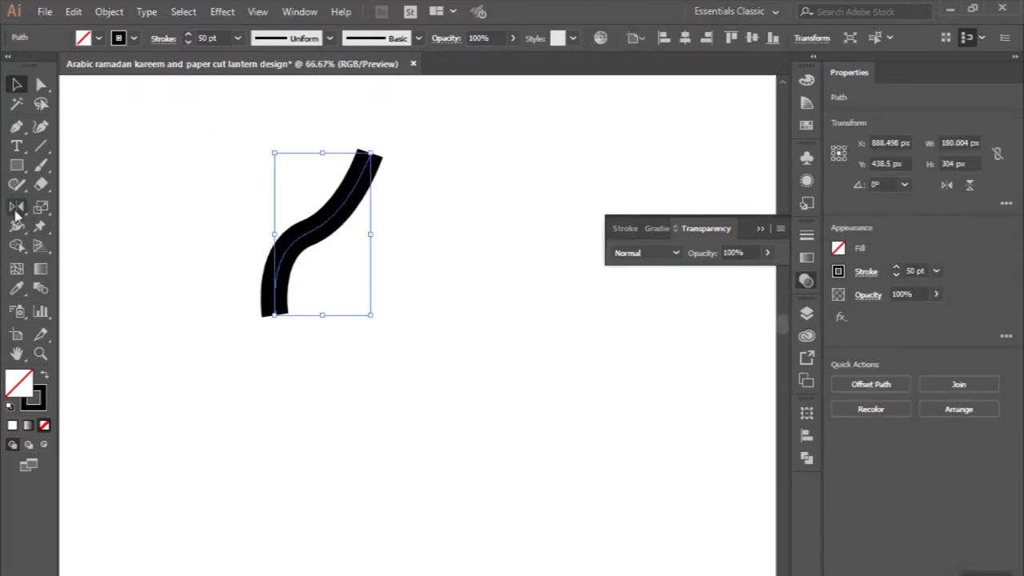
drag(16, 206, 60, 227)
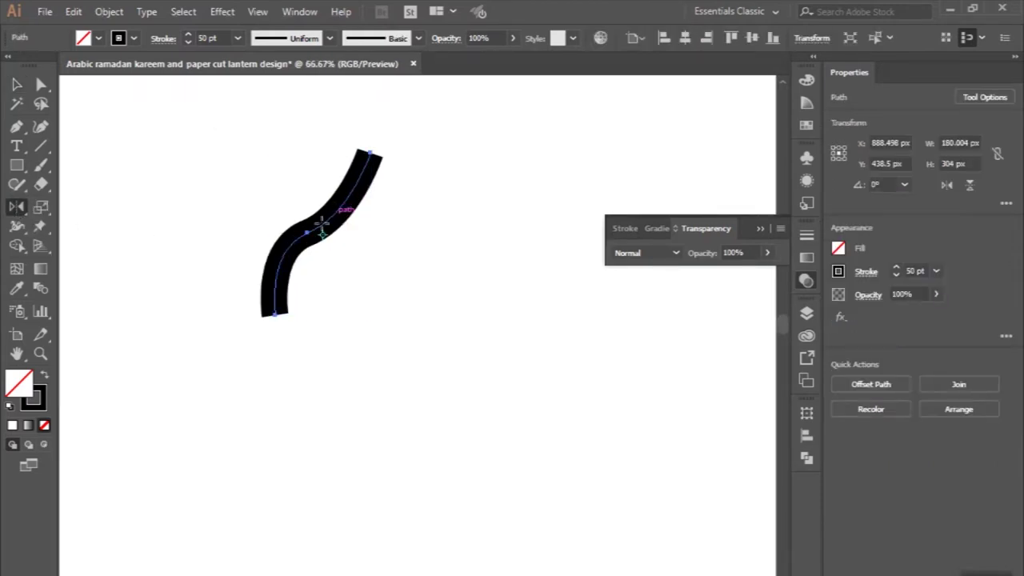
mouse_move(316, 231)
mouse_down()
mouse_move(425, 245)
mouse_move(371, 228)
mouse_move(366, 201)
mouse_up()
key(ctrl+z)
key(ctrl+z)
Make a vertically reflected copy and move it to meet the original as a dome arch.
alt+click(382, 157)
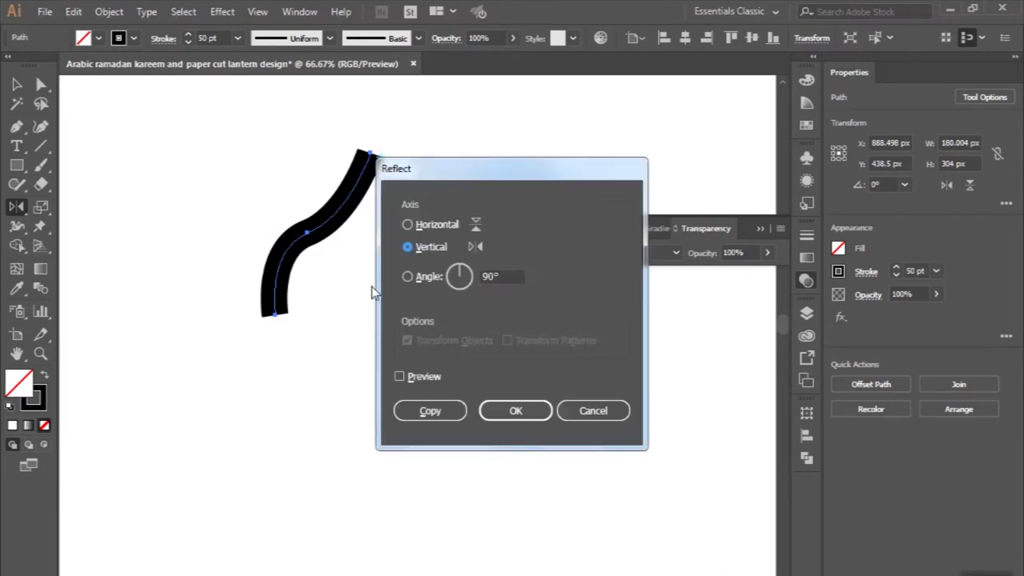
click(433, 415)
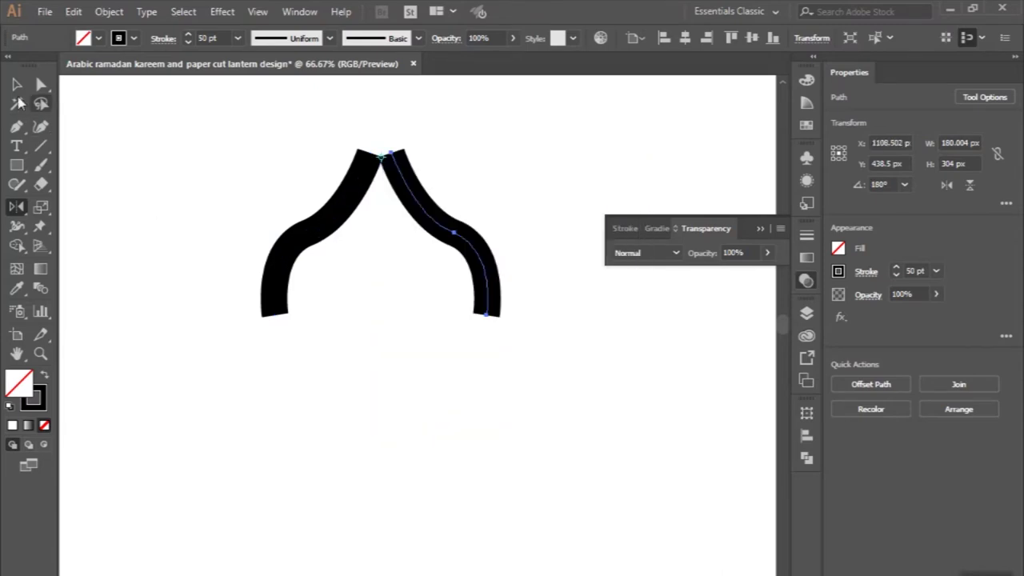
click(14, 87)
drag(407, 186, 372, 187)
click(355, 370)
key(ctrl+minus)
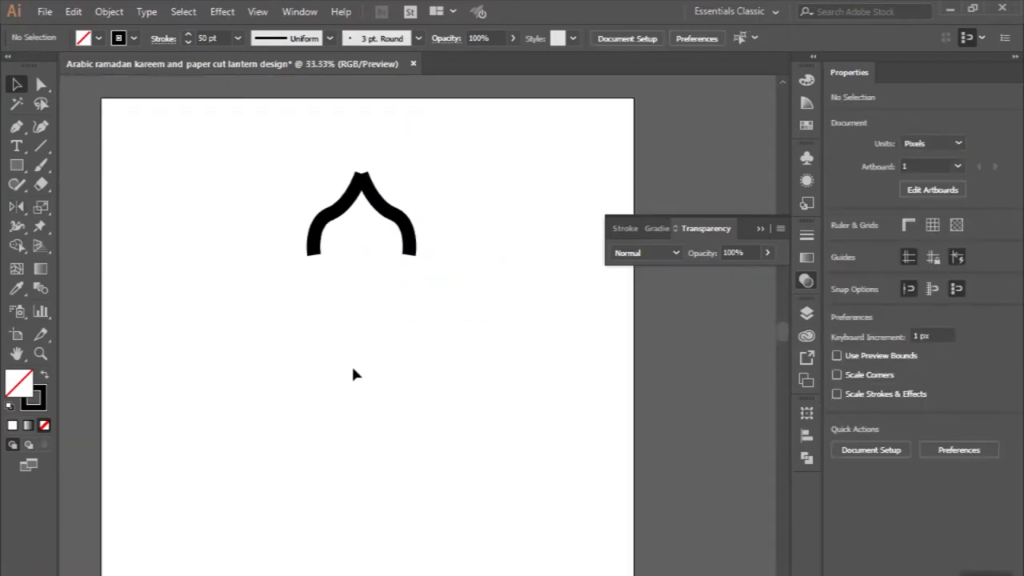
Pen-draw a curved arc beneath the dome.
click(16, 126)
scroll(292, 224, up, 2)
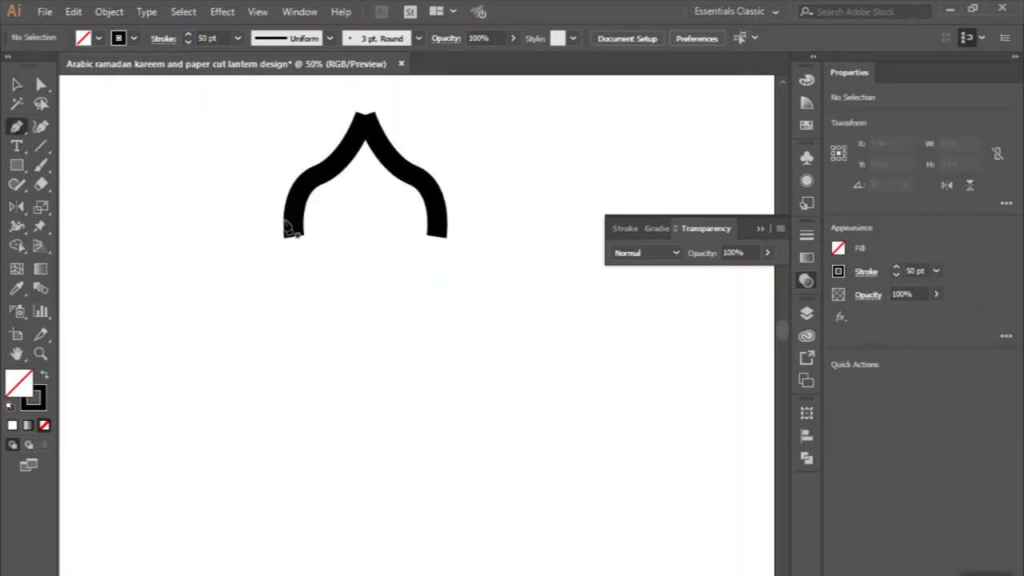
click(254, 276)
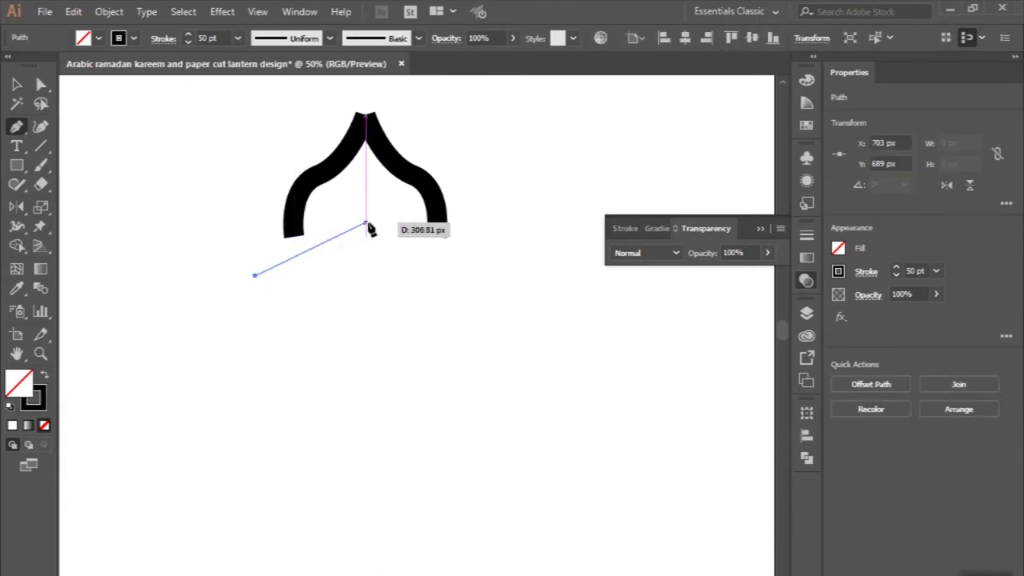
drag(370, 229, 422, 227)
key(ctrl+z)
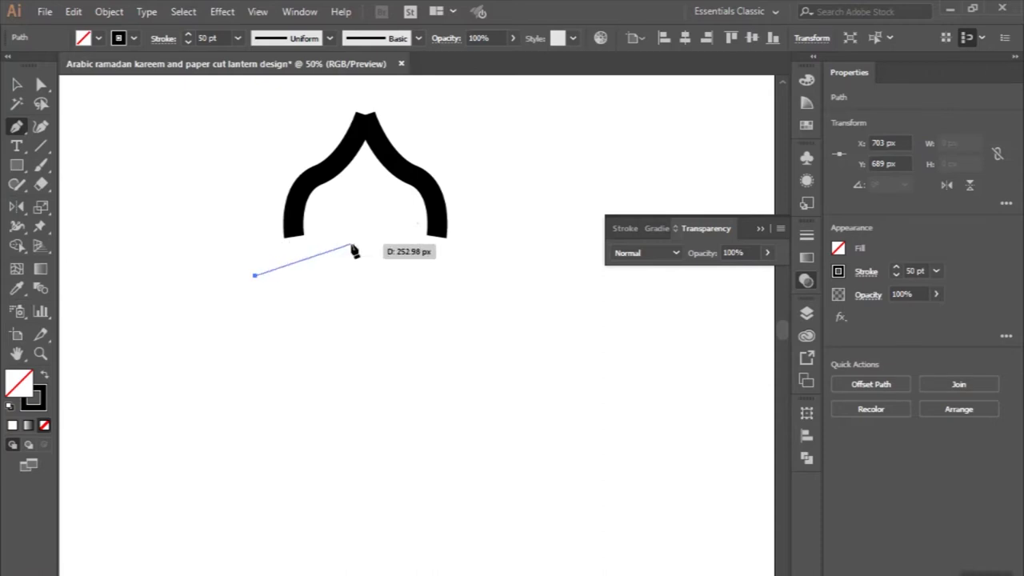
drag(364, 237, 450, 239)
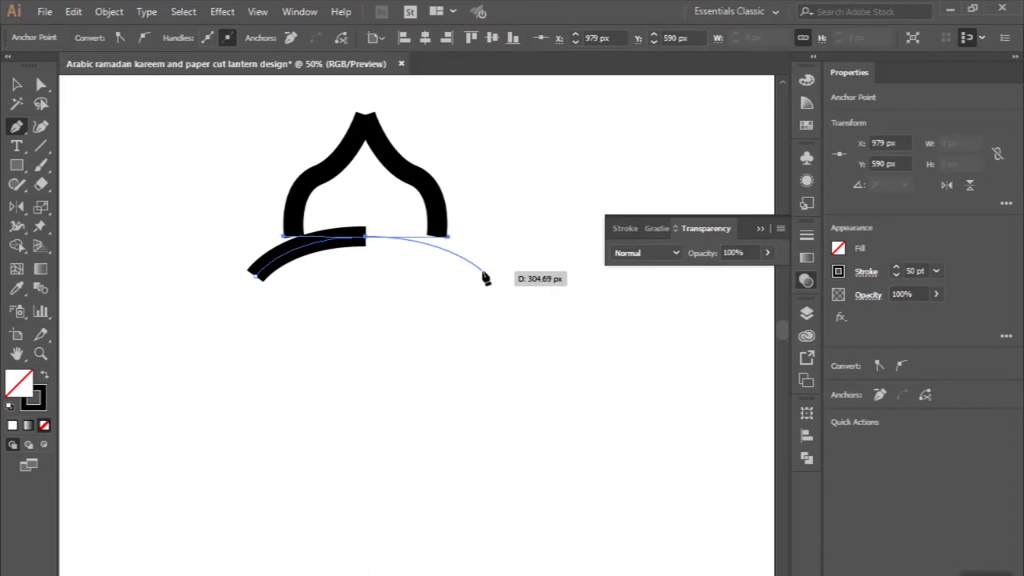
click(487, 277)
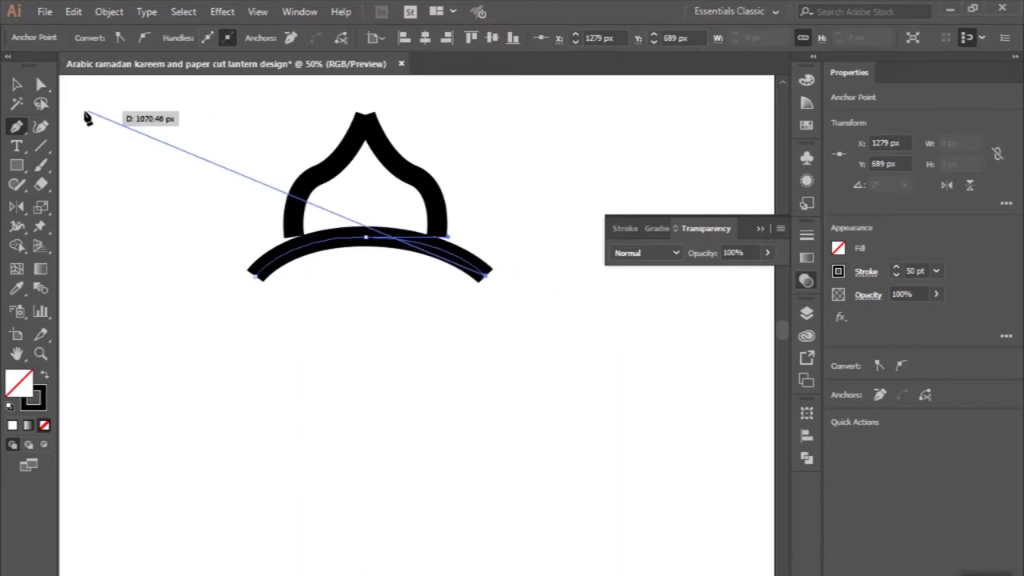
click(16, 84)
Undo an accidental distortion of the arc and zoom out to view the drawing.
scroll(351, 263, up, 2)
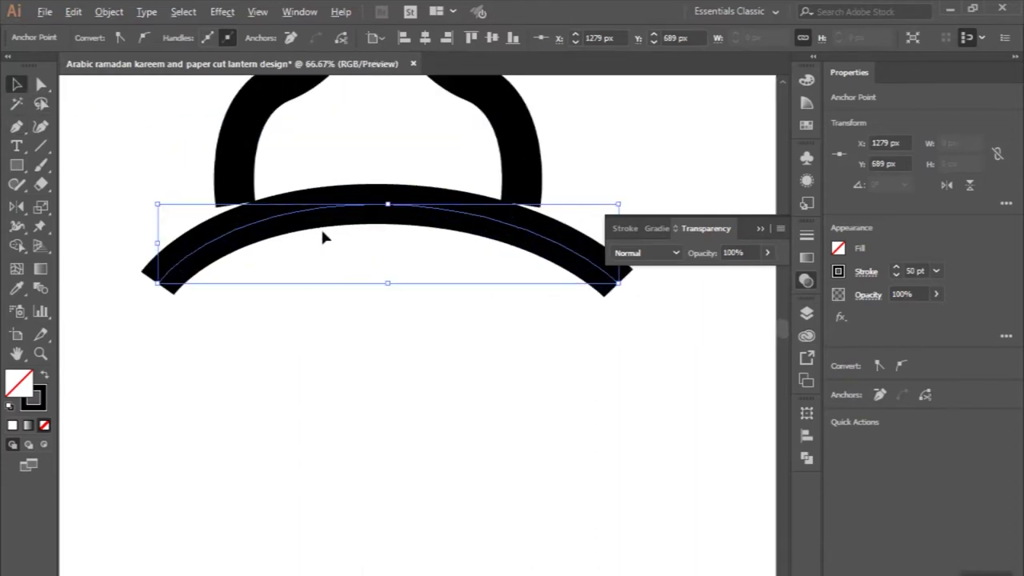
scroll(321, 227, down, 1)
click(428, 42)
key(ctrl+z)
click(351, 166)
click(365, 228)
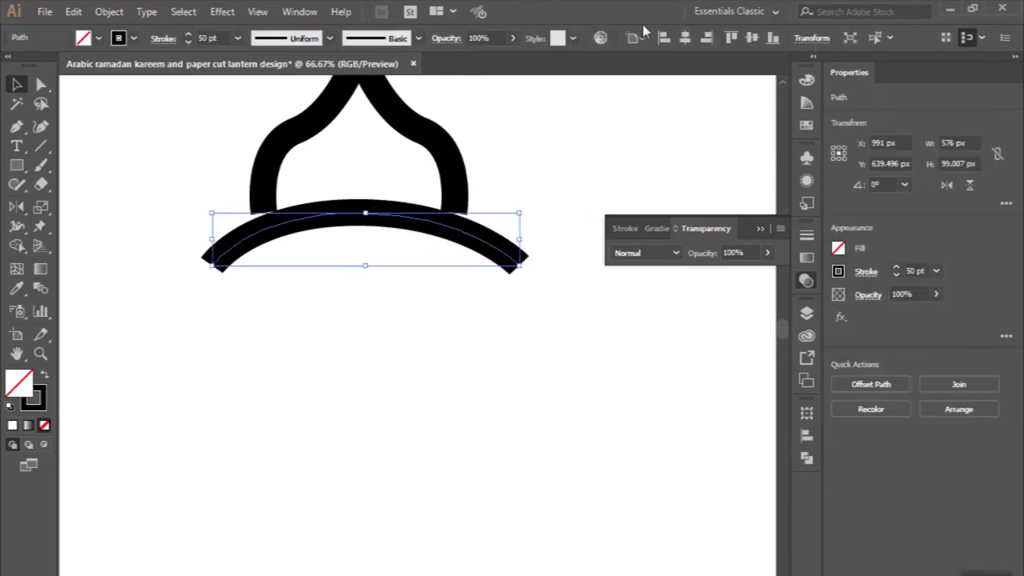
click(564, 137)
scroll(498, 137, up, 2)
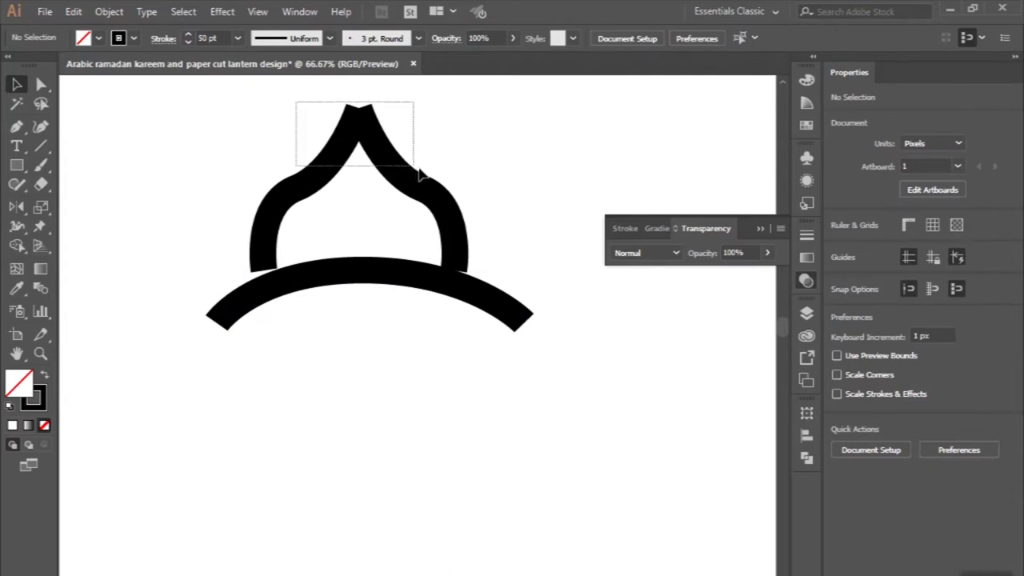
scroll(415, 172, up, 1)
drag(398, 179, 412, 201)
key(ctrl+minus)
key(ctrl+minus)
key(ctrl+minus)
click(357, 353)
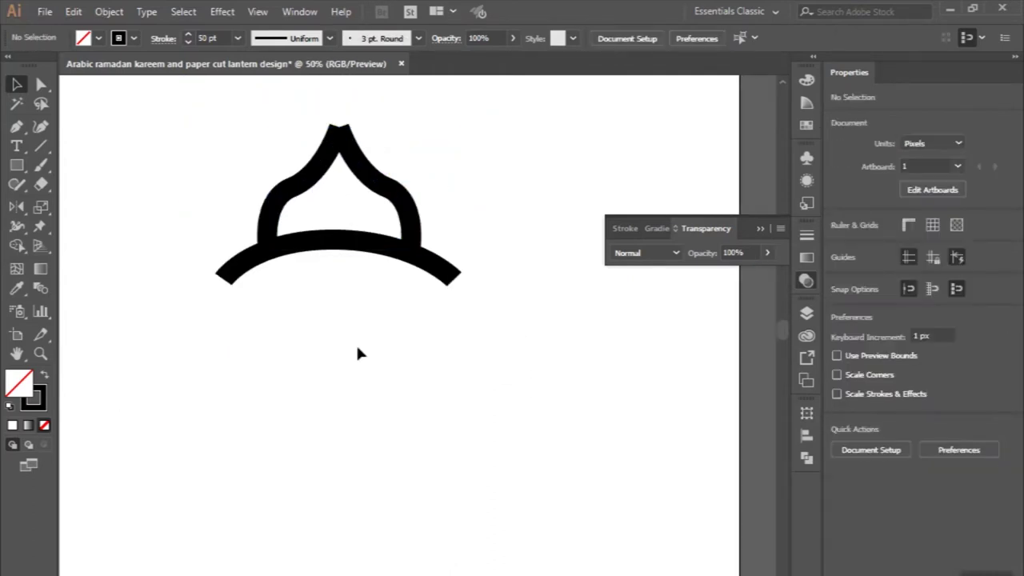
scroll(358, 353, up, 2)
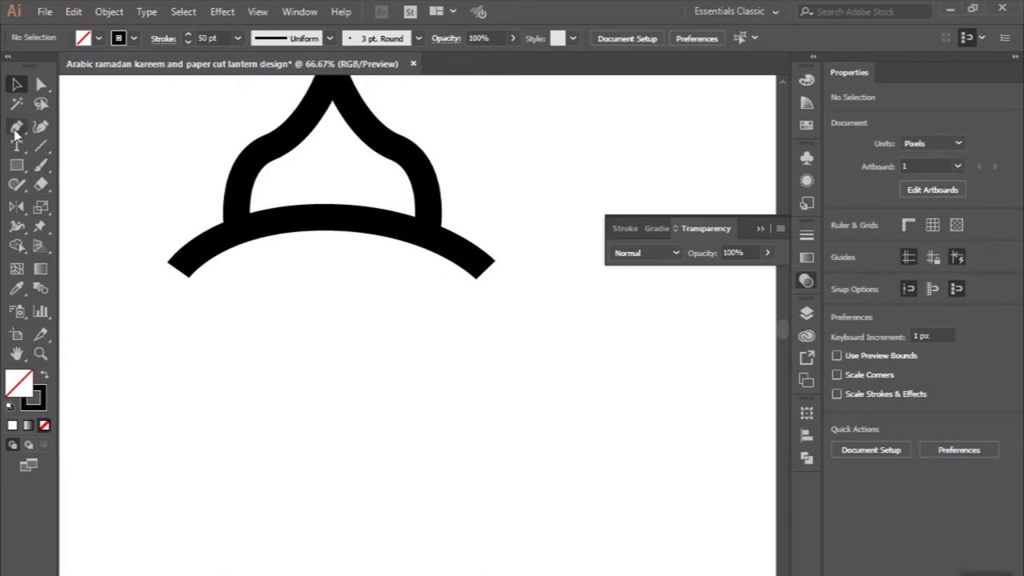
Close the arc into a tier with straight sides and a flat bottom.
click(16, 128)
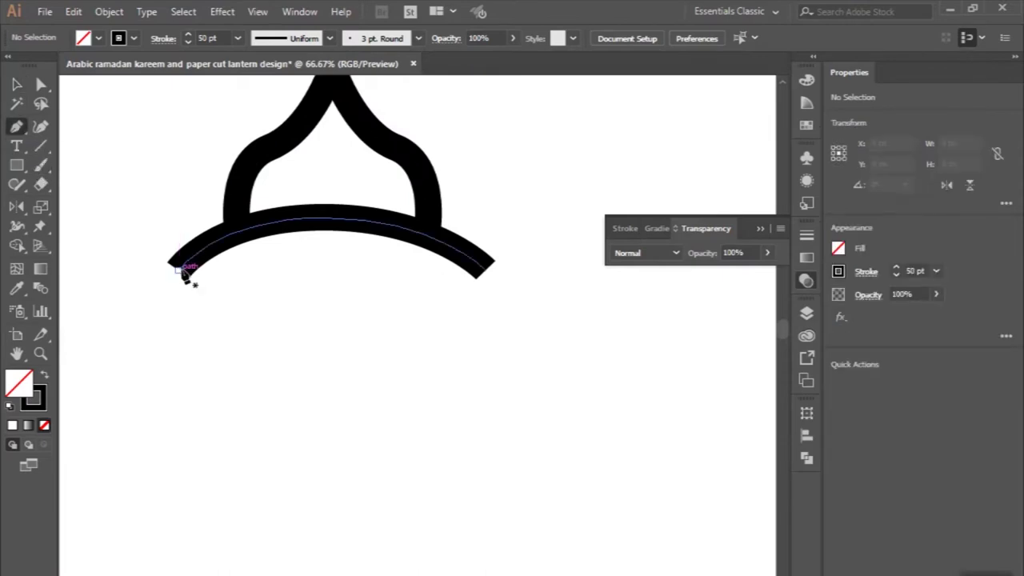
click(178, 270)
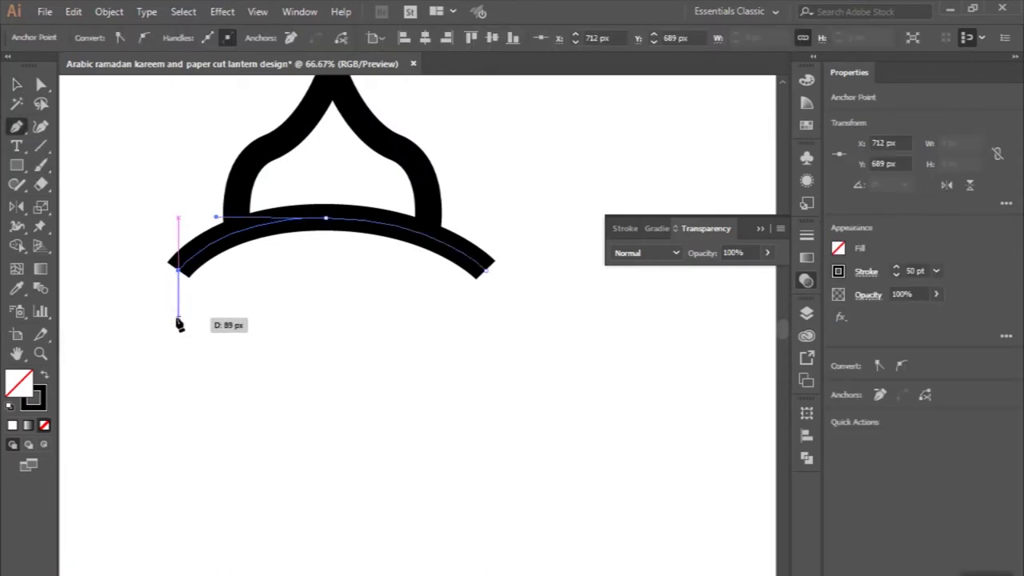
click(177, 317)
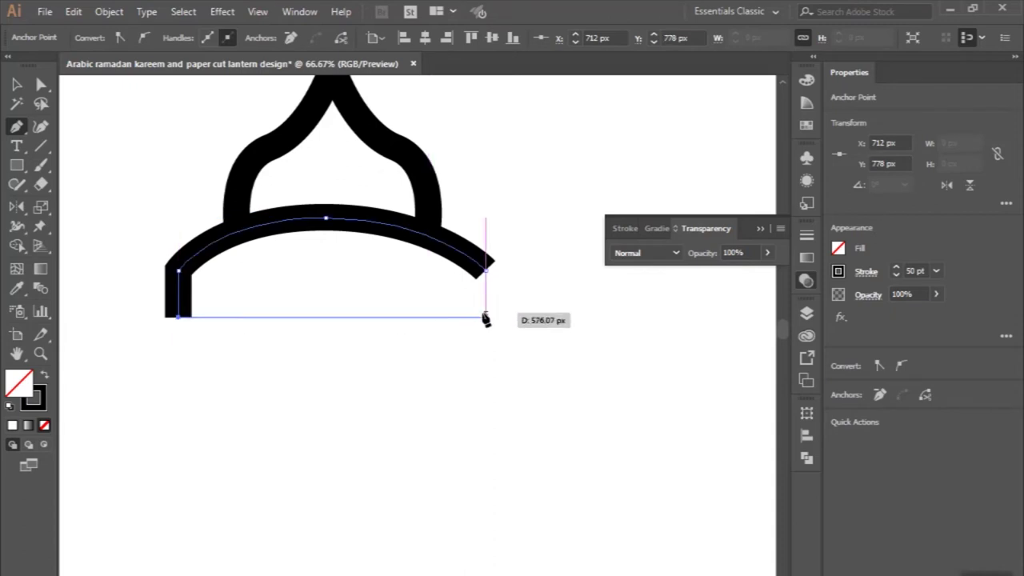
click(486, 318)
click(484, 272)
key(v)
click(122, 177)
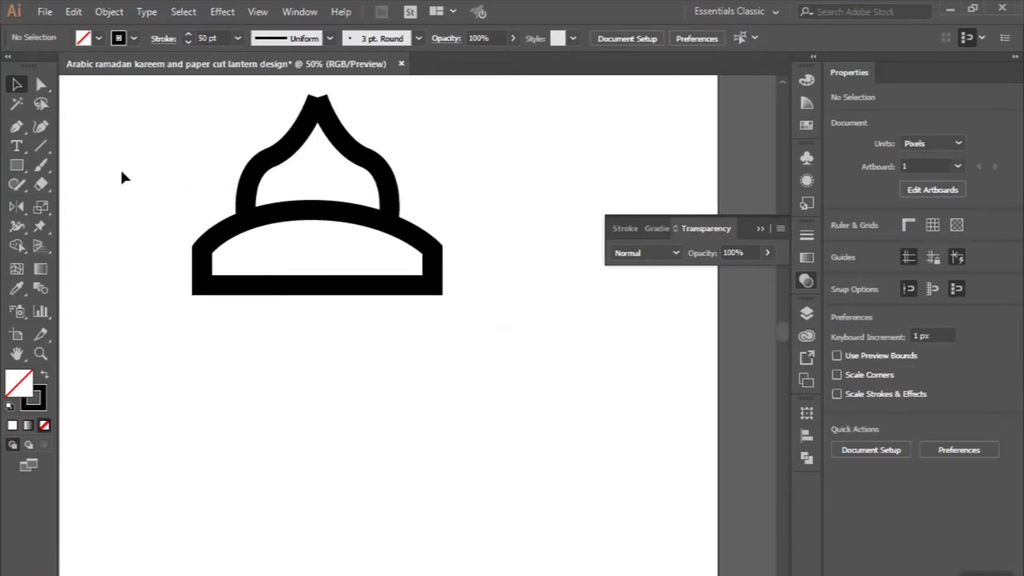
click(16, 126)
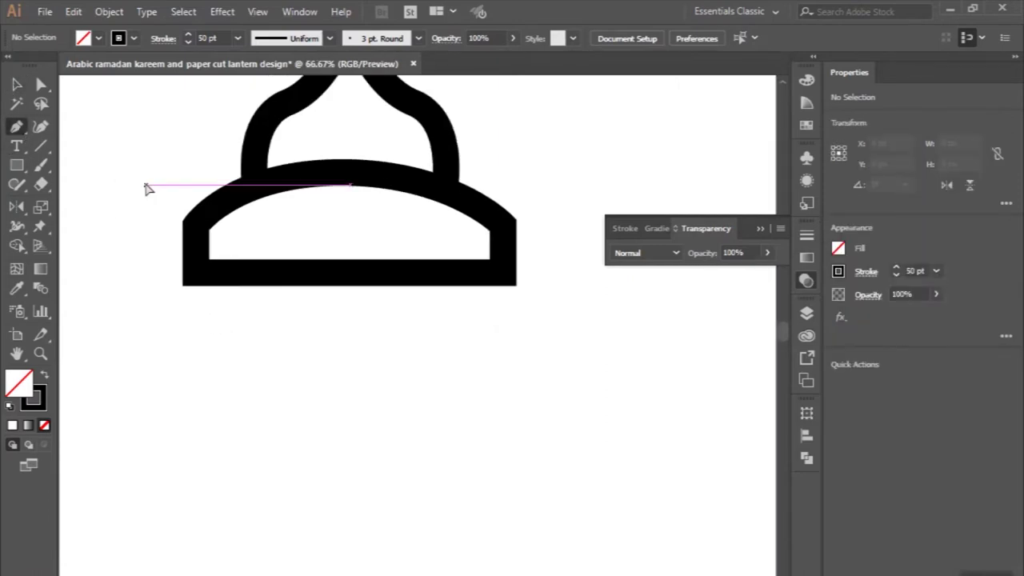
Pen-draw the left half of the rounded lower body below the tier.
click(232, 275)
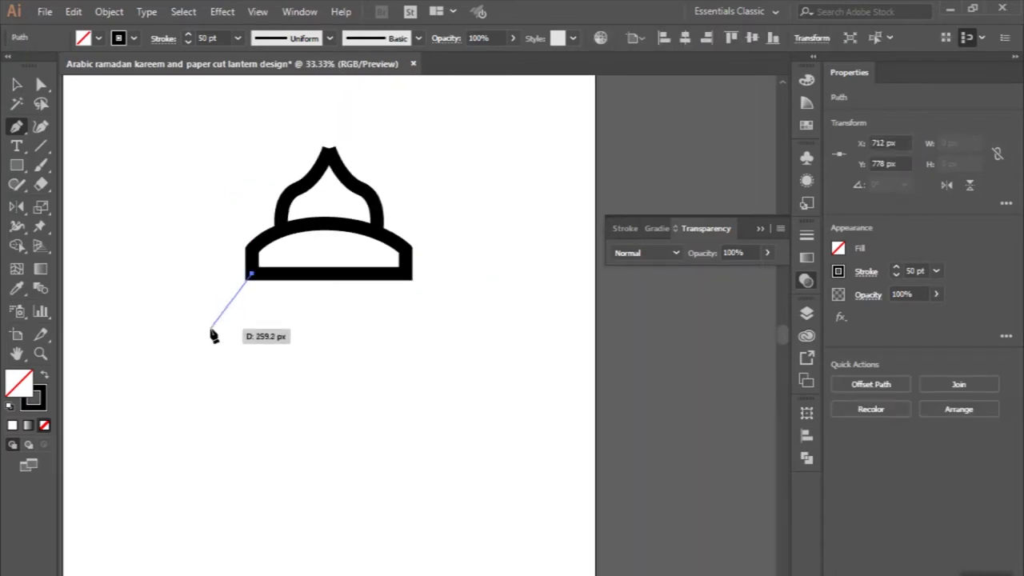
drag(208, 329, 209, 372)
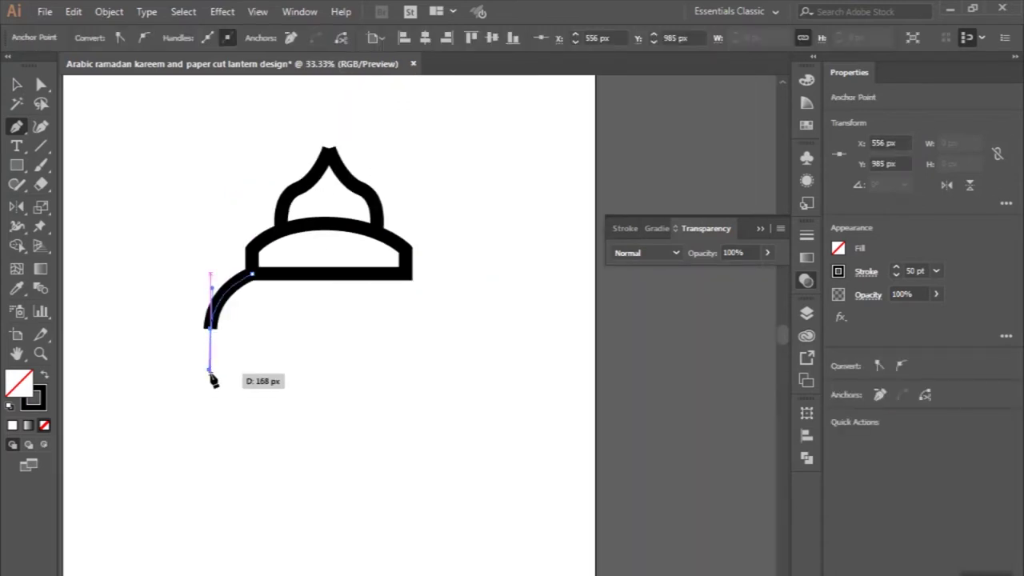
click(209, 372)
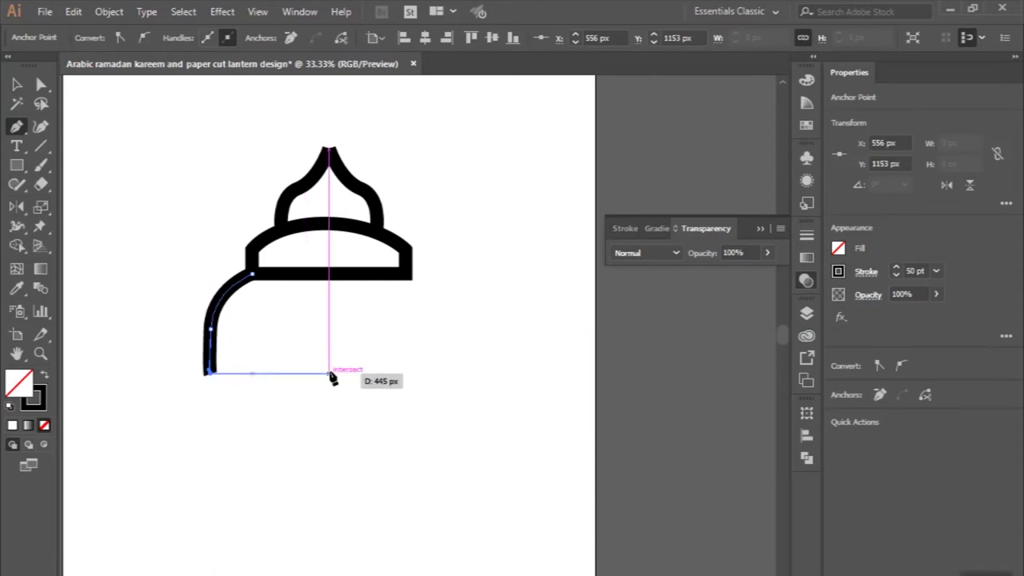
click(329, 373)
key(v)
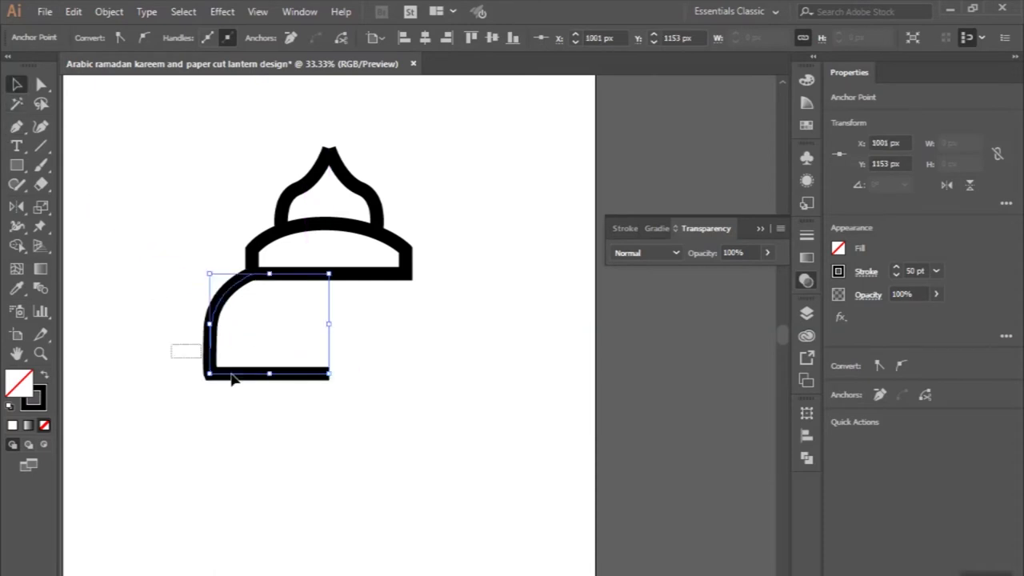
Reflect a vertical copy of the half body and drag it right to complete it.
click(112, 11)
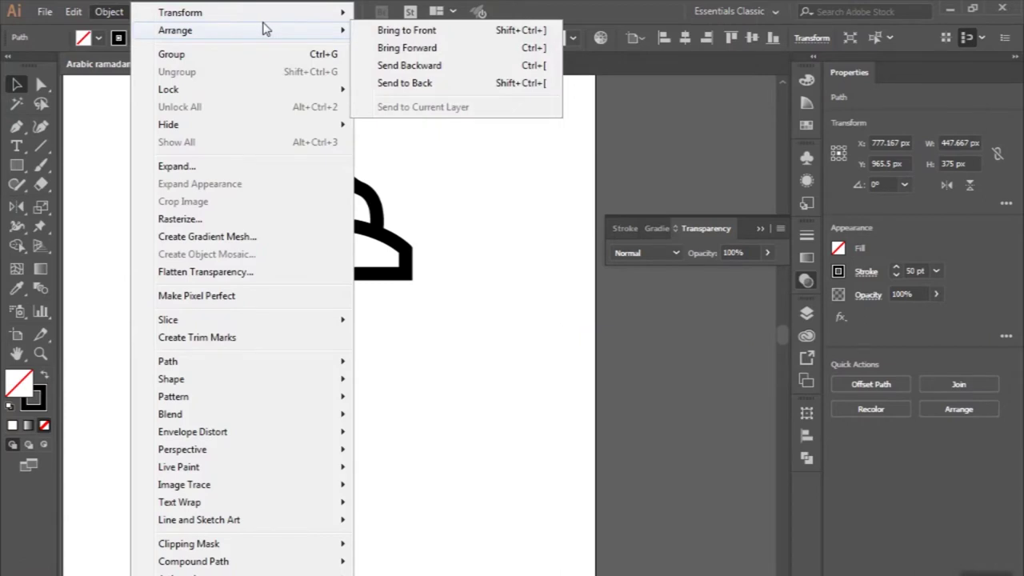
mouse_move(240, 29)
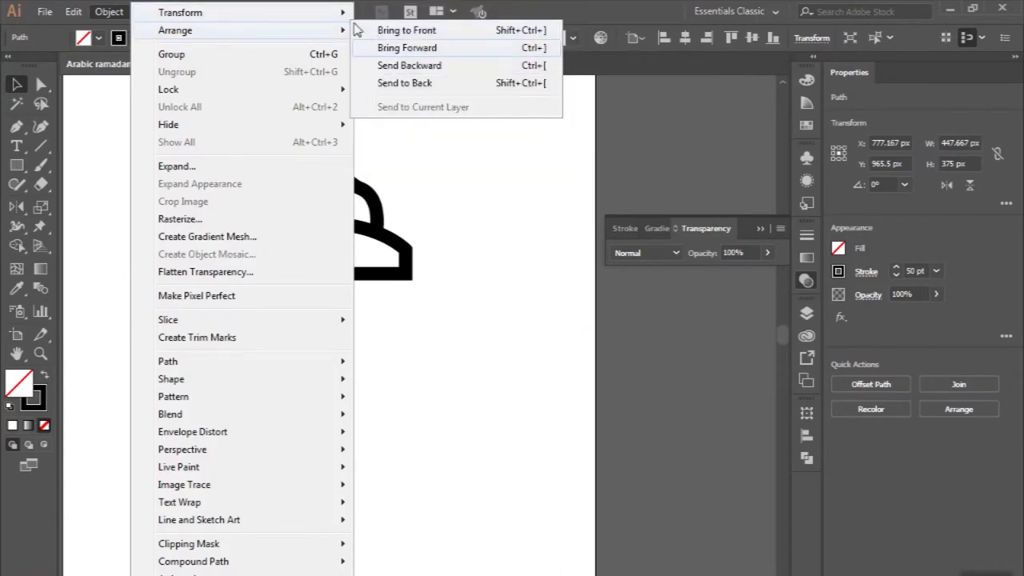
click(396, 71)
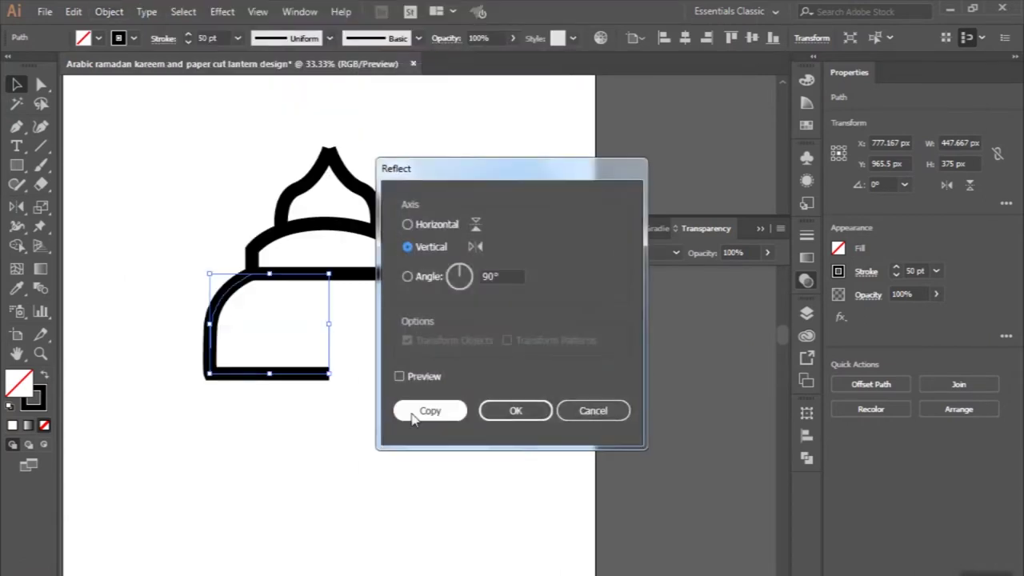
click(418, 409)
drag(330, 296, 440, 293)
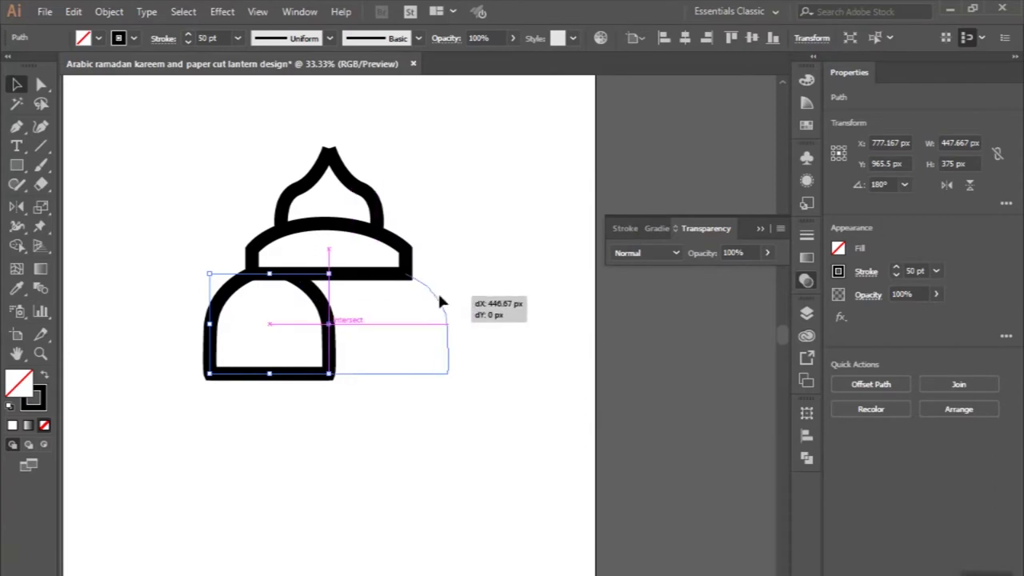
click(353, 413)
Shift the lantern up-left and draw a 1077 × 156 px rim rectangle beneath it.
scroll(161, 191, down, 1)
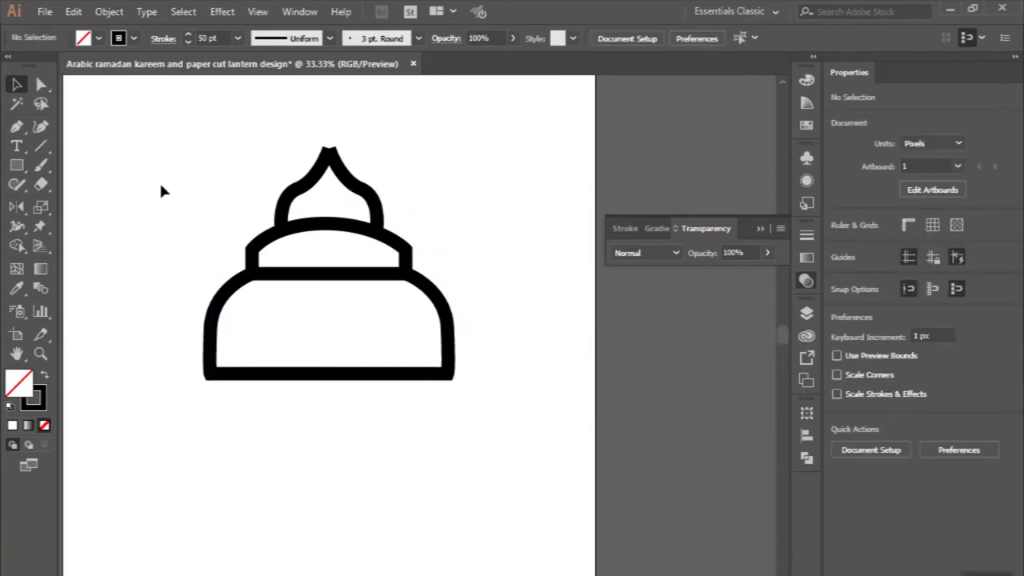
click(395, 368)
drag(381, 374, 342, 328)
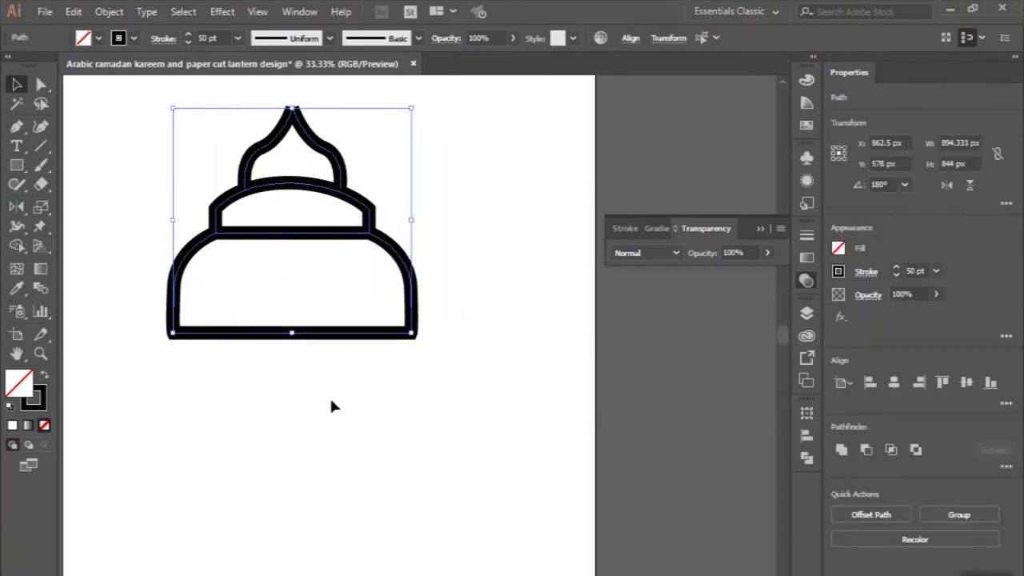
click(329, 397)
scroll(304, 396, left, 1)
scroll(241, 360, down, 1)
click(16, 165)
drag(191, 295, 478, 336)
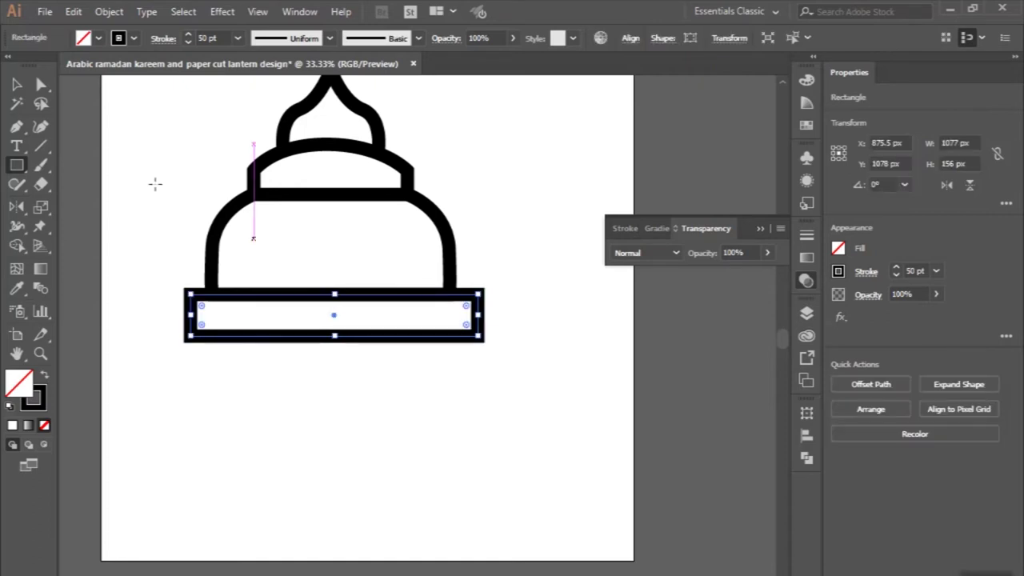
click(17, 86)
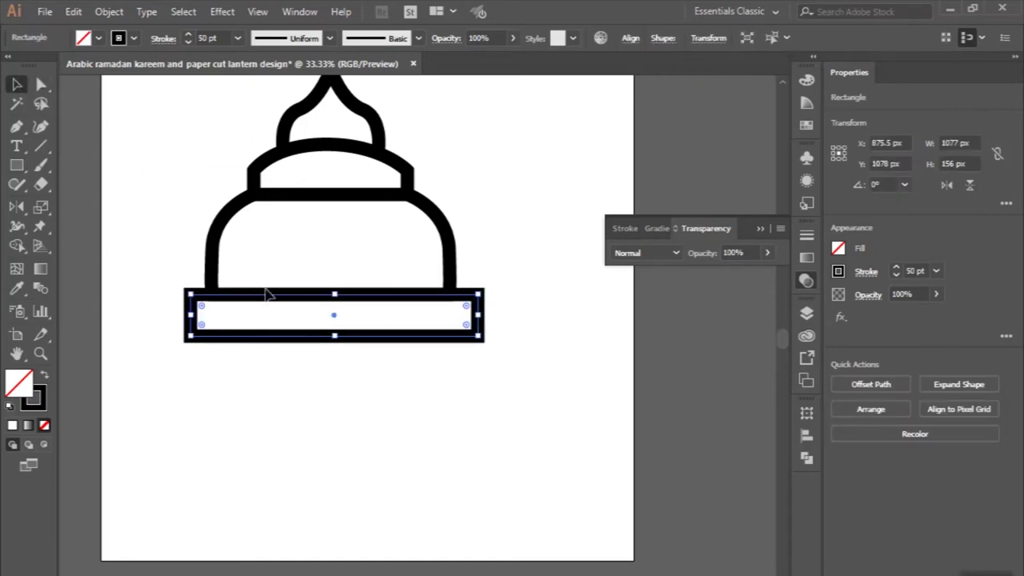
Centre the rim rectangle, make it solid black, and fully round its ends.
scroll(336, 304, up, 1)
drag(367, 296, 362, 296)
click(297, 258)
scroll(296, 258, down, 1)
scroll(281, 312, up, 1)
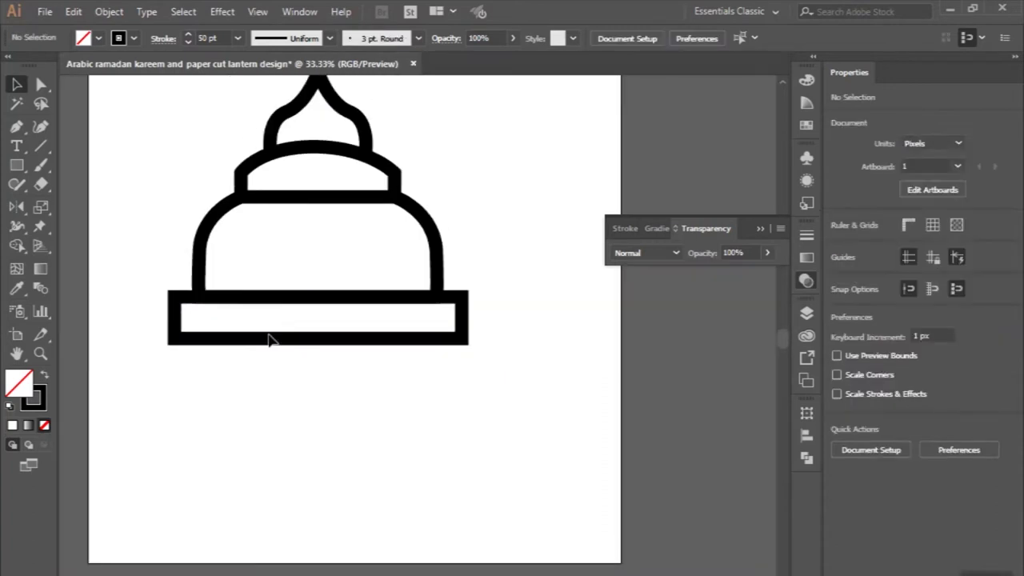
click(270, 346)
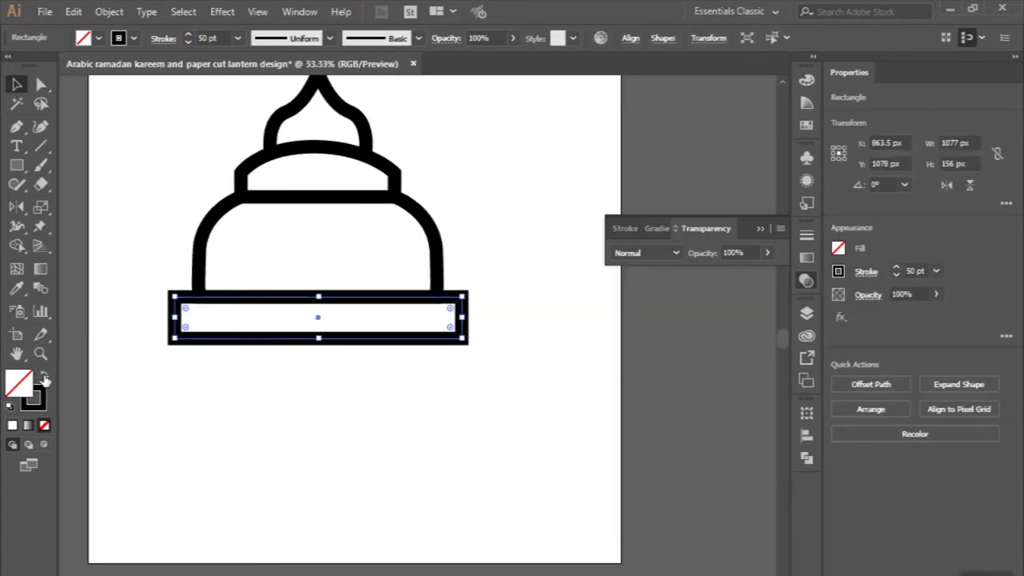
key(shift+x)
scroll(204, 337, up, 1)
drag(171, 330, 233, 328)
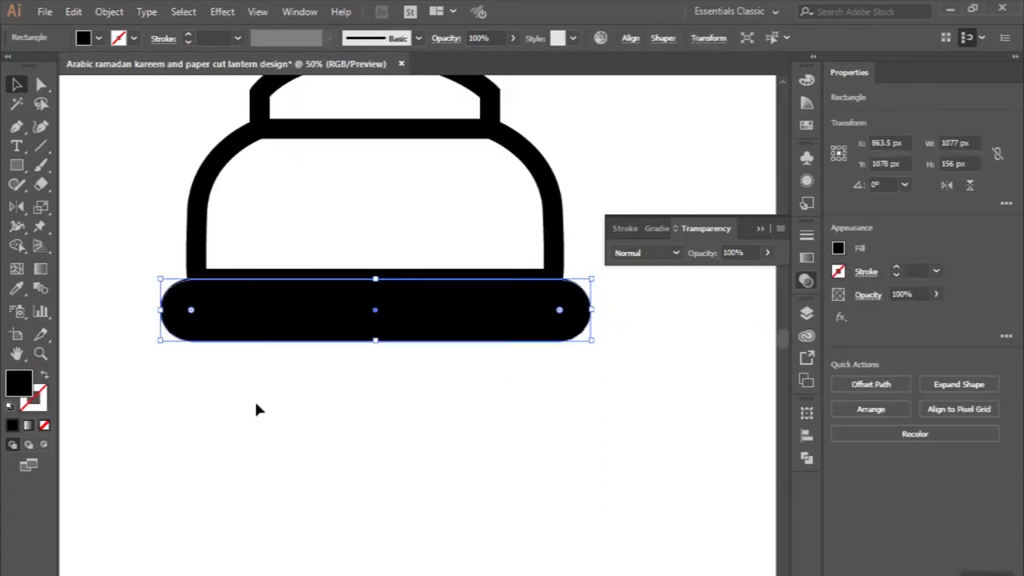
click(254, 399)
scroll(255, 399, down, 1)
scroll(255, 399, up, 1)
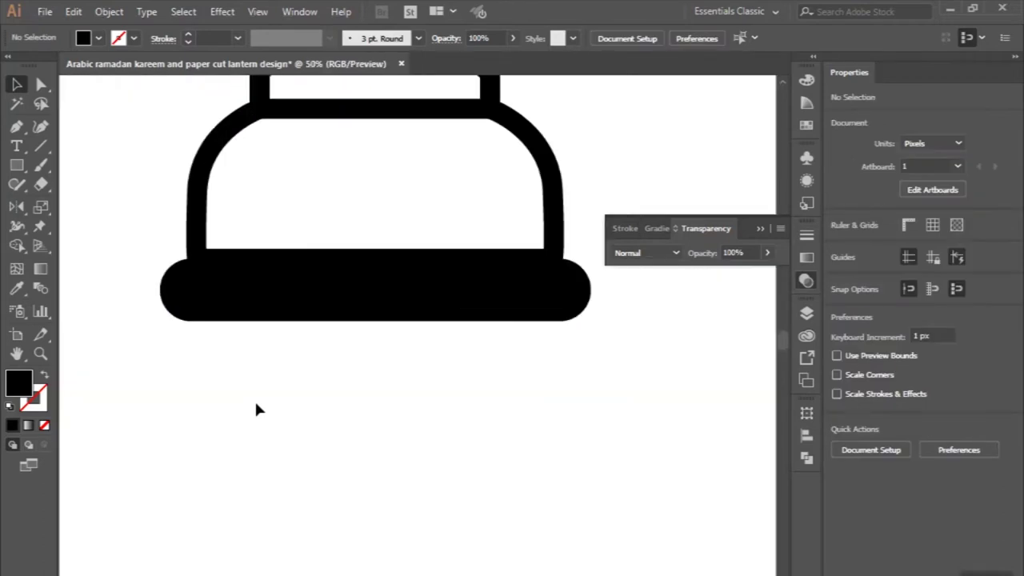
scroll(251, 404, up, 1)
Pen-draw a tapered trapezoid body below the black bar.
click(17, 127)
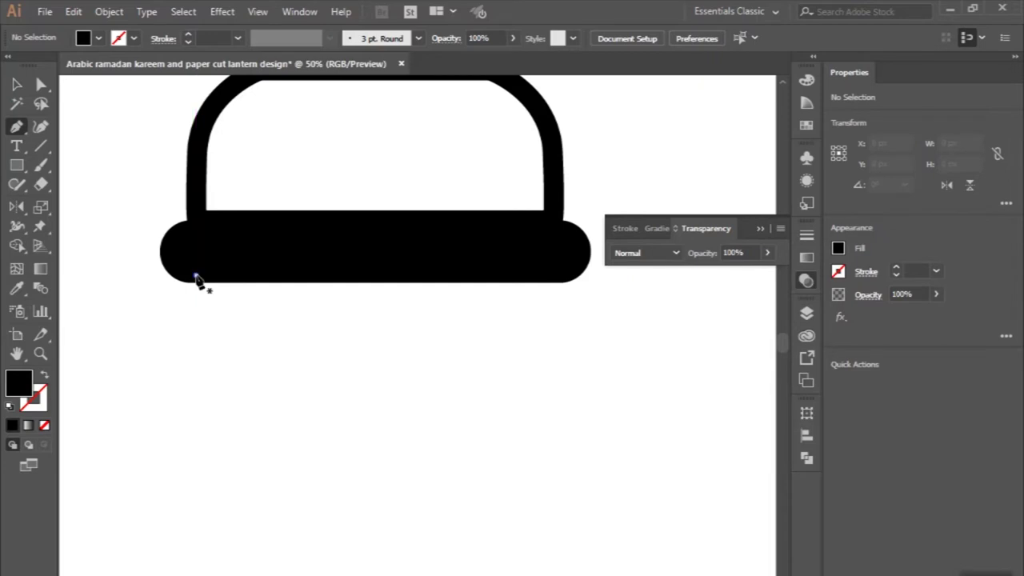
click(203, 280)
scroll(209, 404, down, 1)
scroll(224, 540, down, 1)
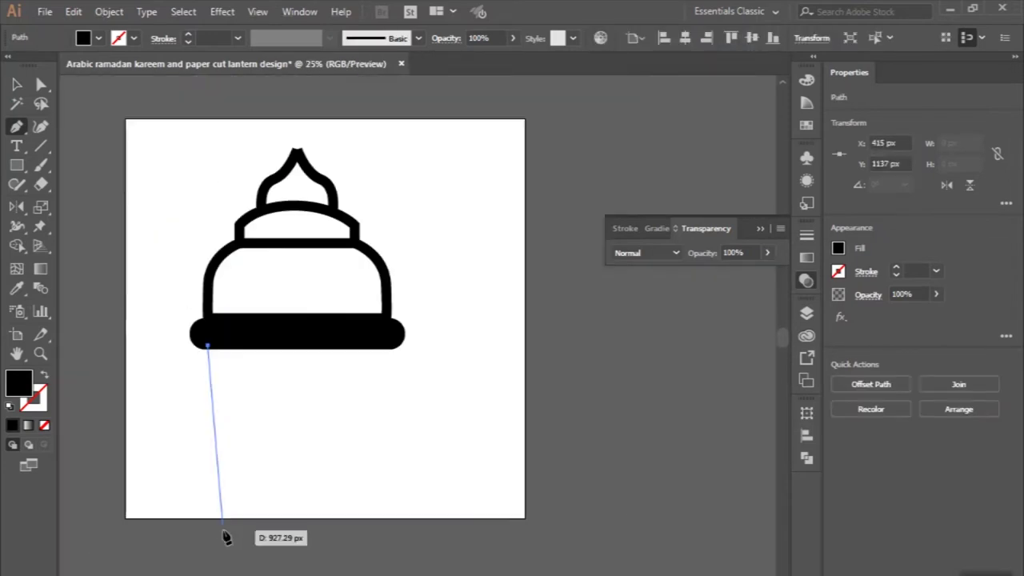
click(231, 552)
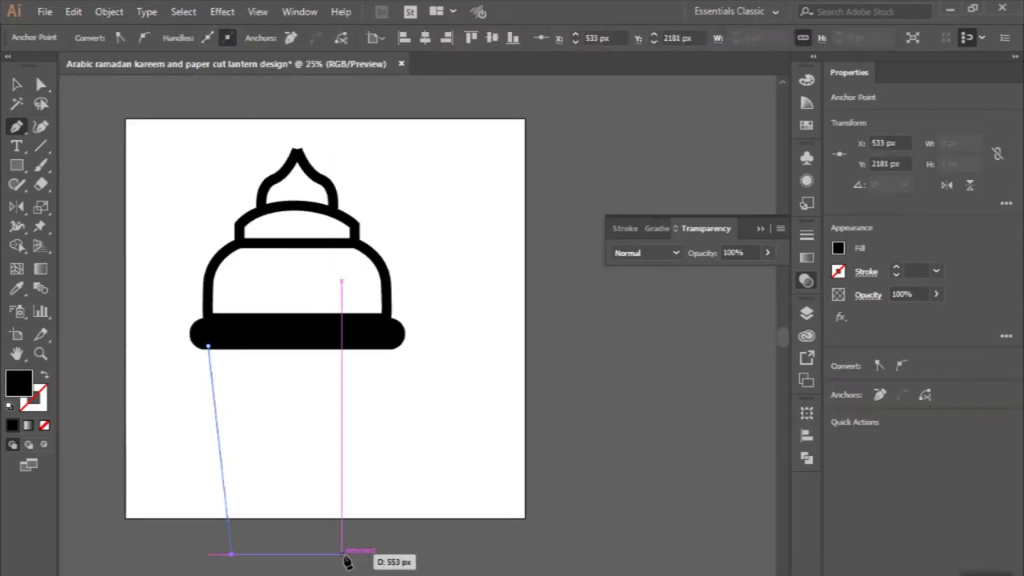
click(353, 552)
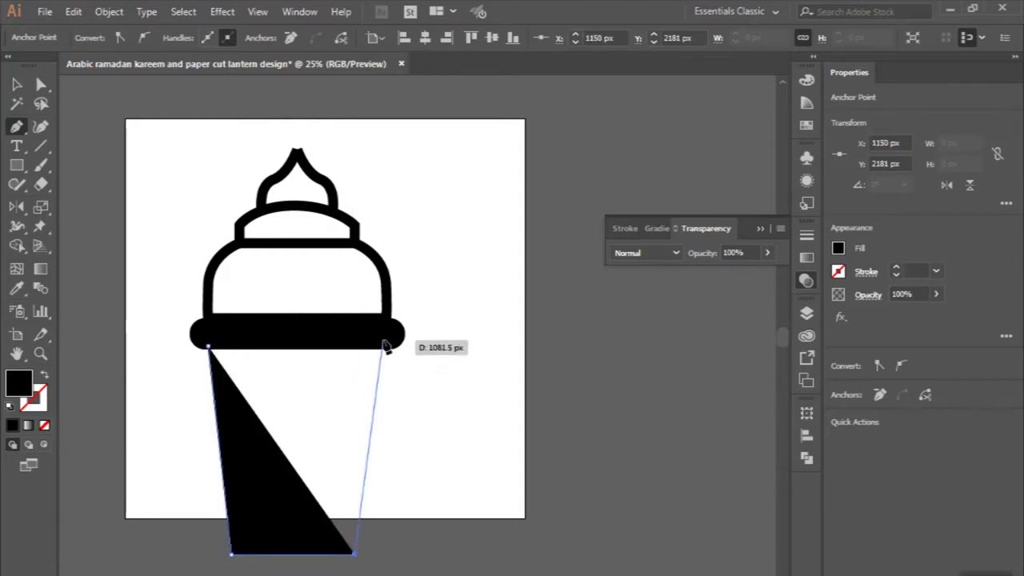
click(384, 346)
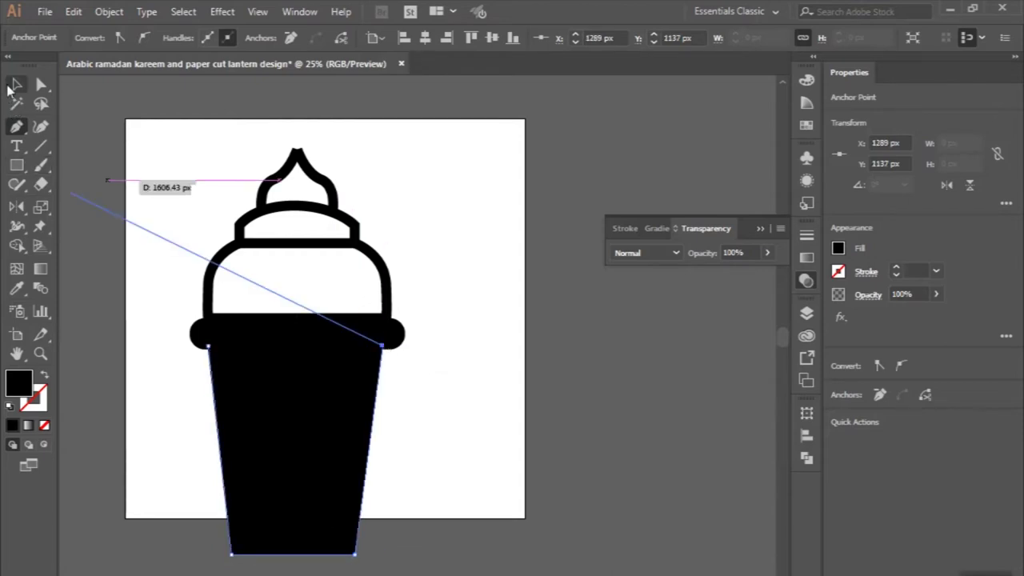
key(v)
Copy the dome's black outline style onto the tapered body with the Eyedropper.
click(16, 288)
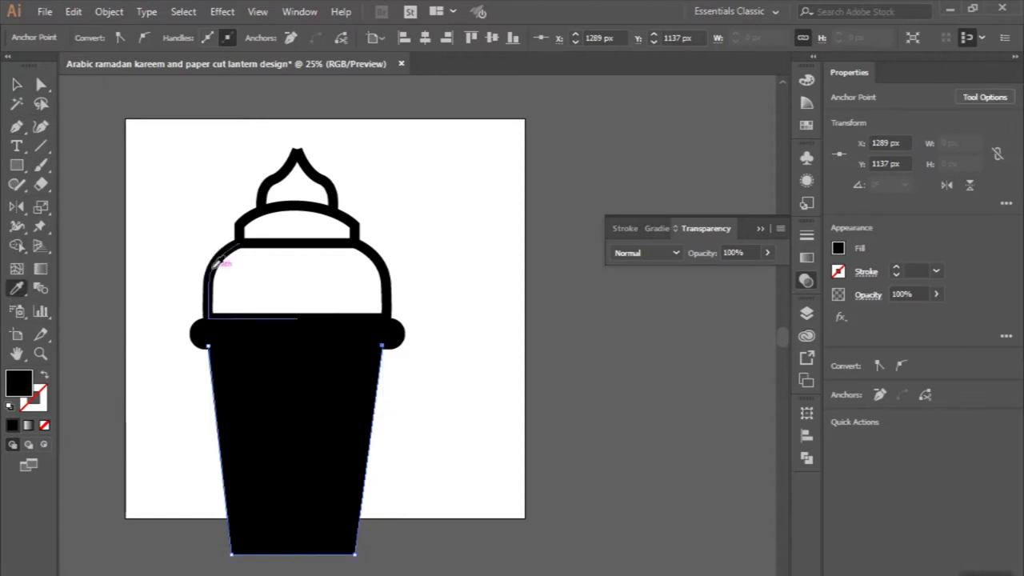
click(215, 264)
key(v)
click(96, 166)
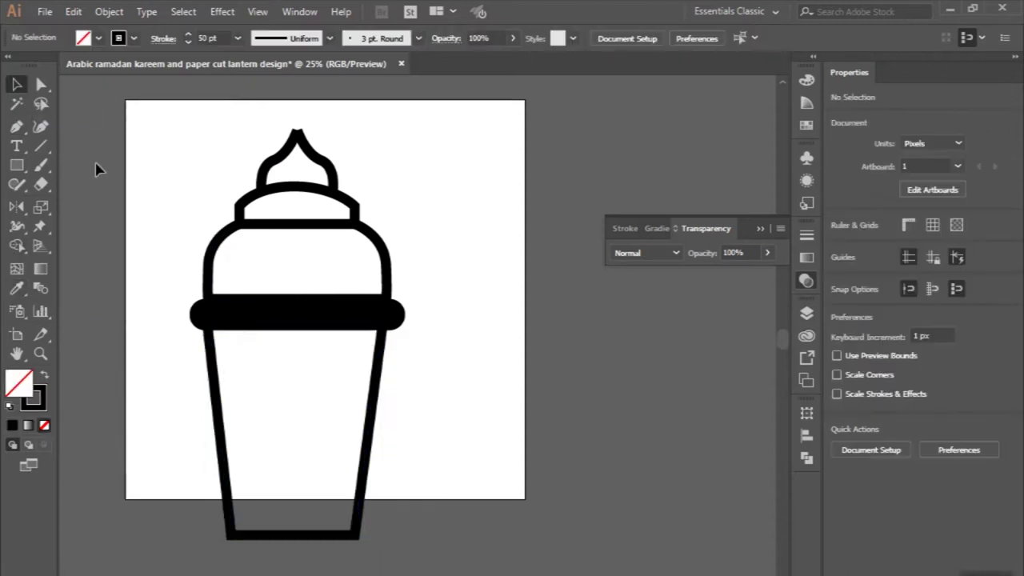
Reflect a horizontal copy of the lantern top and move it below the body.
scroll(96, 169, down, 3)
scroll(96, 169, down, 3)
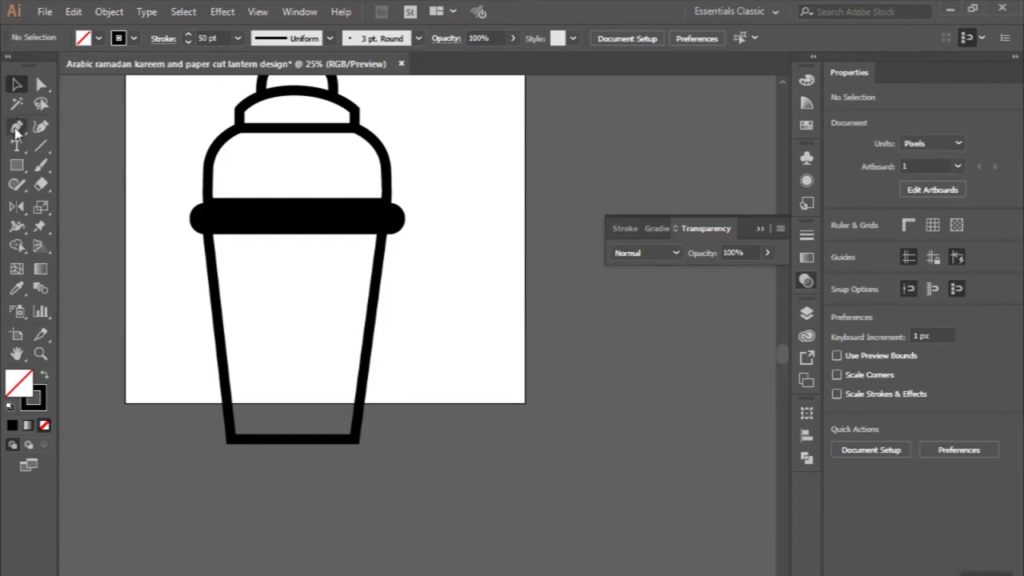
scroll(201, 190, up, 4)
drag(204, 144, 386, 240)
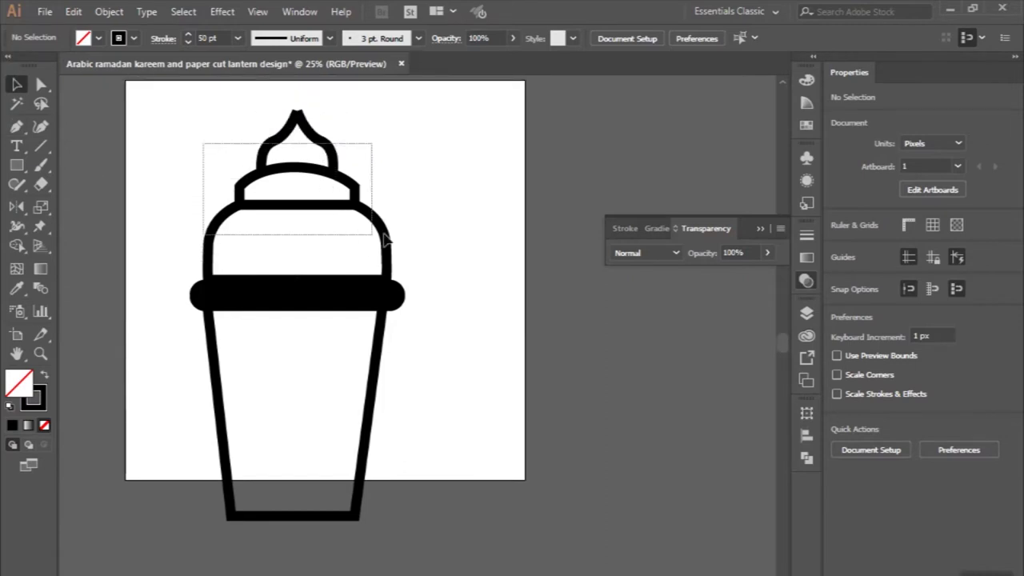
click(109, 12)
mouse_move(180, 12)
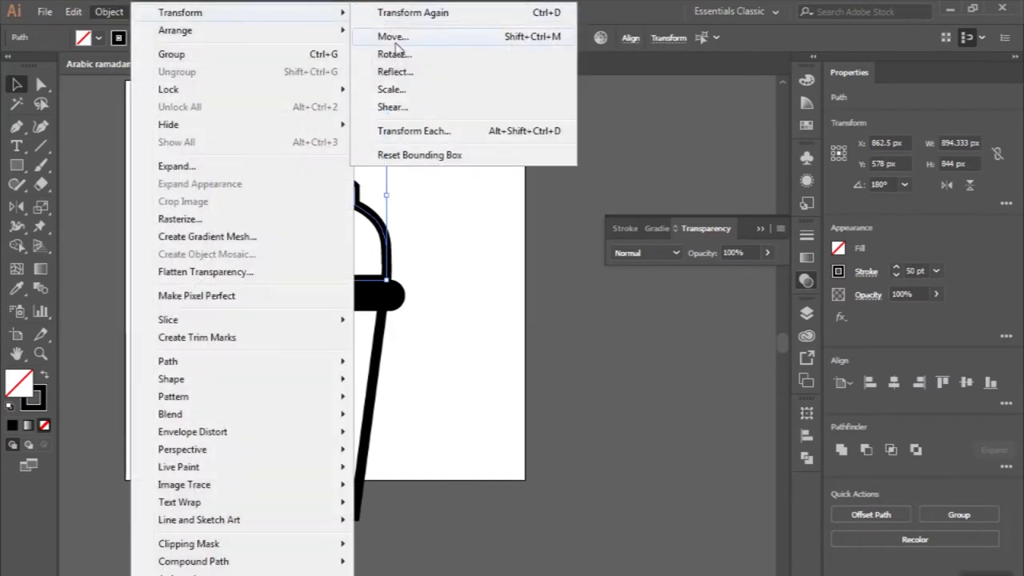
click(437, 225)
click(430, 413)
alt+scroll(352, 294, down, 1)
drag(366, 222, 361, 489)
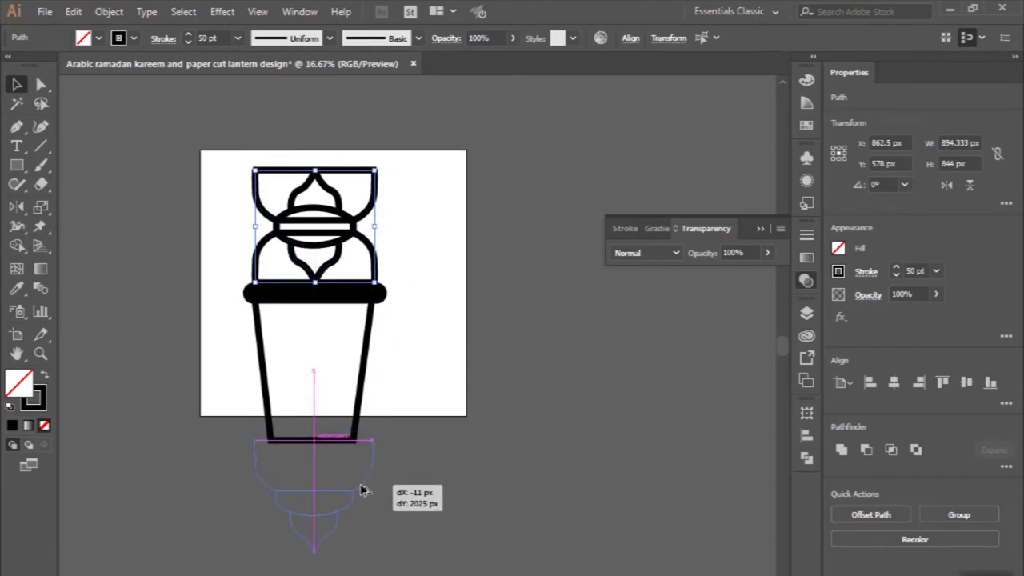
alt+scroll(360, 489, up, 1)
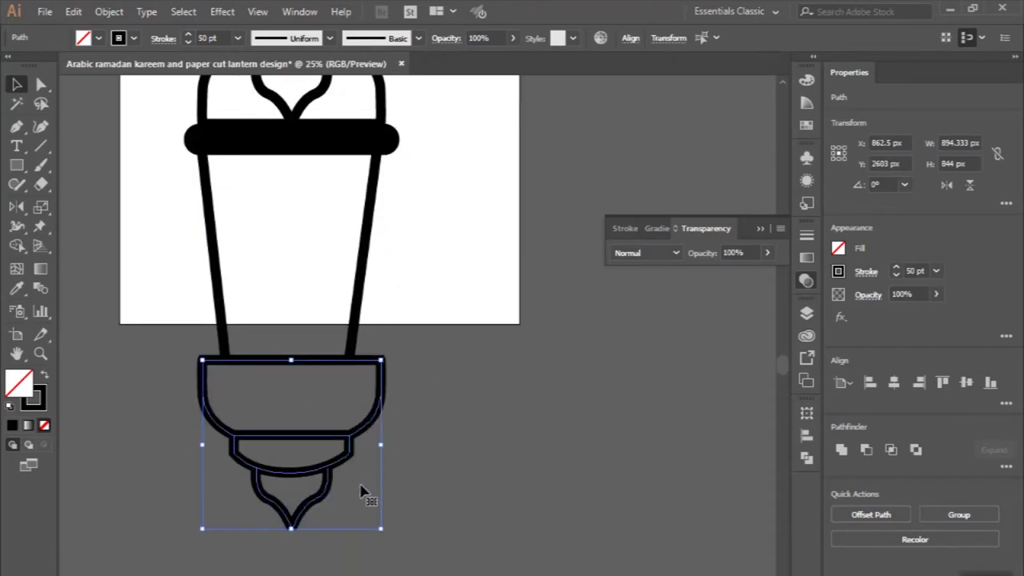
Scale the flipped cap to 625 × 589.825 px and align it with the body's bottom edge.
drag(381, 532, 350, 498)
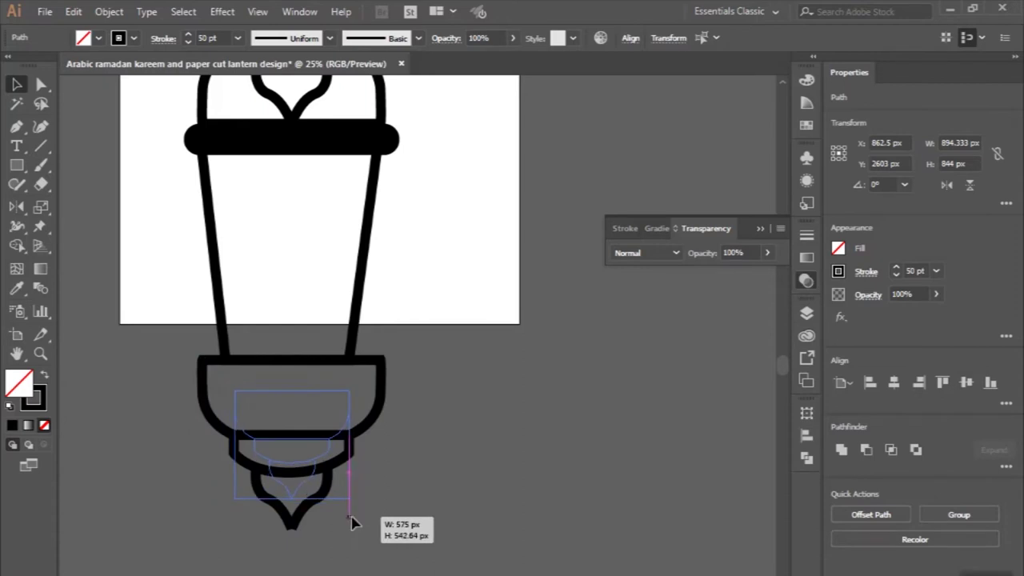
alt+scroll(292, 402, up, 1)
drag(260, 385, 252, 336)
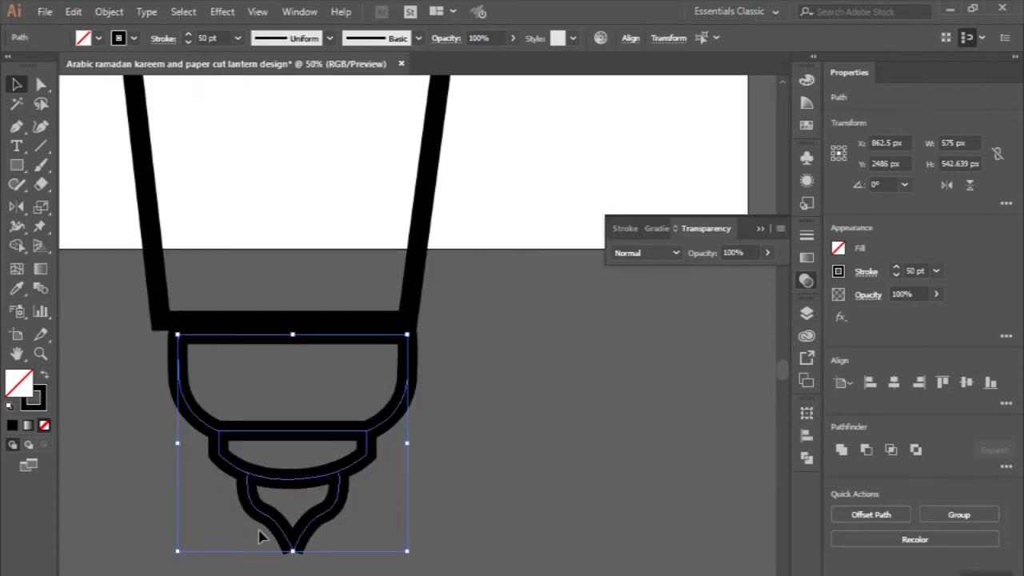
drag(177, 554, 157, 570)
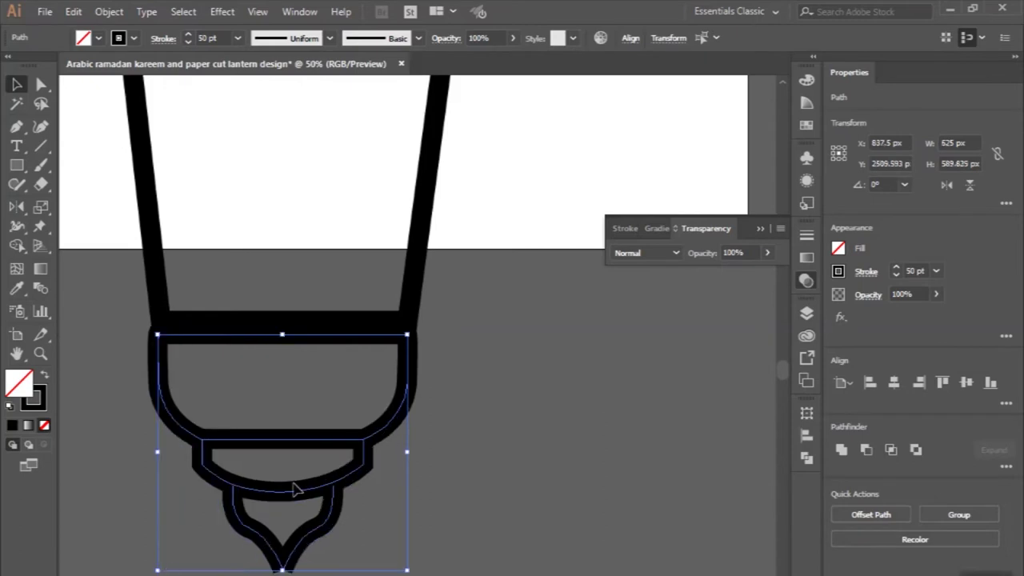
drag(276, 437, 276, 430)
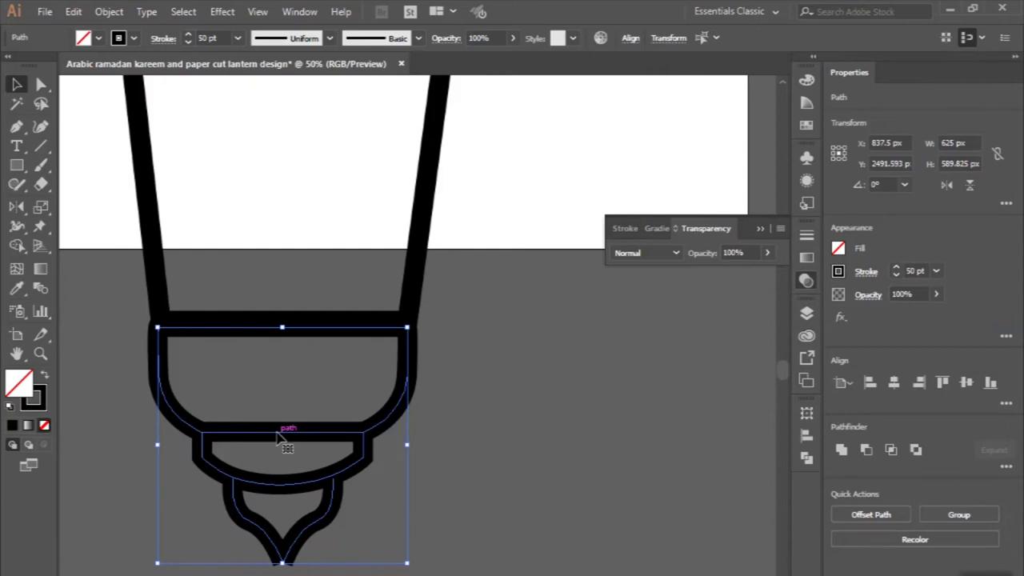
scroll(278, 435, down, 2)
scroll(272, 408, down, 1)
scroll(268, 388, left, 3)
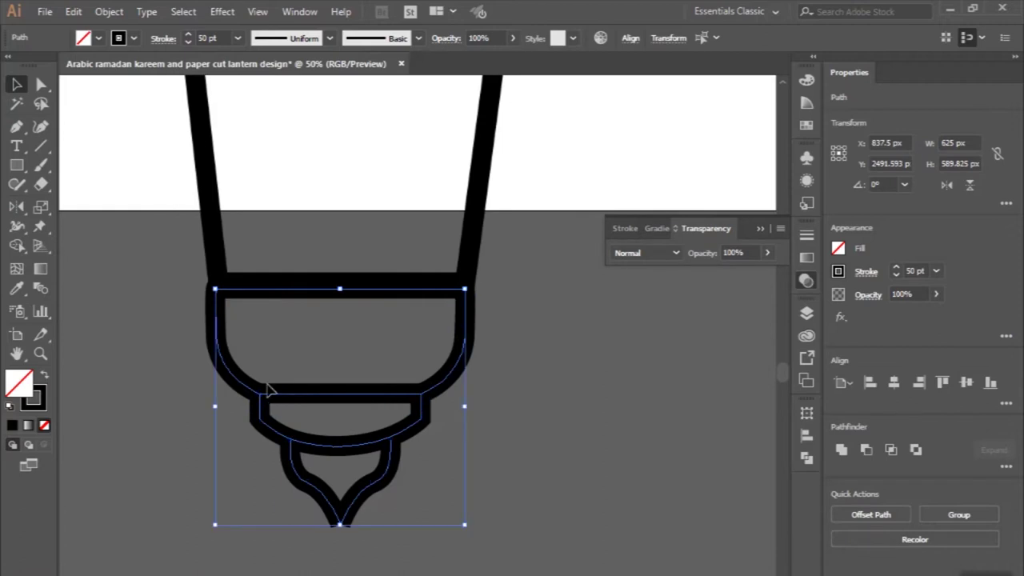
click(314, 364)
scroll(314, 364, down, 2)
scroll(313, 354, up, 2)
scroll(313, 355, down, 1)
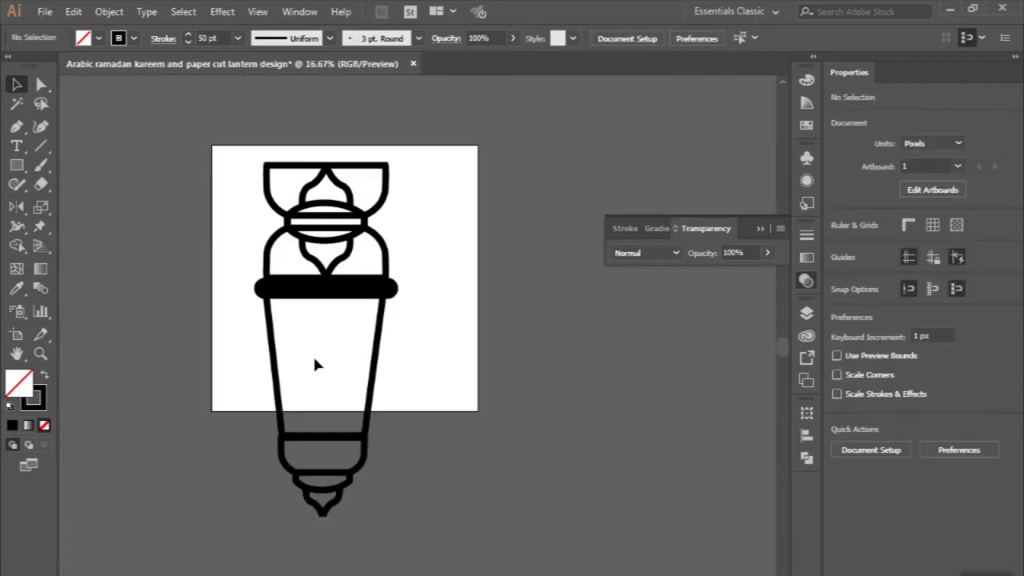
Remove the extra cap copy, then shrink the bottom cap and centre it under the body.
key(ctrl+z)
key(ctrl+z)
key(ctrl+z)
key(ctrl+z)
mouse_move(335, 242)
mouse_down()
mouse_move(330, 552)
mouse_move(323, 528)
mouse_up()
key(ctrl+plus)
key(ctrl+plus)
key(ctrl+plus)
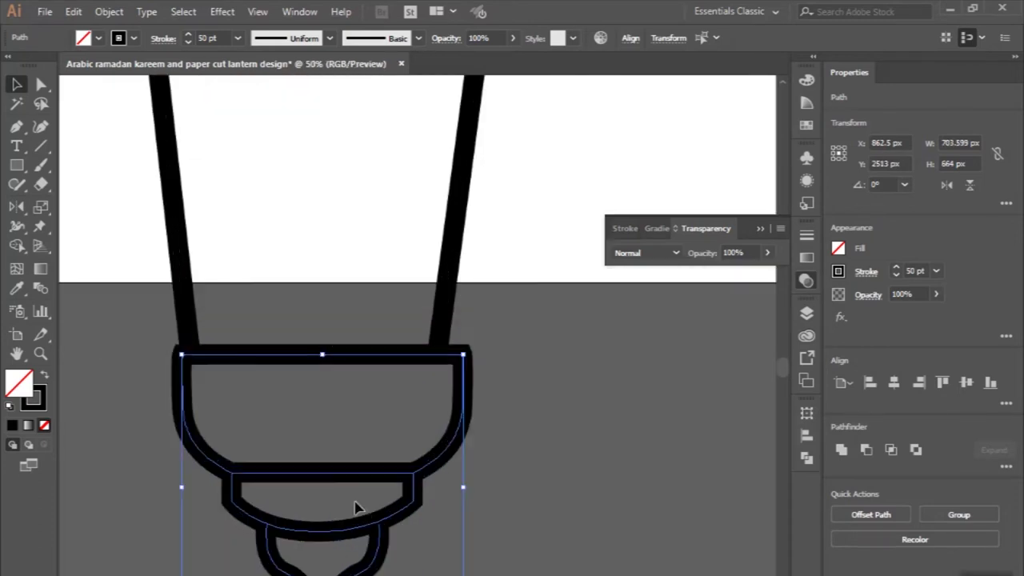
scroll(356, 509, down, 2)
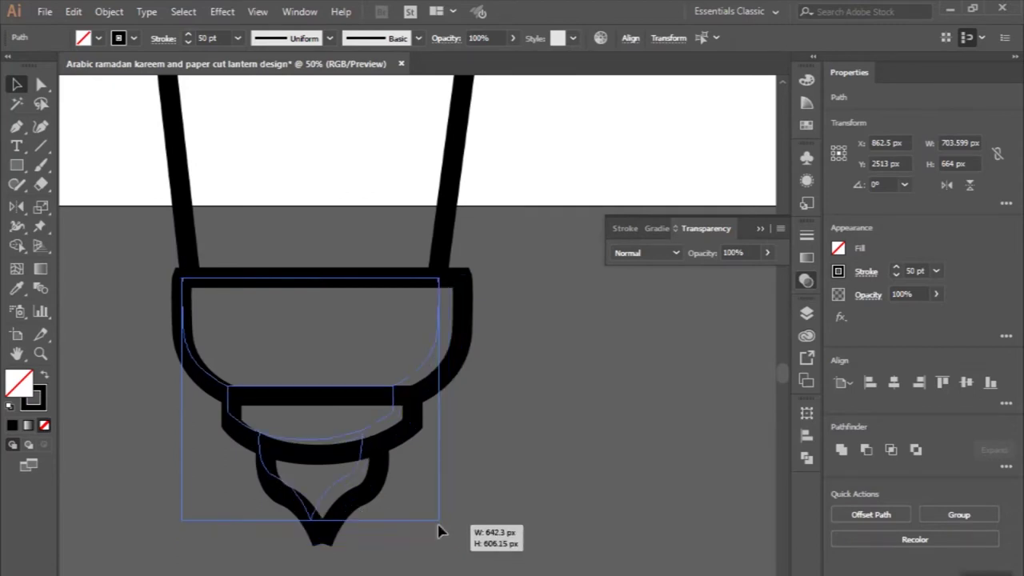
drag(465, 542, 440, 520)
key(ctrl+minus)
scroll(378, 455, up, 1)
drag(370, 457, 379, 456)
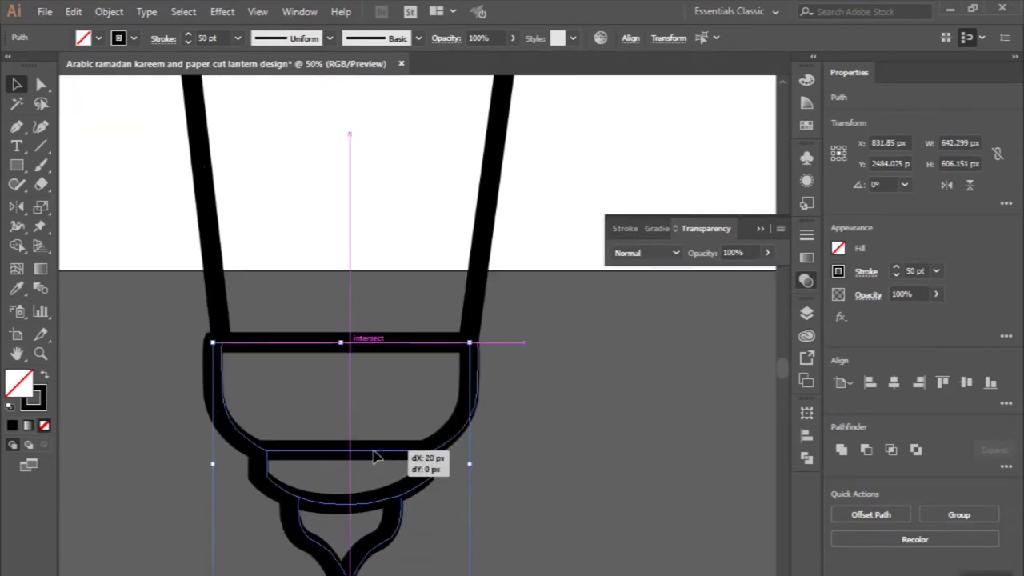
drag(378, 456, 363, 453)
key(ctrl+minus)
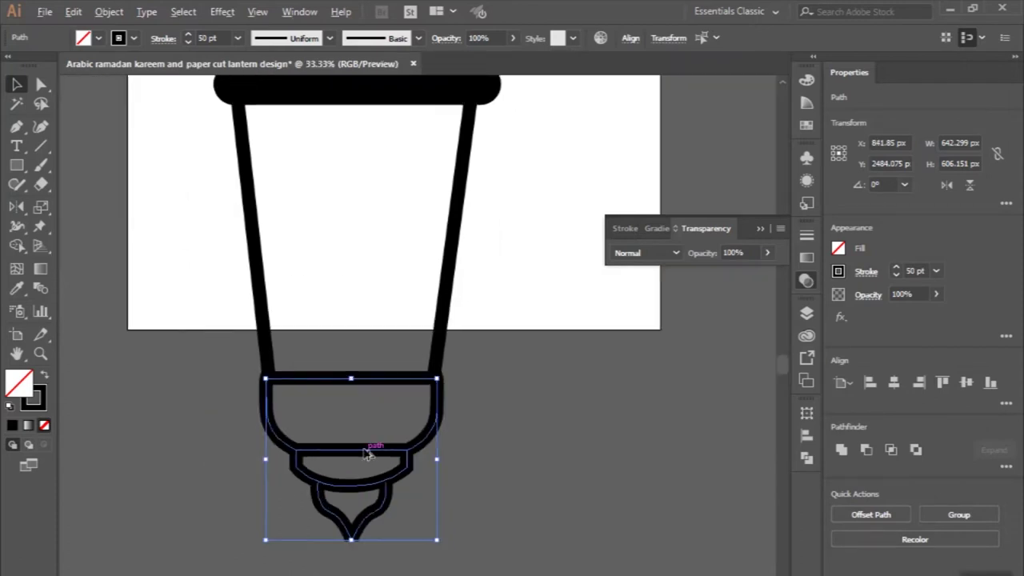
key(ctrl+minus)
key(ctrl+minus)
Shorten the tapered body to 874 × 840 px and raise the cap to meet its lower edge.
click(185, 411)
scroll(185, 411, left, 1)
scroll(185, 411, down, 1)
scroll(185, 411, up, 2)
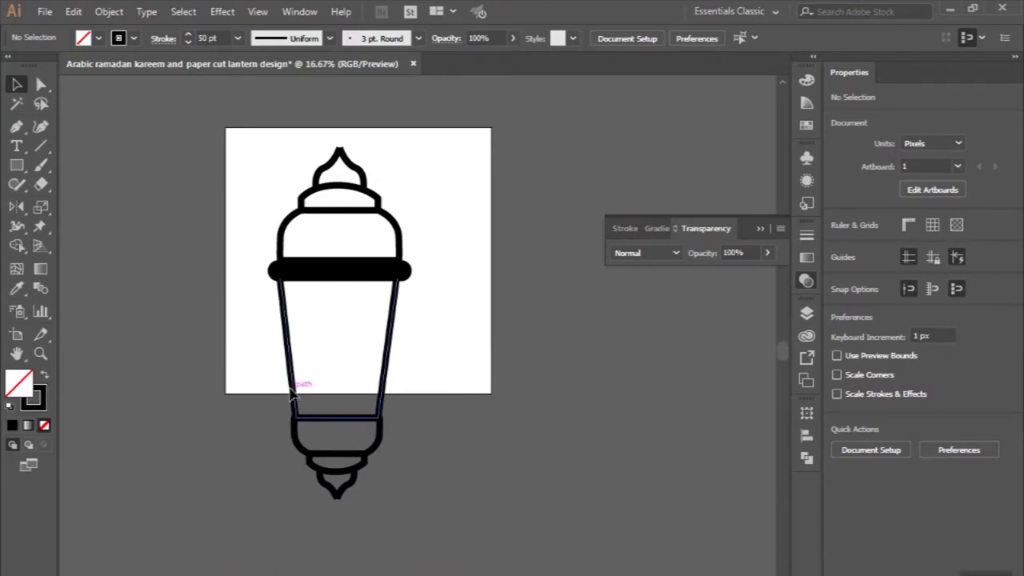
click(319, 417)
scroll(340, 422, up, 1)
drag(337, 405, 337, 384)
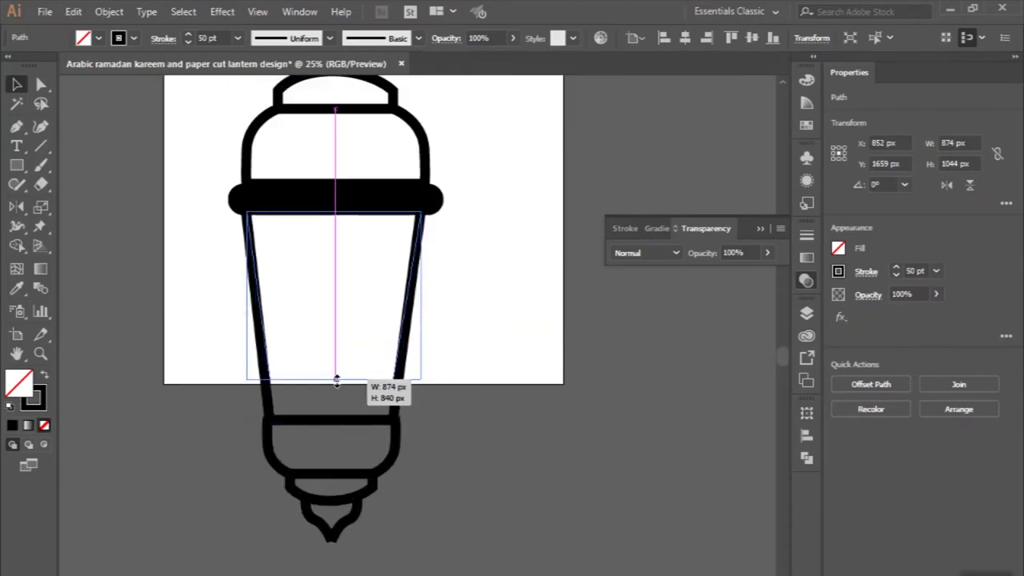
drag(254, 417, 384, 521)
key(ctrl+plus)
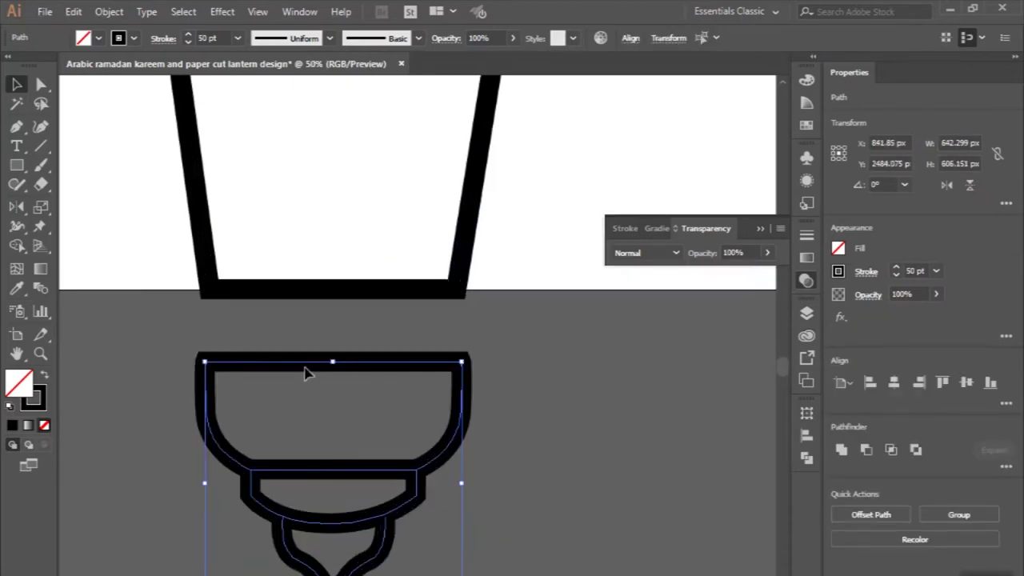
drag(298, 362, 298, 288)
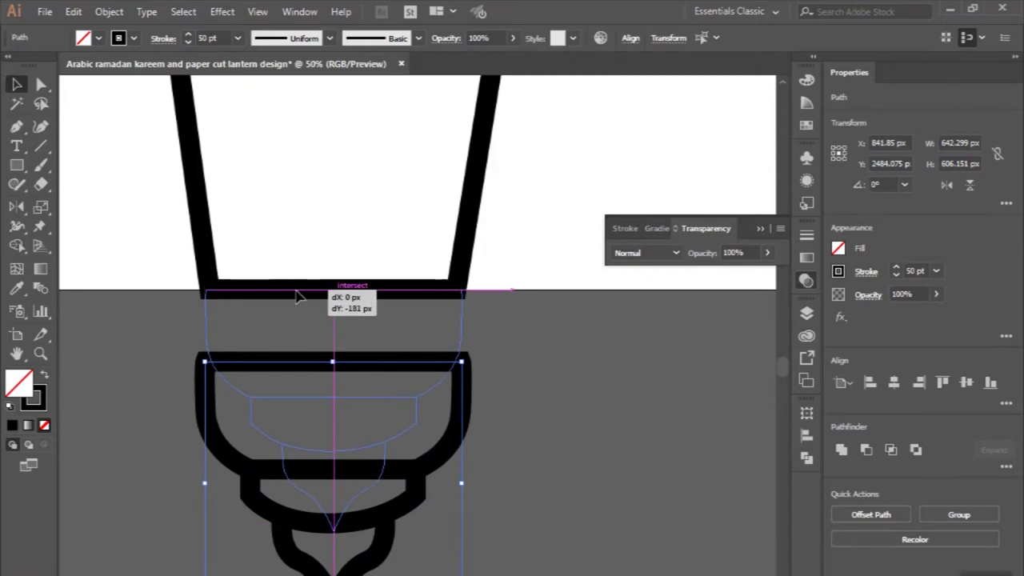
click(309, 220)
key(ctrl+minus)
key(ctrl+minus)
scroll(311, 229, up, 3)
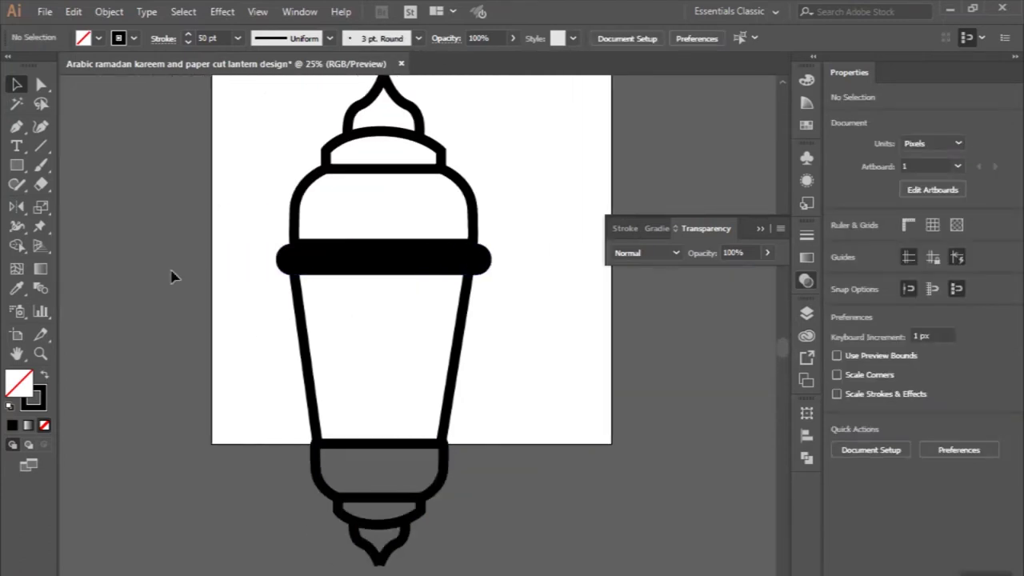
scroll(256, 448, down, 2)
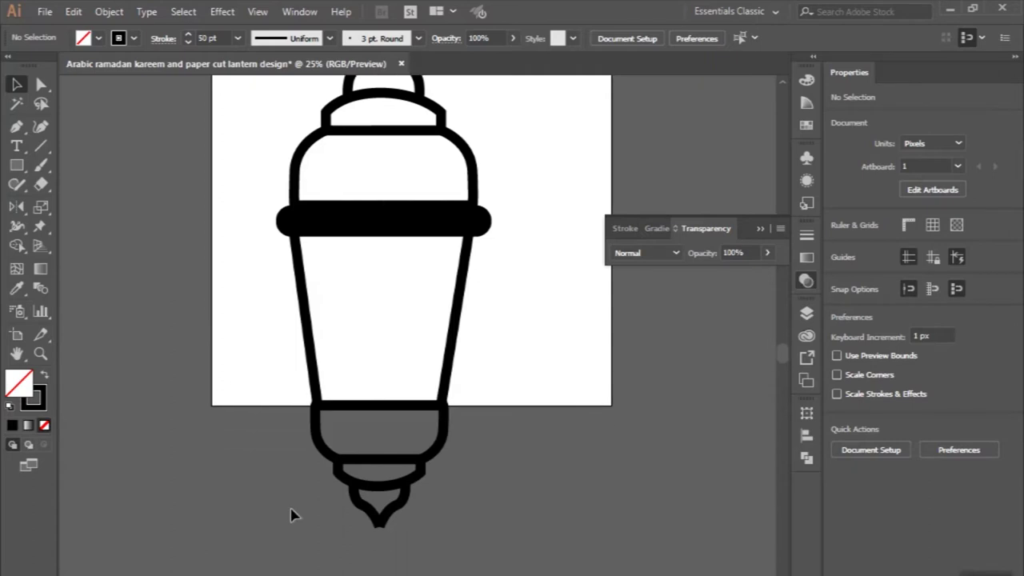
Draw a three-sided window outline with the Pen tool, rising from the body's bottom edge.
scroll(358, 526, up, 1)
click(16, 127)
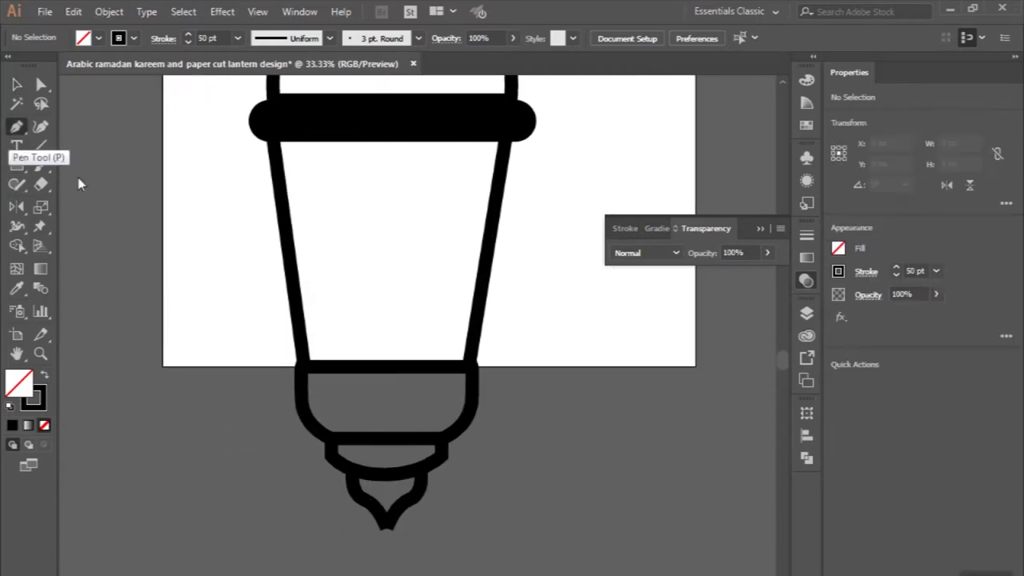
scroll(346, 392, up, 2)
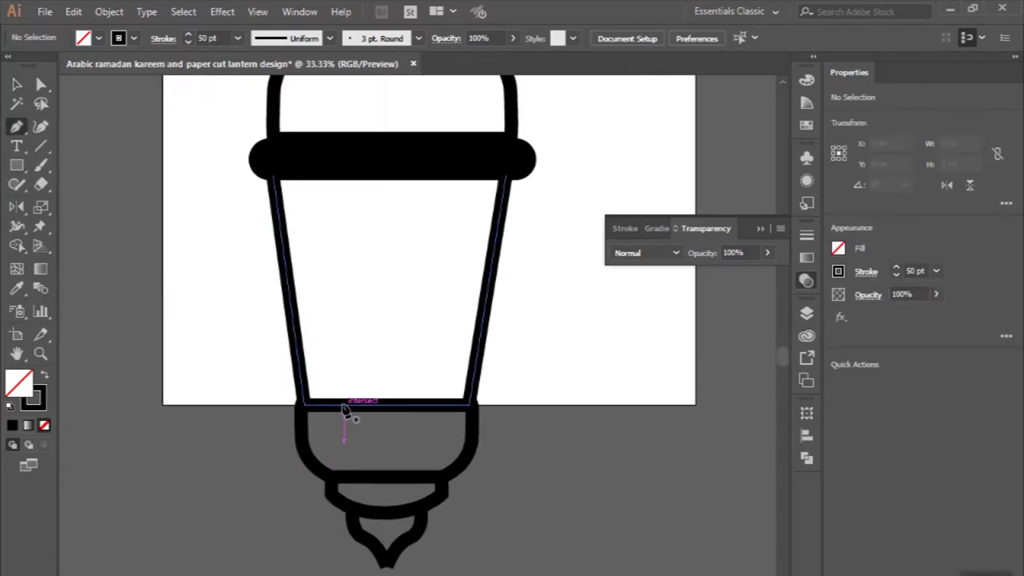
drag(344, 404, 345, 238)
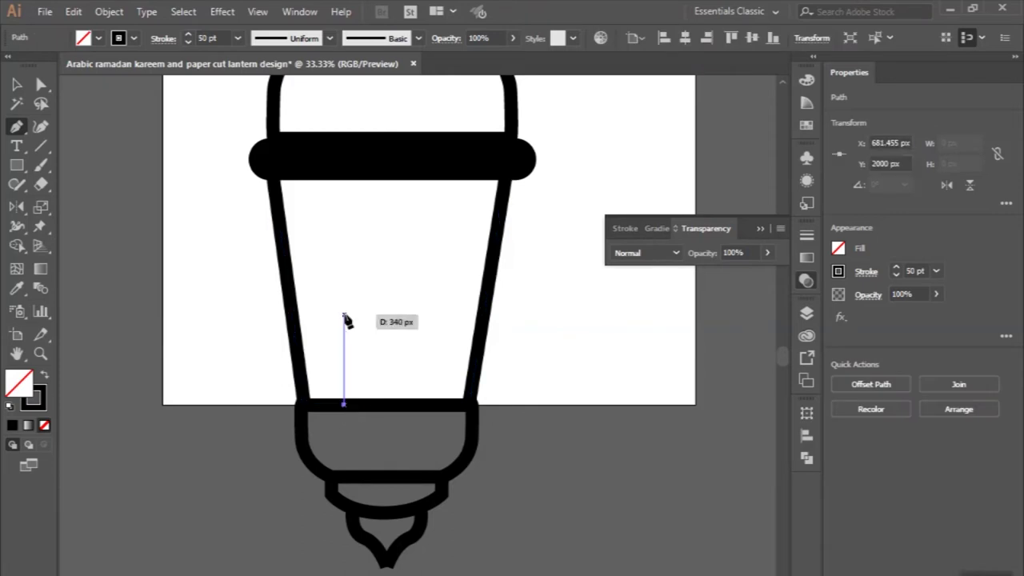
click(345, 224)
click(442, 224)
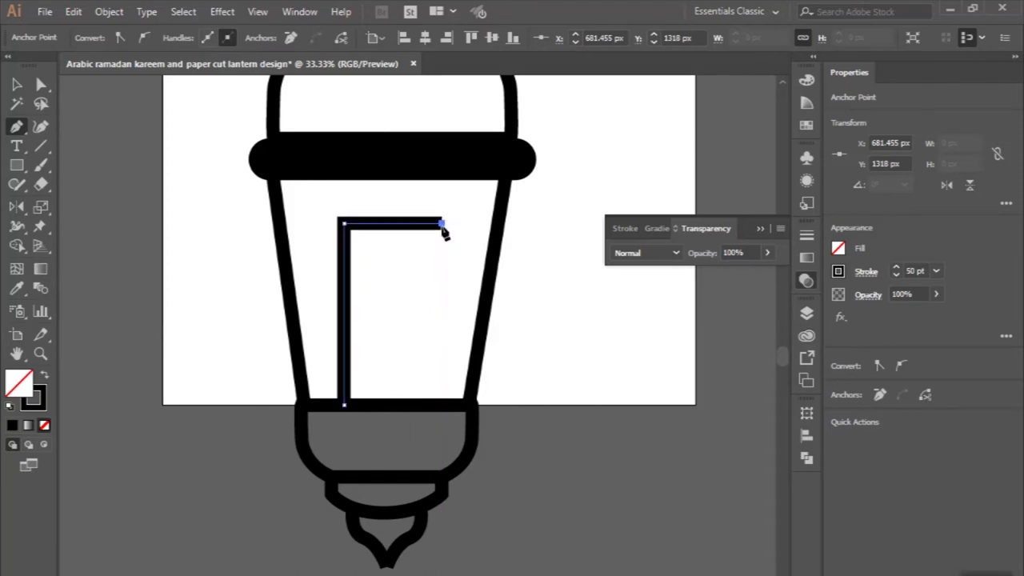
click(441, 404)
key(v)
scroll(371, 293, up, 1)
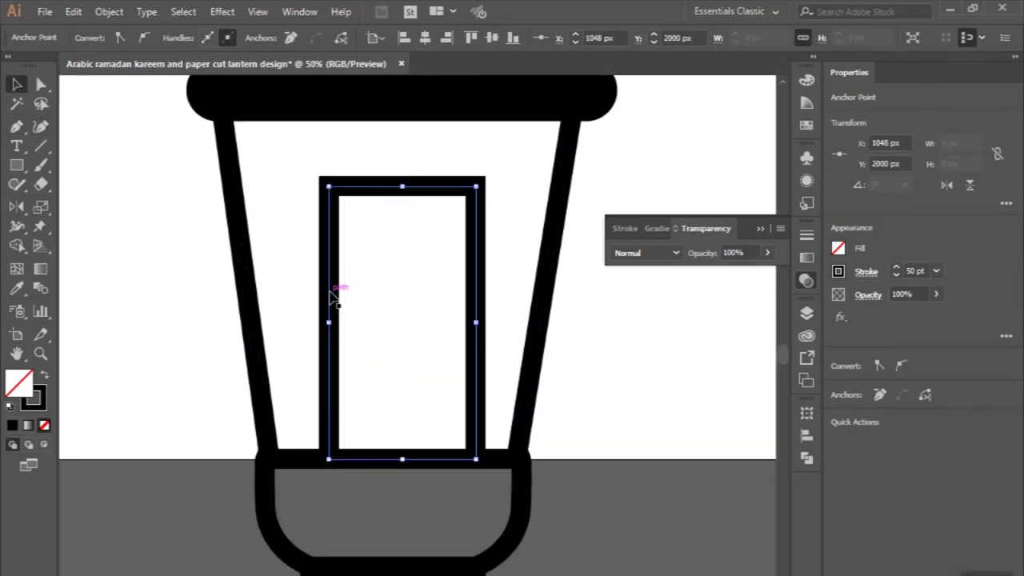
Round the window's top corners fully into an arch, giving a 366.545 × 682 px window.
click(334, 297)
scroll(320, 292, down, 1)
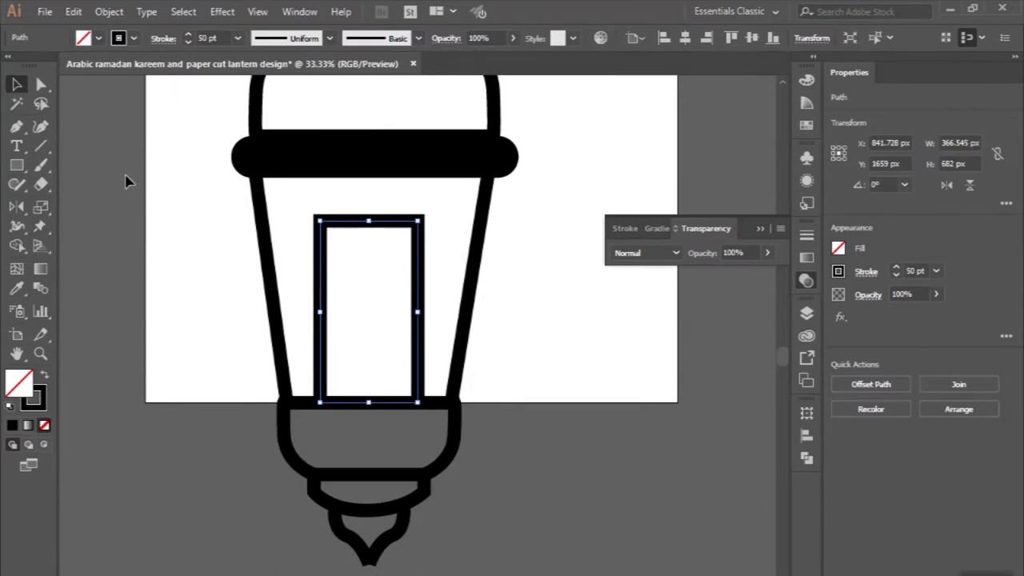
click(125, 182)
click(325, 232)
scroll(345, 248, up, 1)
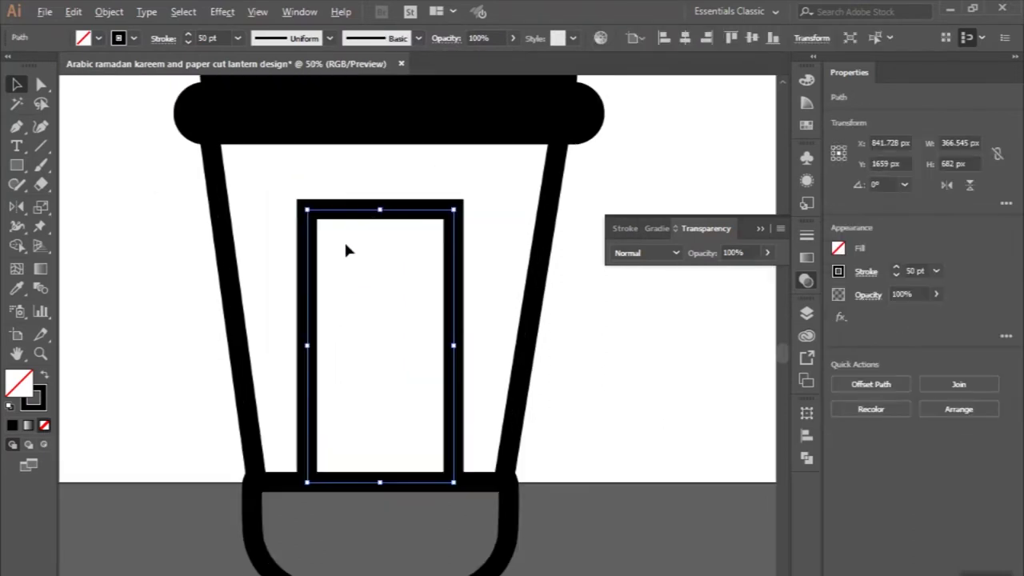
click(41, 85)
drag(318, 221, 388, 366)
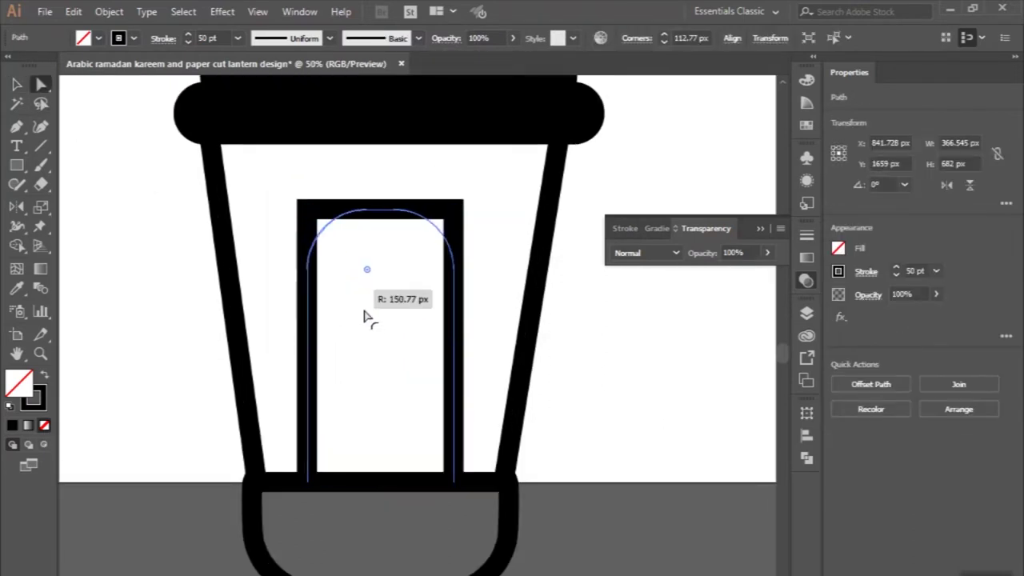
scroll(389, 366, down, 2)
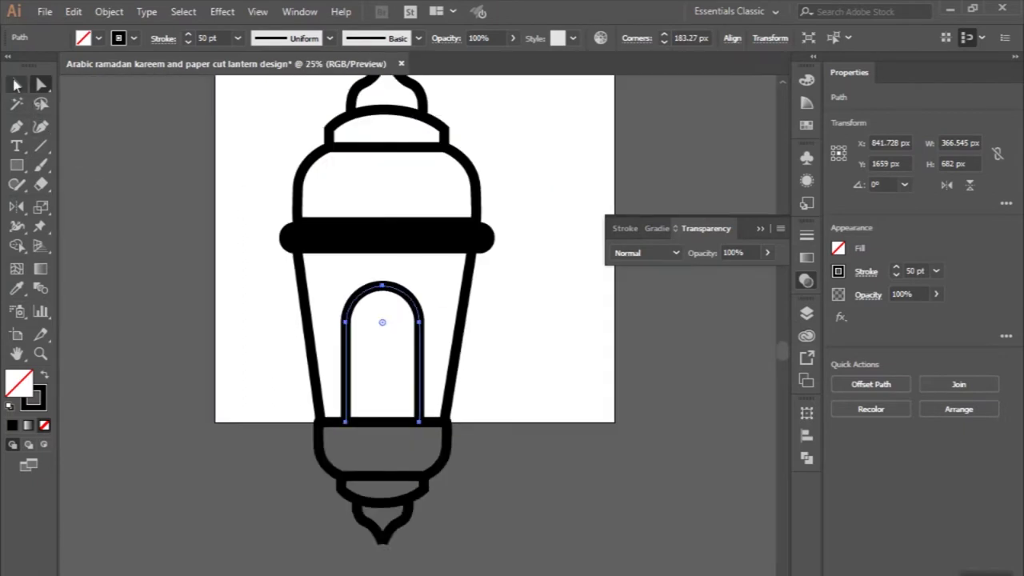
click(16, 84)
click(200, 240)
scroll(380, 320, up, 1)
scroll(380, 320, up, 1)
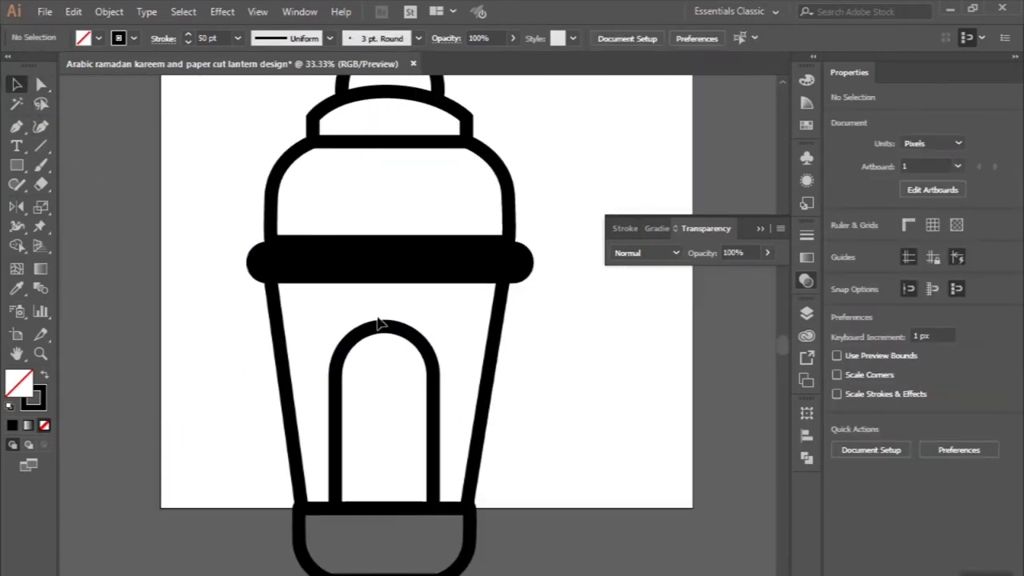
scroll(379, 320, up, 1)
scroll(378, 320, down, 1)
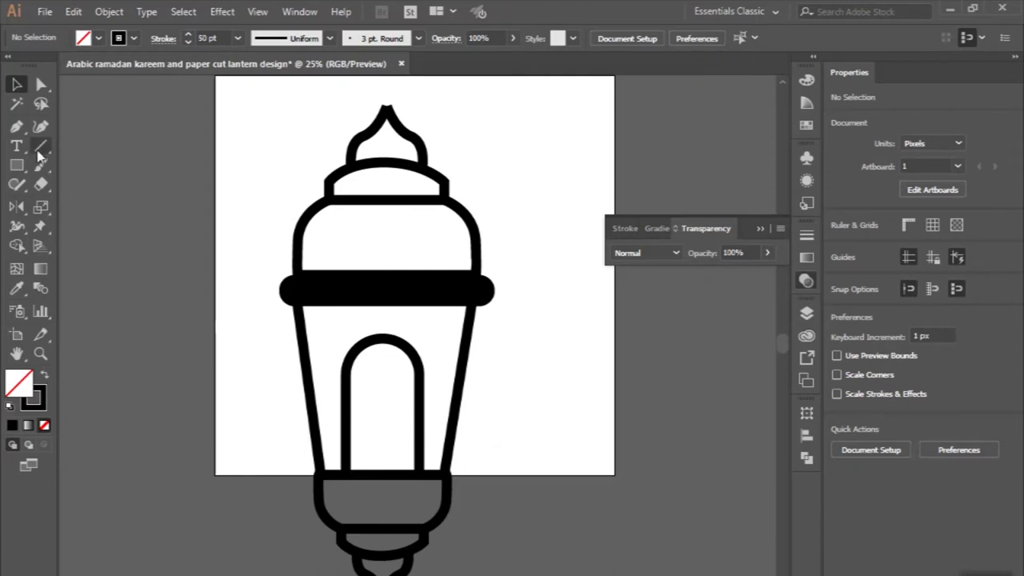
Draw a 50 pt curve from the black band's left end down to the window's left side.
click(15, 128)
scroll(313, 383, up, 2)
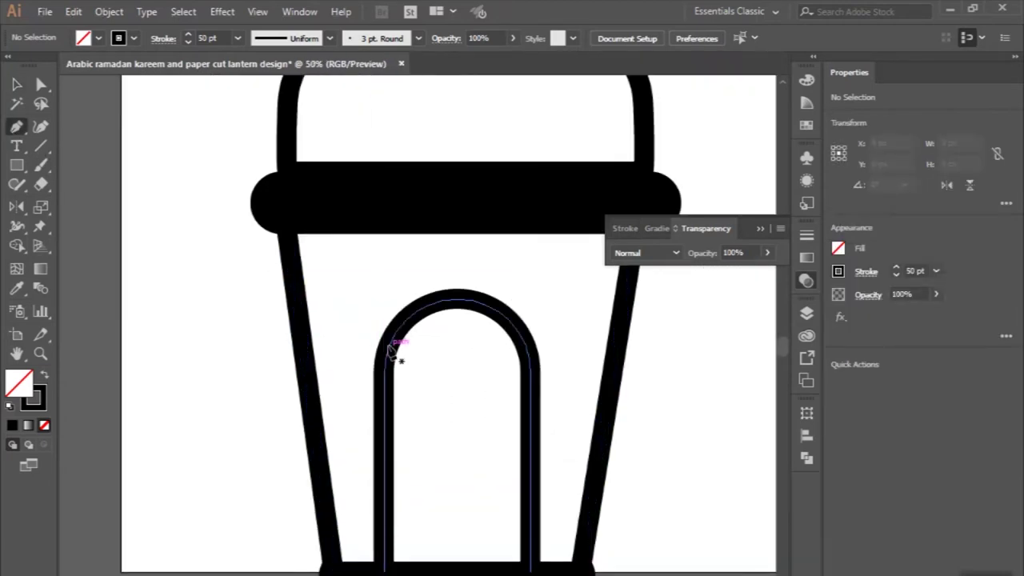
click(388, 343)
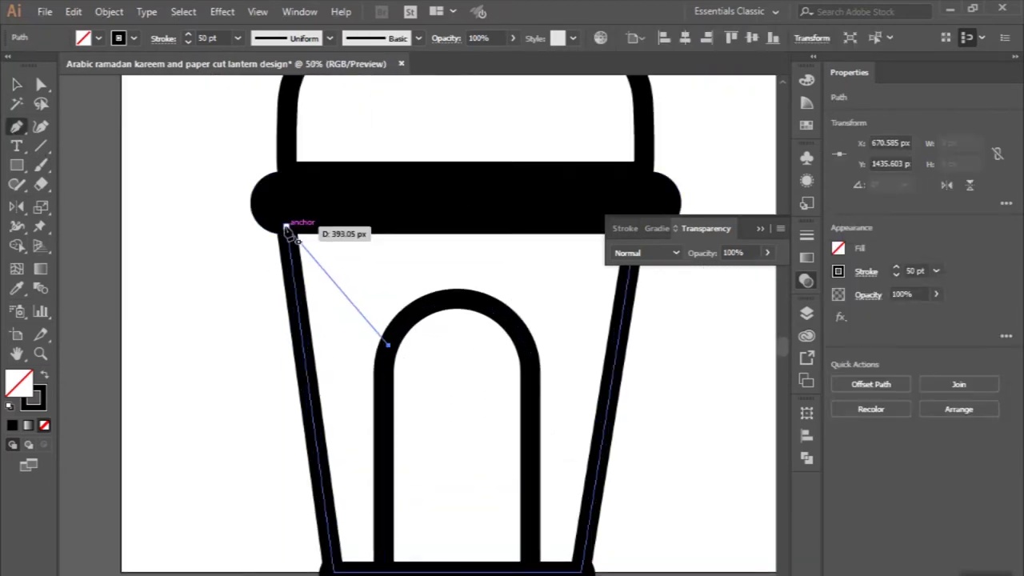
mouse_move(287, 232)
mouse_down()
mouse_move(190, 217)
mouse_move(80, 88)
mouse_up()
key(v)
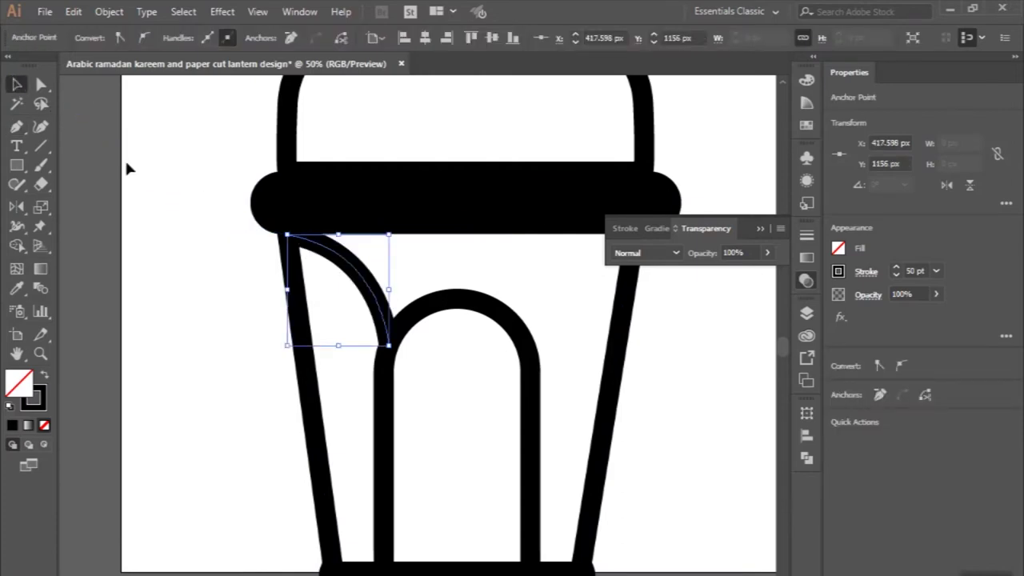
click(128, 166)
alt+scroll(128, 166, down, 1)
click(16, 84)
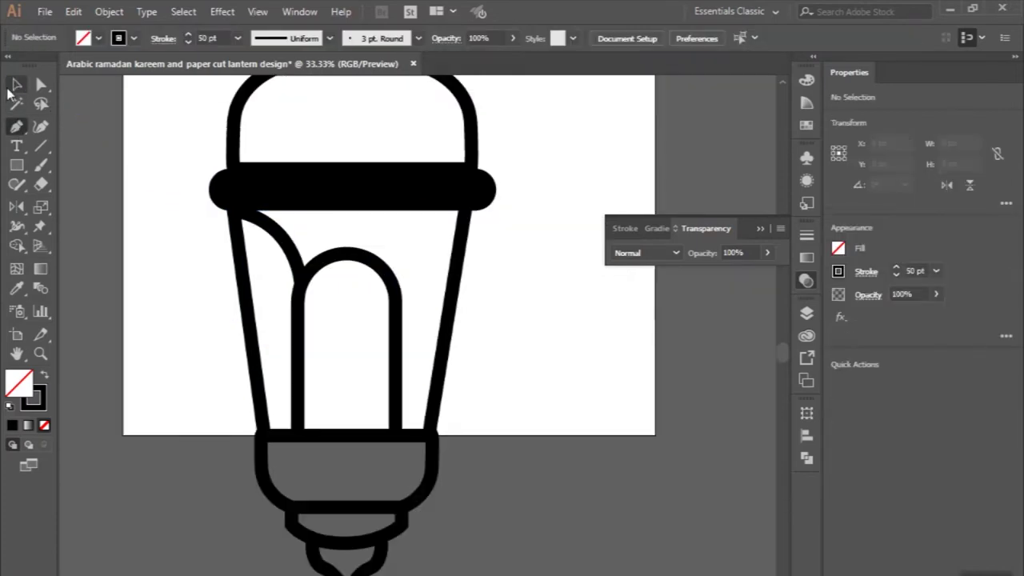
click(283, 234)
Reflect a copy of the left curve and move it to the window's right side.
click(109, 11)
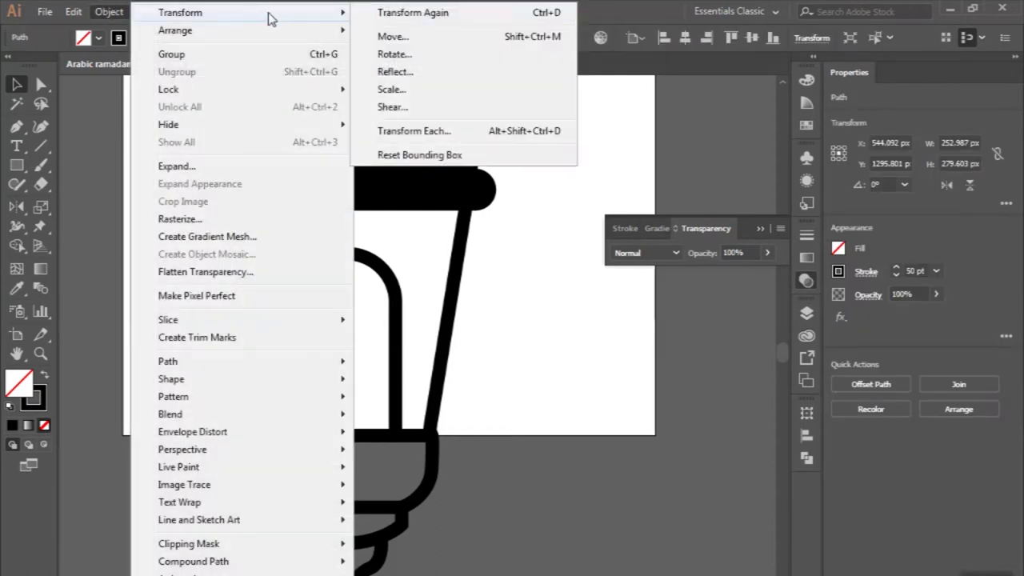
click(401, 76)
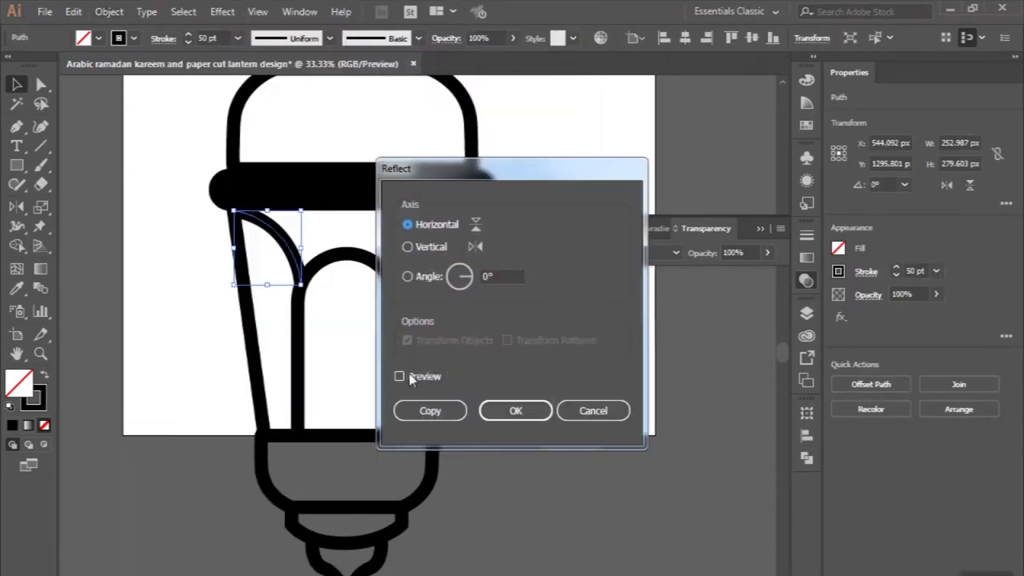
click(430, 411)
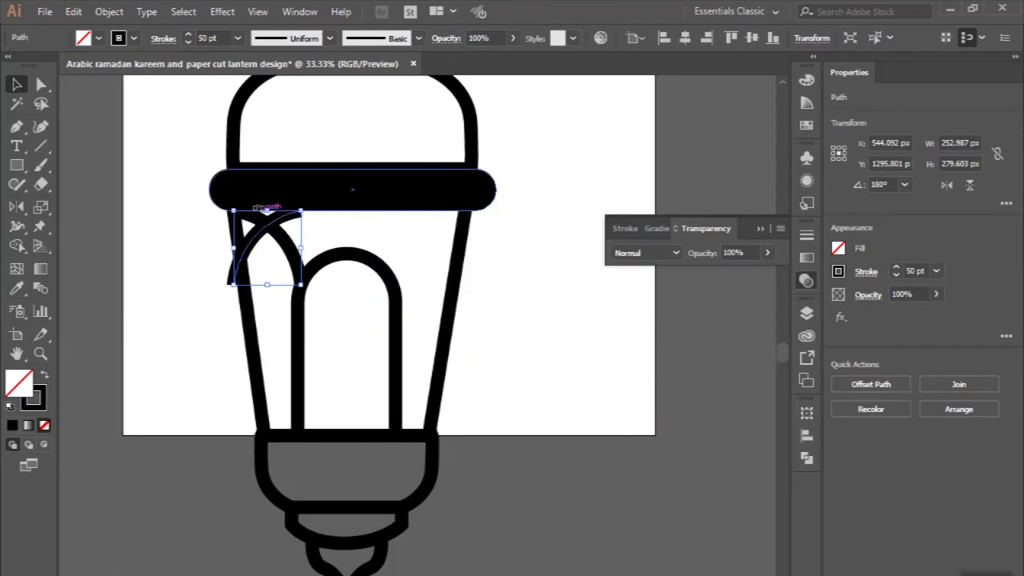
drag(254, 242, 417, 242)
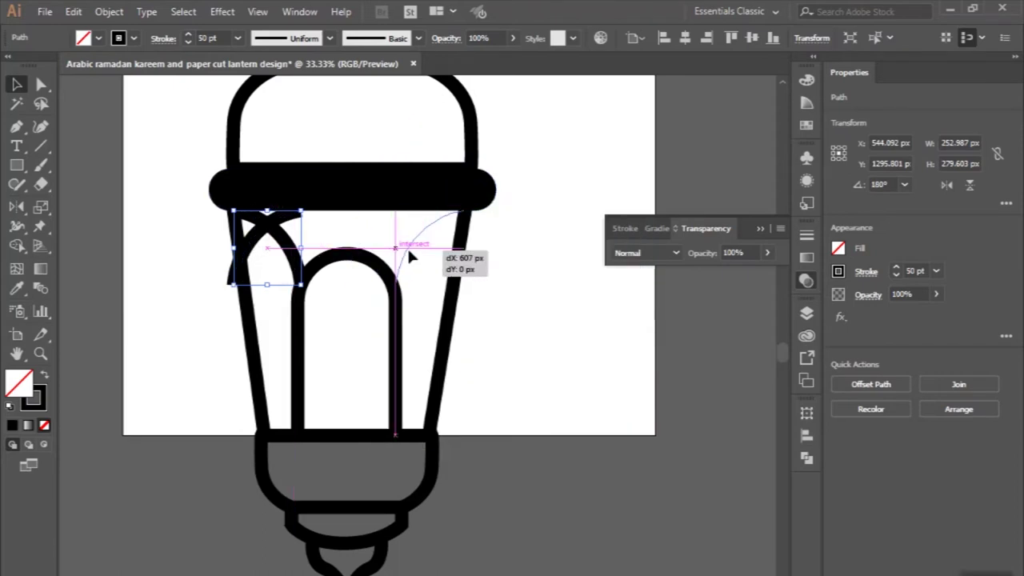
click(341, 300)
key(ctrl+minus)
scroll(341, 300, up, 3)
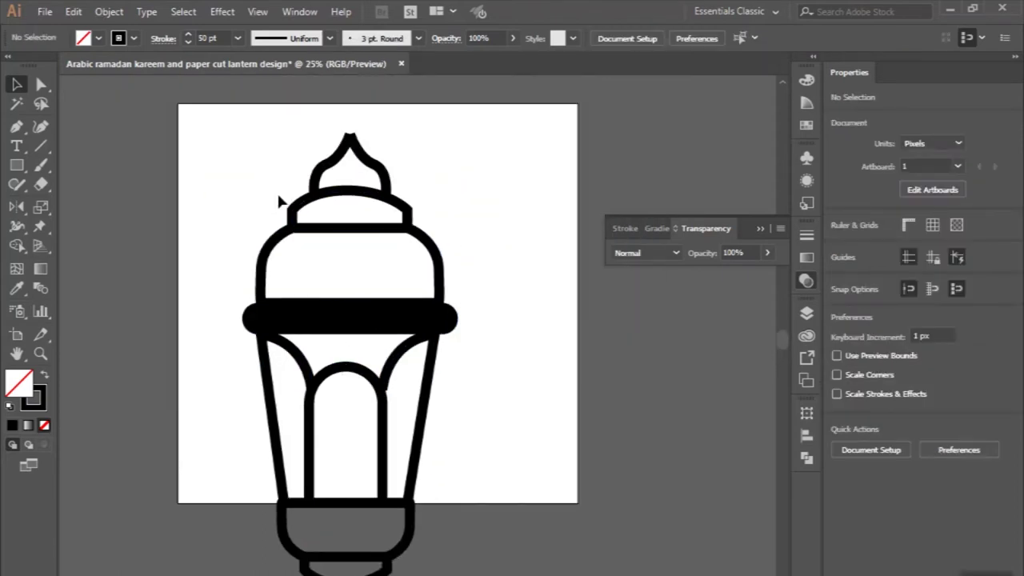
click(277, 244)
Change the dome's height and lower the spire cap snugly onto it.
shift+click(427, 253)
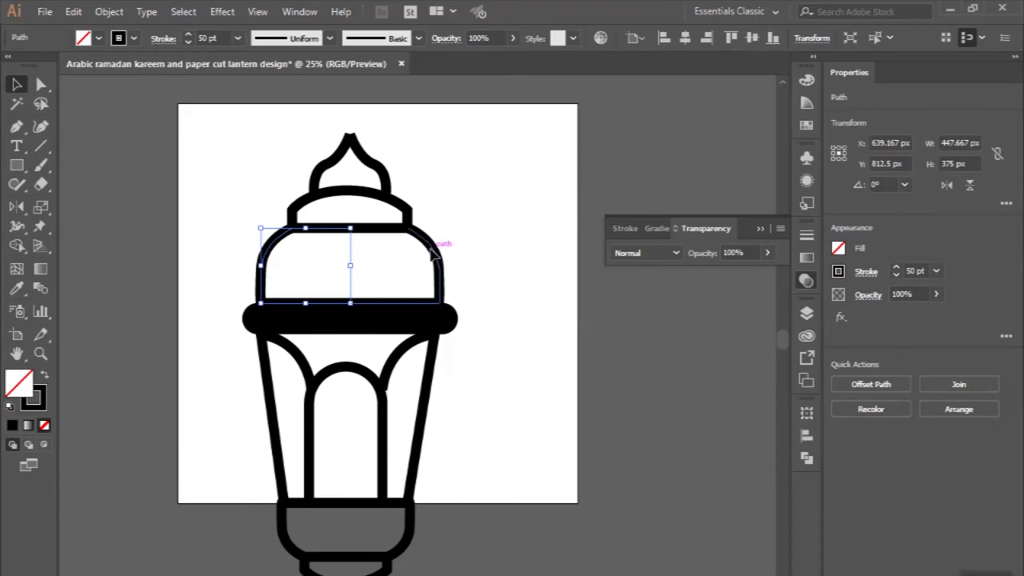
key(ctrl+equal)
drag(347, 222, 347, 264)
click(360, 219)
scroll(362, 226, up, 1)
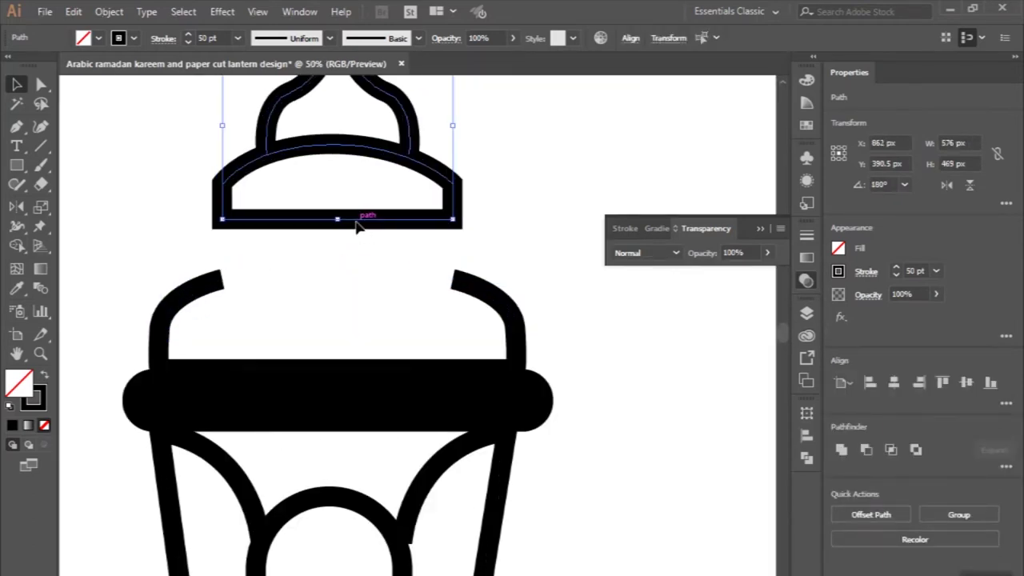
scroll(358, 227, down, 1)
drag(358, 227, 358, 277)
click(363, 310)
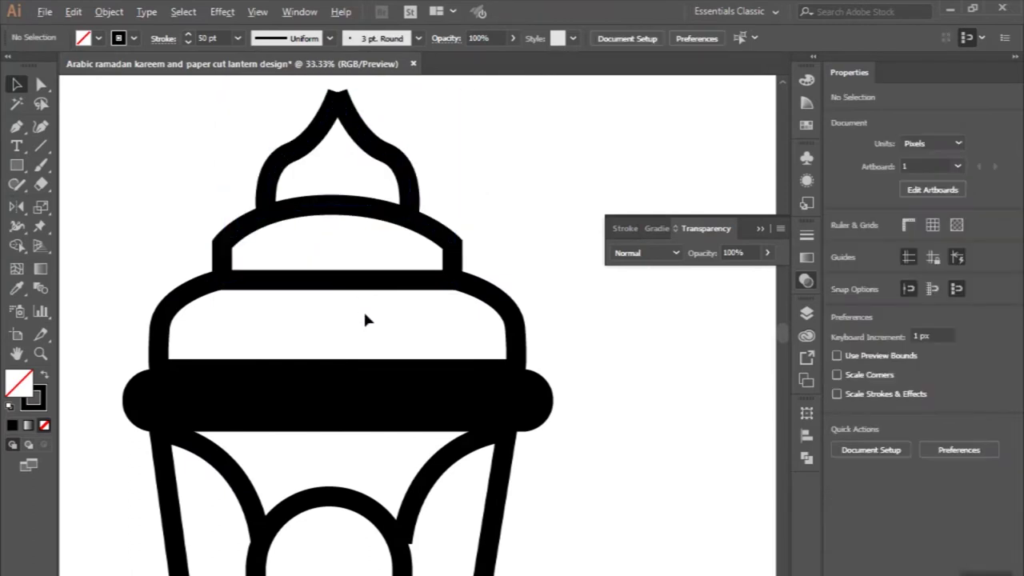
Draw a 140 × 140 px square to the left of the lantern.
scroll(364, 319, down, 1)
drag(263, 209, 473, 544)
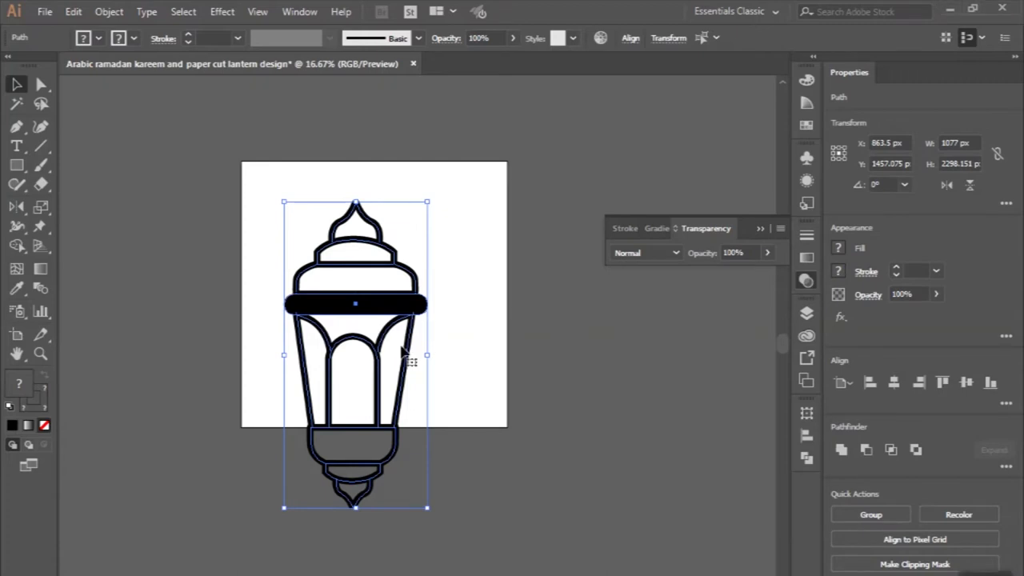
scroll(436, 362, up, 1)
click(157, 304)
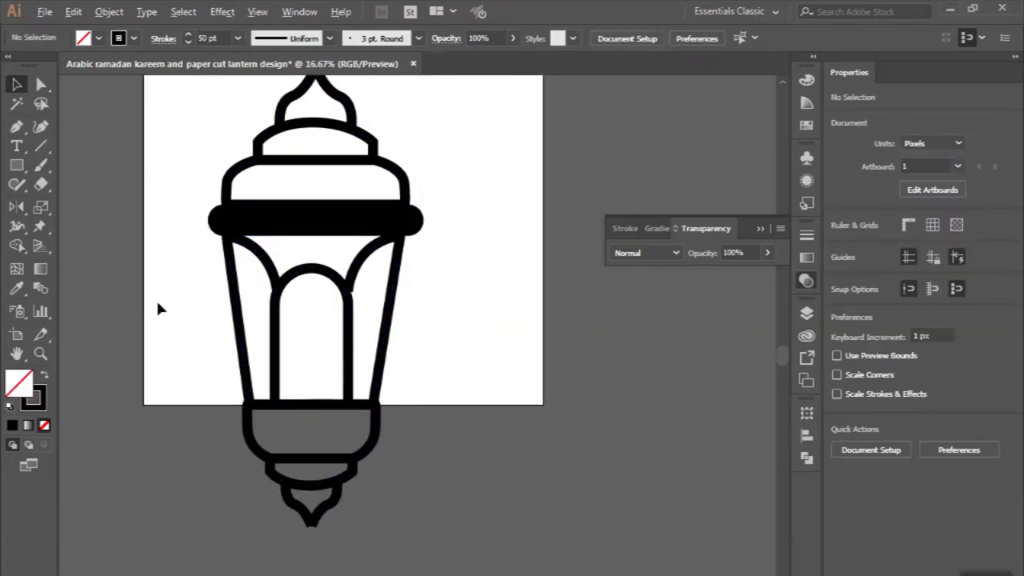
scroll(157, 304, down, 1)
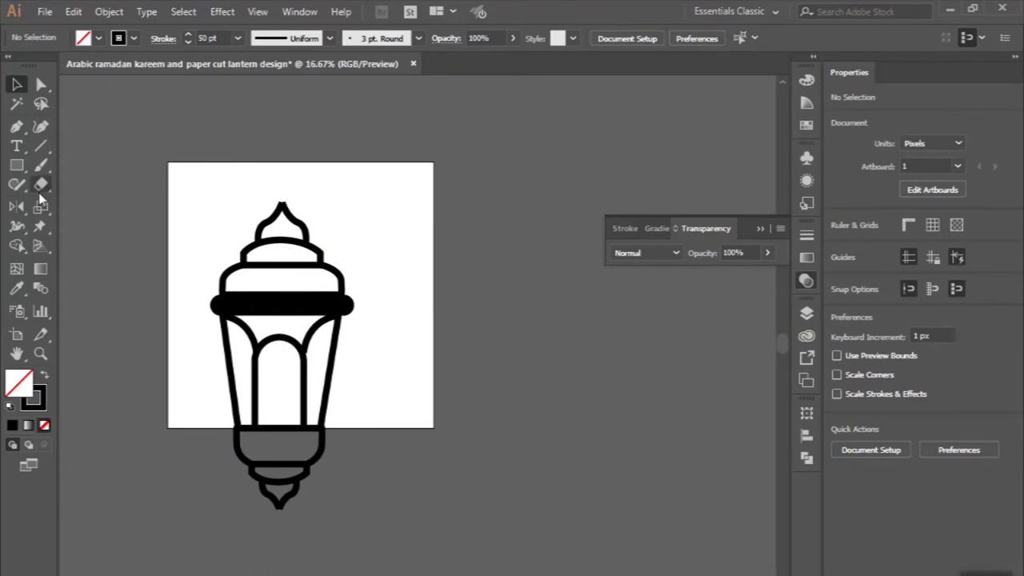
key(m)
scroll(178, 276, up, 2)
drag(176, 265, 212, 301)
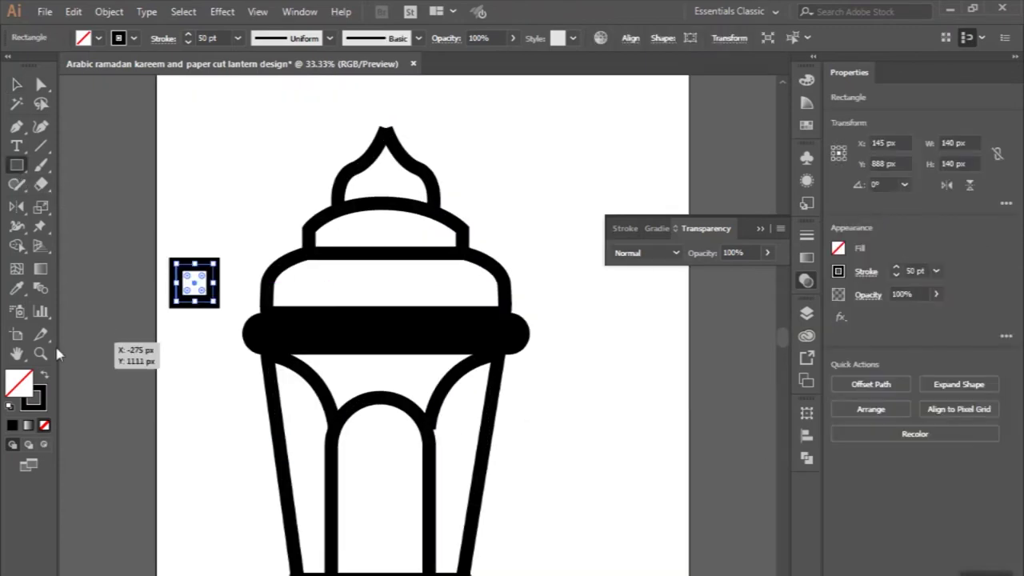
Turn the square into a black 110 px eight-pointed star on the band's left end.
key(shift+x)
click(17, 86)
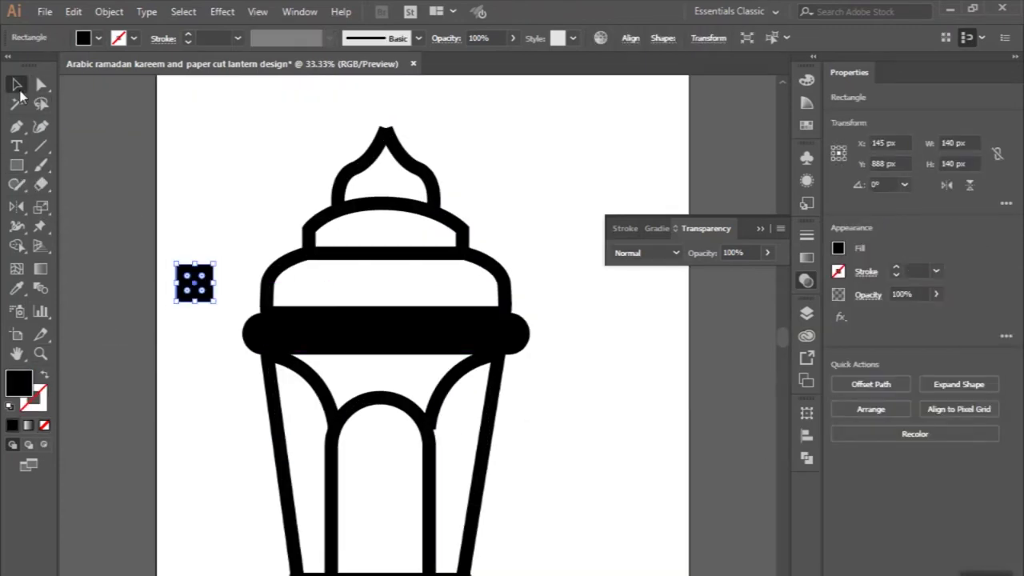
click(108, 11)
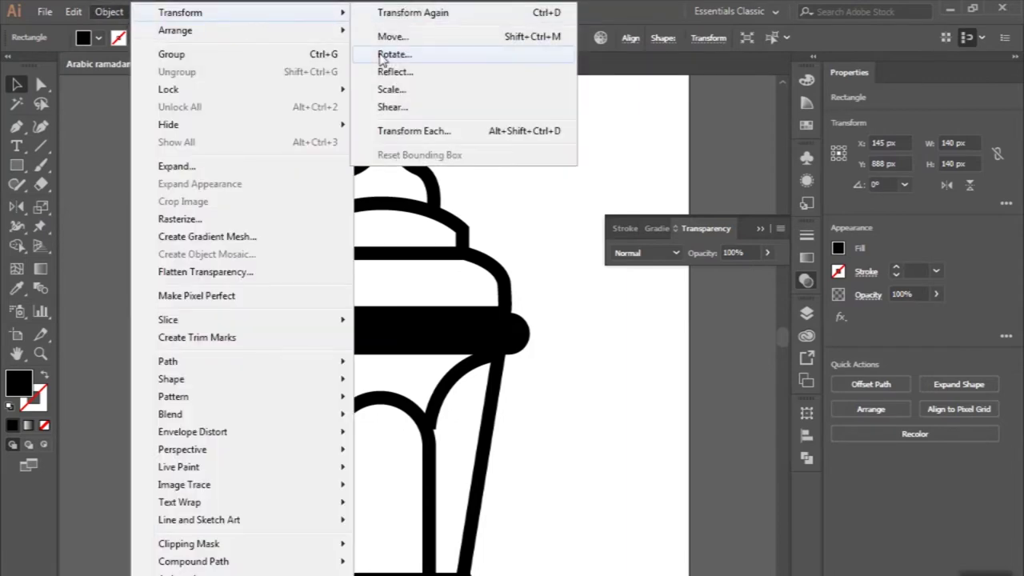
click(392, 116)
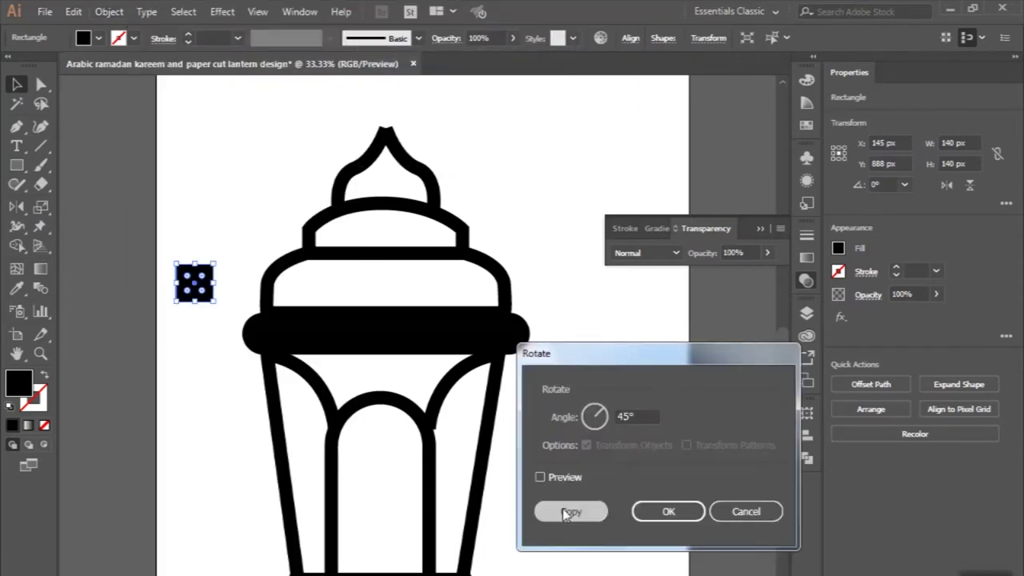
click(569, 511)
scroll(212, 332, up, 1)
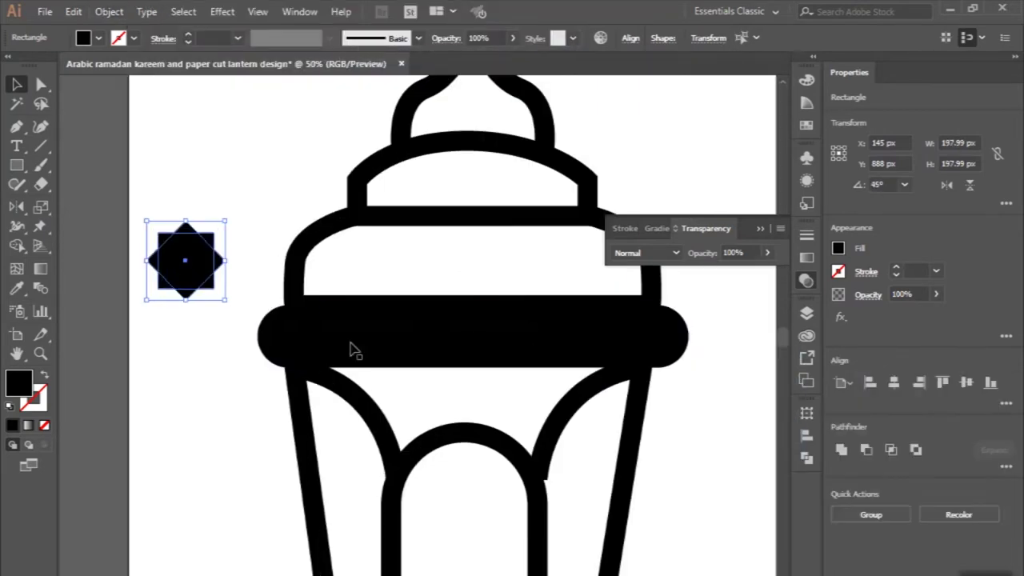
click(841, 450)
drag(225, 221, 208, 238)
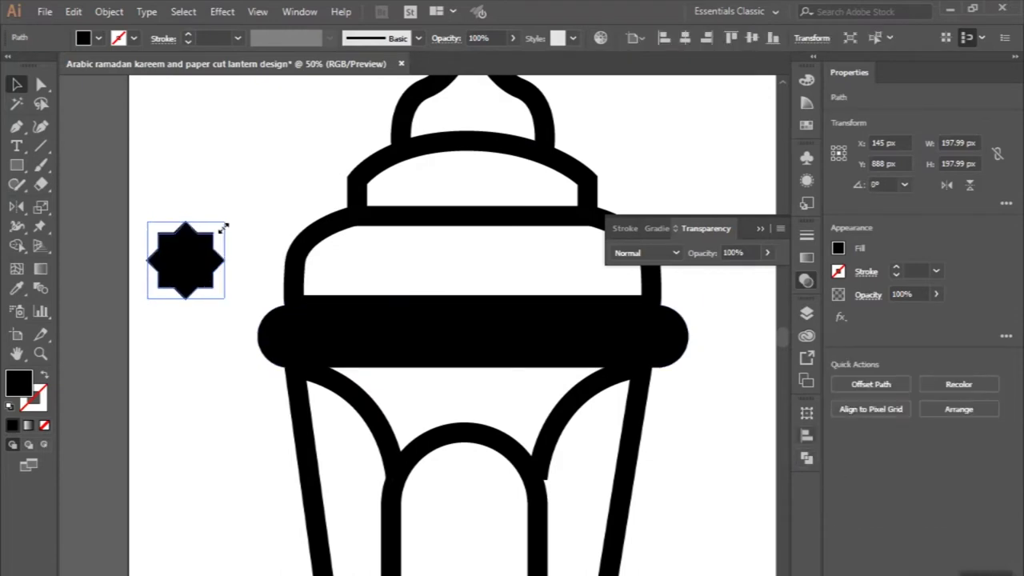
drag(184, 270, 312, 342)
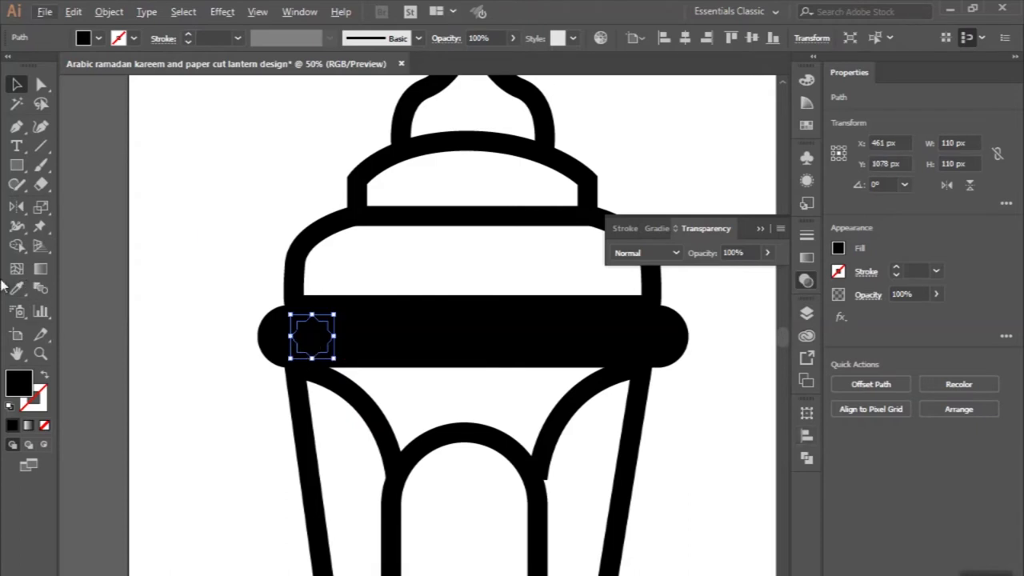
Fill the star white and copy it to the band's middle and right end.
click(16, 288)
click(138, 231)
click(16, 84)
mouse_move(317, 340)
mouse_down()
mouse_move(240, 340)
mouse_move(398, 343)
mouse_up()
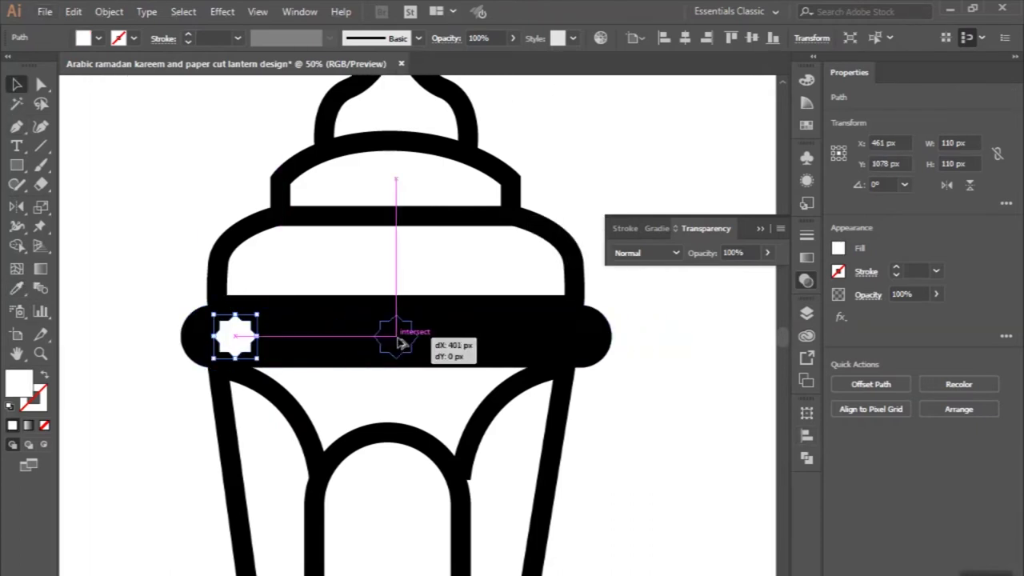
drag(397, 343, 570, 342)
click(193, 218)
scroll(193, 218, down, 2)
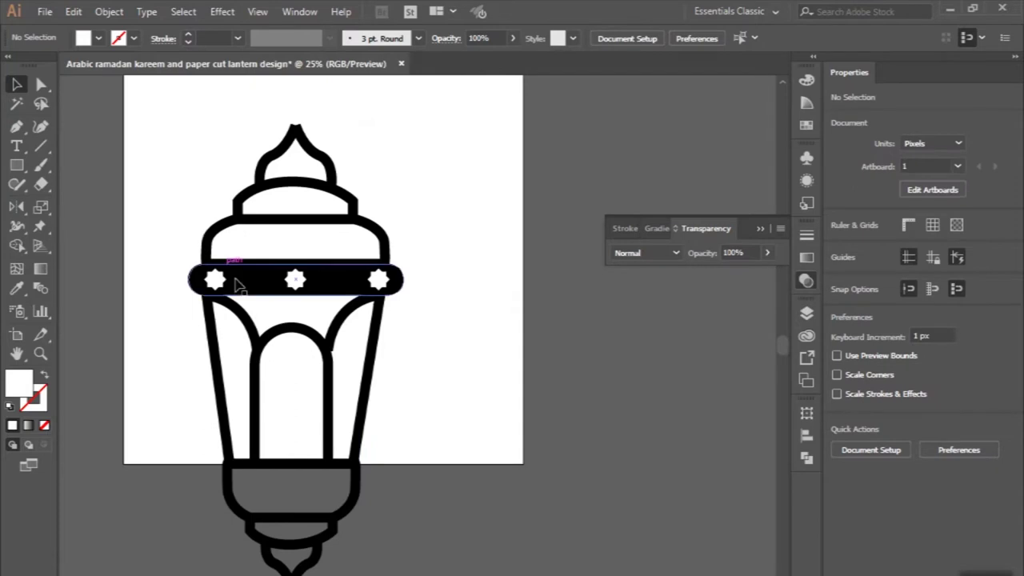
scroll(237, 284, up, 3)
click(17, 165)
Draw a small circle on the band and duplicate it to the right.
click(88, 203)
scroll(240, 289, up, 3)
drag(228, 259, 245, 274)
click(24, 86)
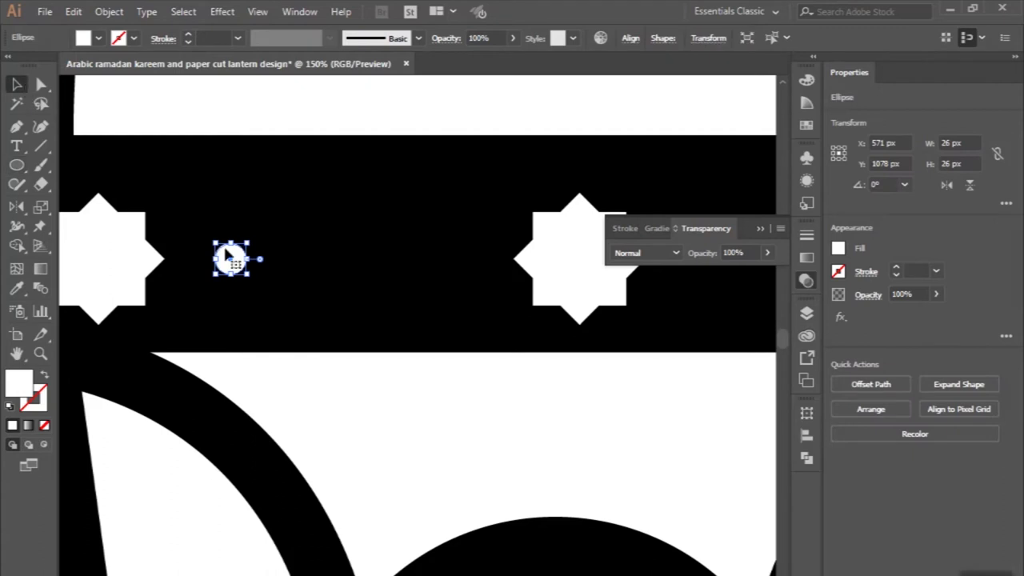
drag(232, 258, 270, 258)
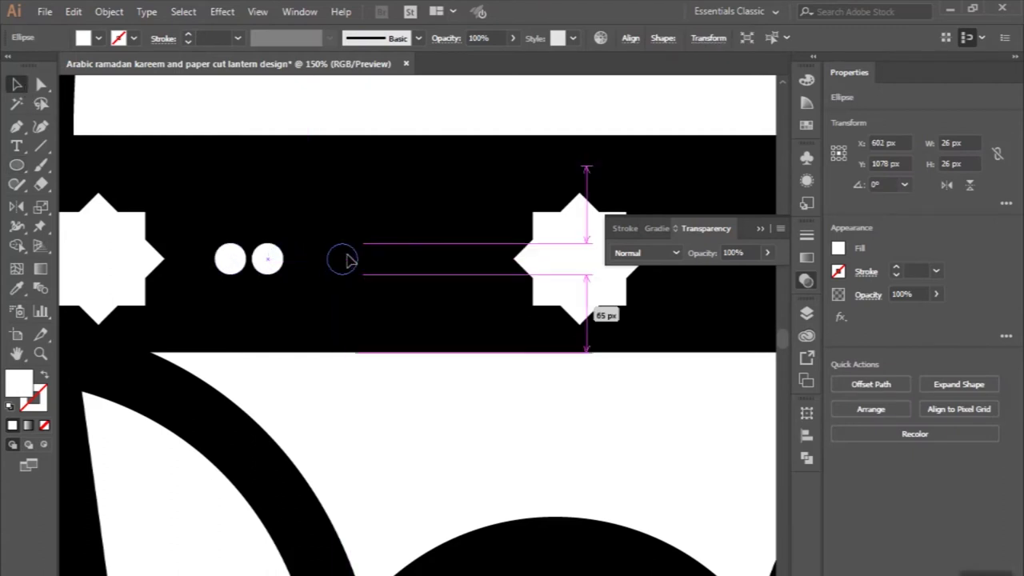
drag(275, 260, 347, 260)
Place the dot pair between the stars and copy it into the next gap.
shift+click(230, 259)
drag(231, 258, 283, 258)
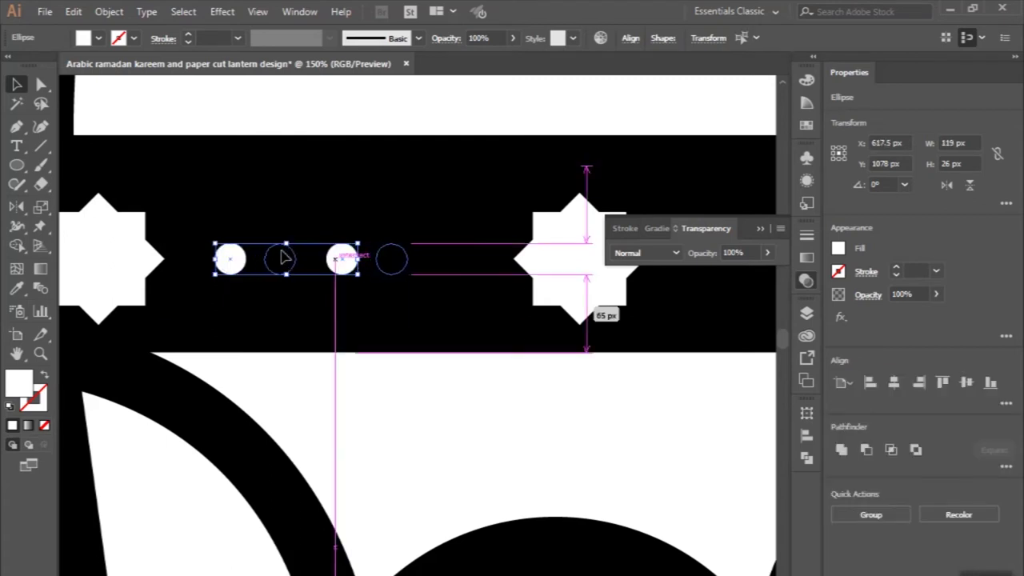
scroll(283, 257, down, 3)
scroll(281, 255, up, 1)
mouse_move(204, 254)
mouse_down()
mouse_move(439, 253)
mouse_move(423, 253)
mouse_up()
key(ctrl+shift+a)
key(ctrl+minus)
key(ctrl+minus)
key(ctrl+minus)
key(ctrl+plus)
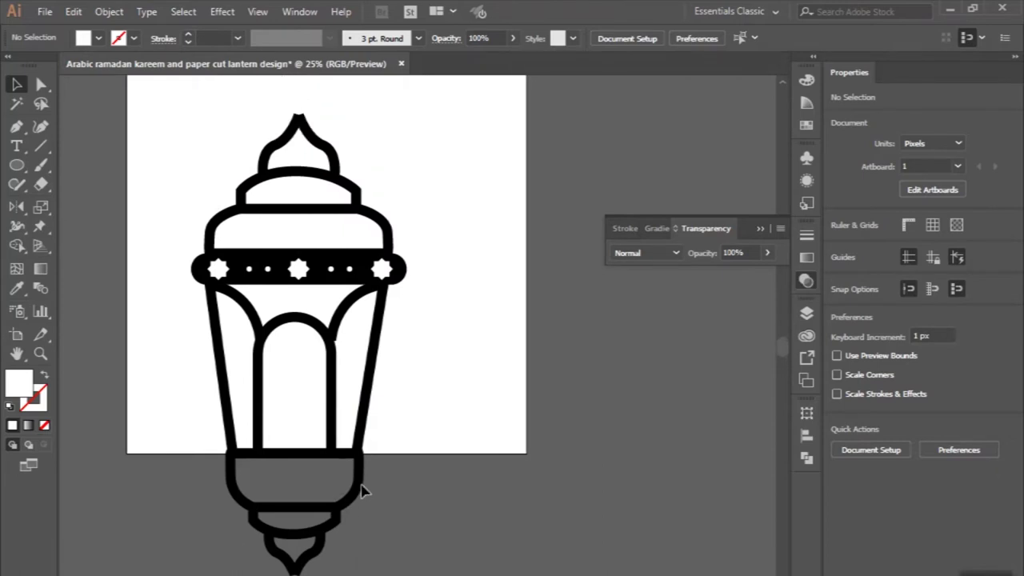
scroll(251, 393, down, 2)
Scale the whole lantern down proportionally and reposition it on the artboard.
key(ctrl+plus)
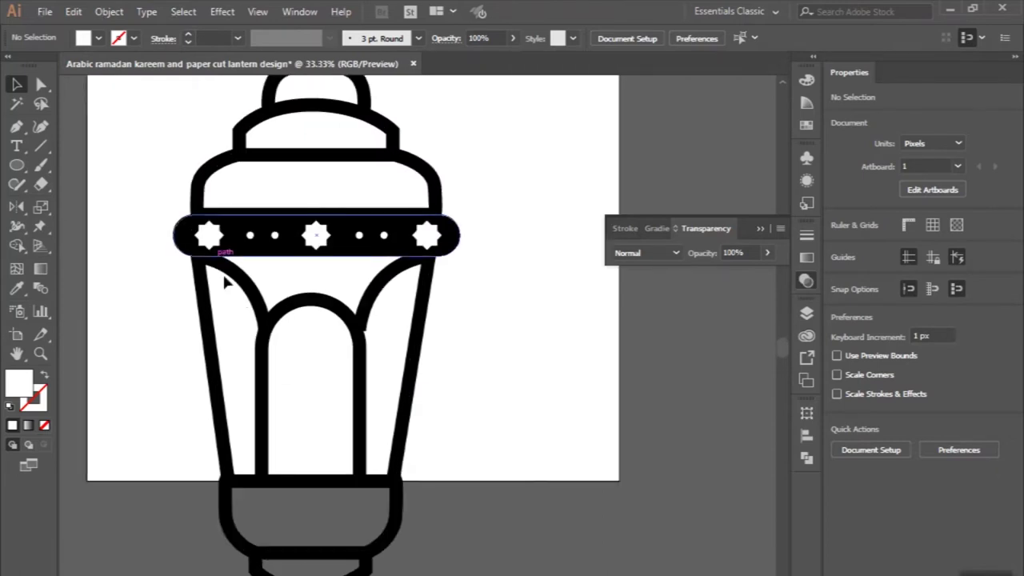
scroll(275, 364, down, 1)
key(ctrl+minus)
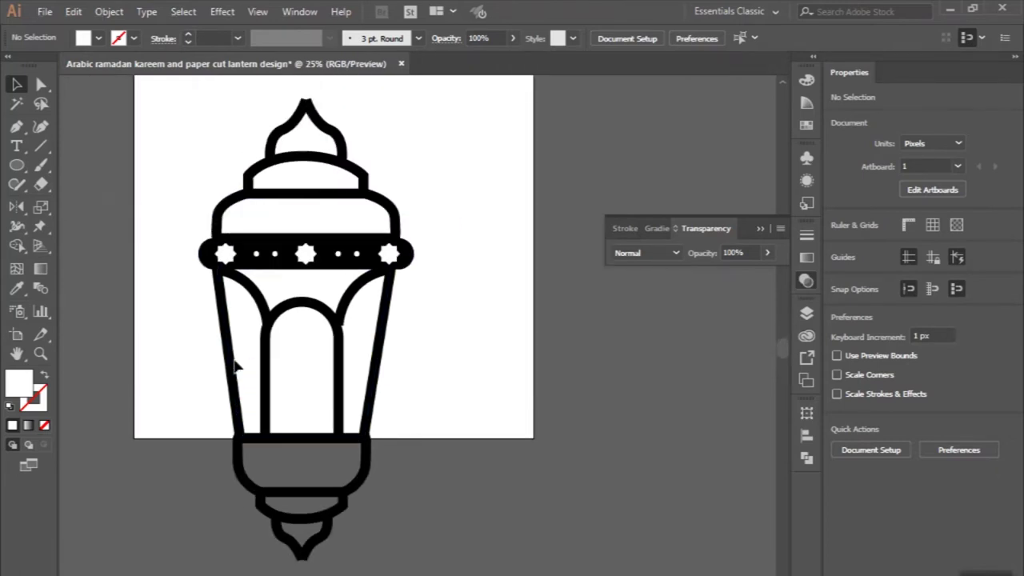
scroll(234, 364, up, 2)
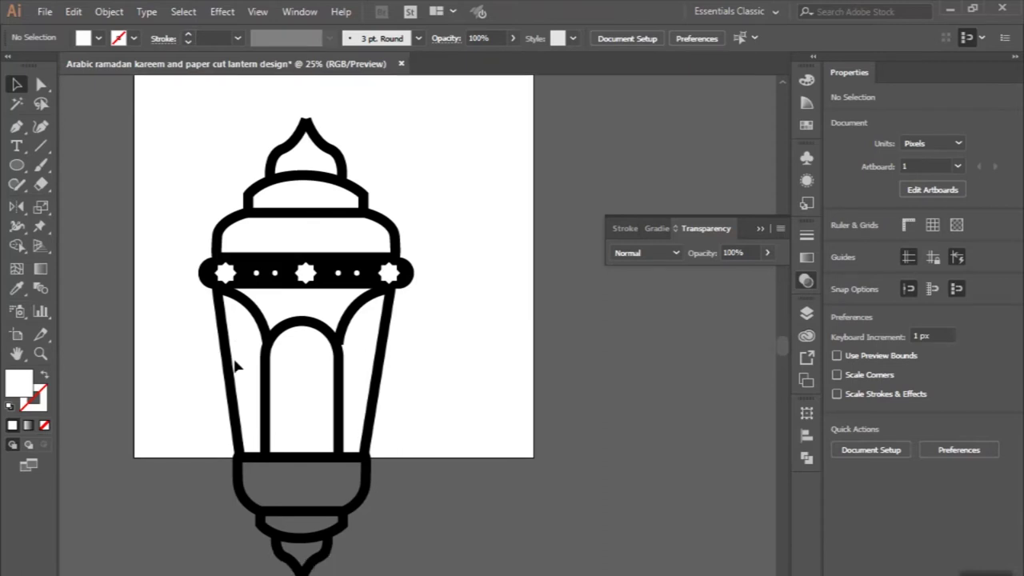
key(ctrl+minus)
drag(192, 173, 400, 530)
drag(282, 492, 283, 415)
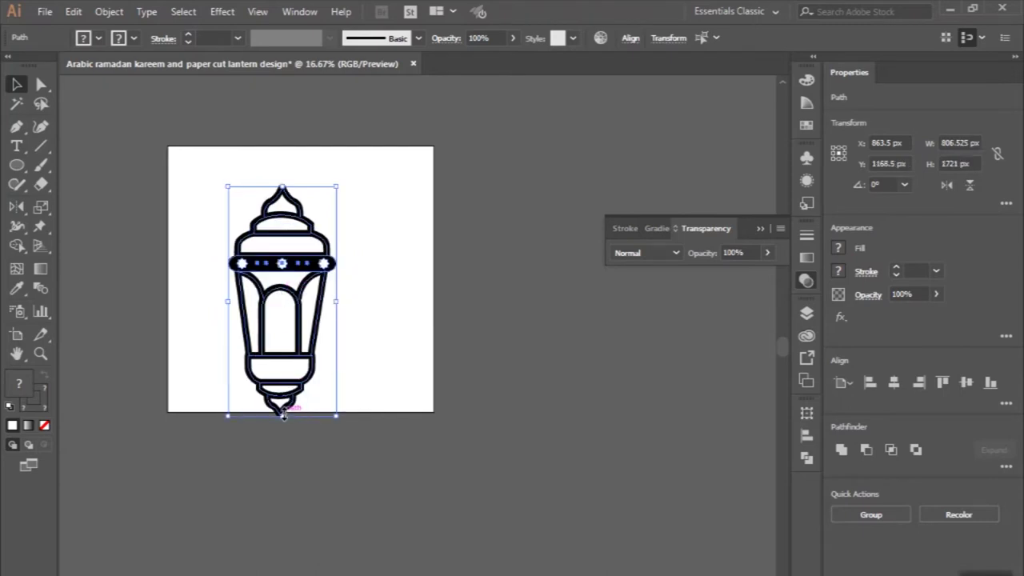
drag(282, 418, 282, 361)
scroll(284, 240, up, 2)
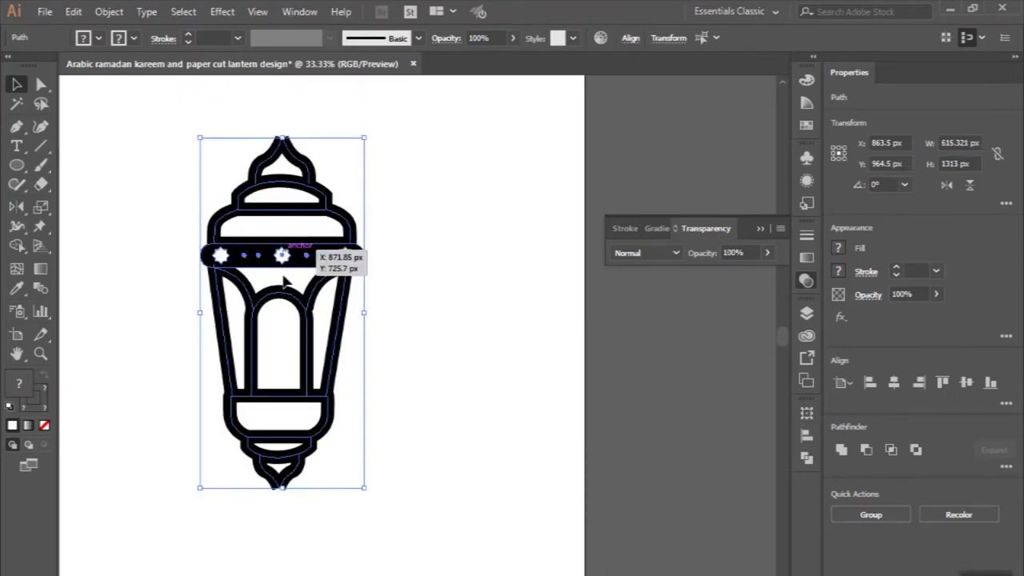
drag(286, 298, 312, 328)
click(183, 201)
scroll(276, 148, up, 4)
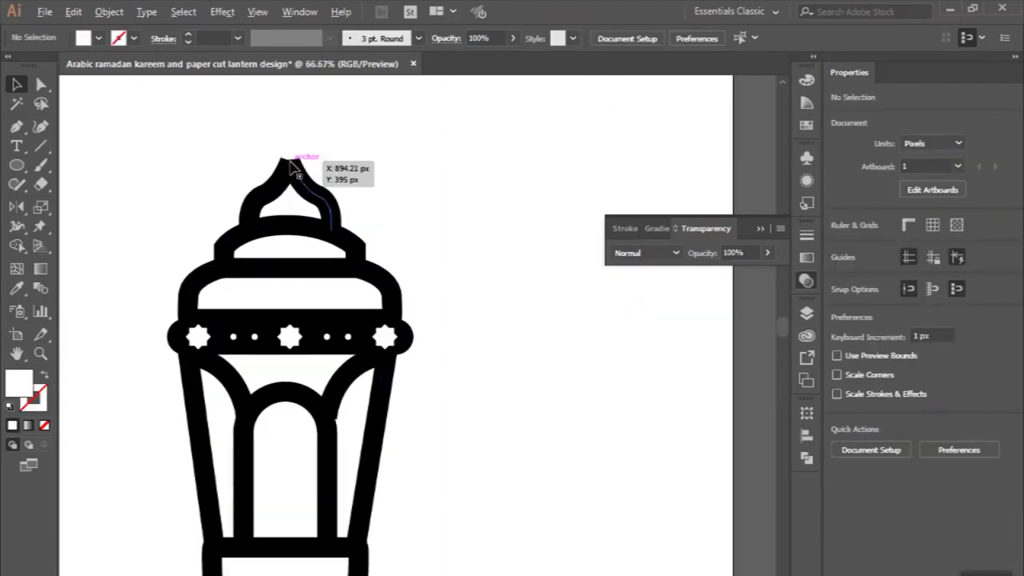
Close the top finial and then the bottom finial paths with Object > Path > Join.
drag(320, 211, 320, 211)
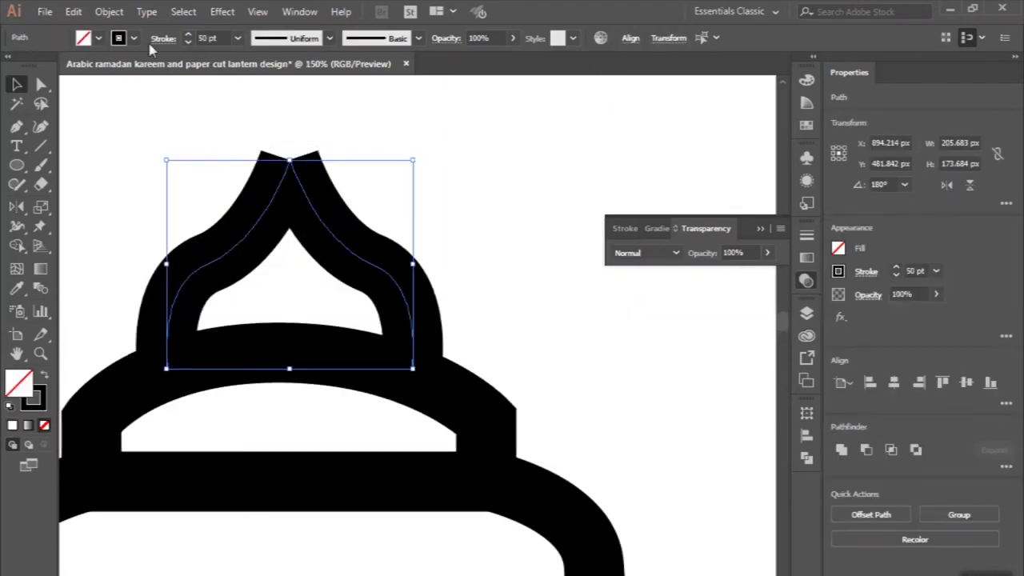
click(78, 13)
mouse_move(168, 362)
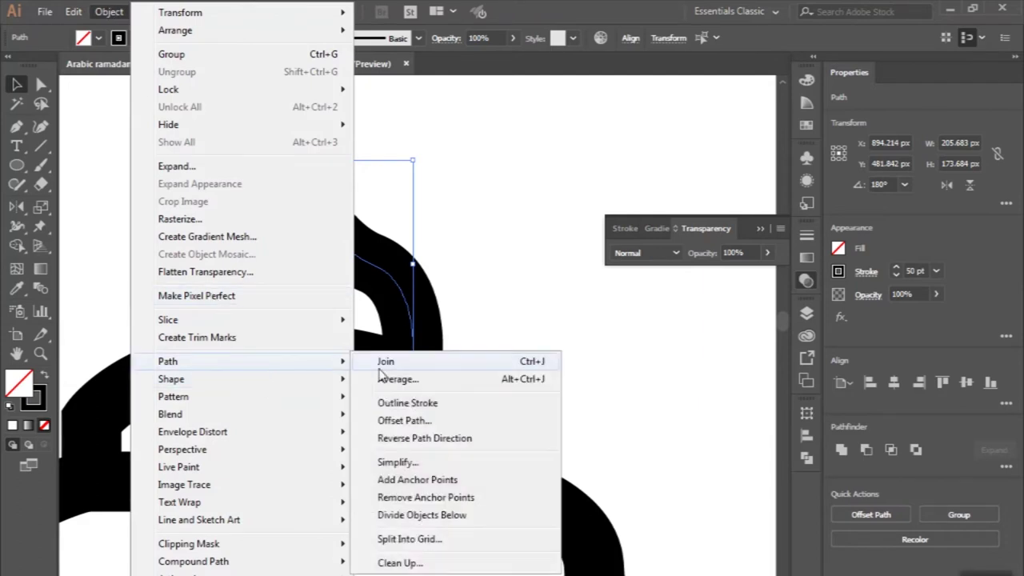
click(391, 367)
scroll(400, 361, down, 3)
scroll(350, 304, up, 3)
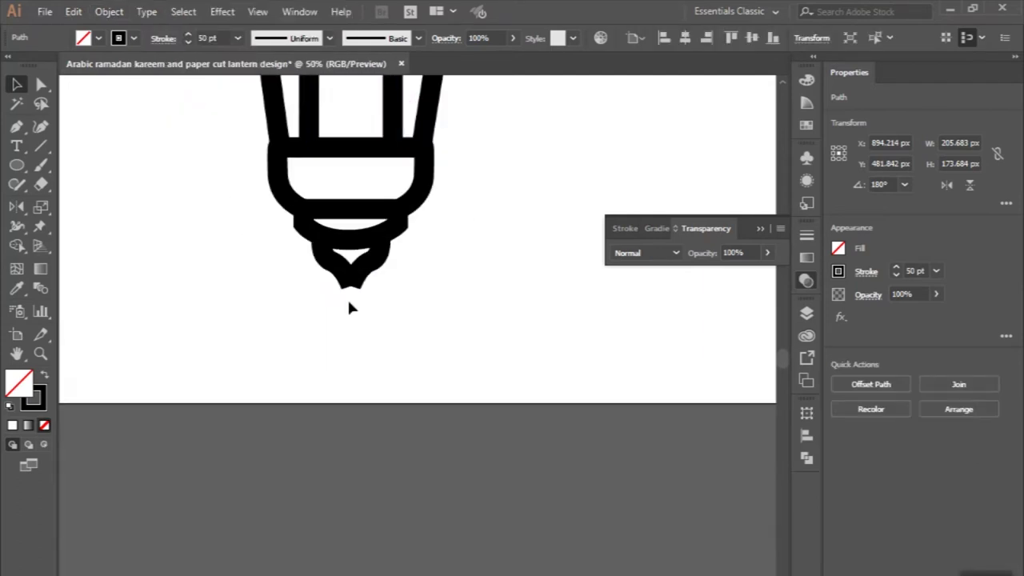
drag(313, 291, 401, 220)
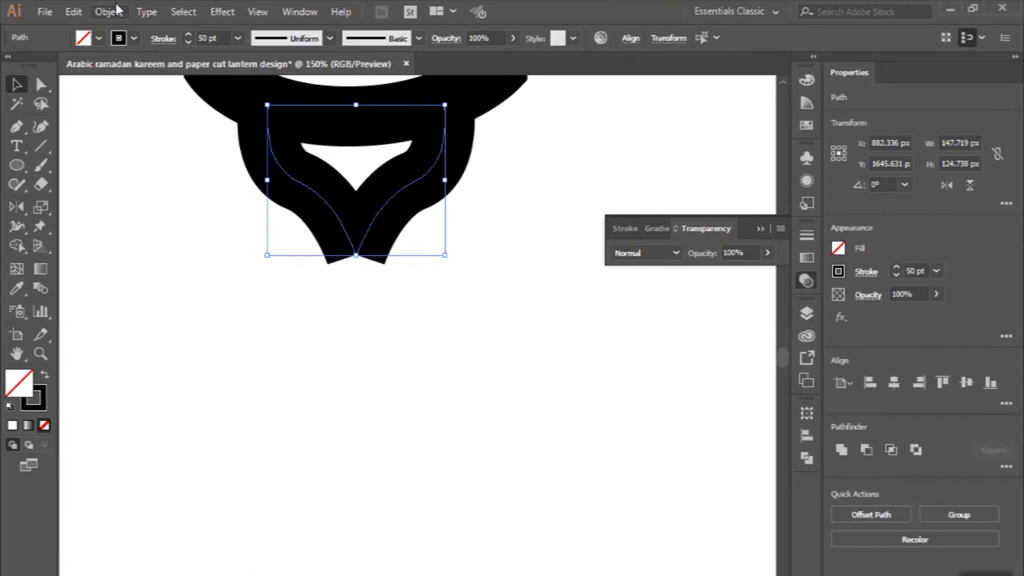
click(112, 11)
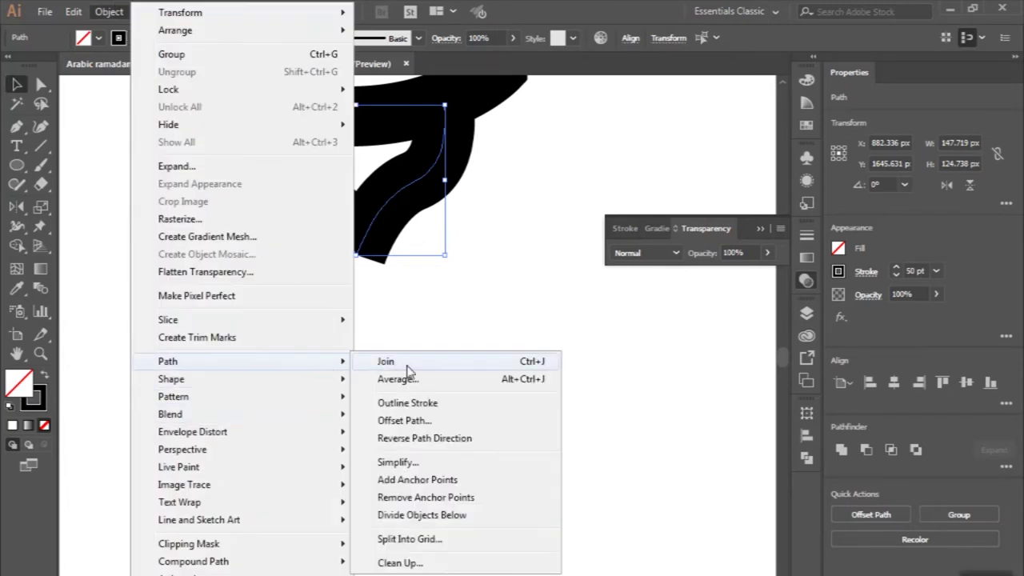
click(385, 361)
click(309, 433)
key(ctrl+minus)
key(ctrl+minus)
key(ctrl+minus)
key(ctrl+minus)
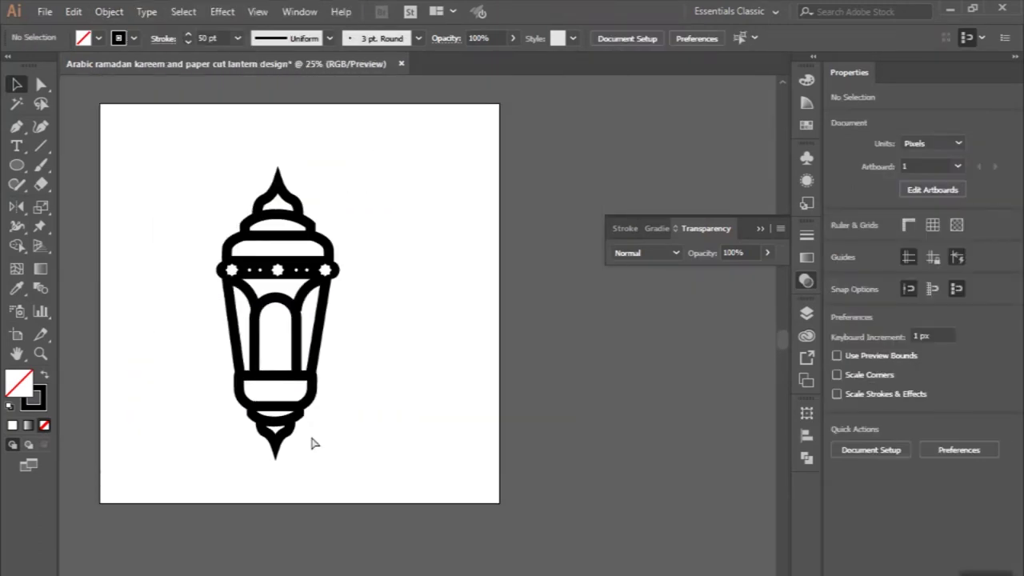
Marquee-select every lantern path and group them into one object.
key(ctrl+plus)
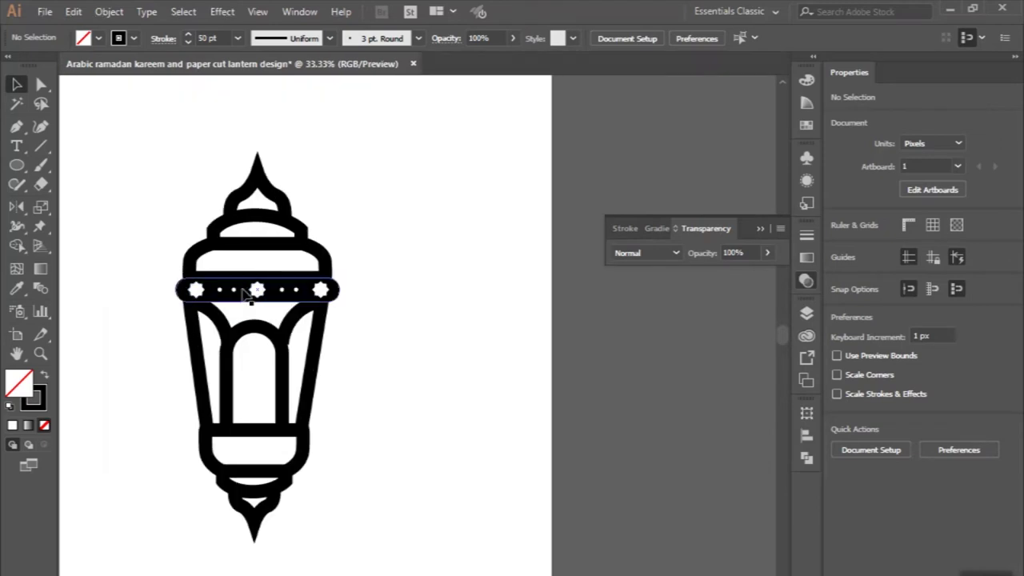
drag(136, 138, 389, 557)
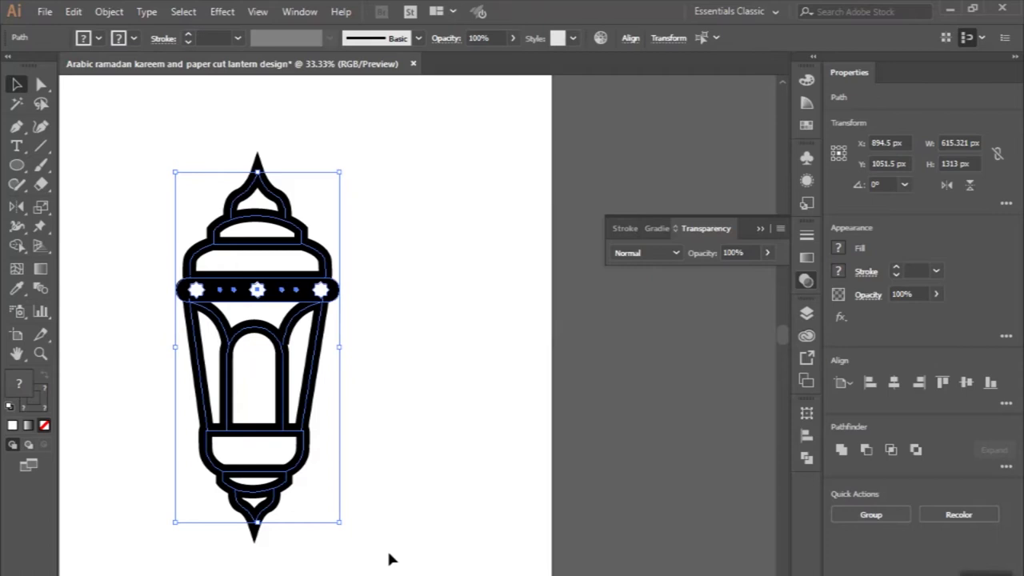
click(871, 514)
click(488, 412)
Shift the grouped lantern slightly up and to the left on the artboard.
scroll(488, 411, down, 2)
key(ctrl+minus)
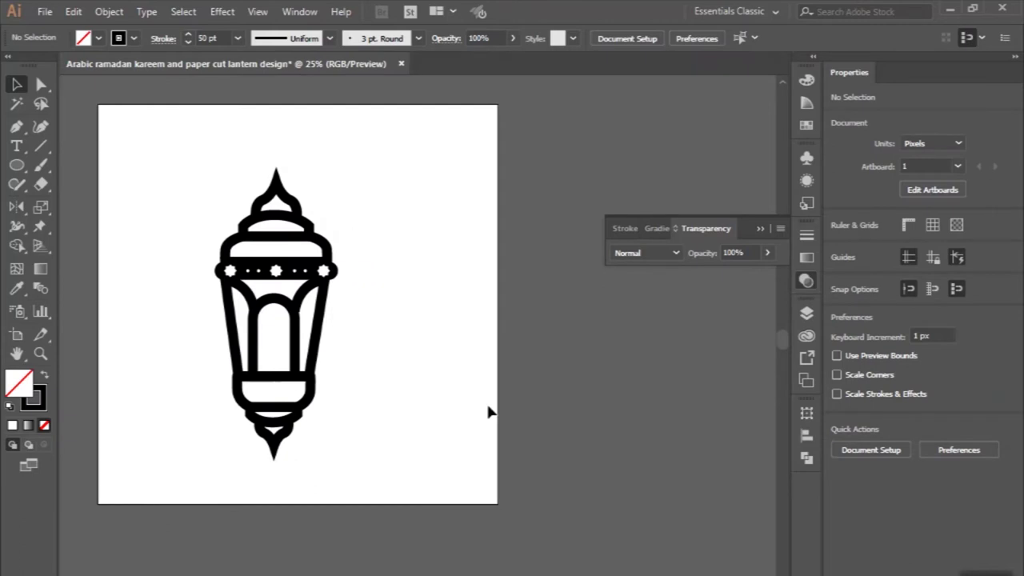
key(ctrl+minus)
drag(364, 369, 338, 358)
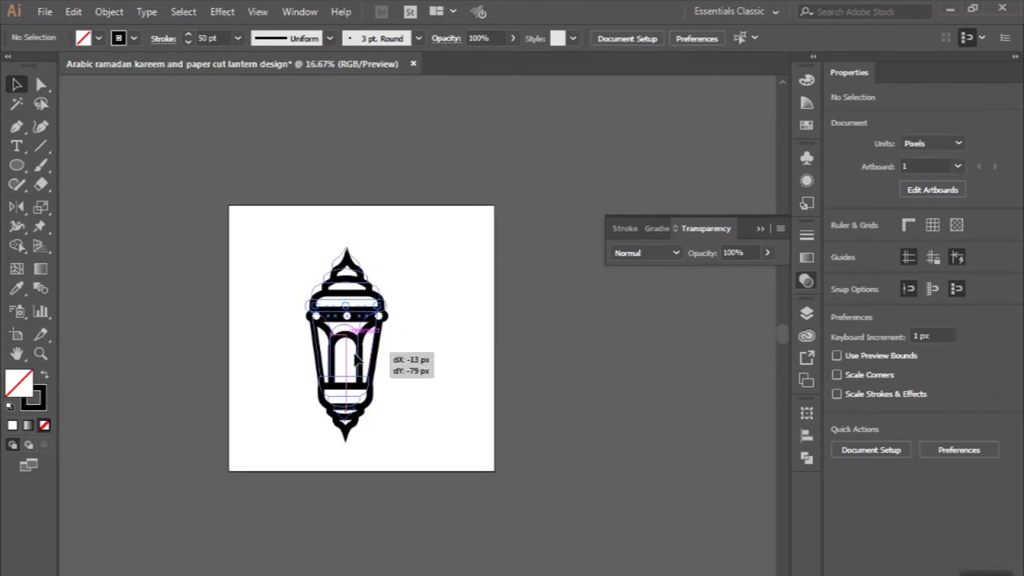
click(412, 355)
key(ctrl+plus)
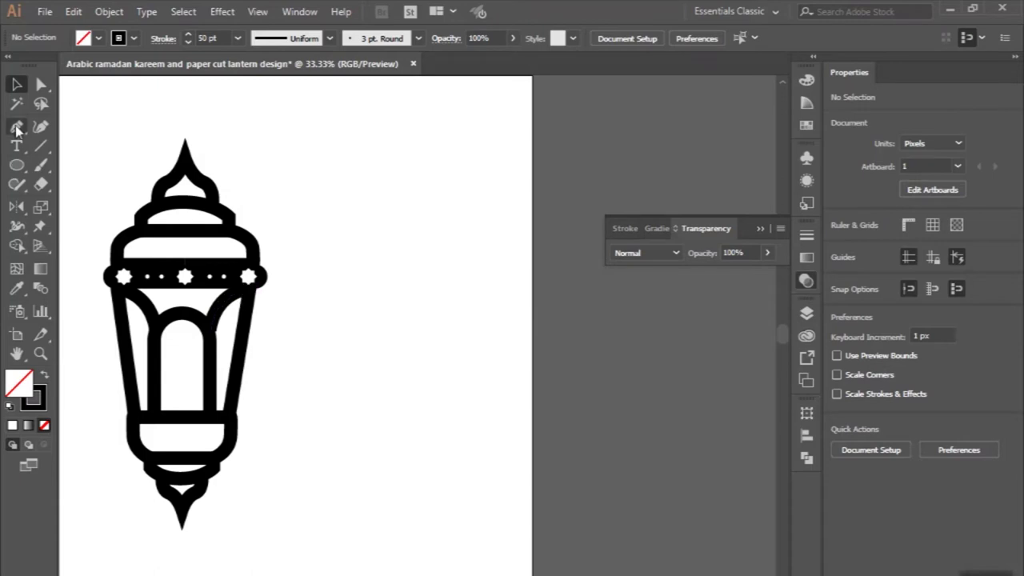
Draw a short curved letter stroke to the right of the lantern.
click(16, 127)
key(ctrl+plus)
click(464, 368)
click(432, 424)
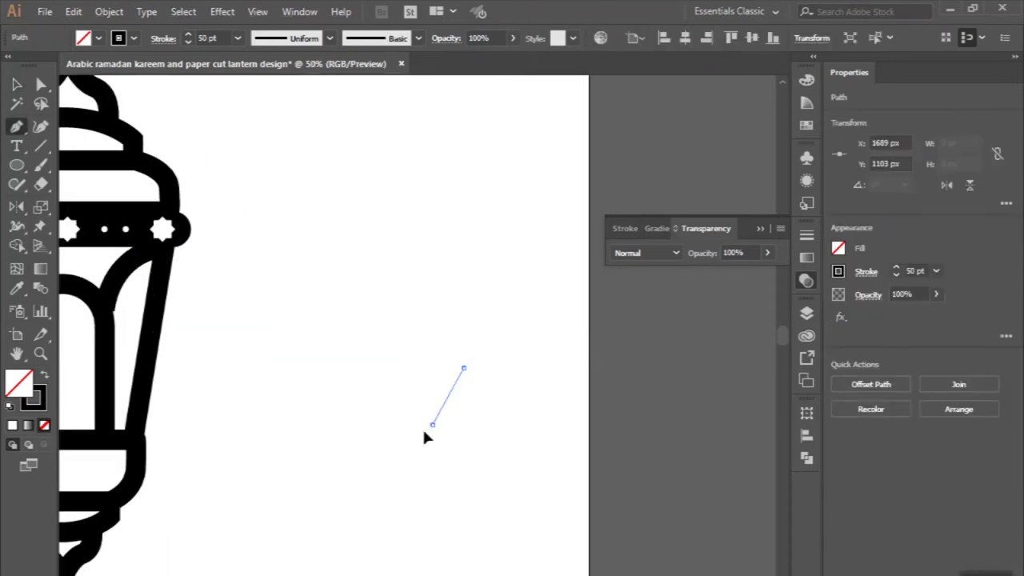
key(ctrl+plus)
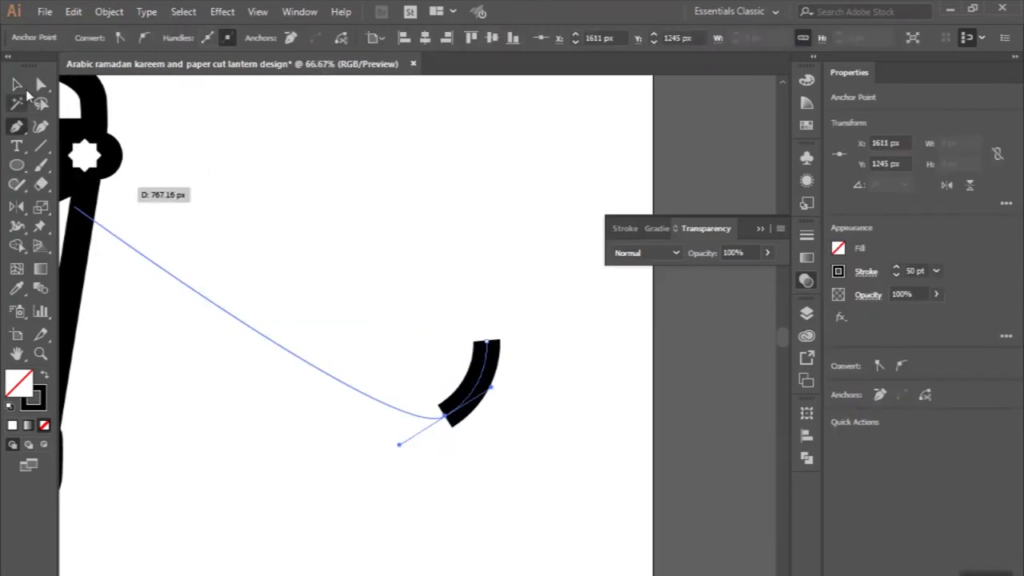
click(17, 85)
Draw an arch that continues into a long straight baseline and a vertical upright.
click(24, 126)
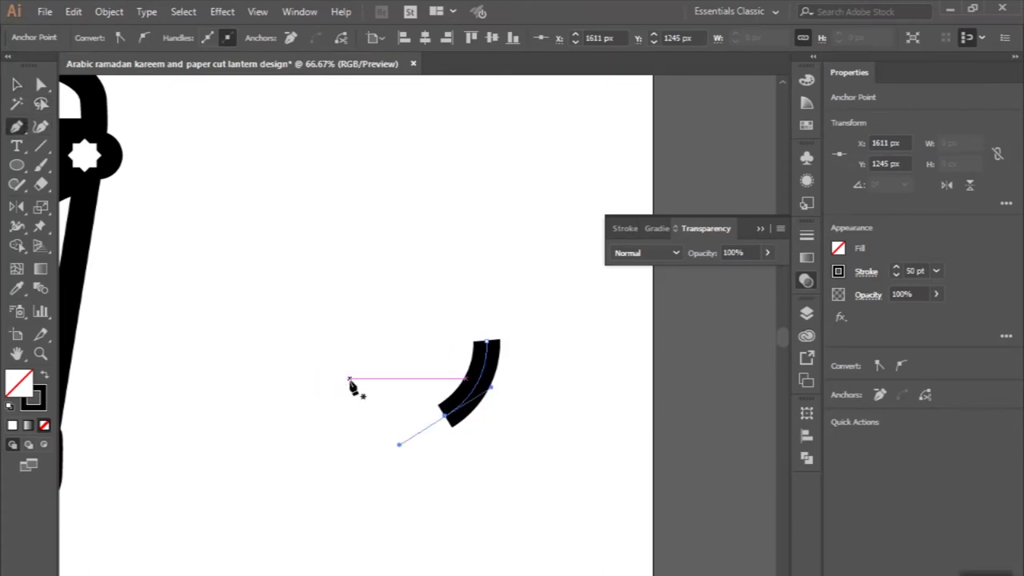
drag(392, 415, 393, 367)
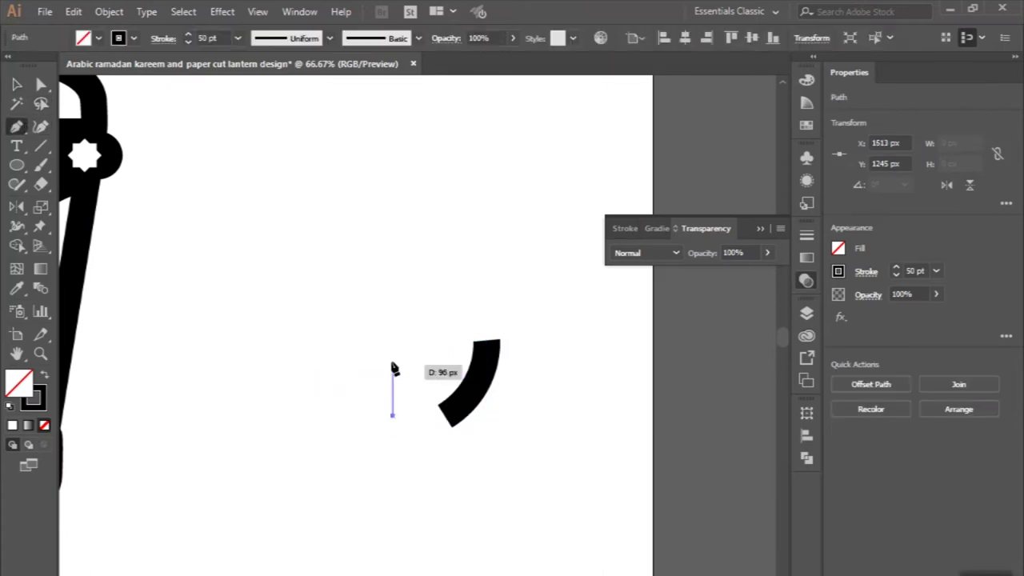
drag(329, 414, 325, 474)
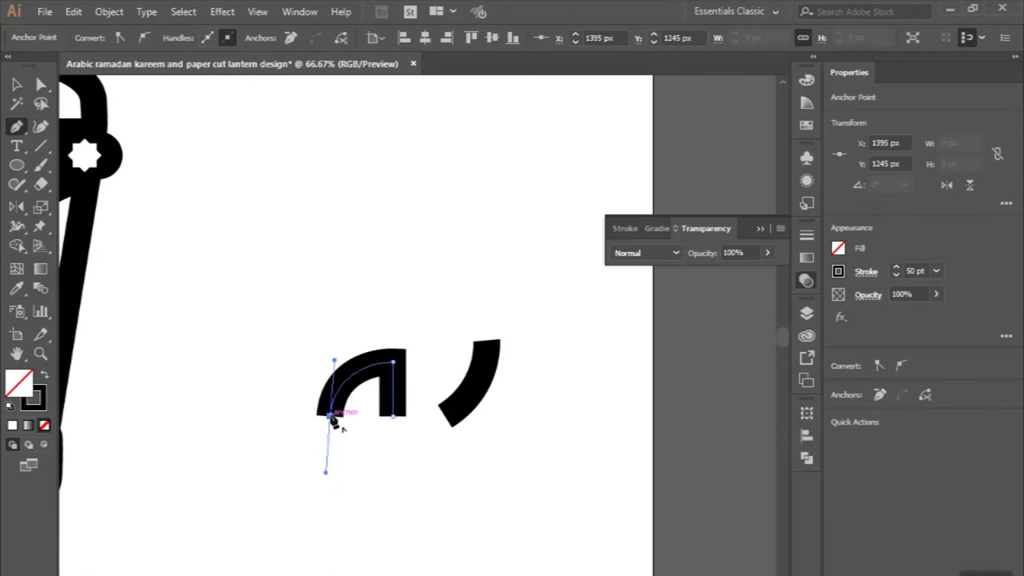
click(329, 415)
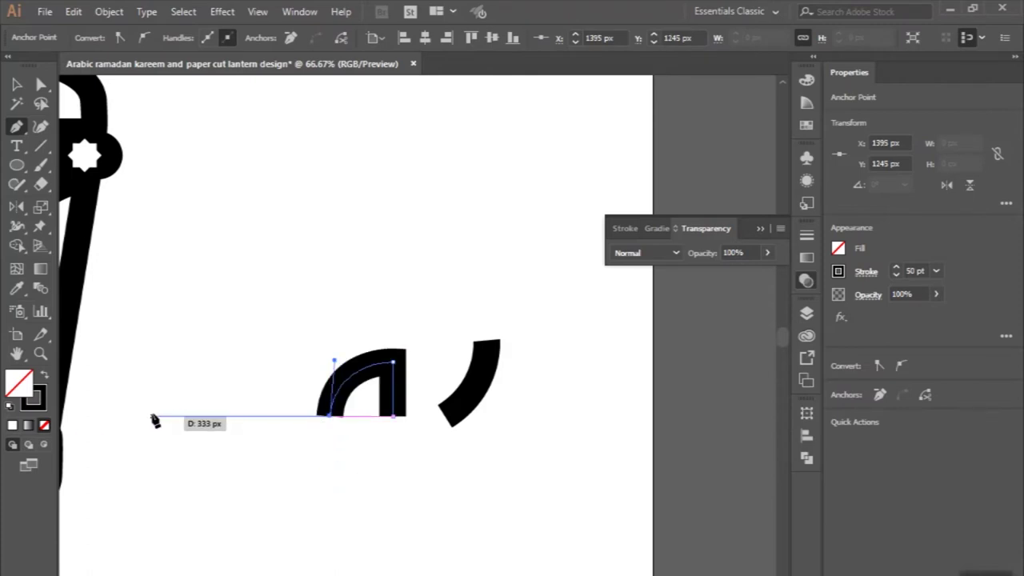
click(111, 416)
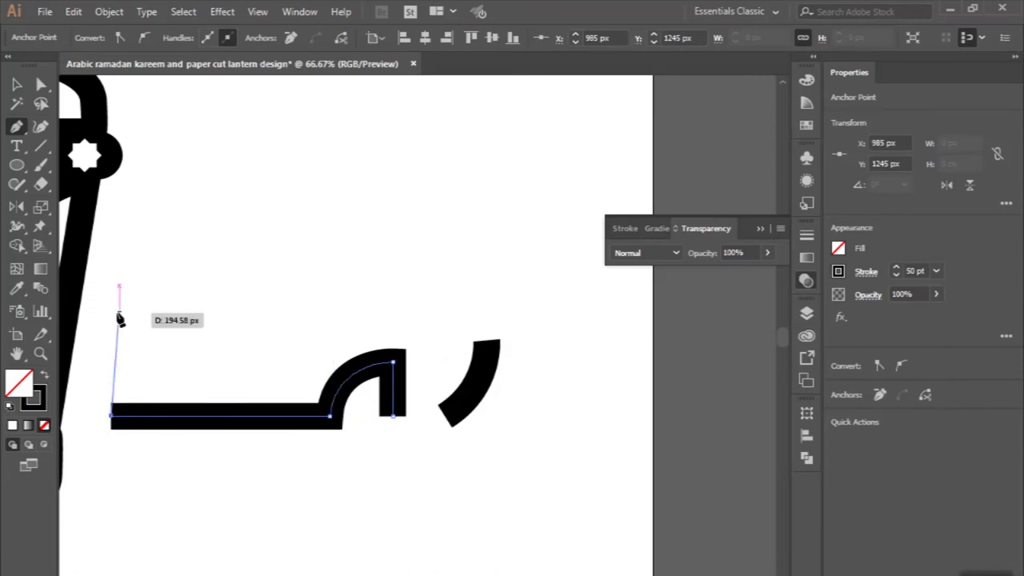
click(111, 256)
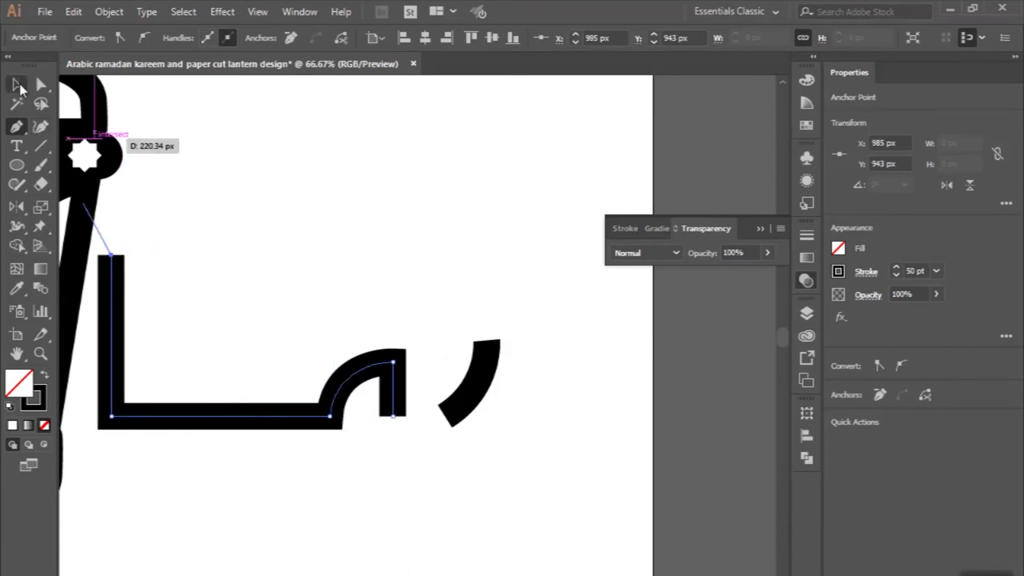
click(18, 85)
Add a short horizontal stroke under the arch and select it.
click(16, 127)
scroll(316, 417, up, 2)
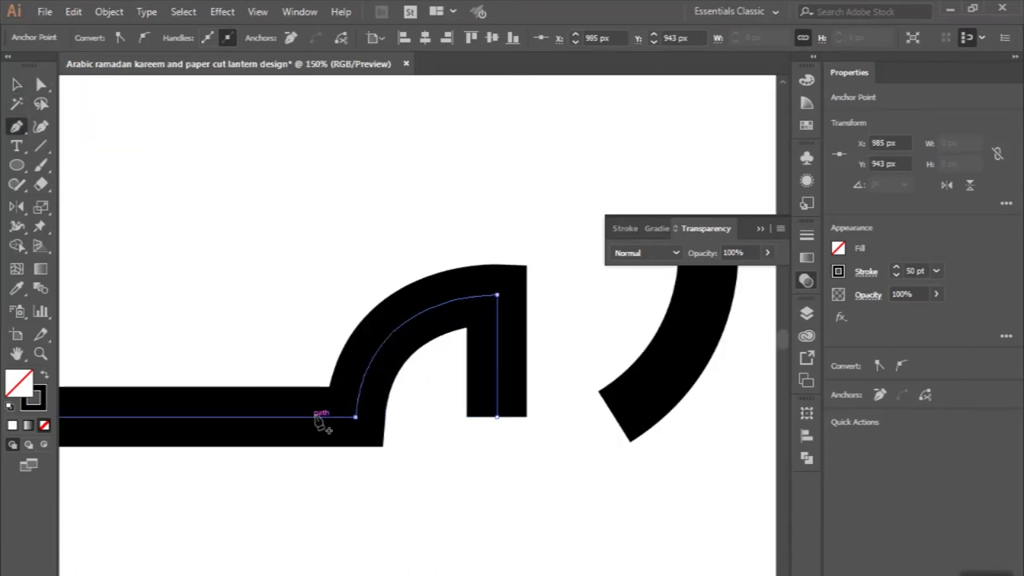
click(365, 423)
click(497, 424)
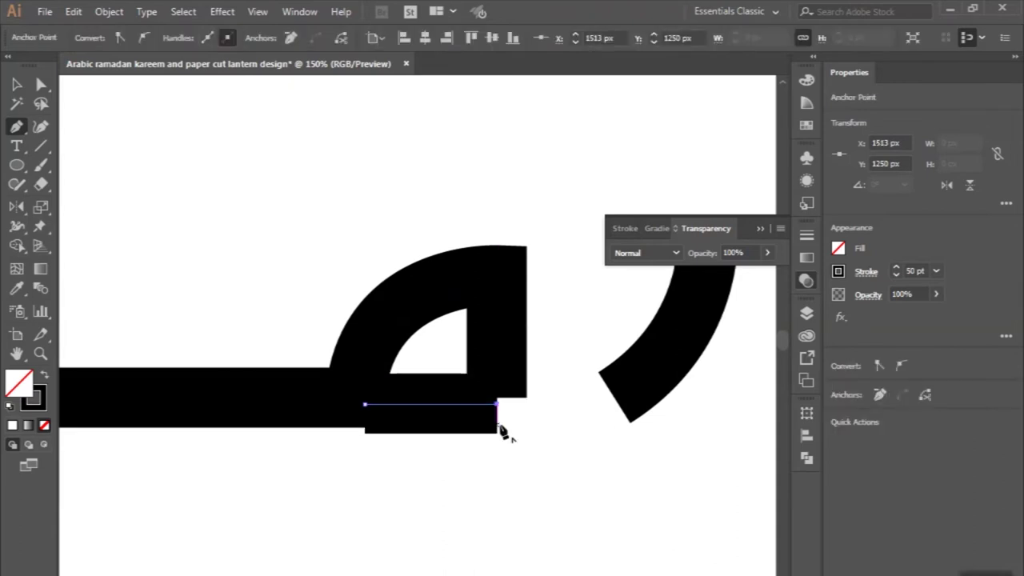
click(18, 85)
scroll(362, 350, up, 1)
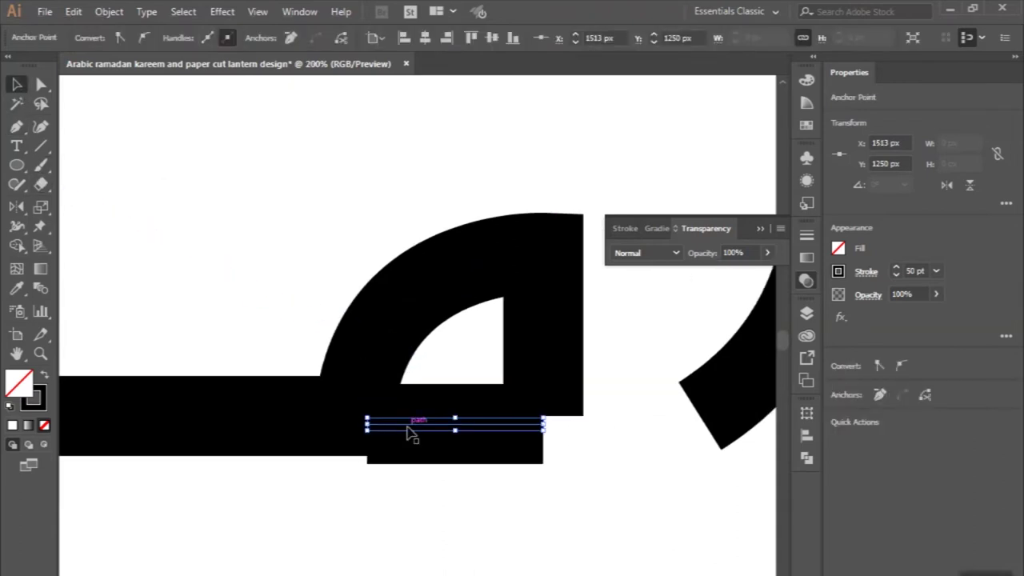
click(530, 423)
Raise the short stroke into line and stretch it to 135 px wide.
scroll(441, 426, up, 2)
drag(424, 422, 424, 411)
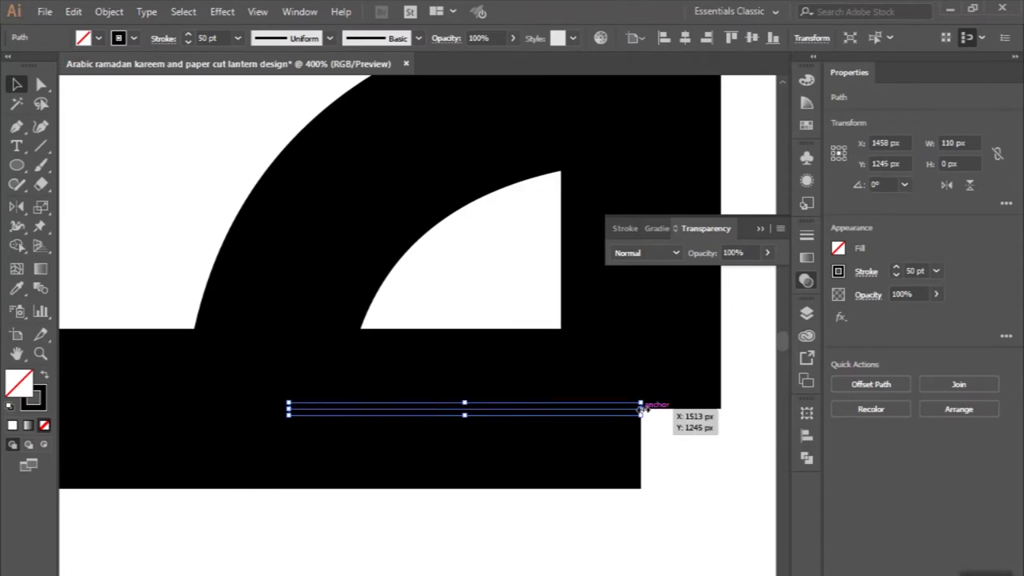
drag(642, 410, 723, 412)
scroll(645, 483, down, 1)
scroll(643, 481, down, 5)
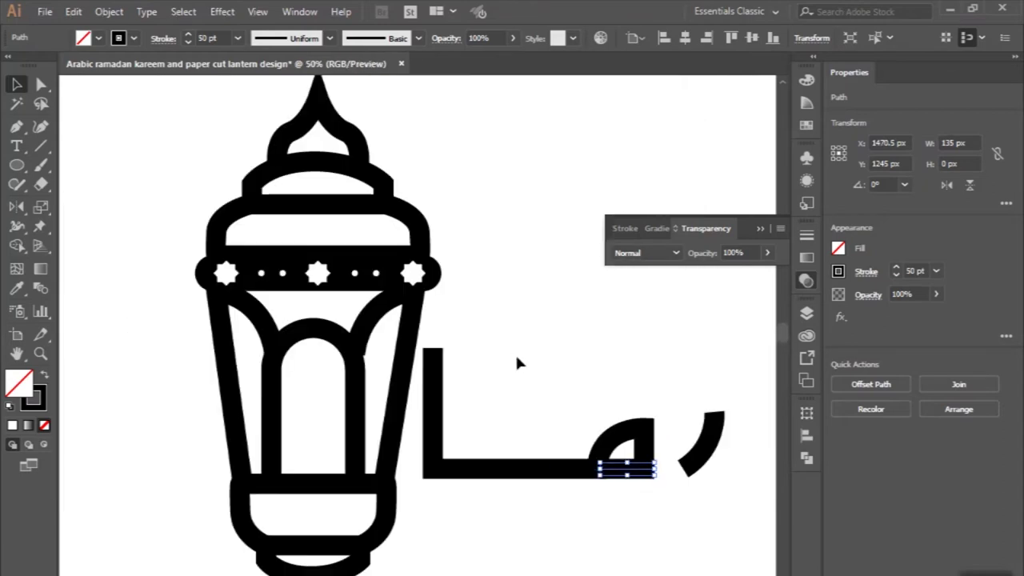
click(517, 360)
Move the letter shapes lower and further right beside the lantern.
scroll(514, 356, right, 3)
click(587, 448)
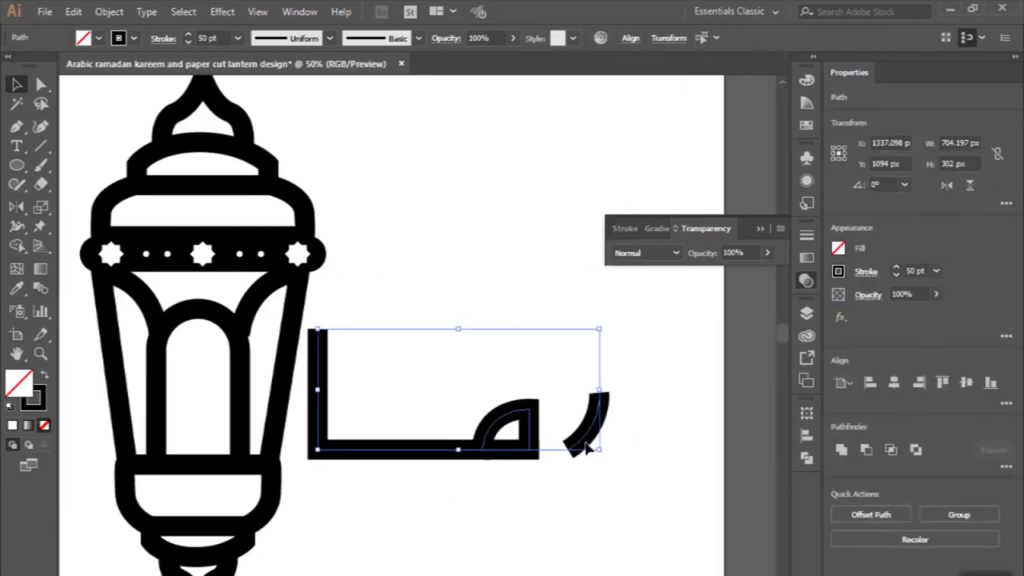
drag(586, 444, 629, 555)
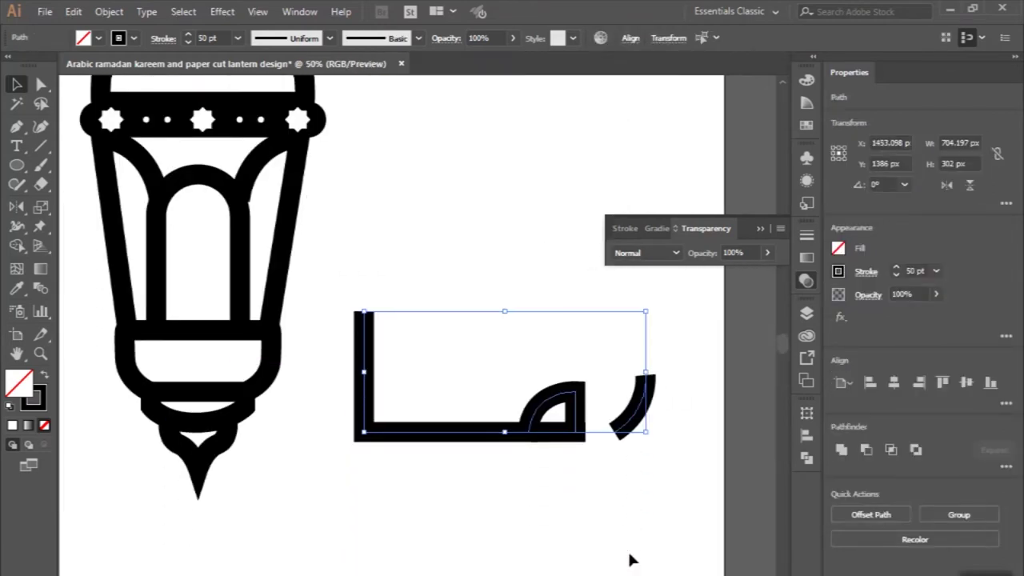
click(629, 558)
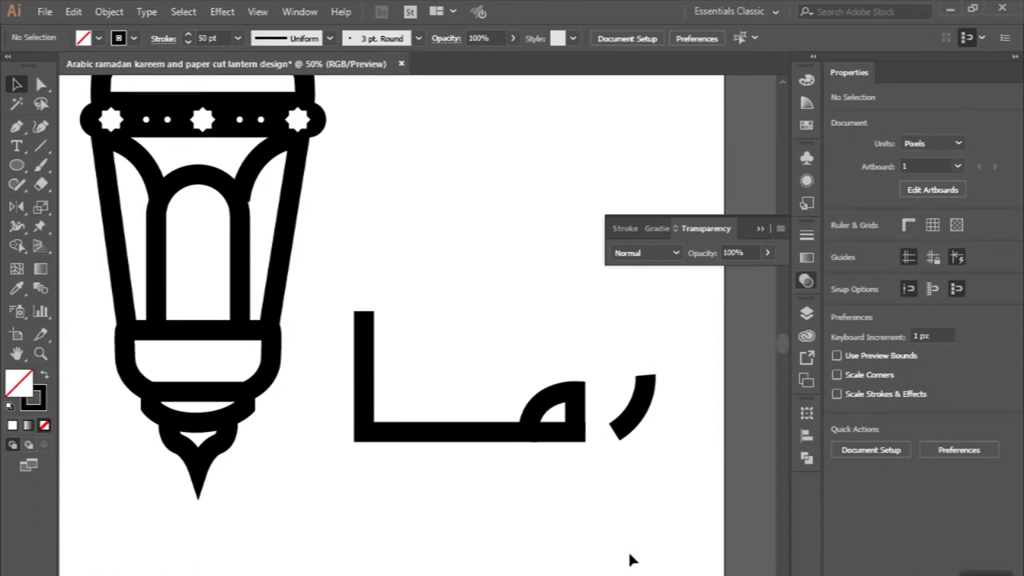
scroll(630, 559, up, 2)
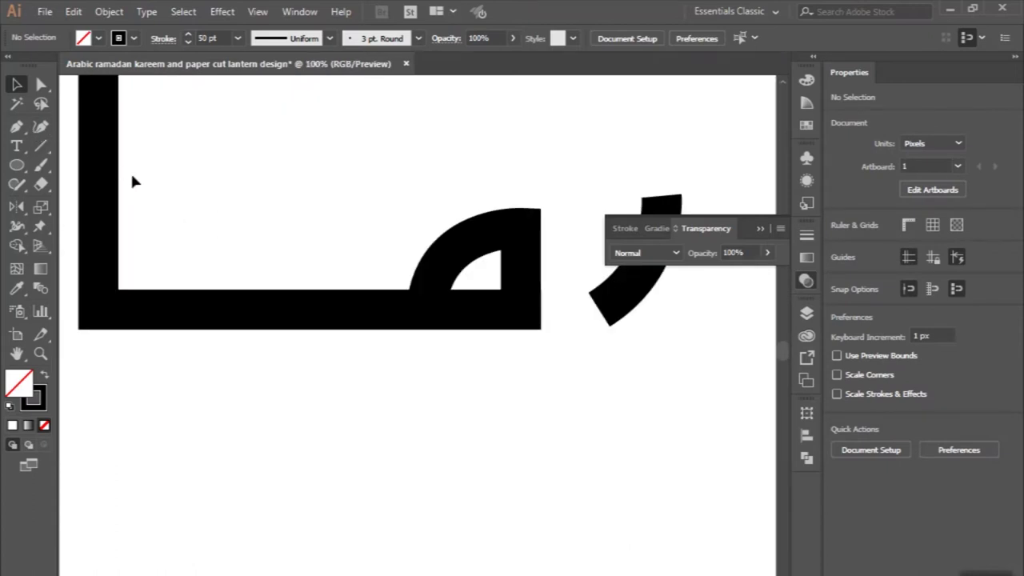
click(101, 184)
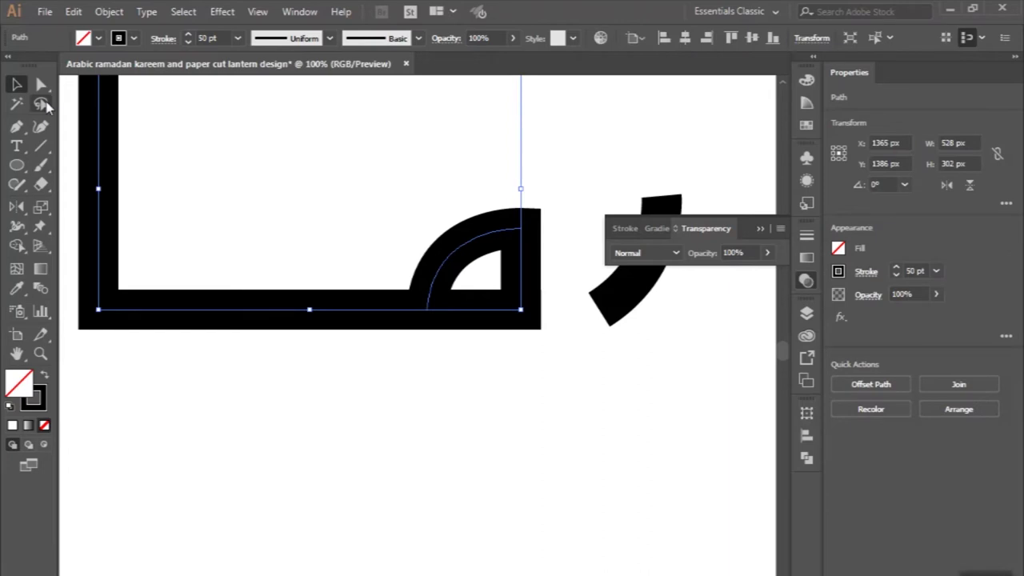
Move the letter's upright left with Direct Selection to lengthen the baseline.
key(a)
scroll(226, 265, down, 2)
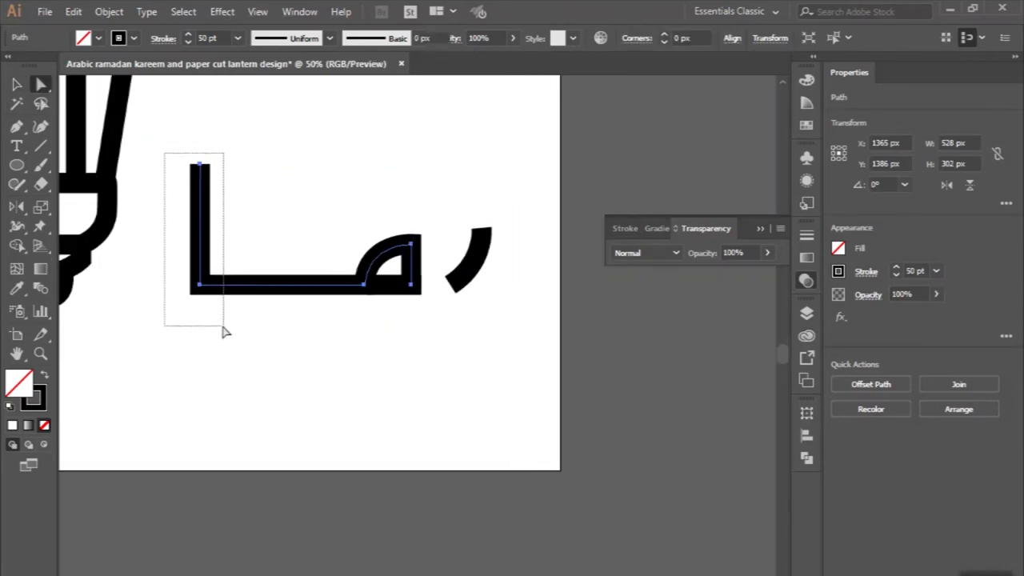
drag(168, 164, 224, 326)
drag(205, 244, 164, 248)
Draw a squared closed-loop letter rising from the baseline, curving back down to it.
key(p)
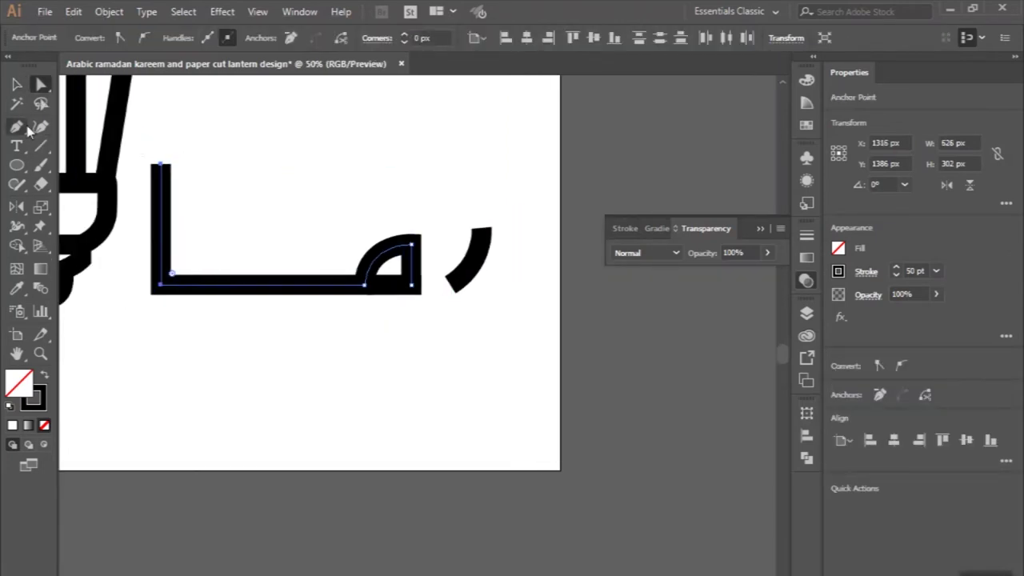
scroll(266, 281, up, 2)
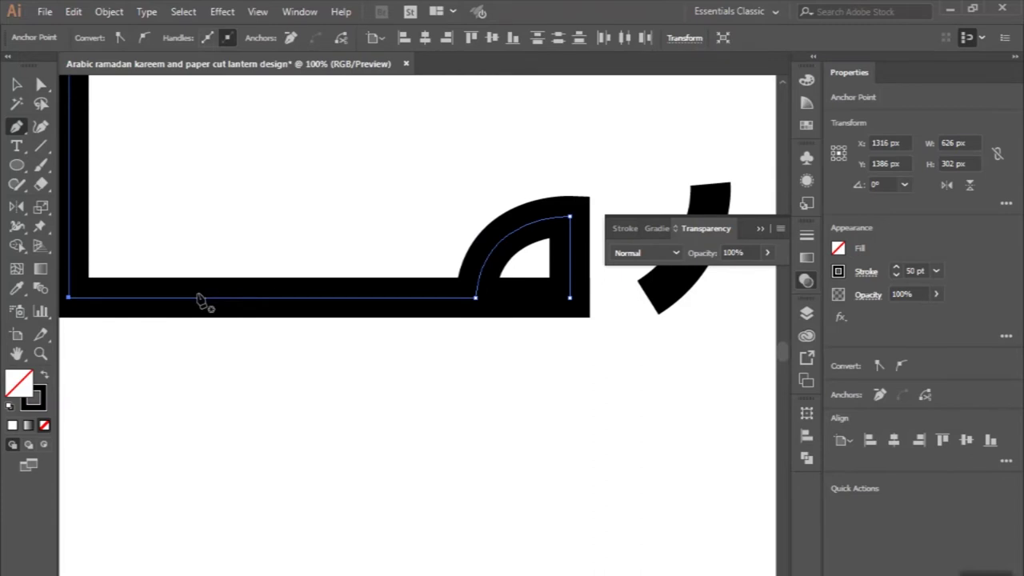
click(197, 298)
key(ctrl+z)
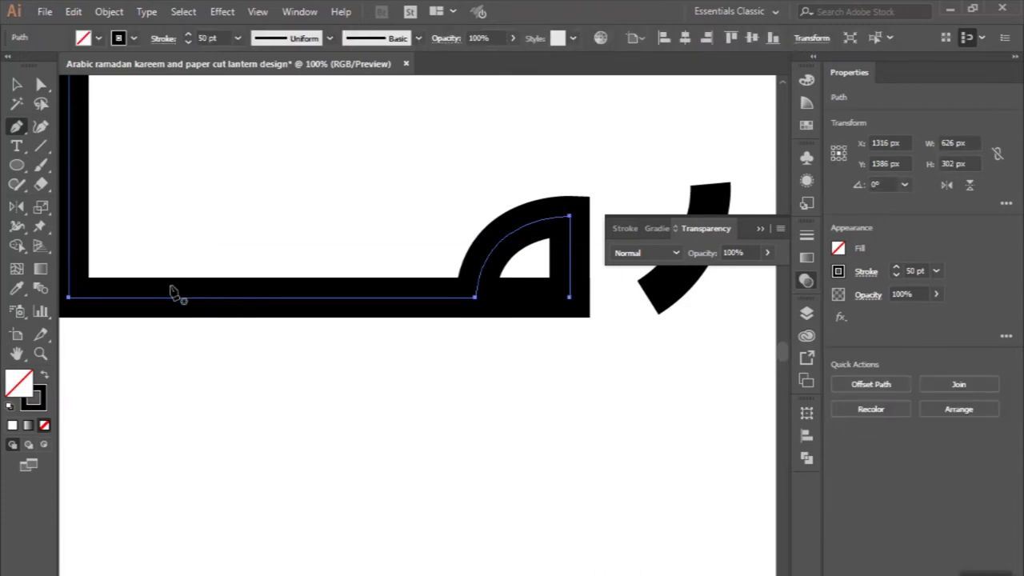
click(175, 290)
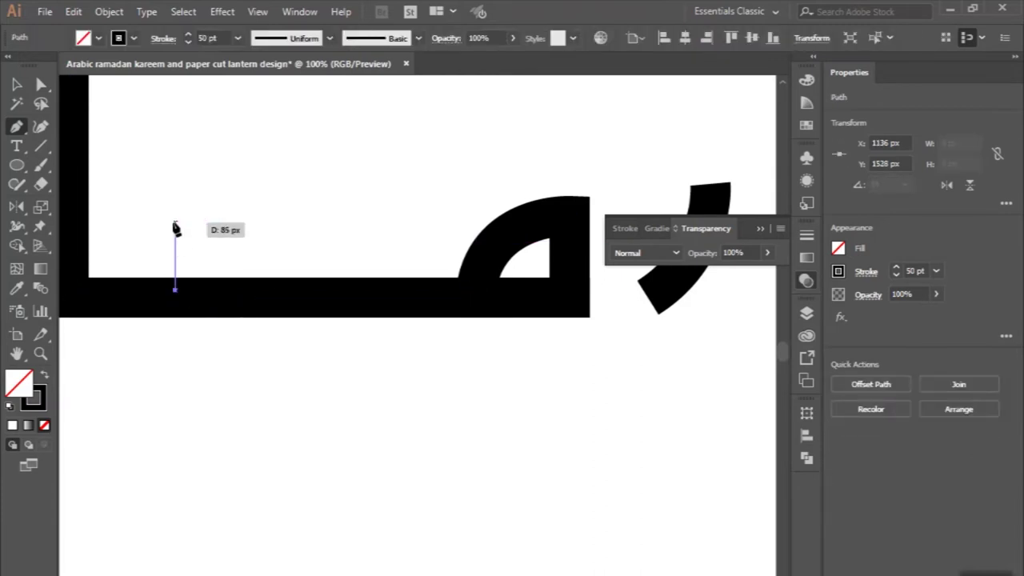
click(175, 223)
click(364, 222)
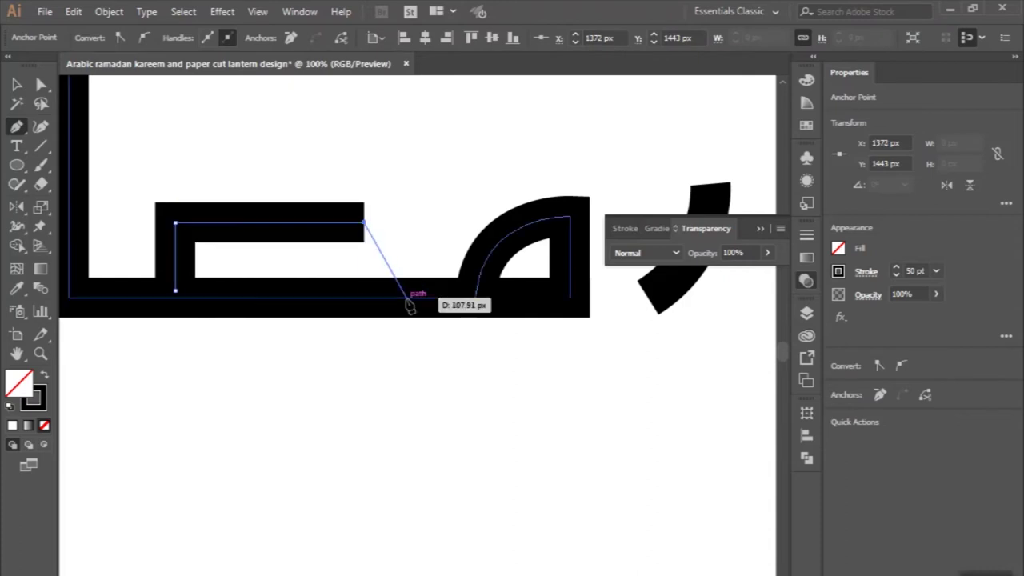
drag(408, 302, 413, 382)
key(ctrl+minus)
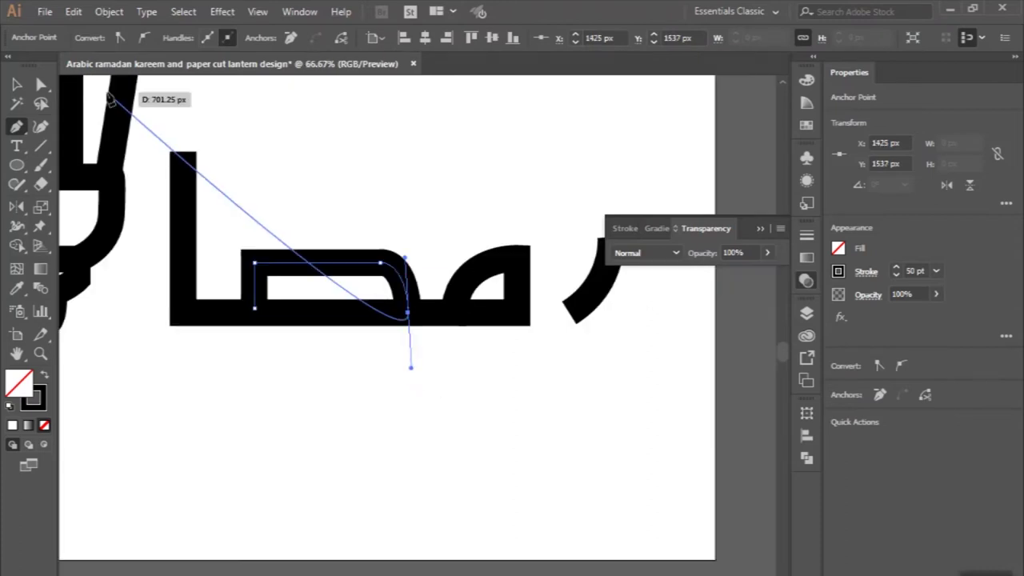
key(v)
click(319, 158)
key(ctrl+minus)
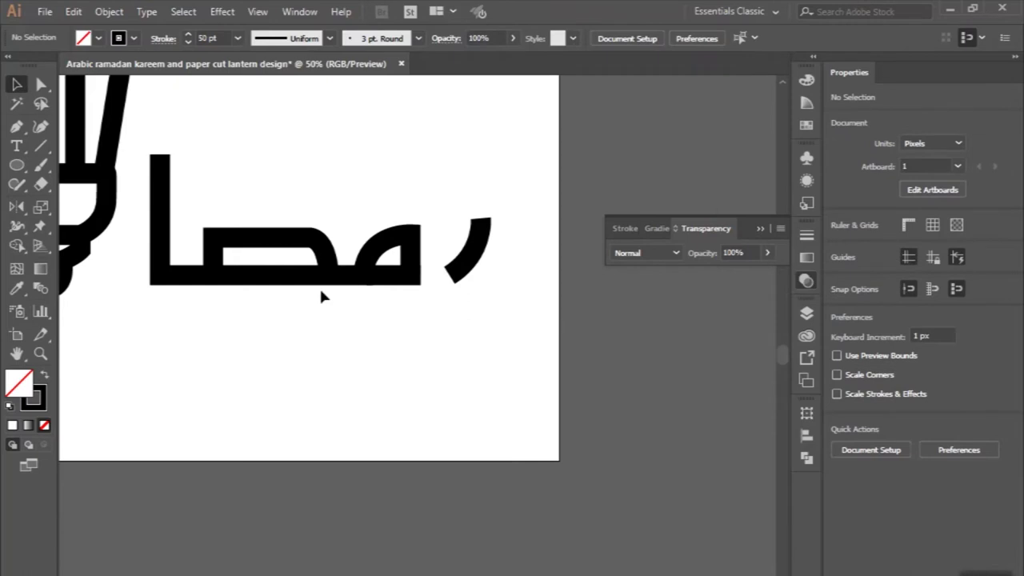
scroll(320, 279, up, 3)
key(ctrl+minus)
scroll(263, 267, up, 3)
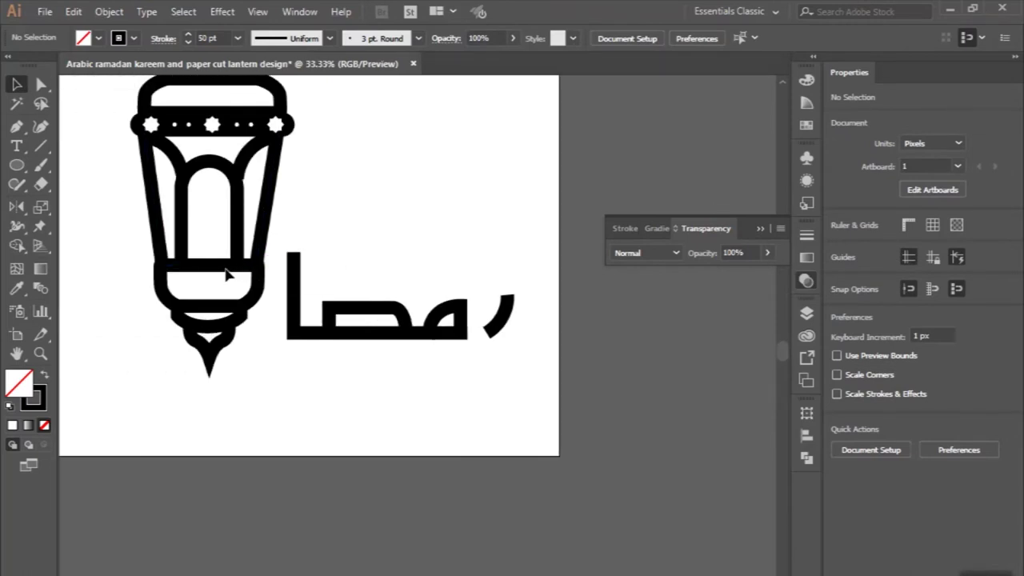
Move the lantern group further to the left.
drag(226, 275, 153, 274)
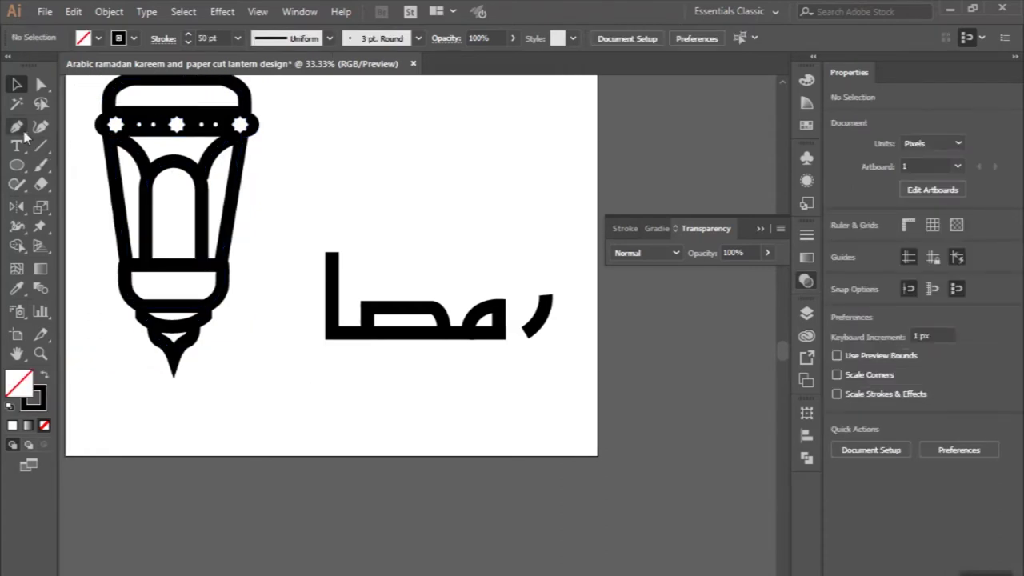
key(p)
scroll(208, 289, up, 2)
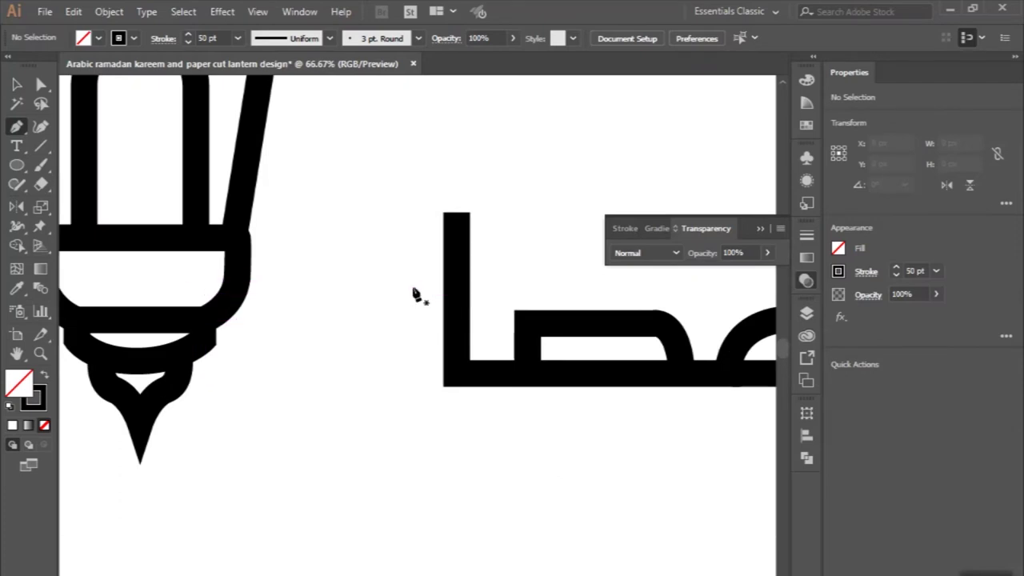
Draw a cup-shaped down-left-up letter stroke at the word's left end.
click(407, 285)
click(408, 372)
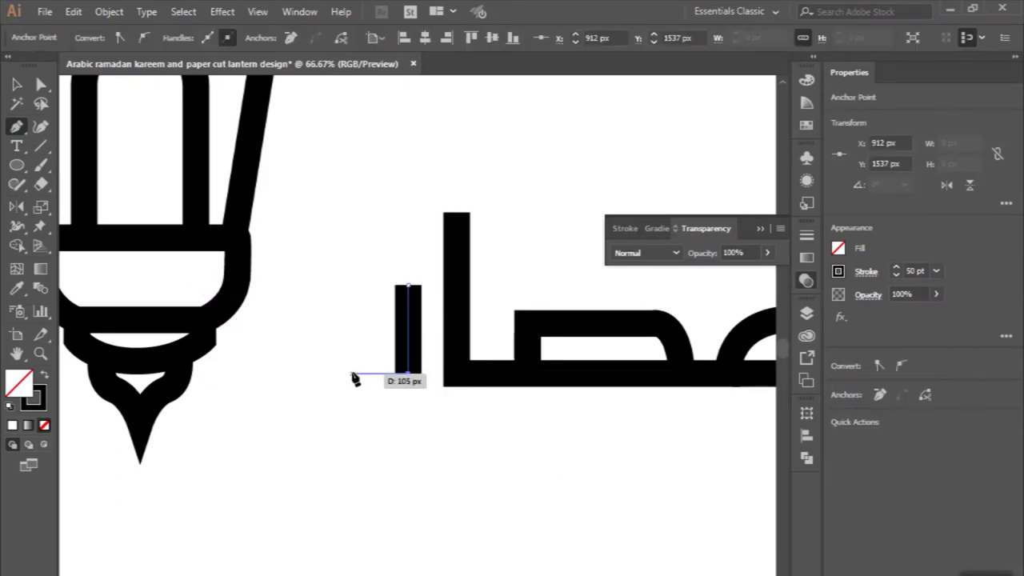
click(265, 373)
click(266, 329)
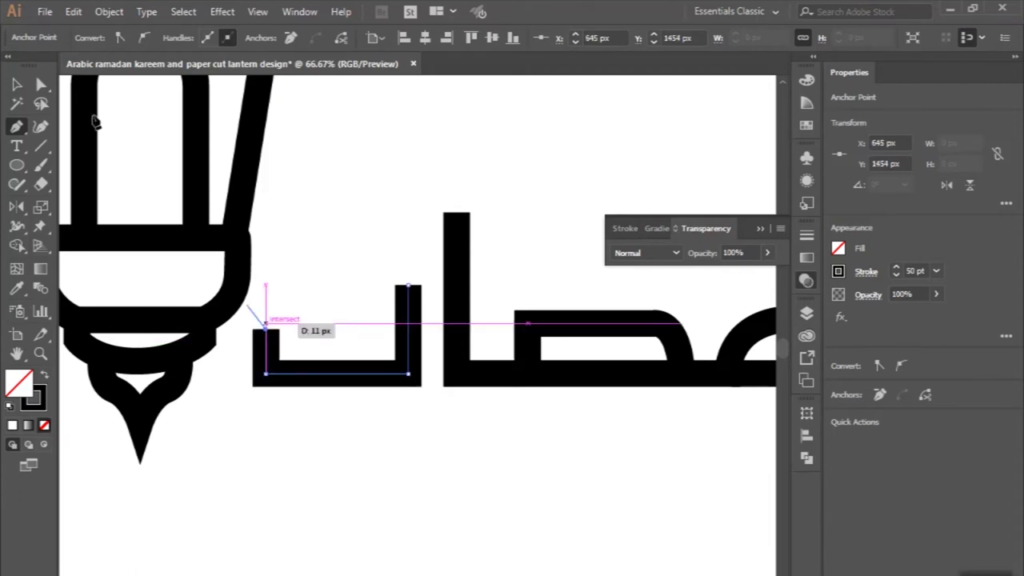
click(18, 83)
click(313, 205)
key(ctrl+minus)
key(ctrl+minus)
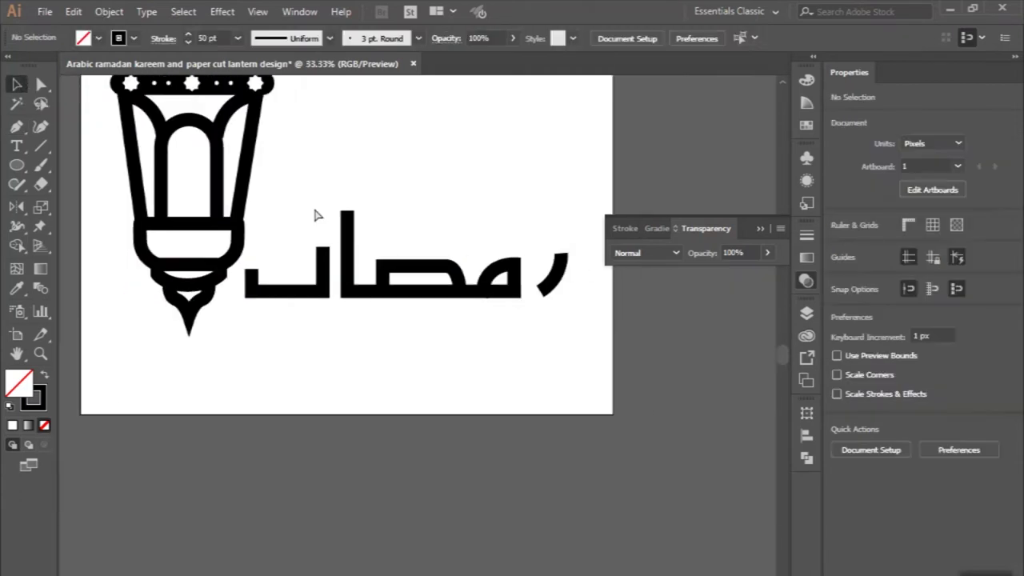
drag(26, 166, 100, 164)
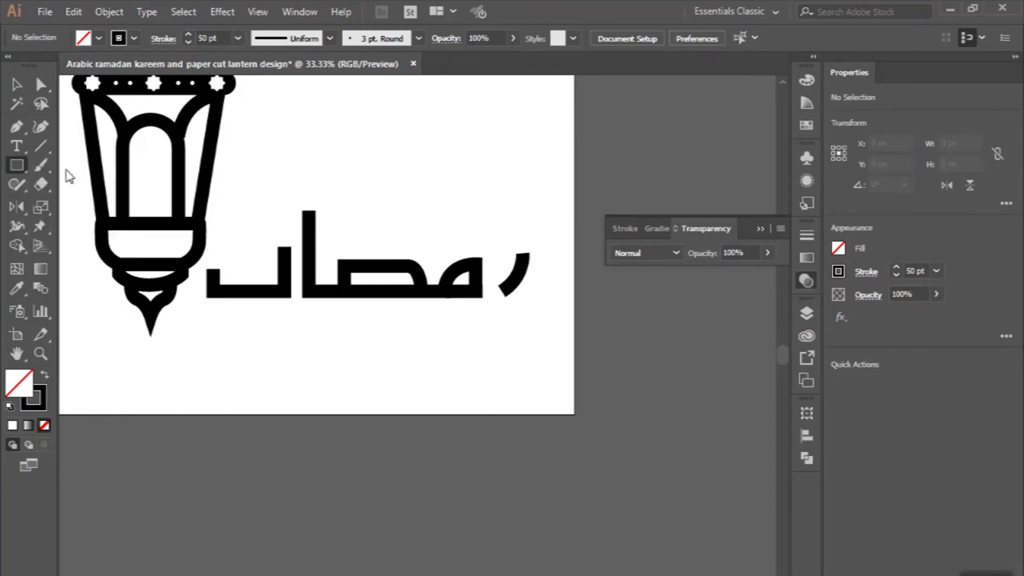
Draw a 50×50 px solid black square above the cup letter, rotated 45° into a diamond.
scroll(260, 287, up, 2)
scroll(261, 286, up, 1)
drag(220, 201, 240, 221)
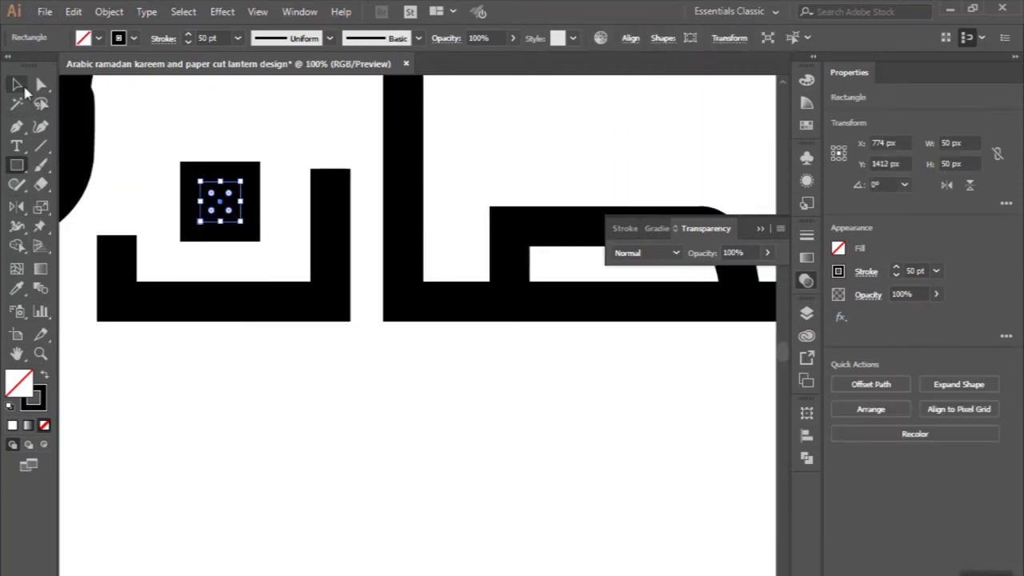
click(16, 84)
click(44, 379)
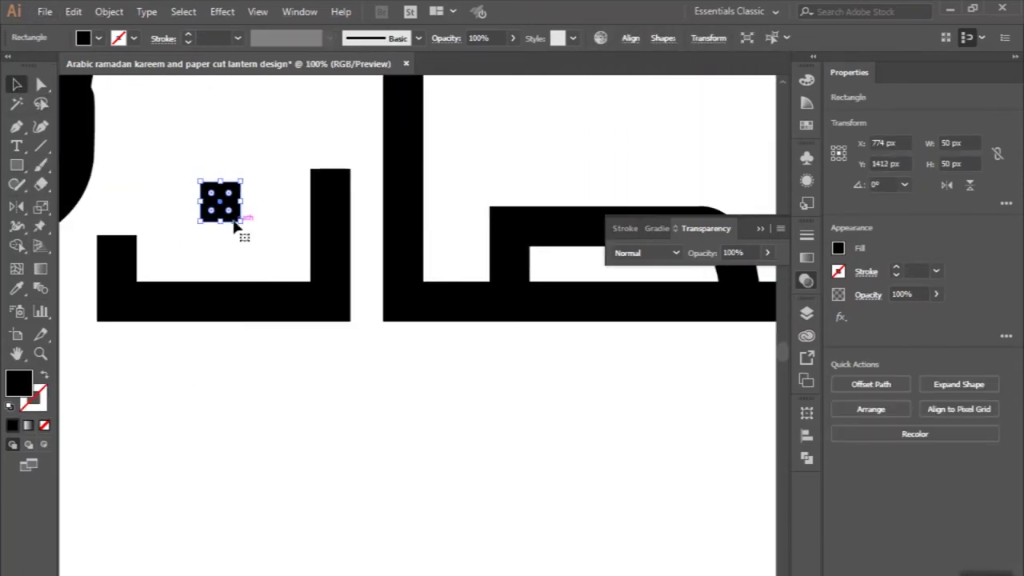
drag(247, 226, 243, 145)
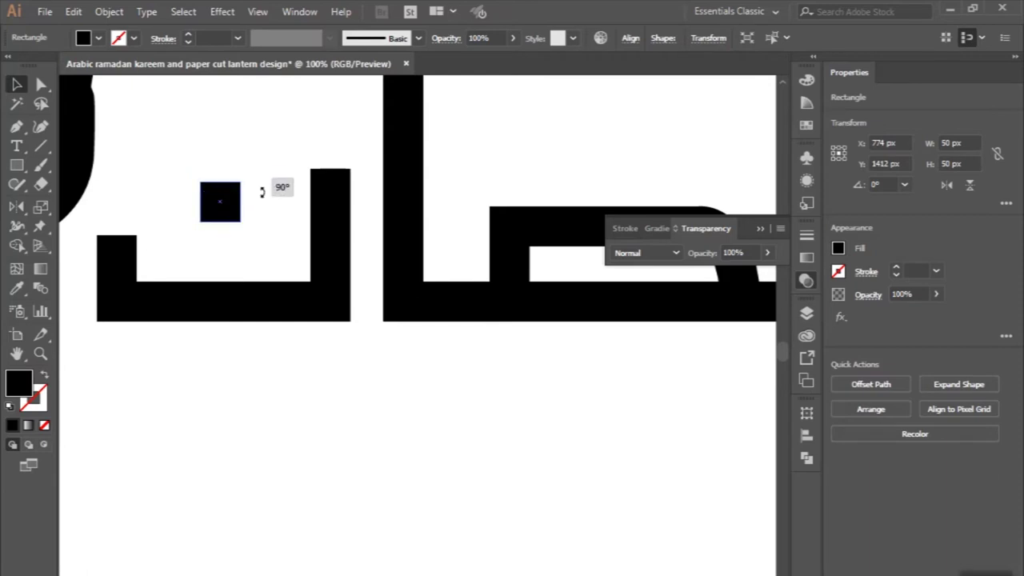
click(236, 121)
scroll(237, 121, down, 3)
scroll(237, 131, up, 4)
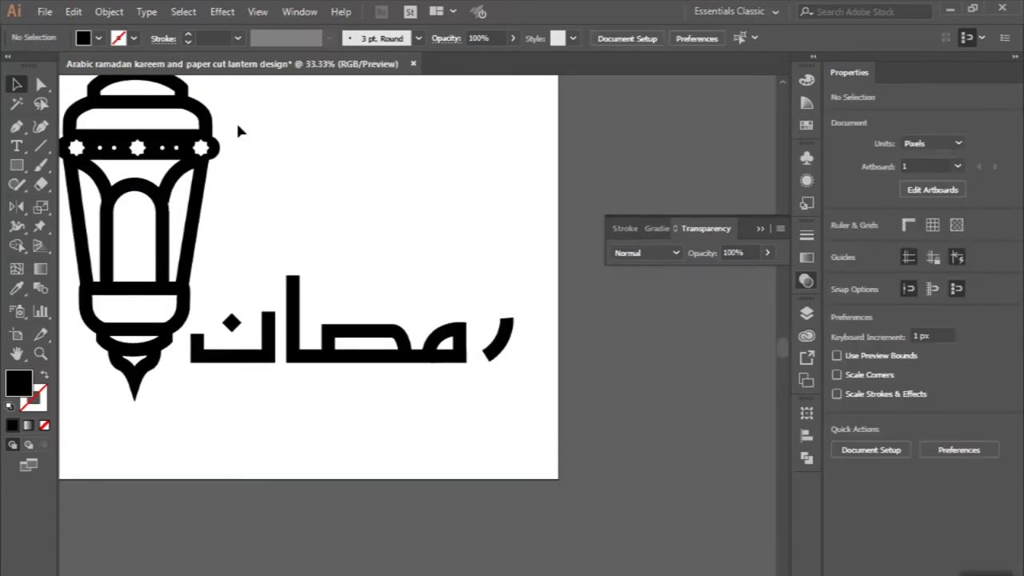
click(16, 127)
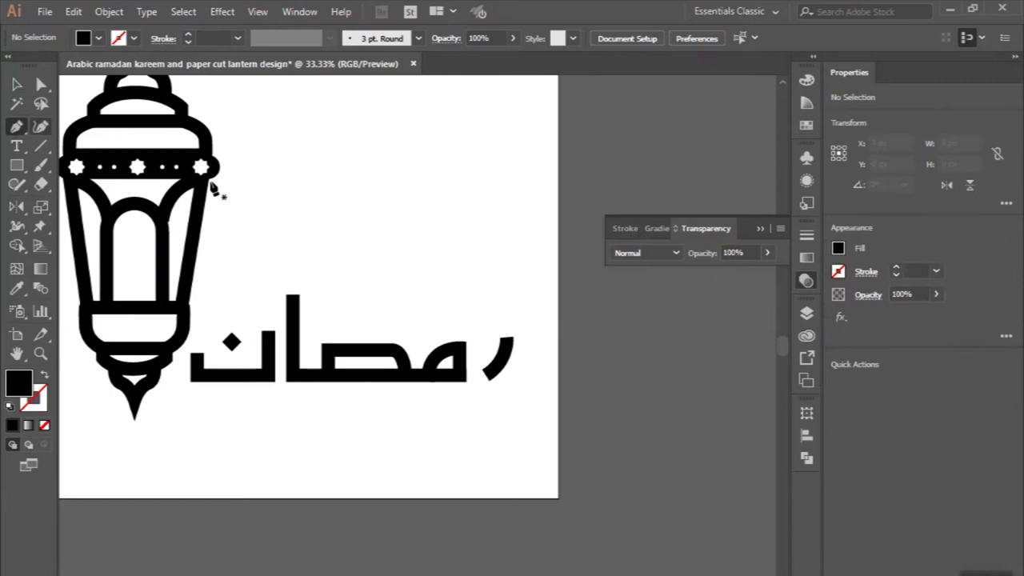
Draw an angled, hooked letter shape above the word's right end.
scroll(464, 267, up, 1)
click(528, 222)
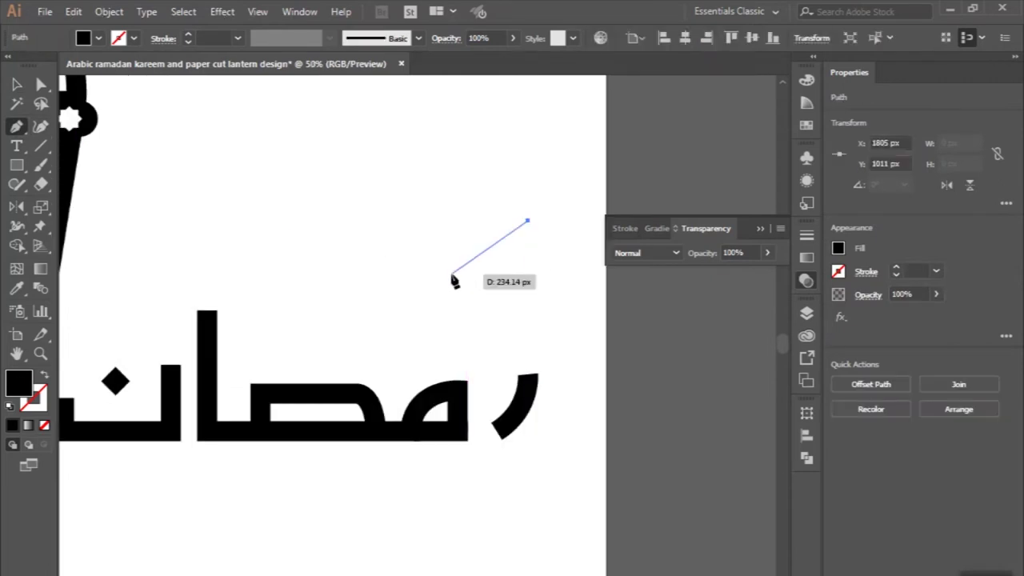
click(457, 273)
mouse_move(525, 320)
mouse_down()
mouse_move(532, 351)
mouse_move(389, 334)
mouse_up()
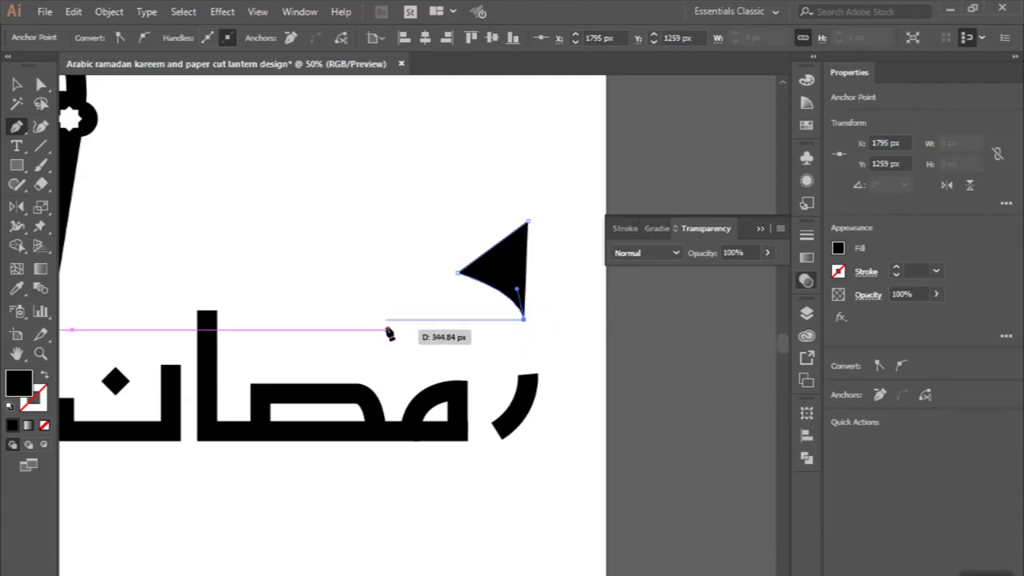
drag(390, 333, 388, 320)
click(386, 320)
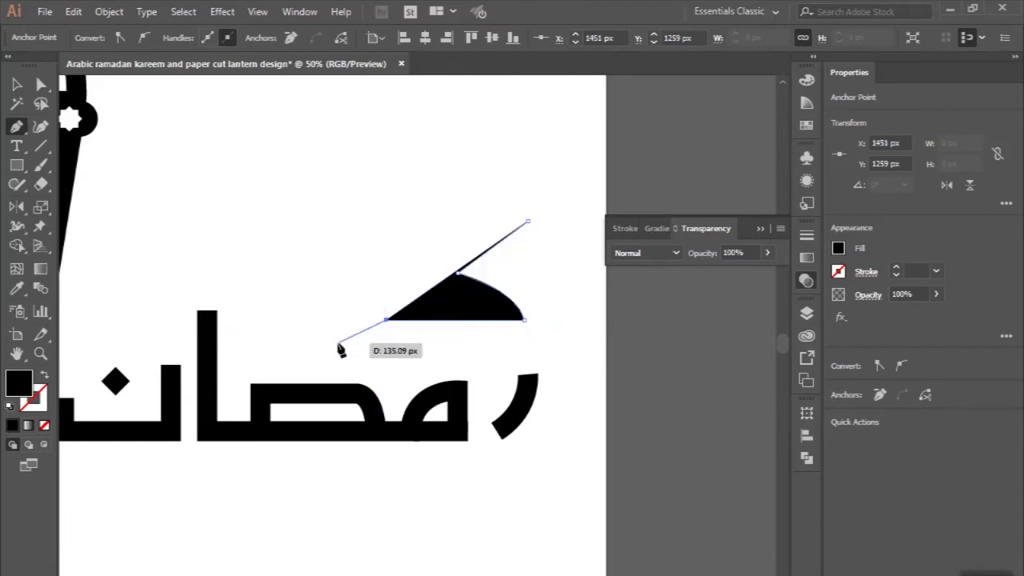
drag(343, 346, 308, 346)
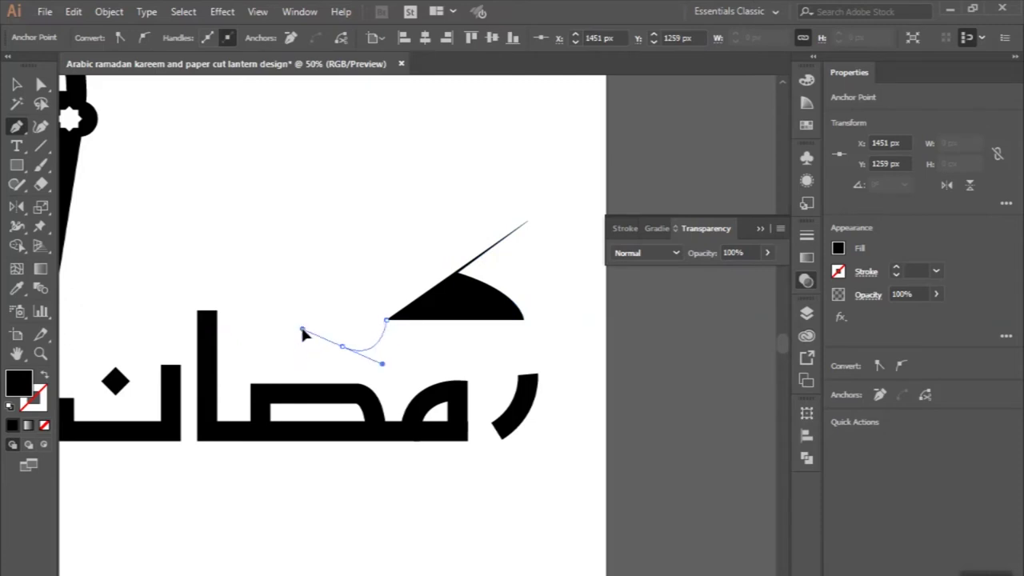
Copy the existing letters' 50 pt black stroke onto the new shape with the Eyedropper.
click(16, 288)
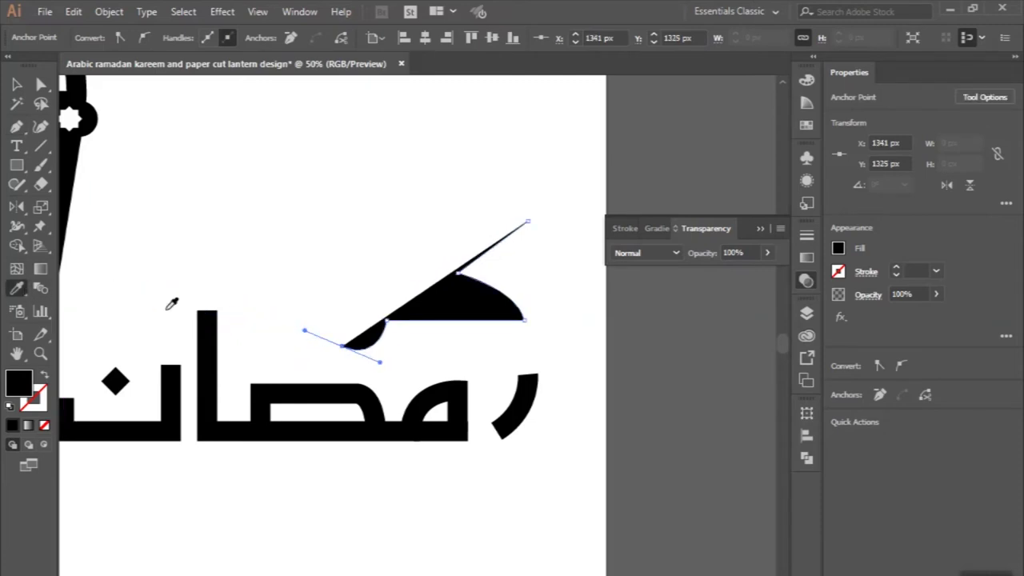
click(207, 330)
click(16, 85)
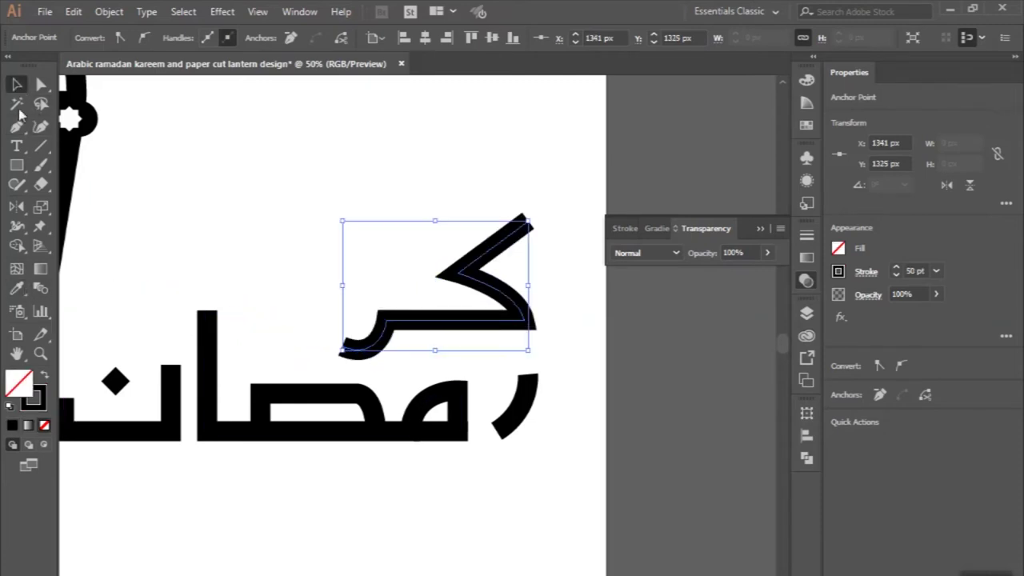
click(16, 128)
drag(329, 297, 386, 316)
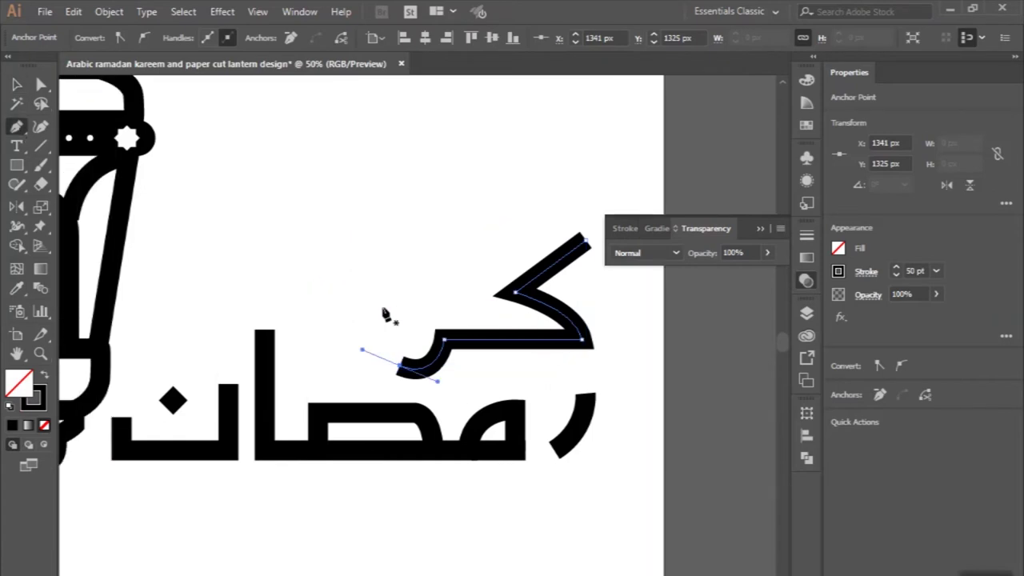
Draw a squared letter stroke above the word's left side and move it up.
click(383, 272)
click(384, 315)
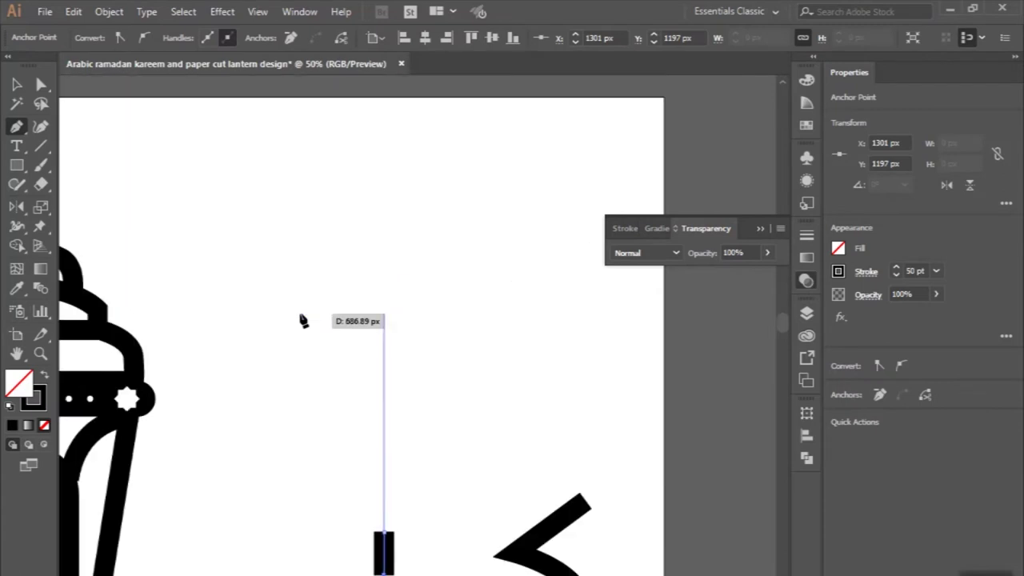
click(241, 314)
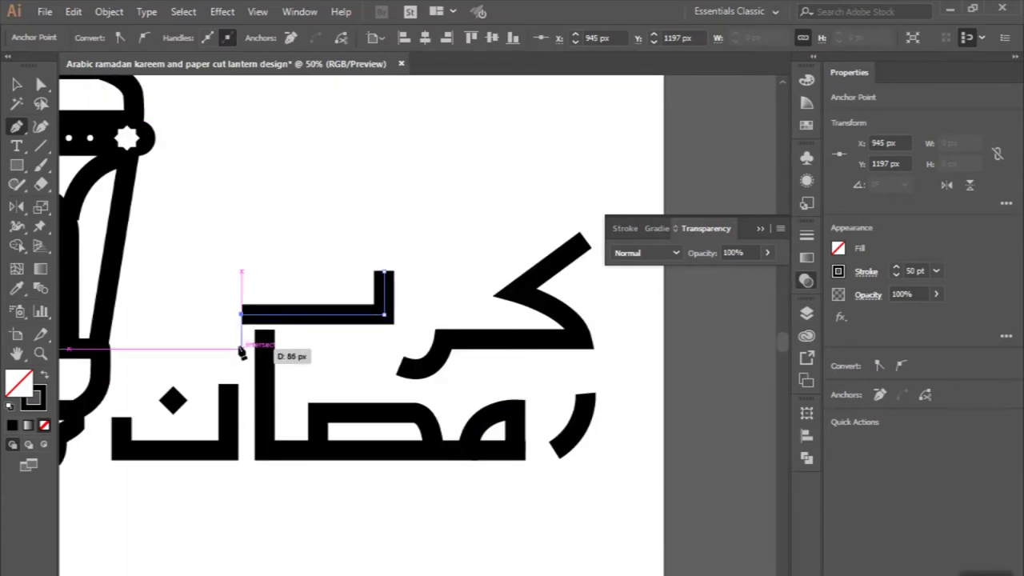
click(241, 383)
key(v)
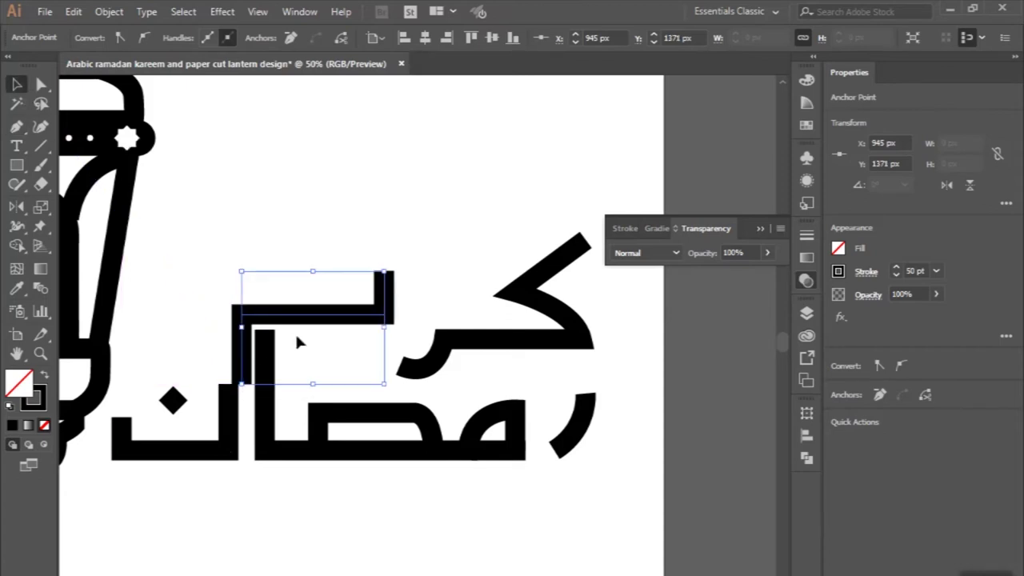
drag(318, 320, 301, 275)
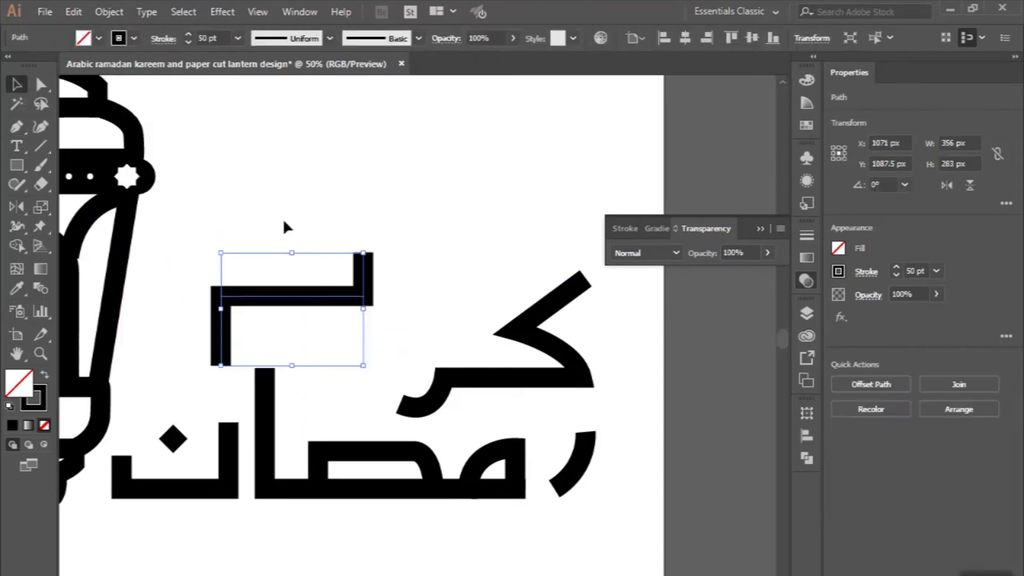
click(282, 216)
scroll(282, 216, up, 1)
Add a stroke rising from the letter's top bar that bends into a rounded arch.
click(20, 128)
scroll(225, 260, up, 1)
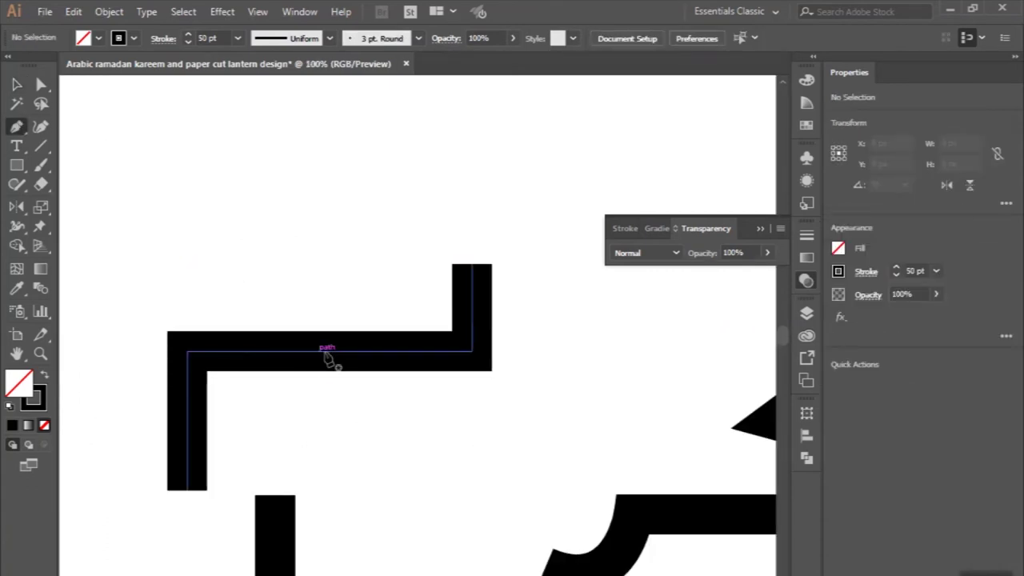
click(329, 350)
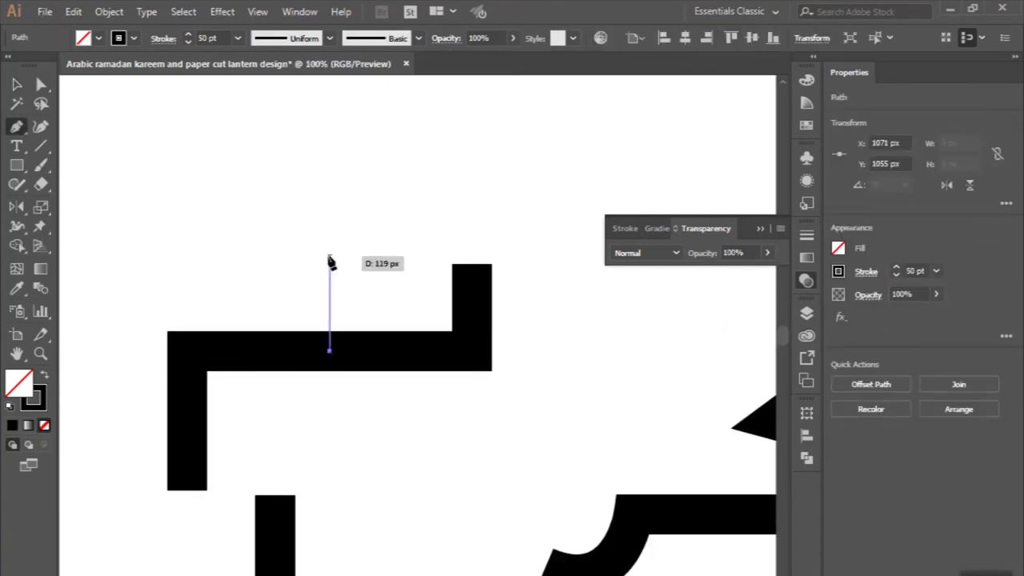
click(329, 264)
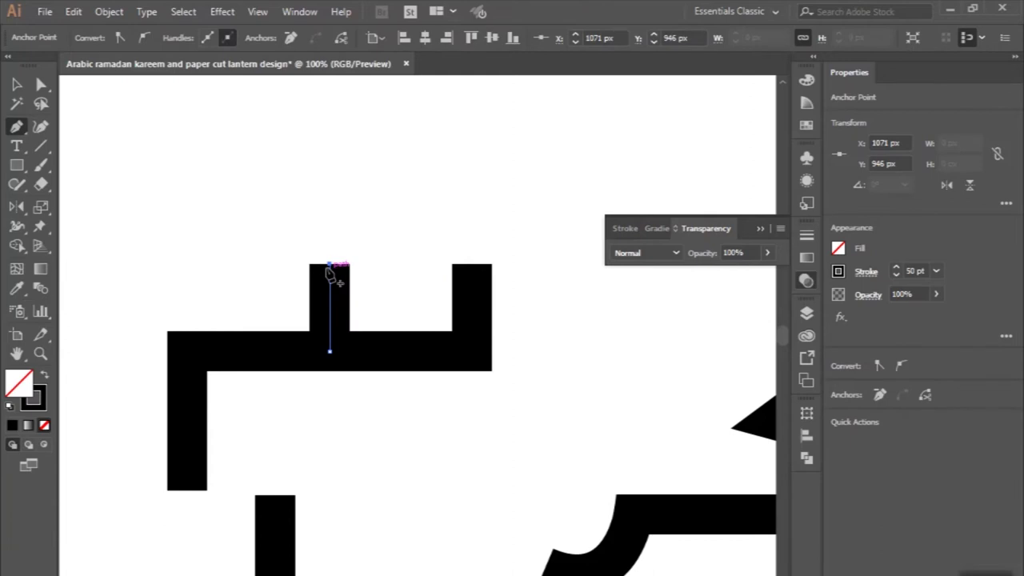
mouse_move(233, 350)
mouse_down()
mouse_move(224, 454)
mouse_move(234, 444)
mouse_up()
scroll(233, 447, down, 1)
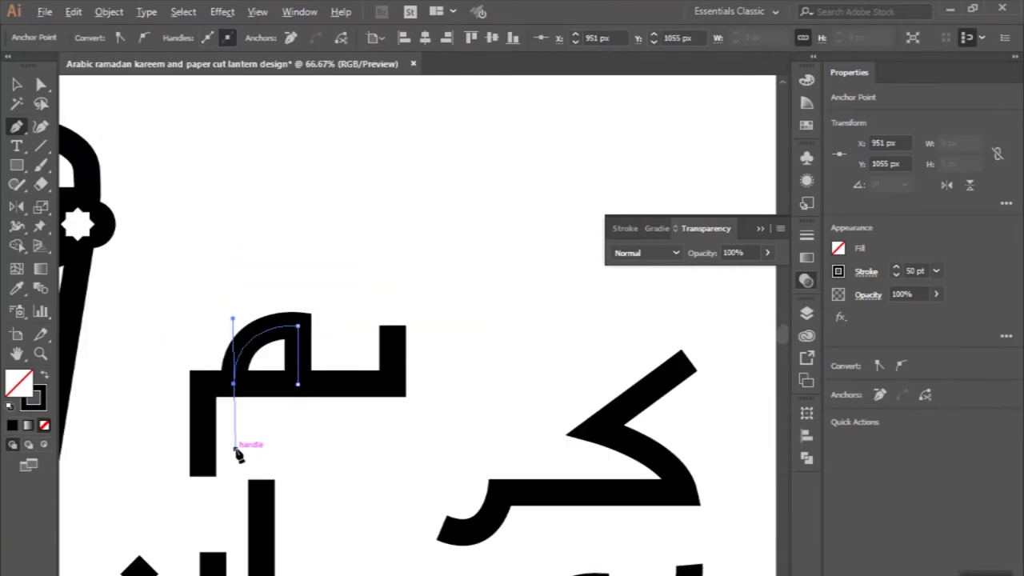
click(16, 84)
click(252, 205)
scroll(336, 447, down, 1)
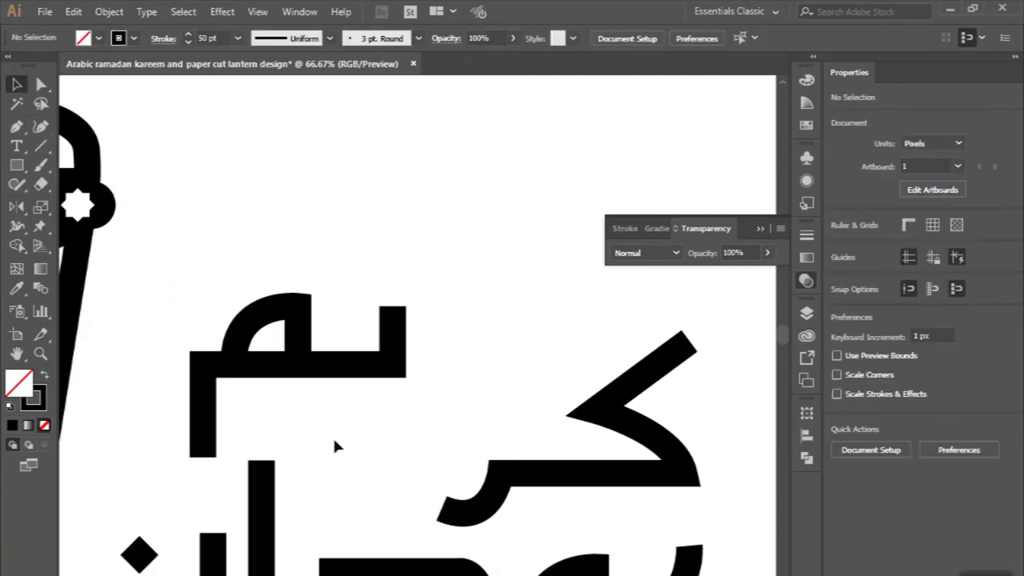
Alt-drag the diamond to make a second diamond dot beside it.
scroll(336, 447, down, 2)
mouse_move(139, 518)
mouse_down()
mouse_move(336, 384)
mouse_move(469, 386)
mouse_move(451, 389)
mouse_up()
scroll(352, 376, up, 2)
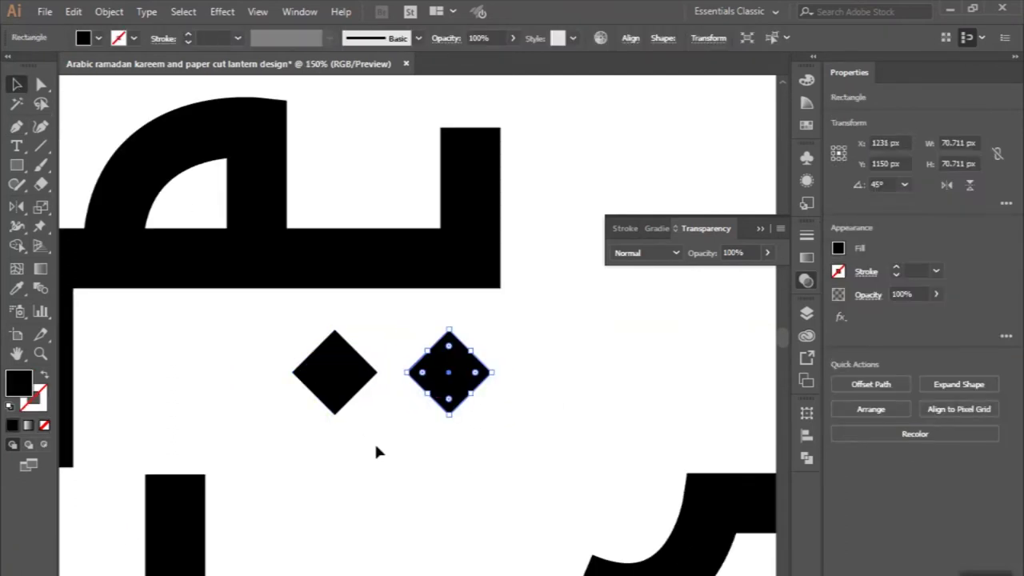
click(375, 442)
scroll(375, 442, down, 1)
scroll(375, 447, up, 1)
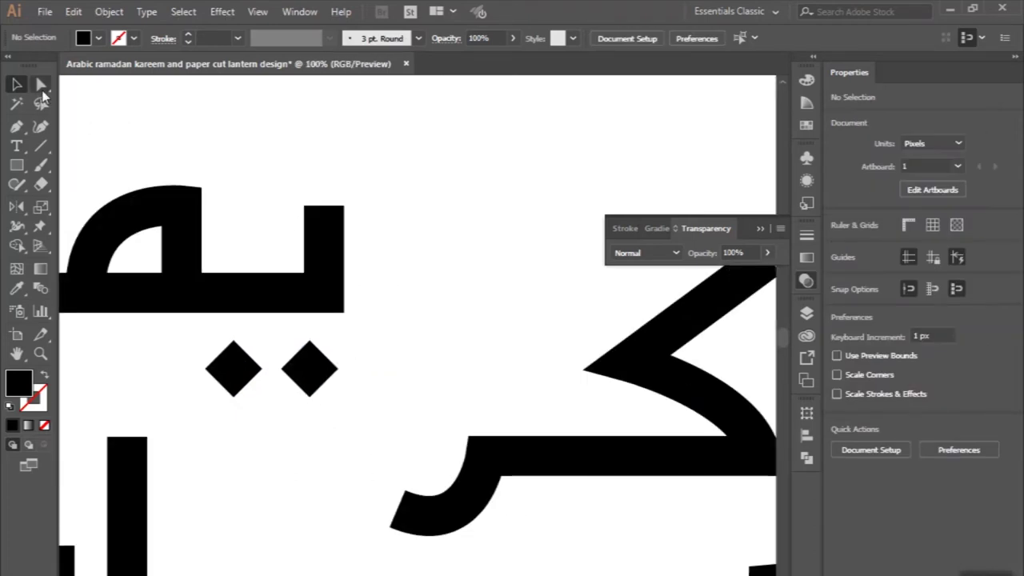
Stretch the top letter's right-end anchors about 80 px wider.
click(42, 86)
drag(281, 172, 393, 330)
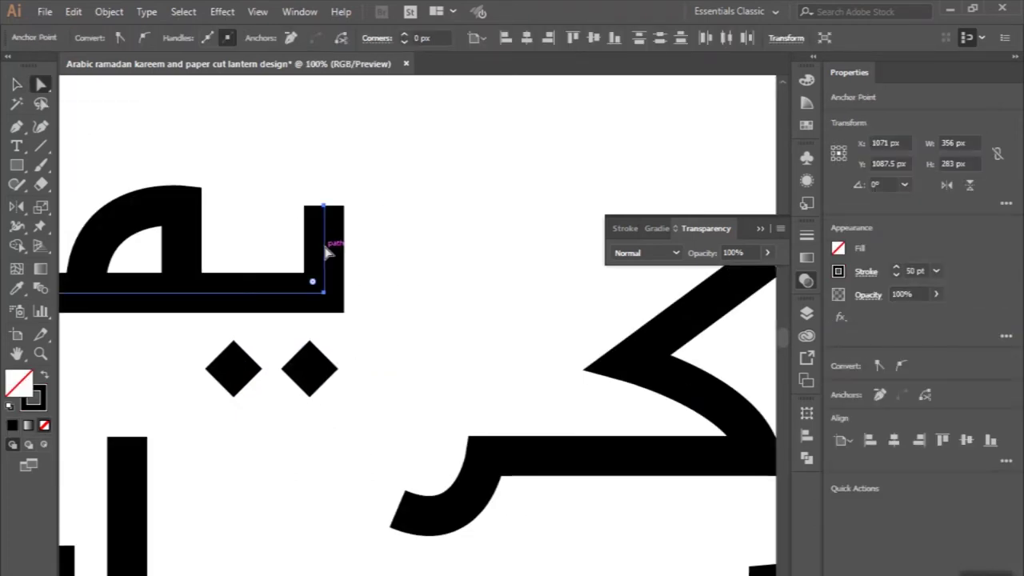
drag(344, 250, 408, 250)
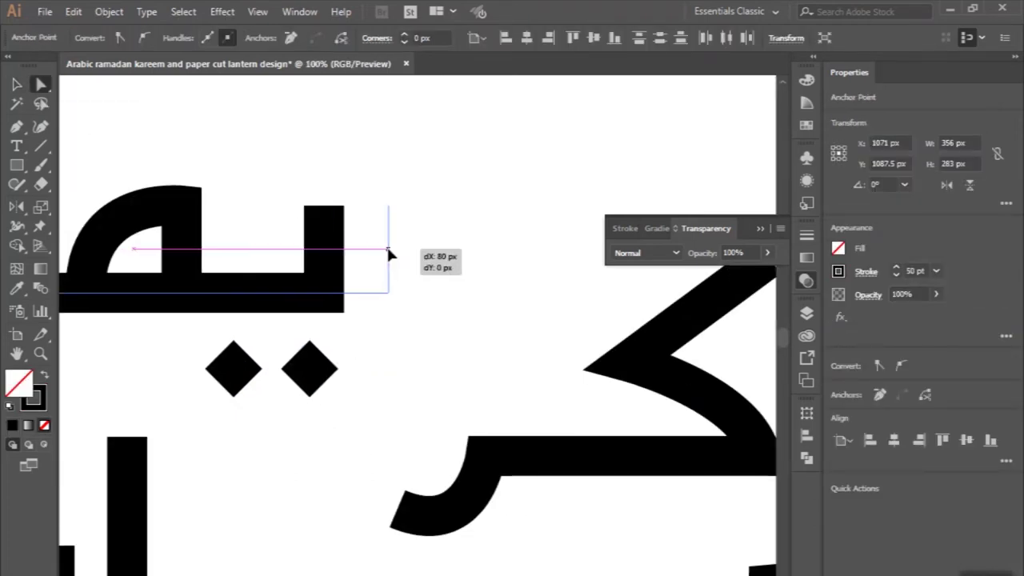
Move both diamond dots right, beneath the lengthened letter.
click(15, 84)
scroll(185, 392, up, 1)
drag(204, 401, 410, 355)
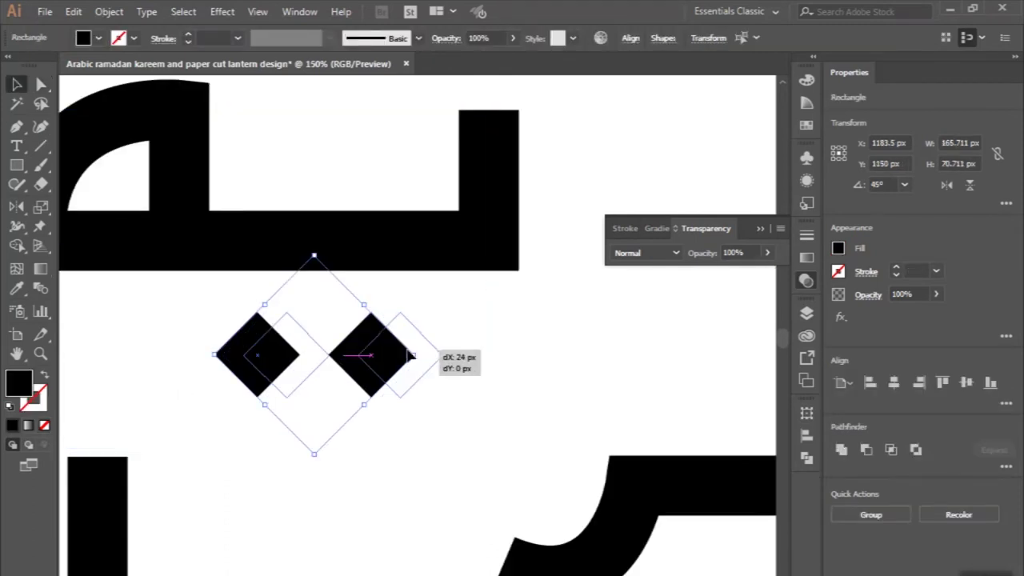
click(386, 450)
key(ctrl+0)
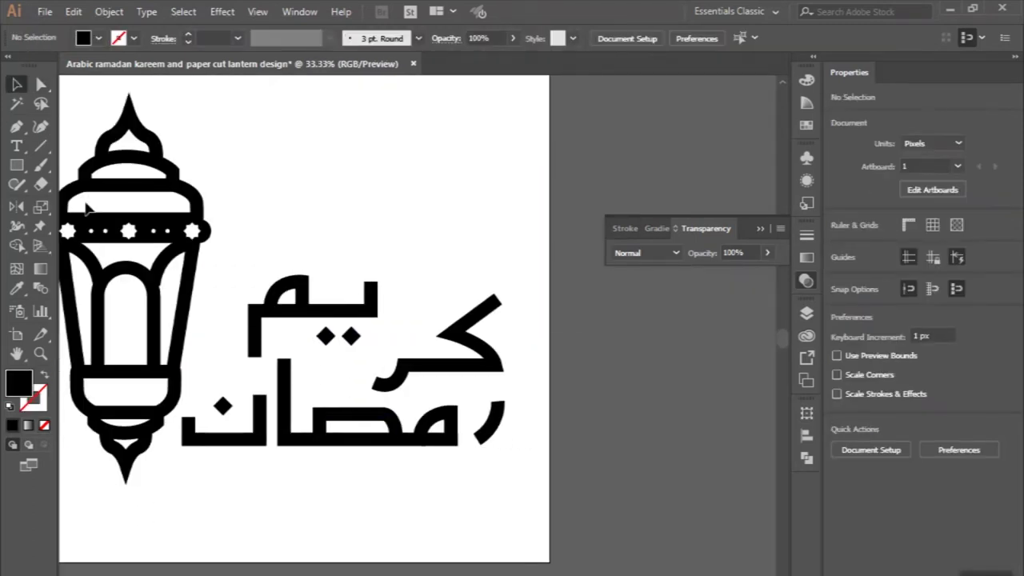
Move the كر stroke up onto the top word's line so it reads كريم.
scroll(420, 375, up, 1)
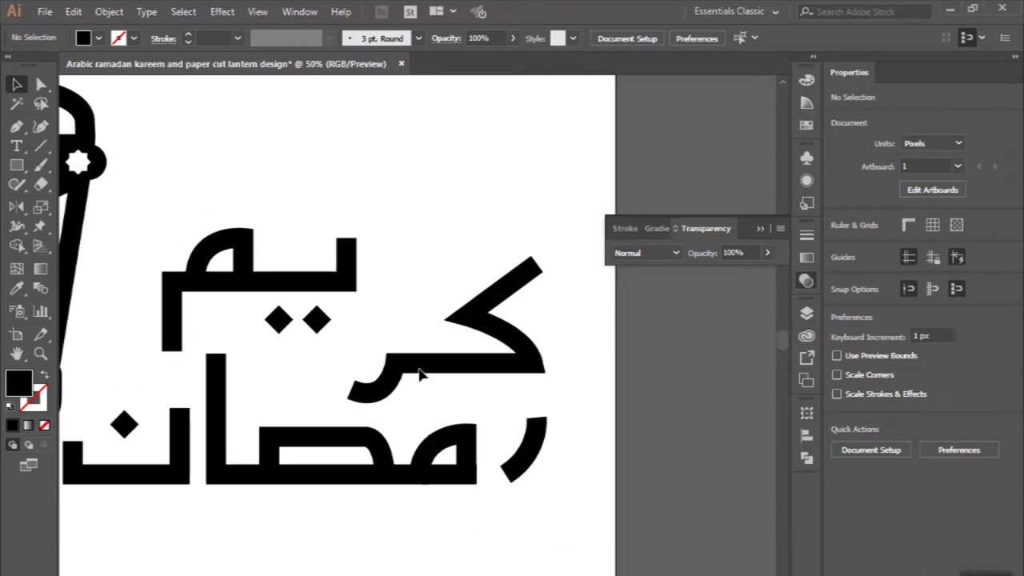
click(436, 361)
click(448, 384)
drag(461, 365, 473, 289)
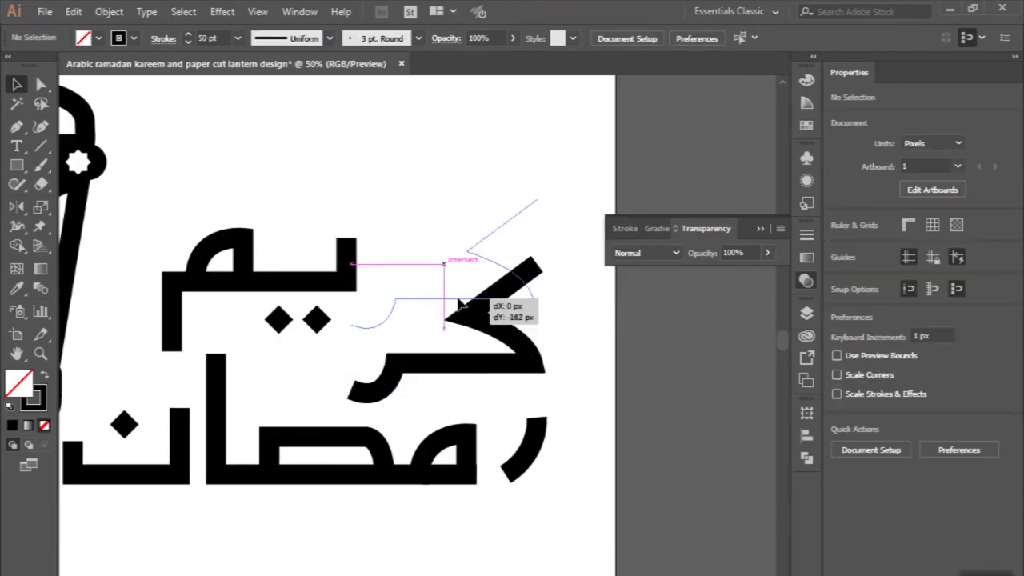
drag(473, 290, 469, 291)
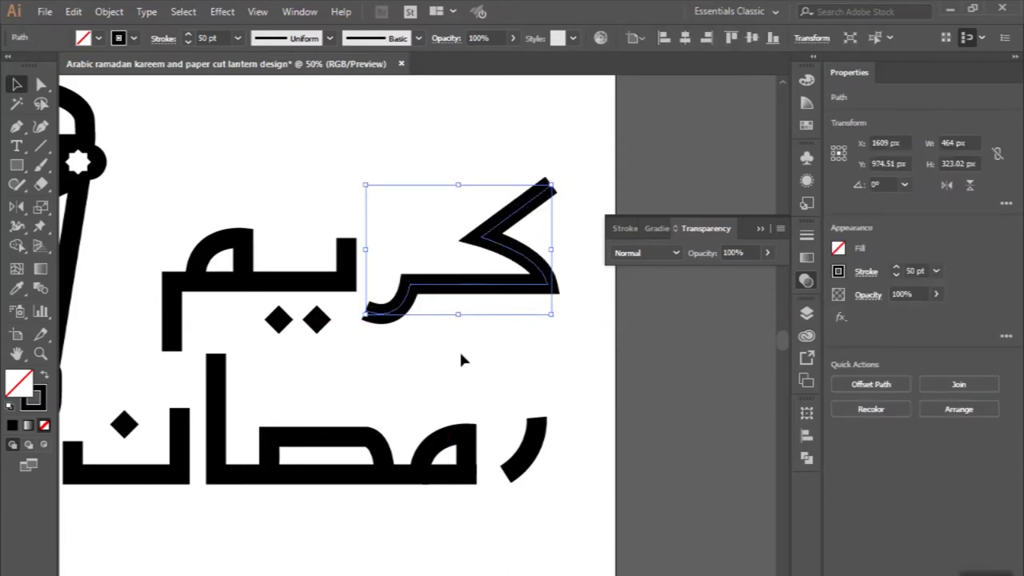
click(459, 350)
key(ctrl+minus)
Reshape the كر curve by pulling its end point down and flattening its bottom.
key(a)
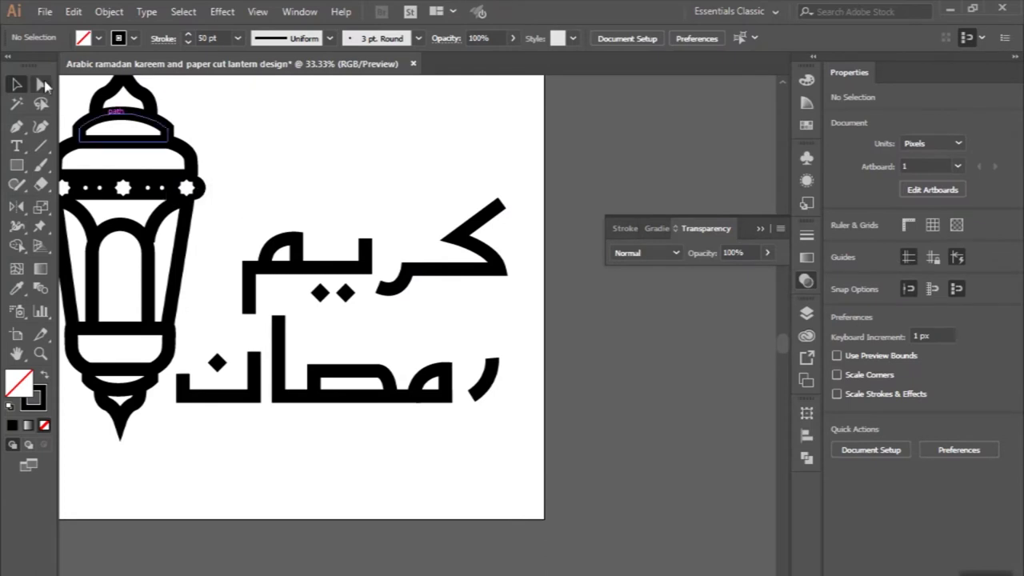
scroll(436, 272, up, 2)
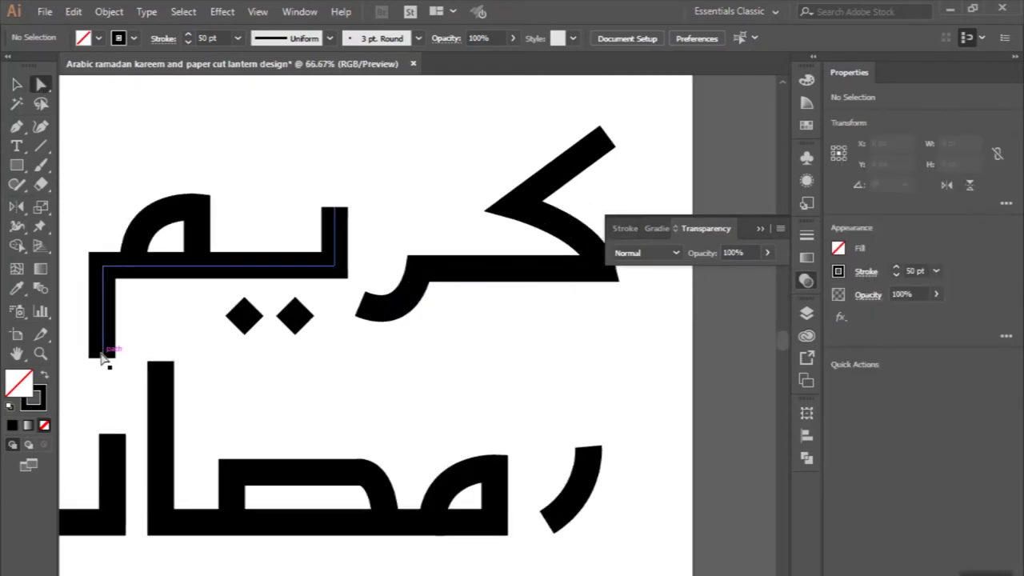
drag(362, 306, 361, 342)
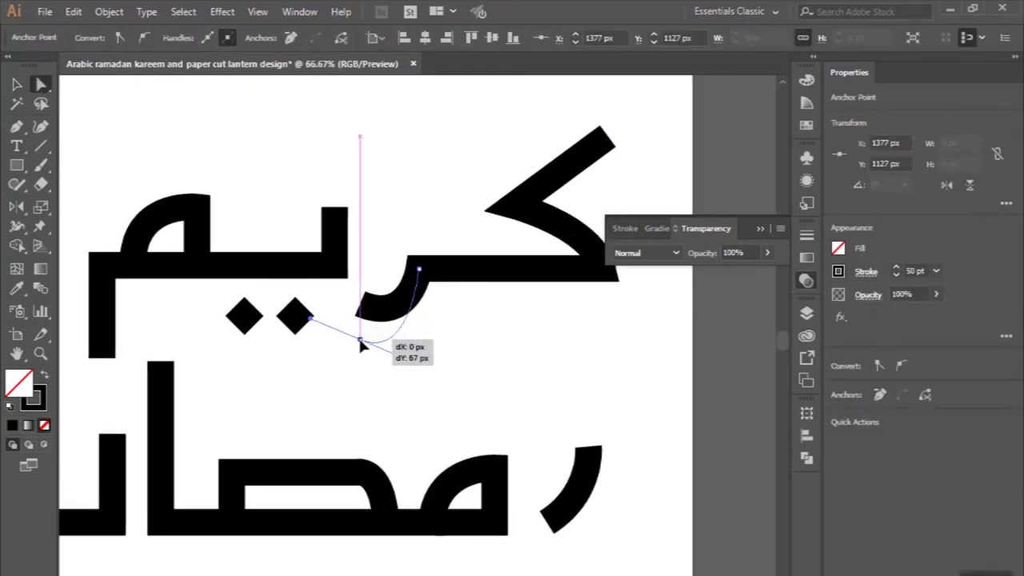
drag(310, 320, 299, 338)
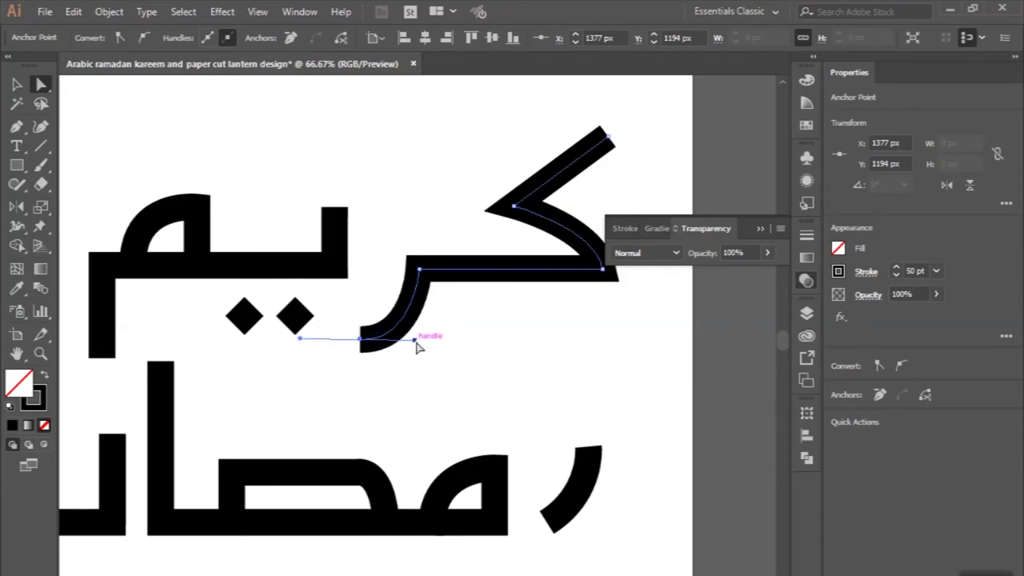
click(441, 444)
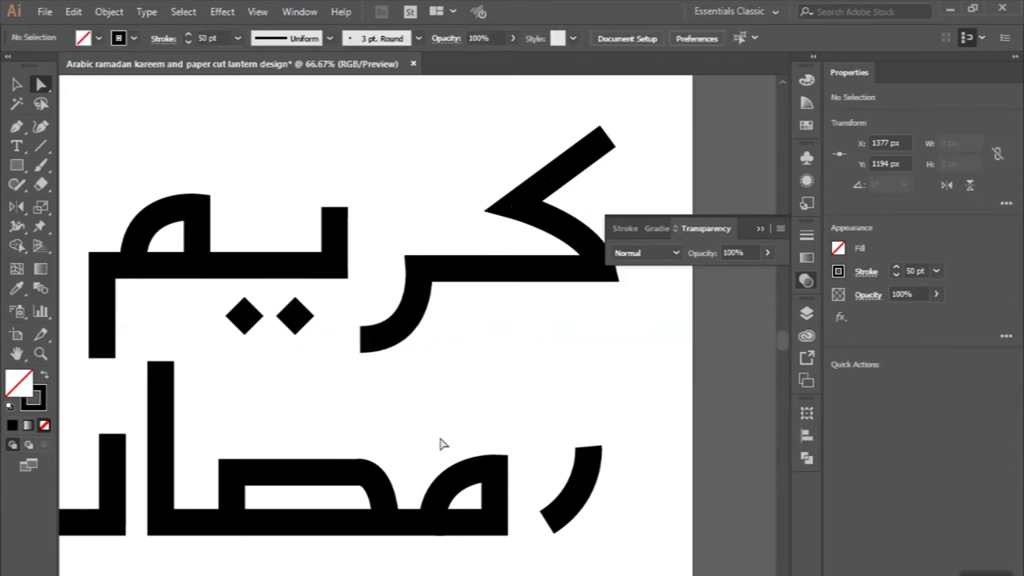
Reshape the lower word's tail arc, raising its top end and lengthening its bottom curve.
scroll(441, 443, down, 2)
scroll(449, 442, up, 2)
click(450, 437)
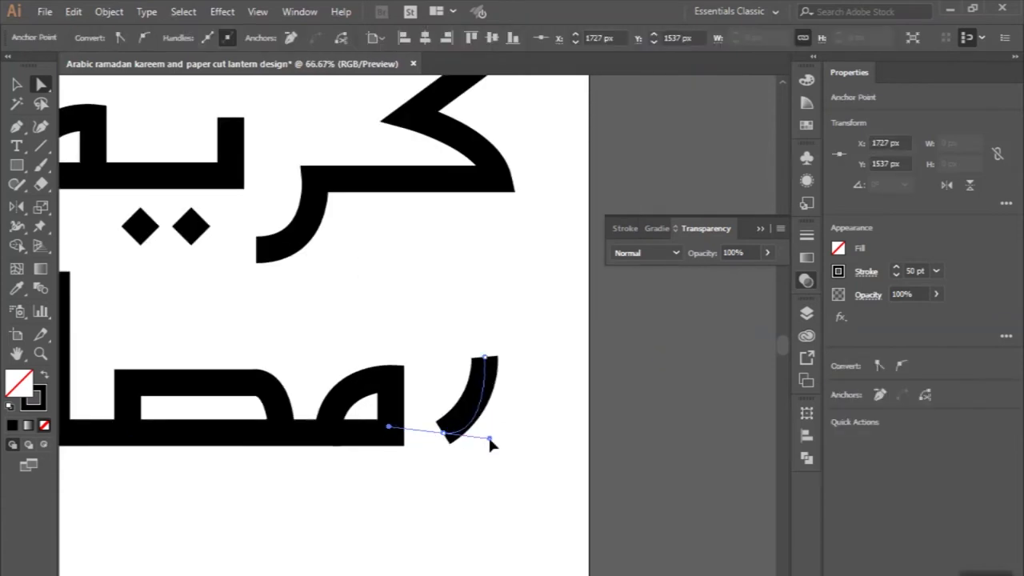
drag(491, 409, 490, 432)
drag(485, 358, 496, 340)
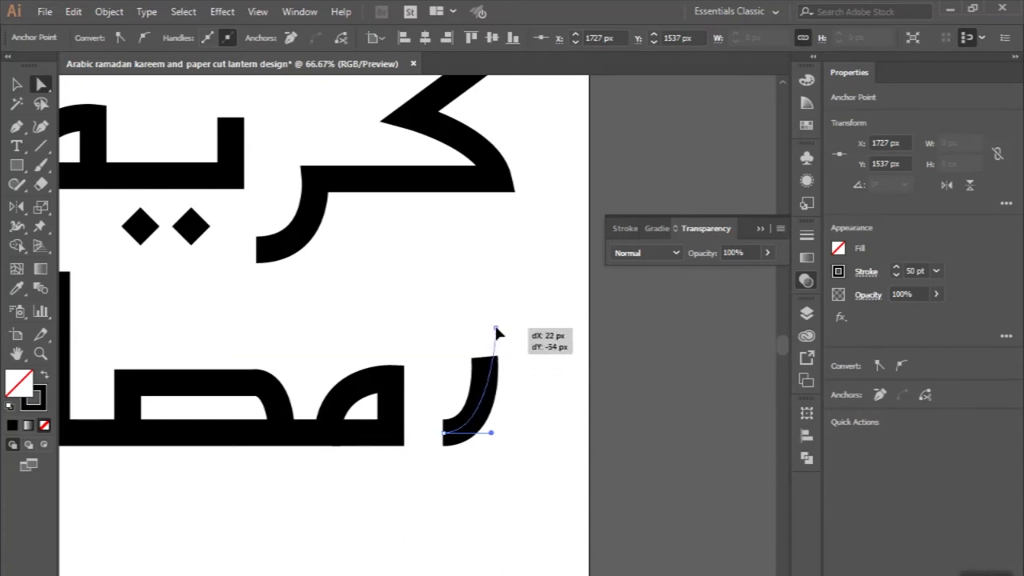
drag(497, 333, 496, 334)
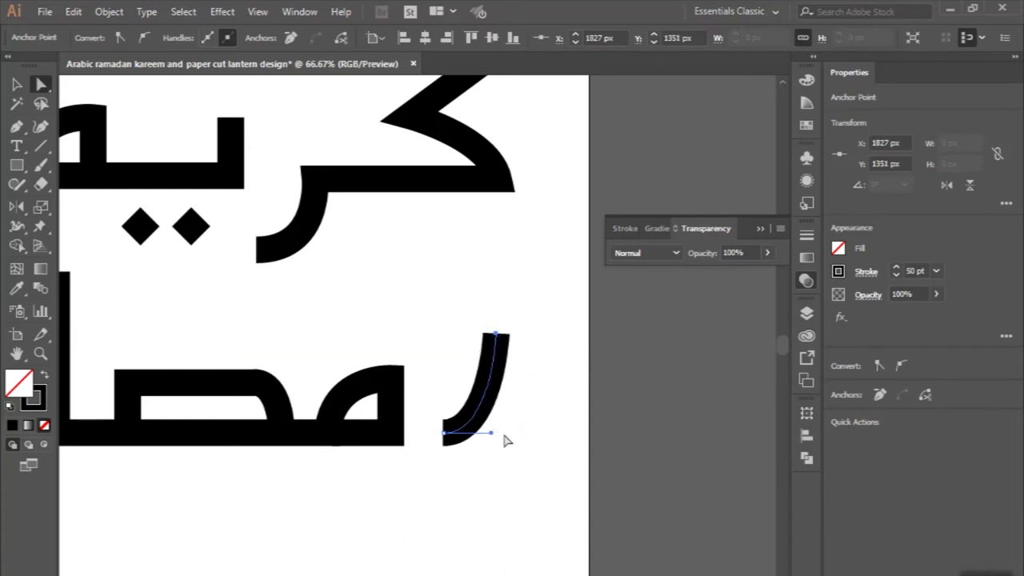
drag(492, 433, 504, 434)
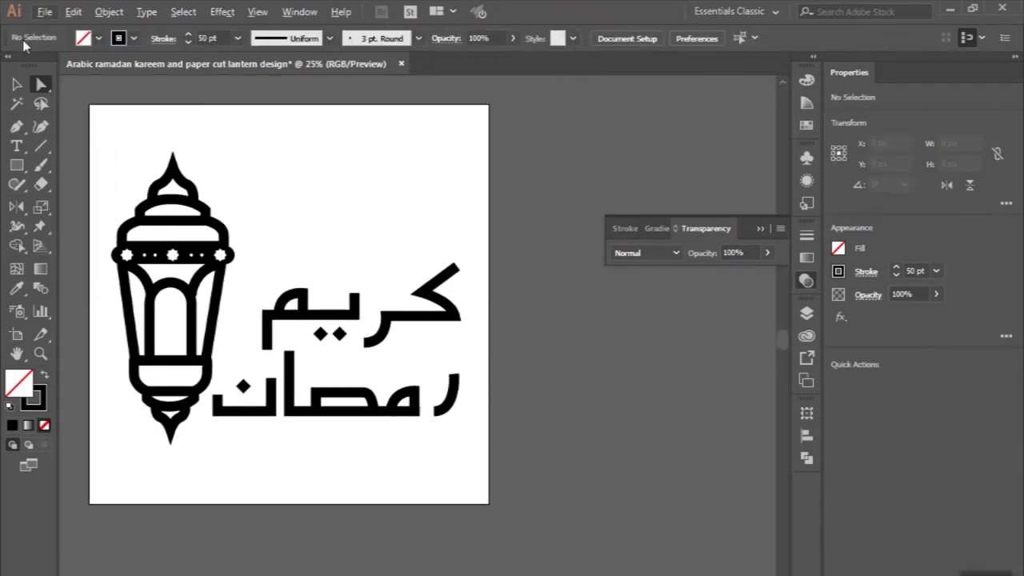
Group the pieces of the top Arabic word and of the lower word separately.
key(v)
drag(270, 269, 454, 346)
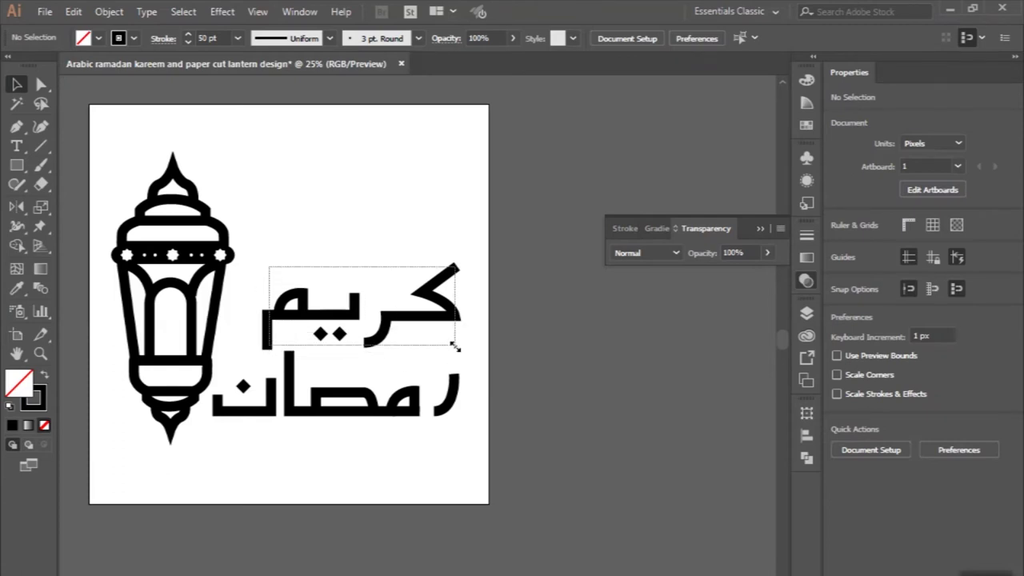
click(870, 513)
drag(214, 454, 468, 365)
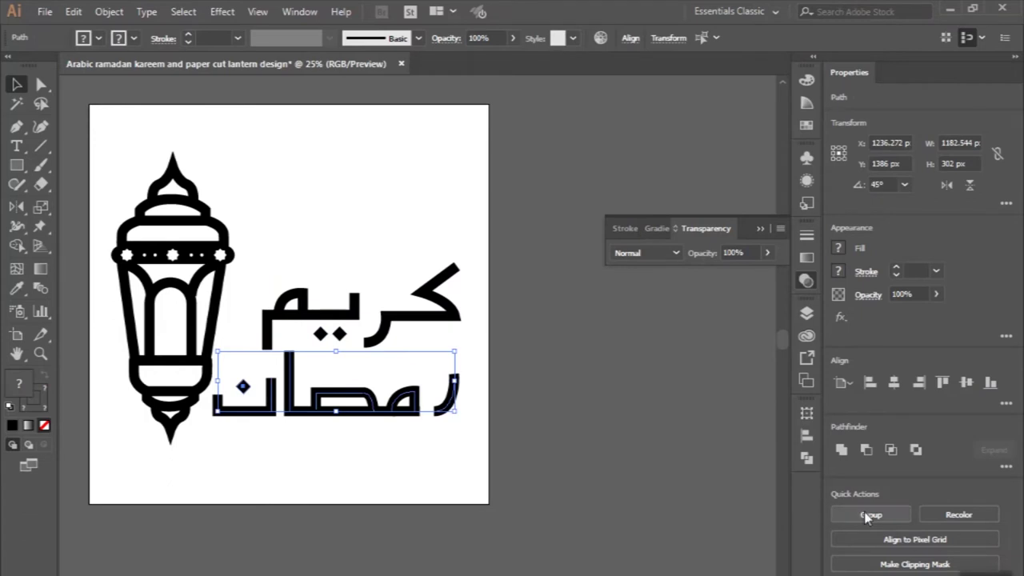
click(868, 514)
Move both words and the lantern together off the artboard to the right.
shift+click(433, 319)
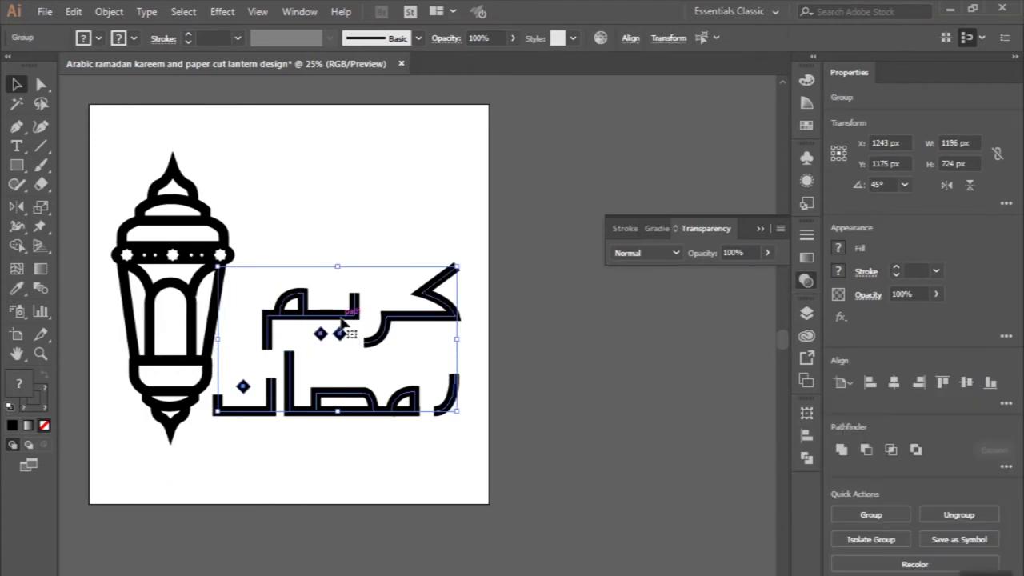
key(ctrl+minus)
shift+click(231, 282)
drag(231, 282, 504, 329)
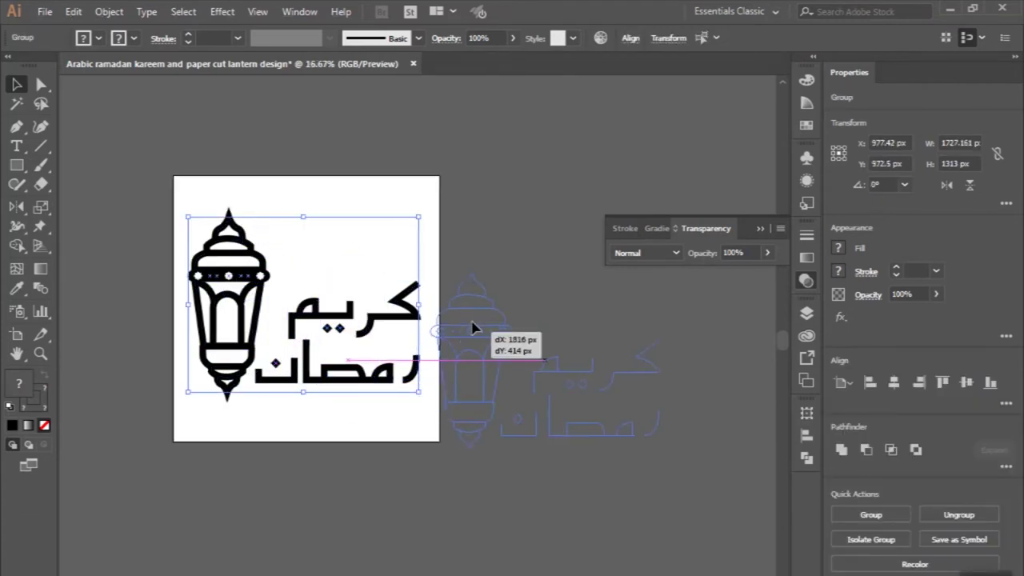
click(385, 394)
key(ctrl+plus)
click(16, 165)
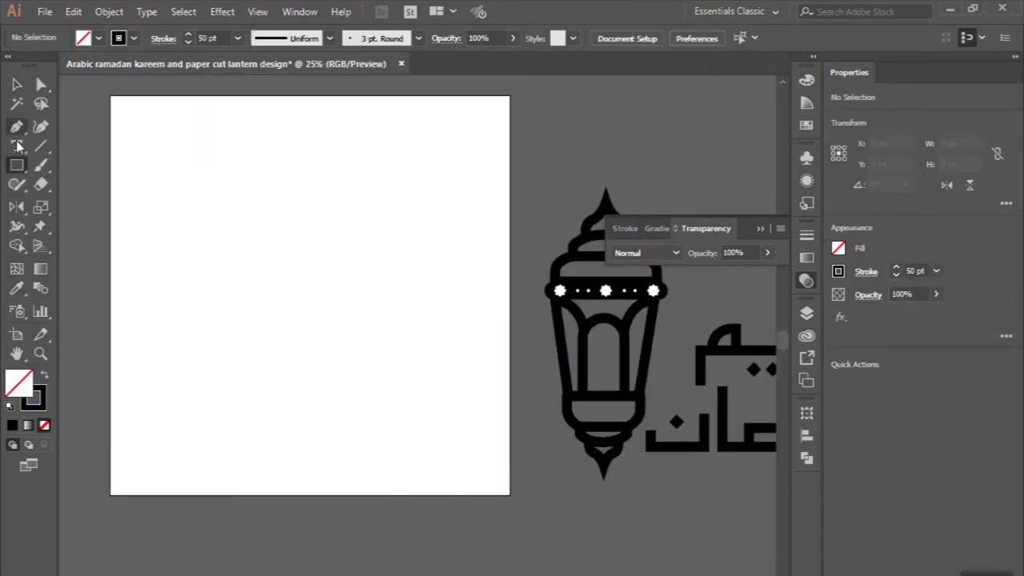
Draw a circle and Alt-drag an overlapping copy to its right.
click(16, 165)
click(80, 203)
key(ctrl+plus)
drag(275, 267, 310, 336)
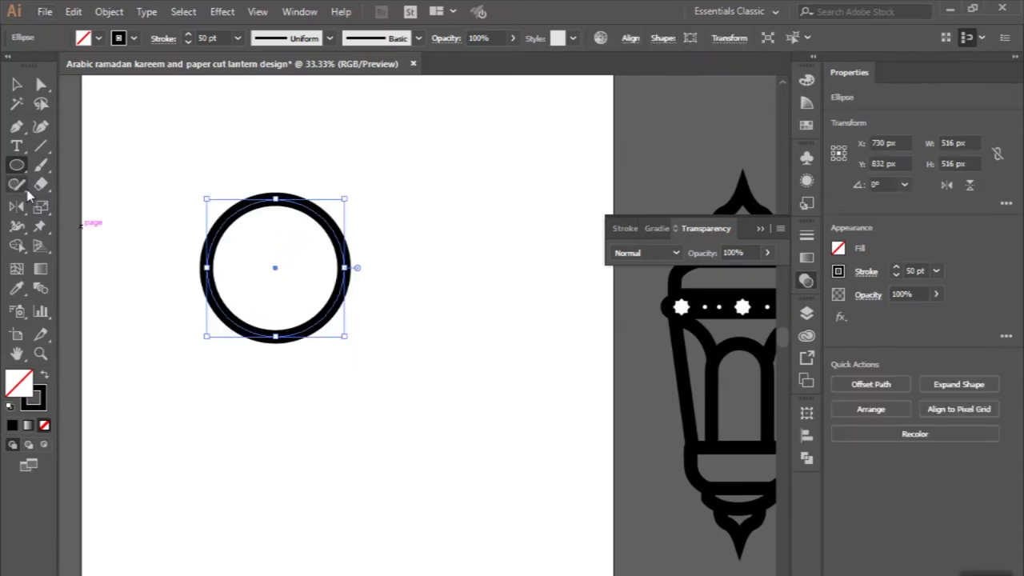
click(17, 85)
drag(326, 221, 393, 227)
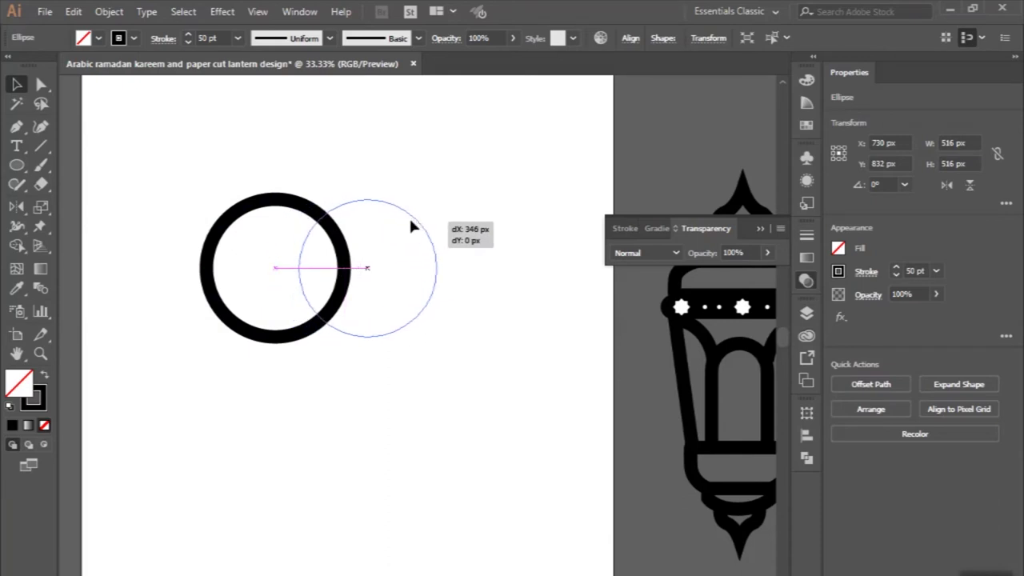
drag(393, 227, 411, 227)
Intersect the two circles into a pointed lens and fill it solid black.
click(866, 453)
key(ctrl+z)
click(891, 450)
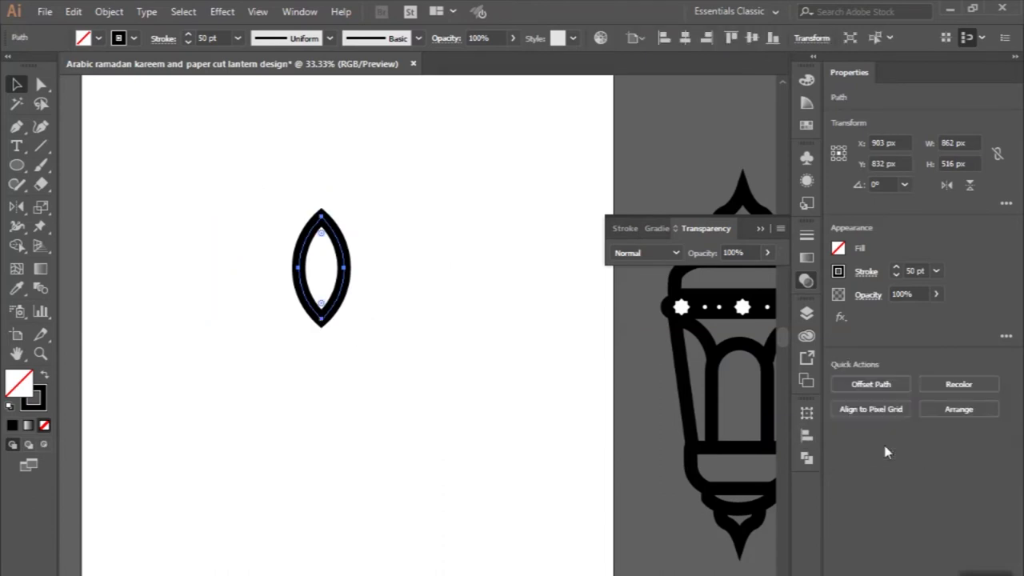
click(427, 371)
drag(247, 273, 368, 339)
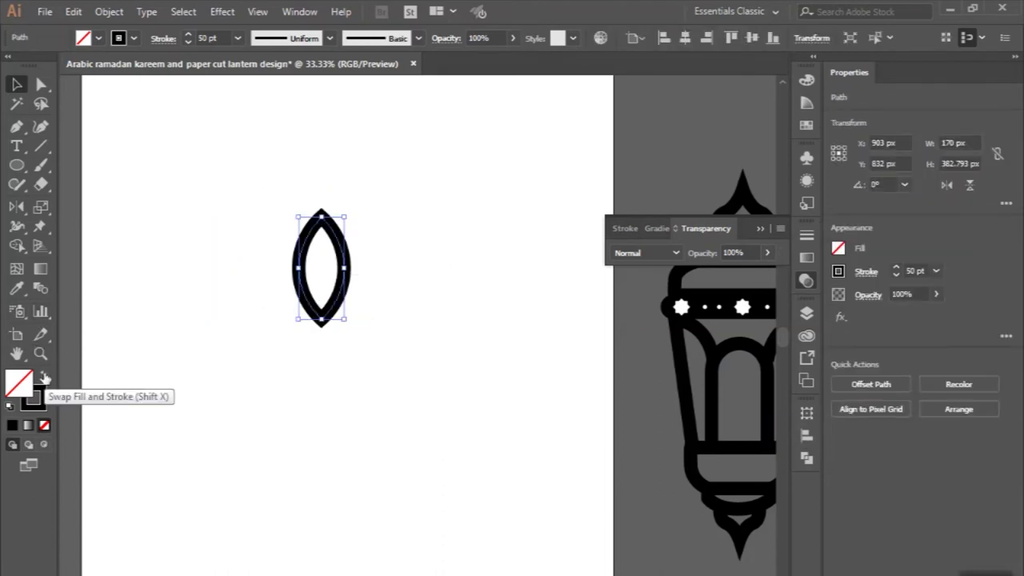
click(44, 377)
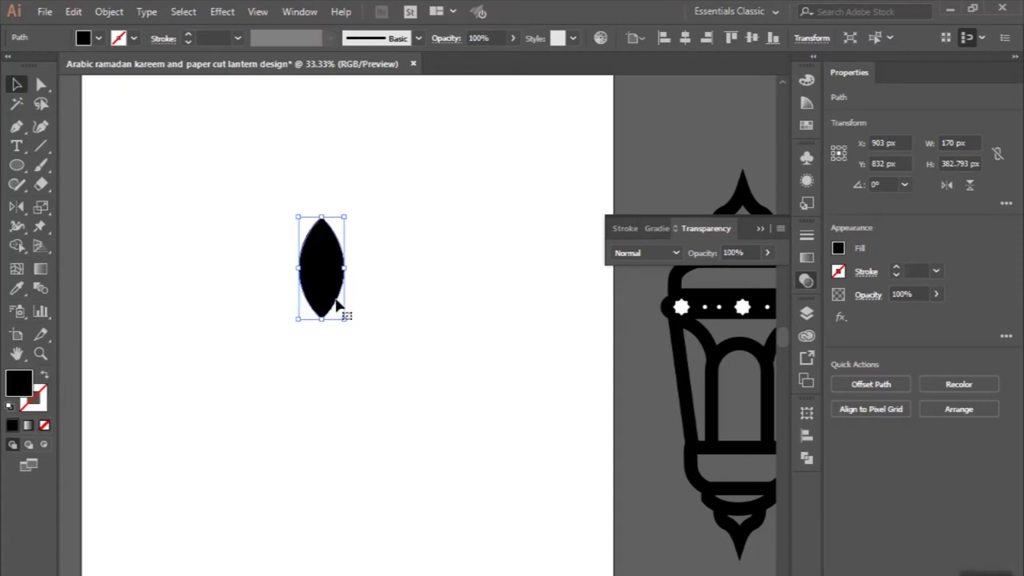
click(334, 365)
click(322, 278)
click(109, 11)
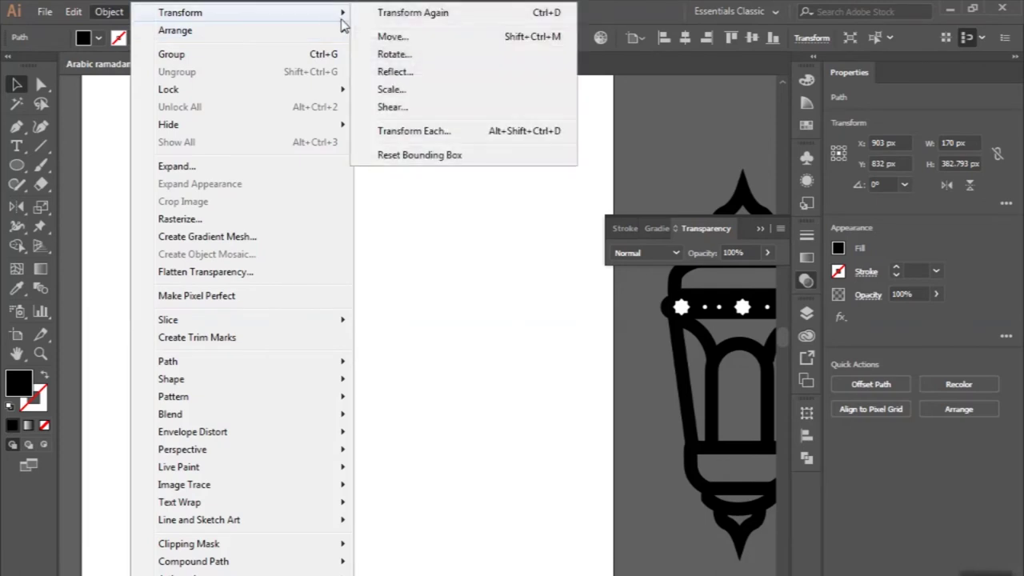
Rotate the lens 45° and place a mirrored copy beside it.
click(383, 64)
text(45)
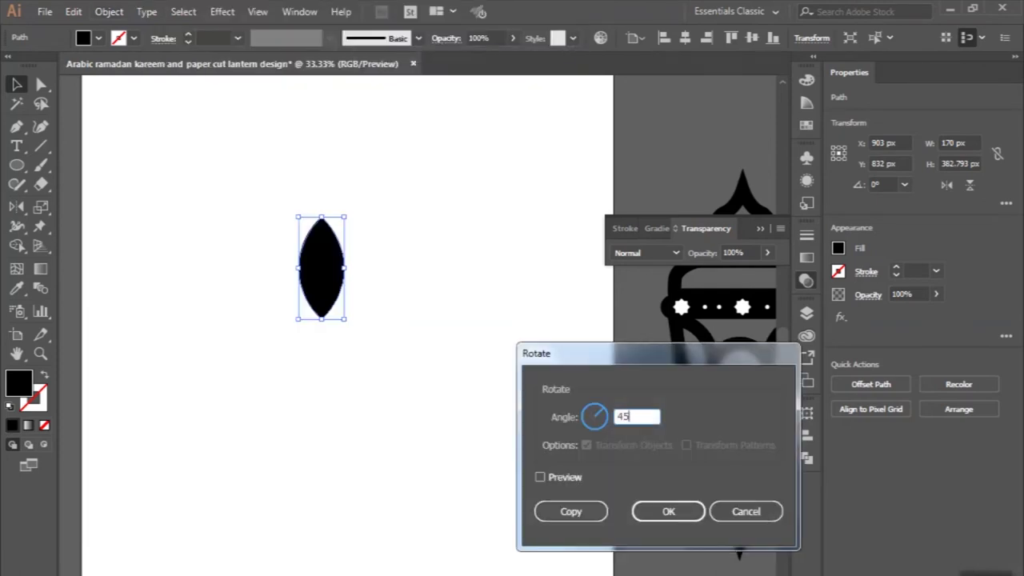
click(648, 508)
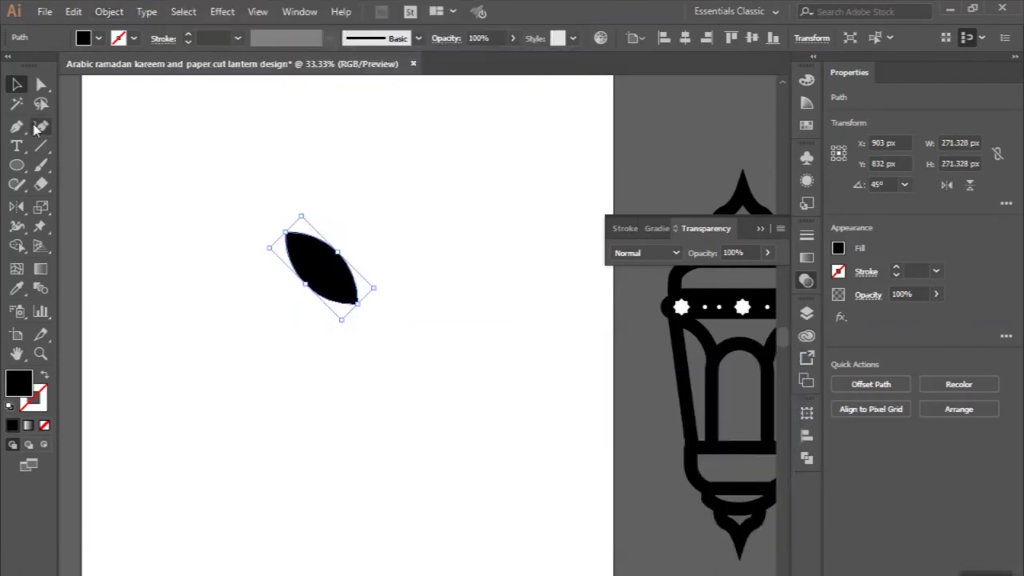
click(109, 11)
mouse_move(175, 29)
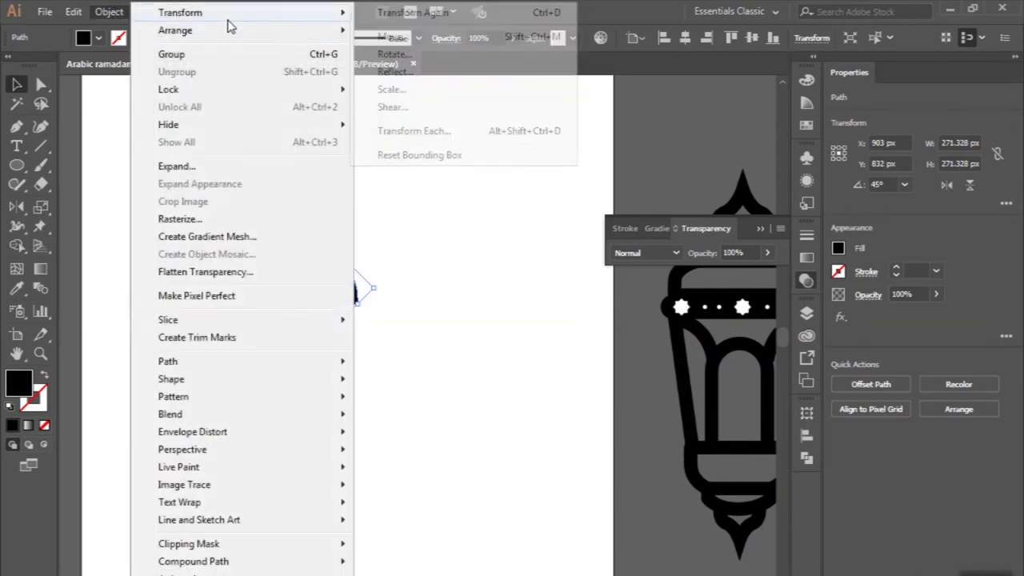
click(392, 67)
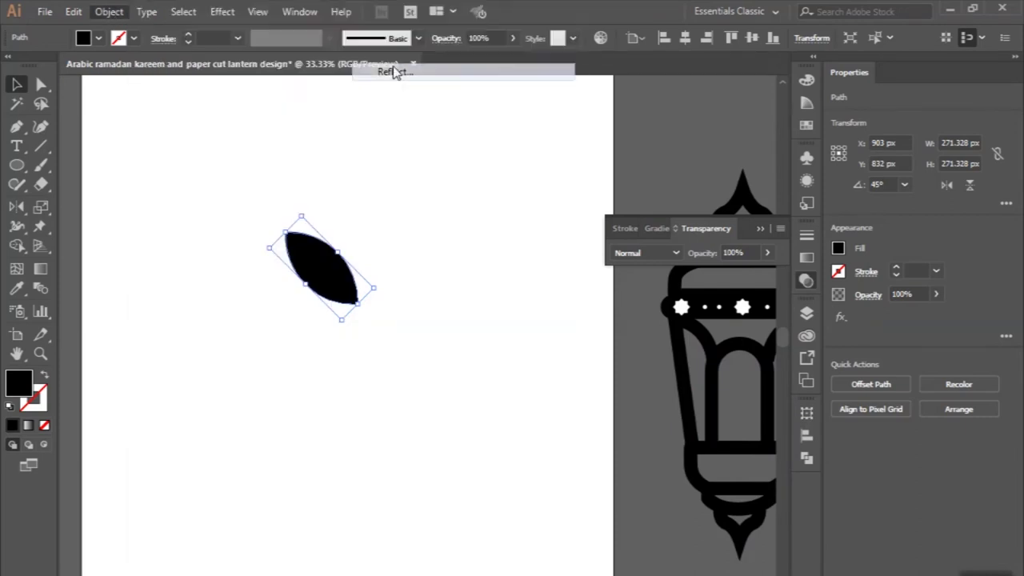
click(414, 410)
drag(324, 272, 396, 272)
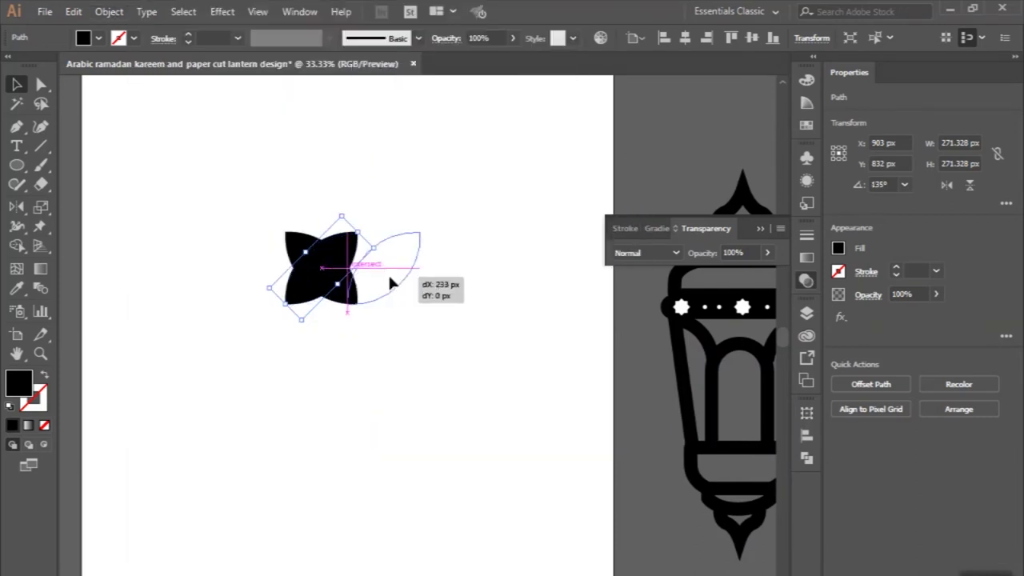
drag(337, 205, 382, 316)
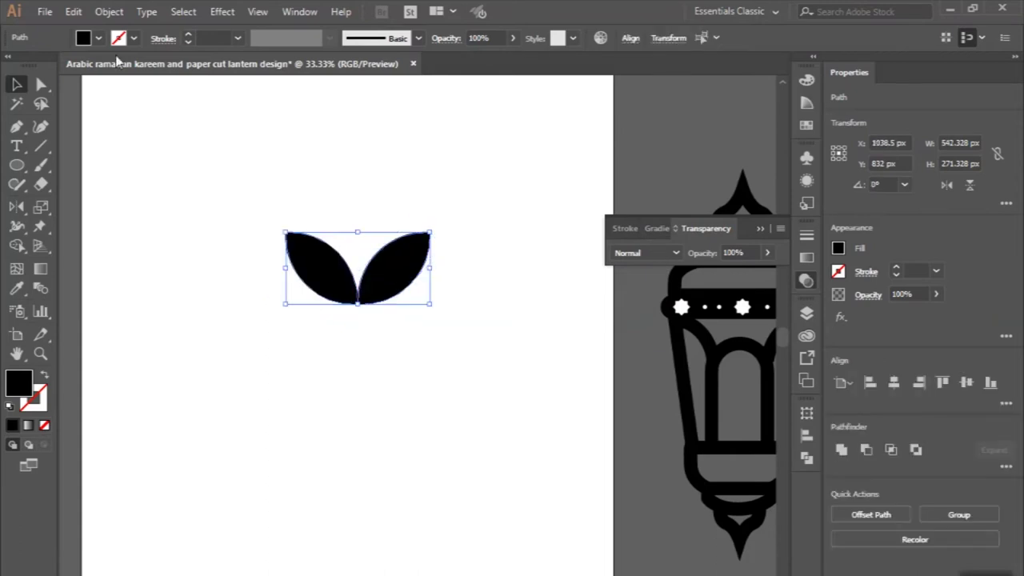
Reflect a copy of the leaf pair and move it down to complete the four petals.
click(112, 12)
mouse_move(240, 13)
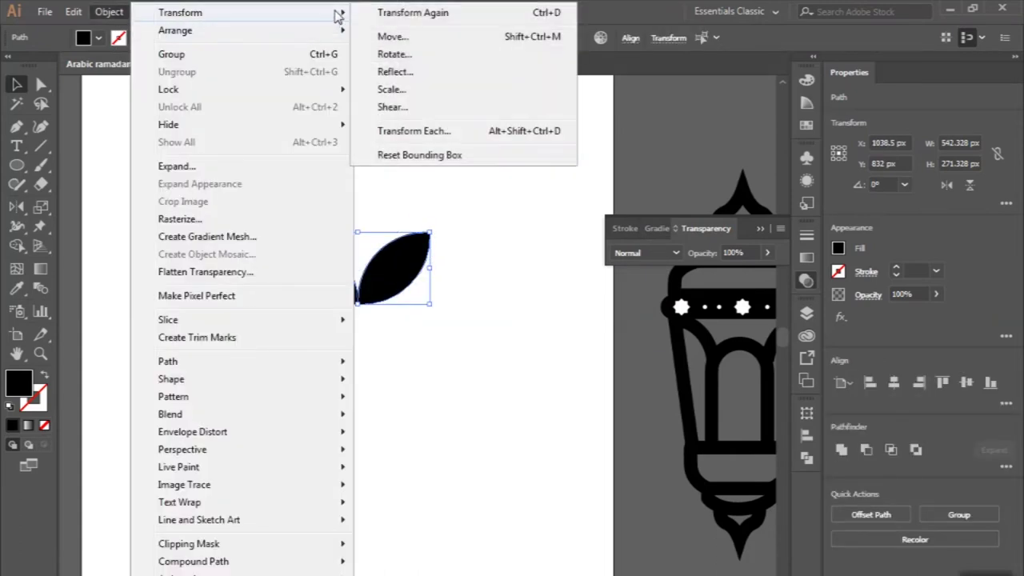
click(396, 72)
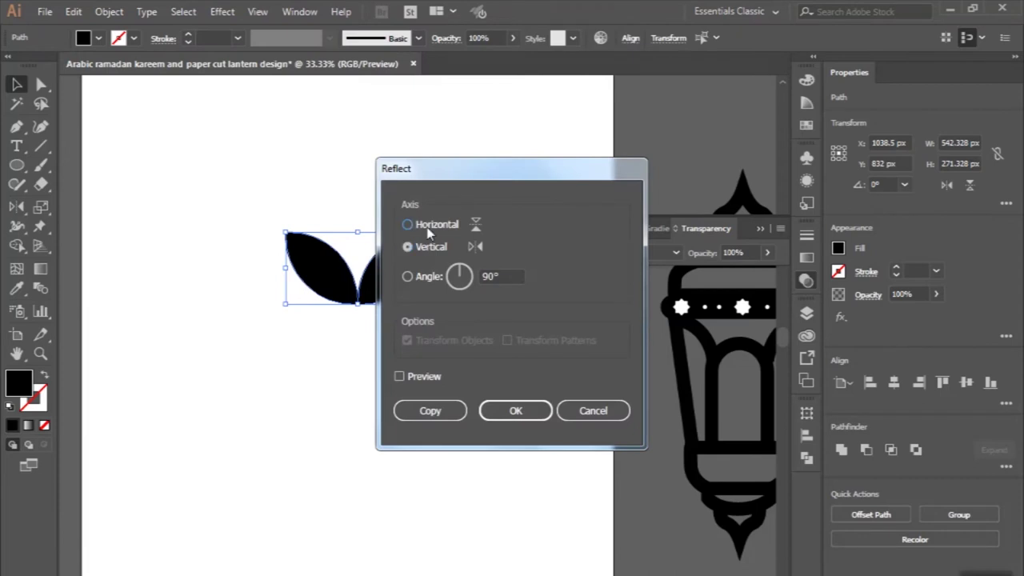
click(432, 411)
drag(392, 286, 384, 339)
click(384, 404)
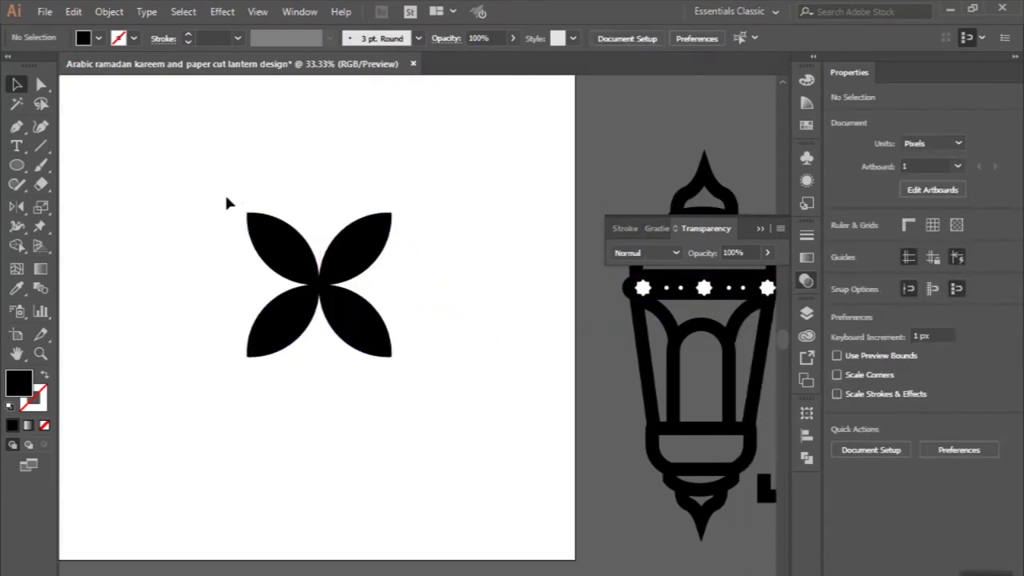
mouse_move(226, 203)
mouse_down()
mouse_move(356, 328)
mouse_move(317, 275)
mouse_up()
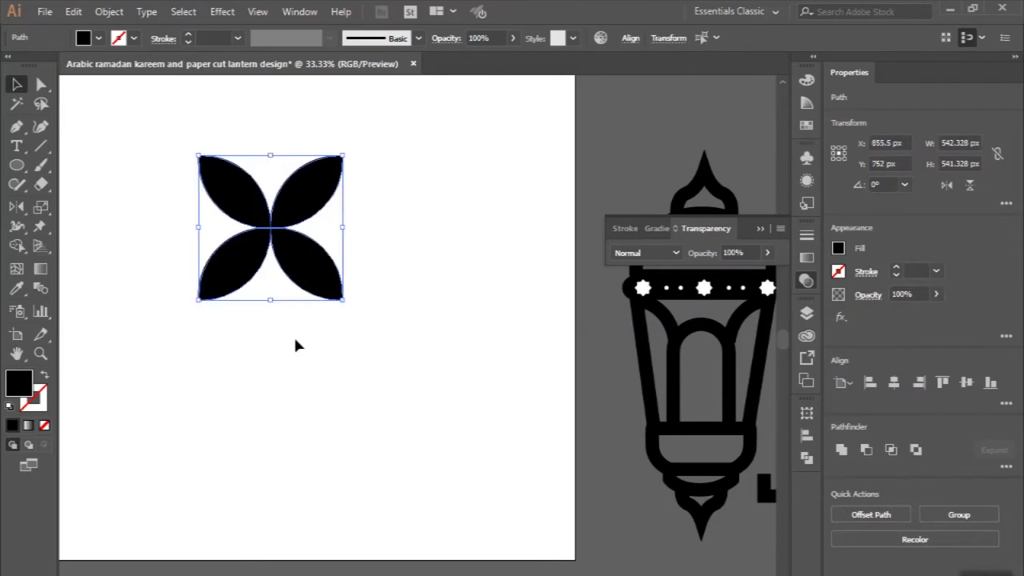
Alt-drag a copy of the flower straight down and snap it flush beneath the original.
click(295, 345)
scroll(274, 276, up, 1)
scroll(312, 393, down, 1)
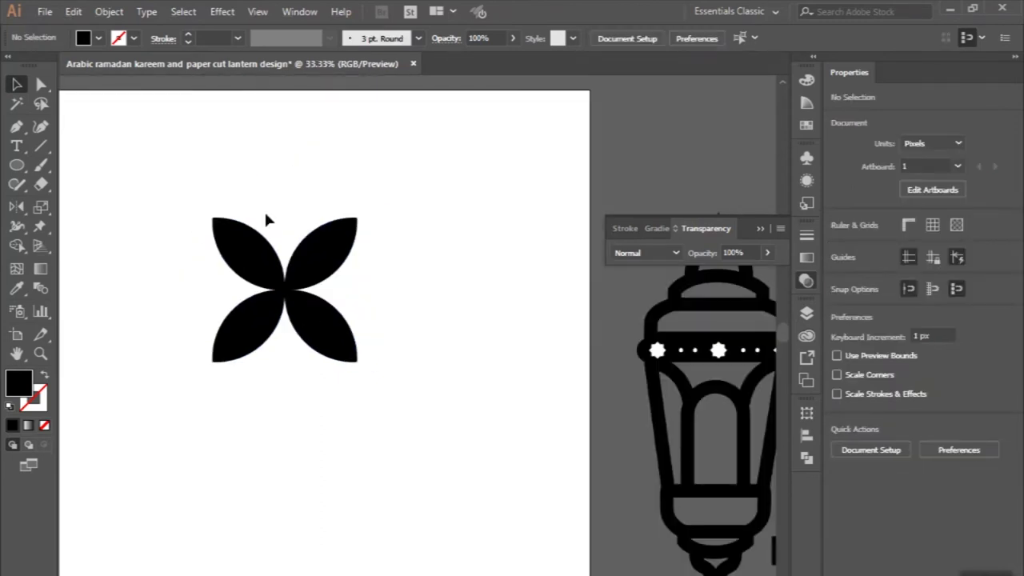
click(309, 304)
drag(306, 275, 303, 423)
scroll(274, 365, up, 3)
drag(224, 430, 224, 422)
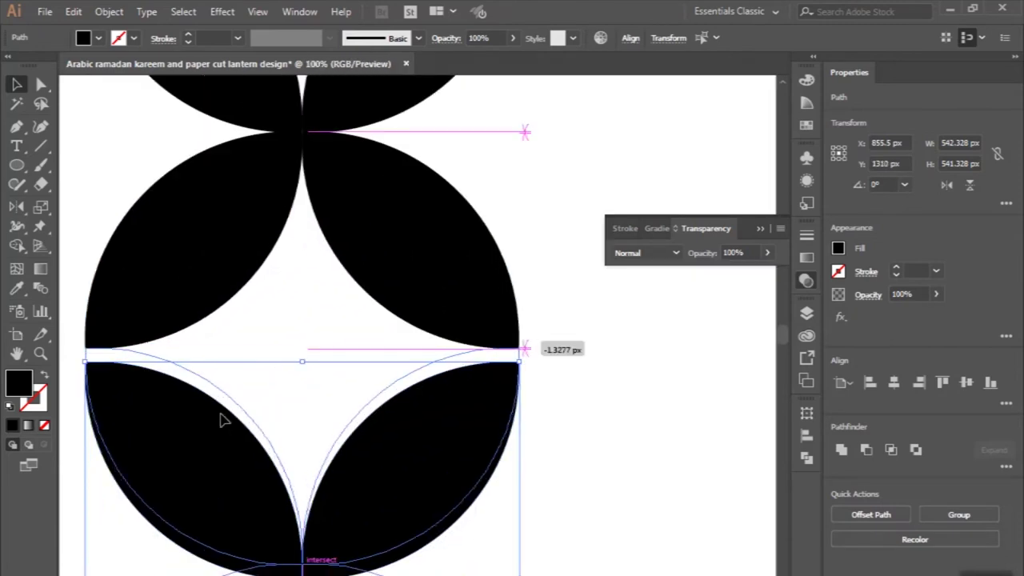
scroll(224, 421, down, 2)
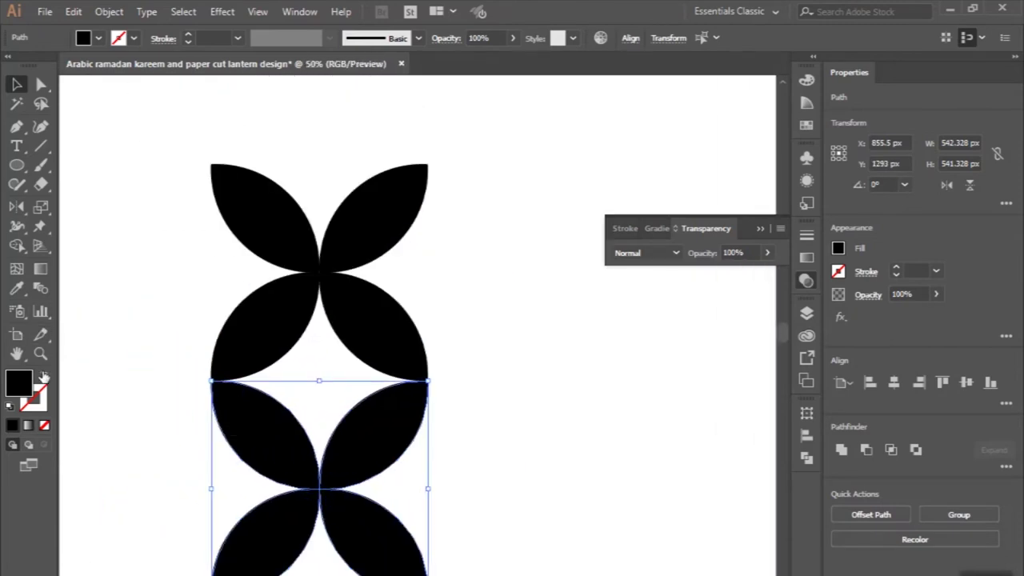
Swap the lower flower's fill and stroke, leaving an unfilled outline with a 10 pt stroke.
key(shift+x)
scroll(212, 37, up, 2)
scroll(212, 37, up, 4)
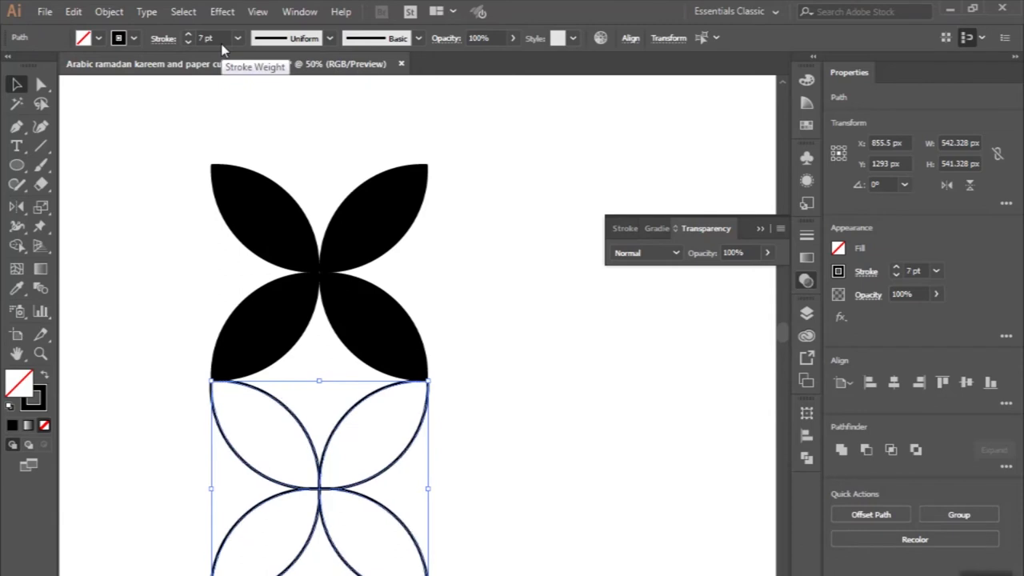
scroll(214, 34, up, 3)
click(149, 224)
scroll(149, 224, down, 2)
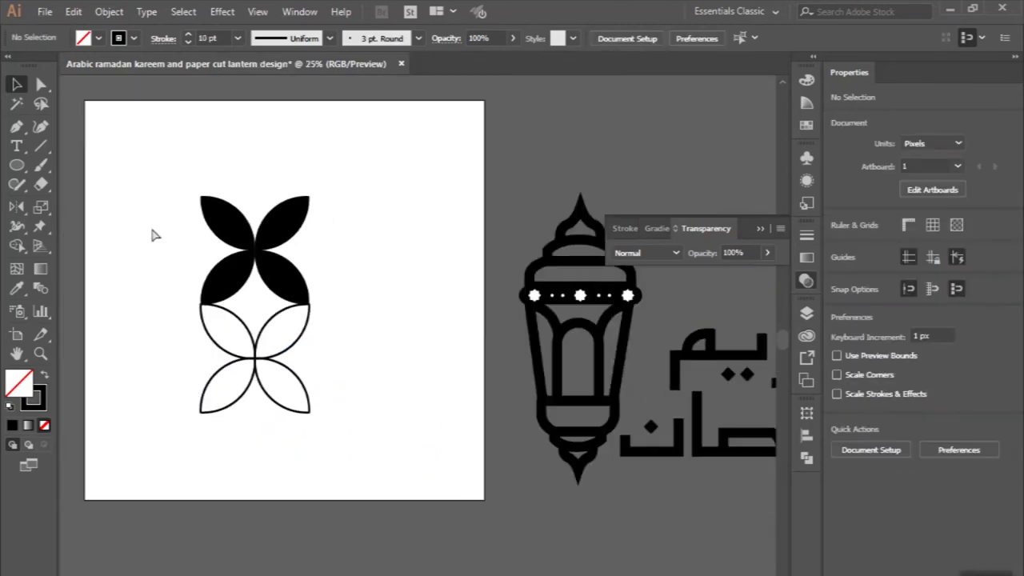
scroll(208, 310, down, 1)
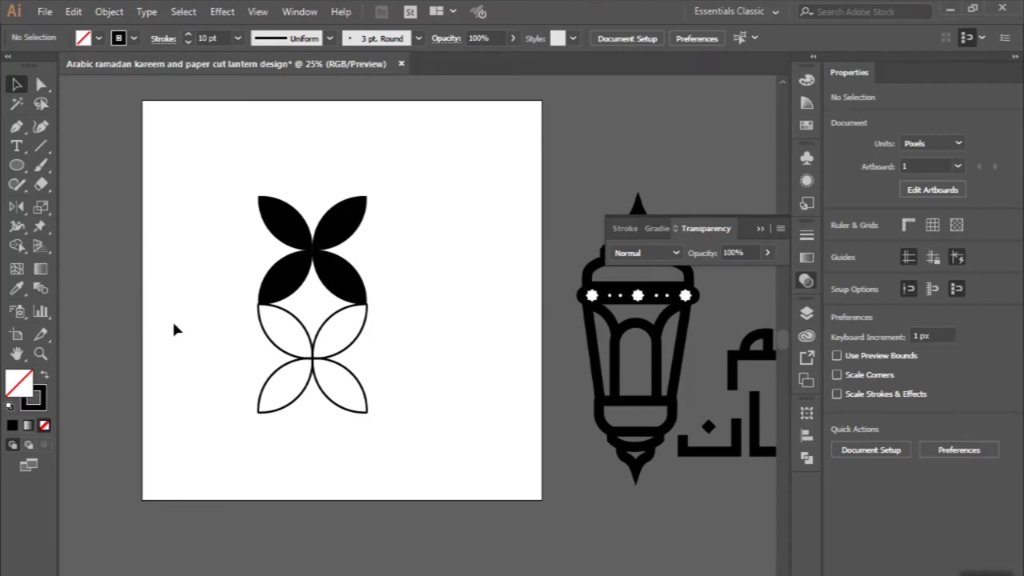
drag(16, 164, 80, 168)
Place 270 × 270 px outlined squares at both flowers' centres, then select all the artwork.
scroll(313, 262, up, 1)
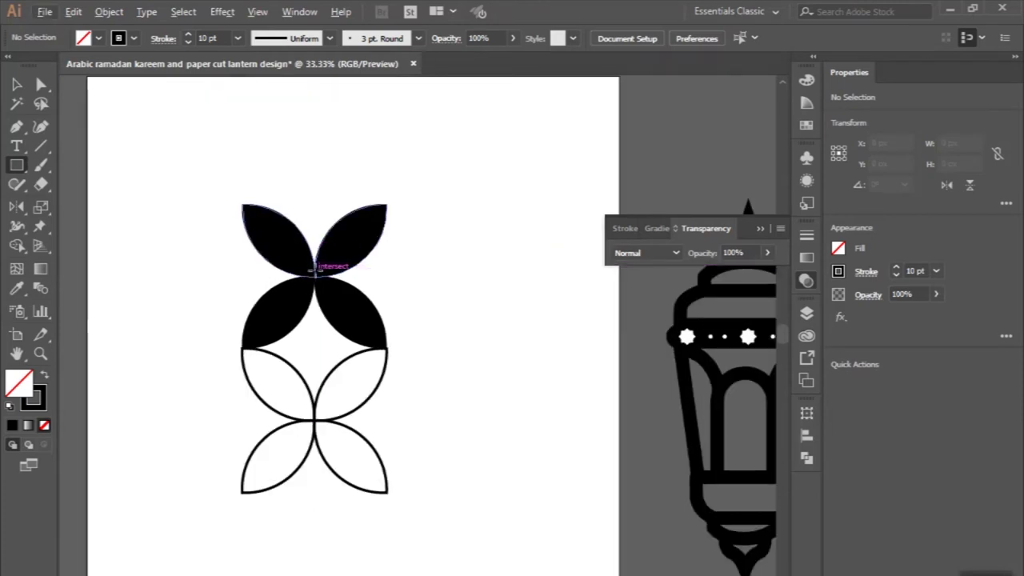
drag(314, 276, 351, 311)
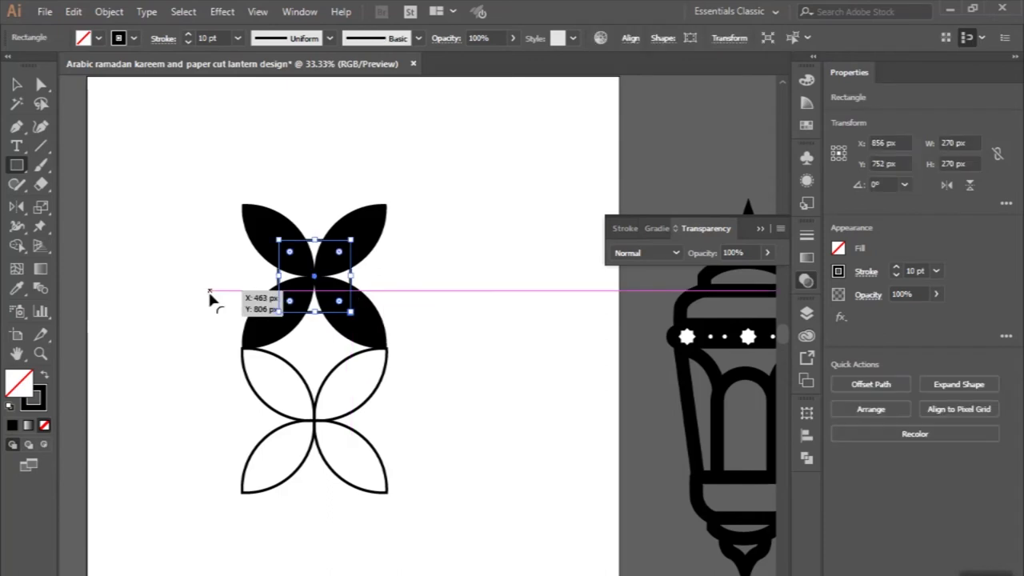
click(15, 85)
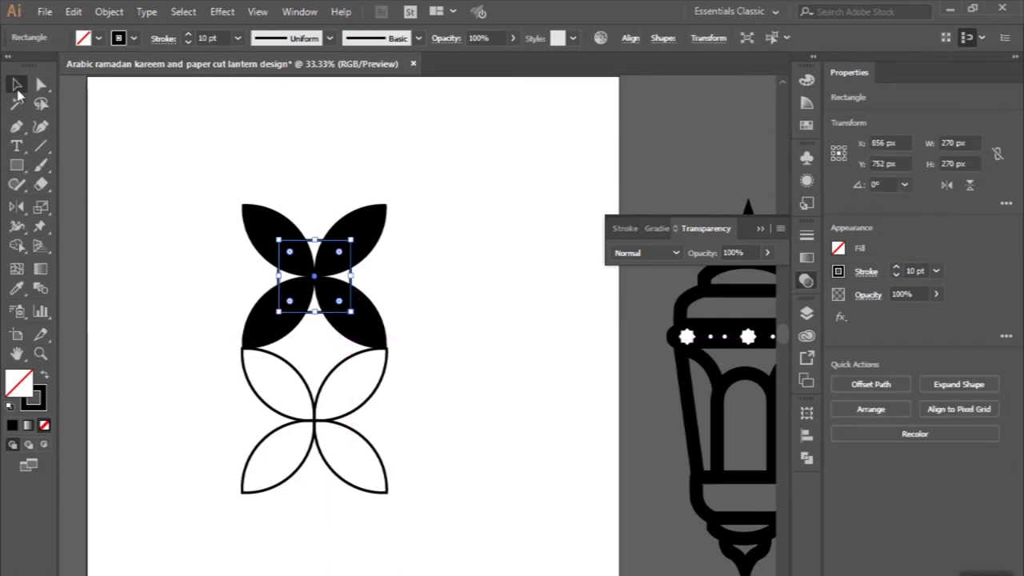
click(165, 201)
scroll(354, 270, up, 1)
scroll(354, 312, down, 1)
scroll(355, 321, down, 2)
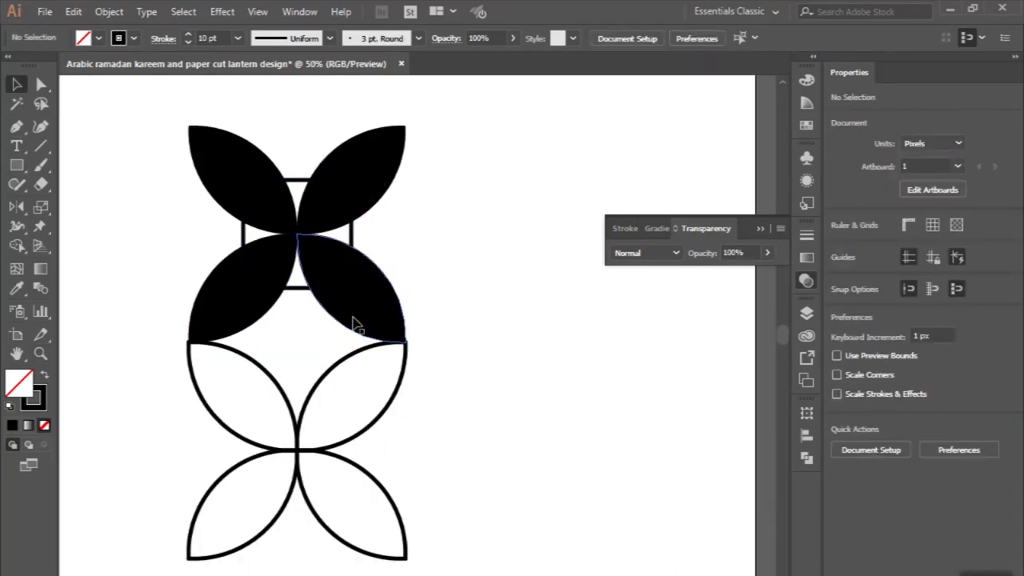
drag(356, 240, 354, 456)
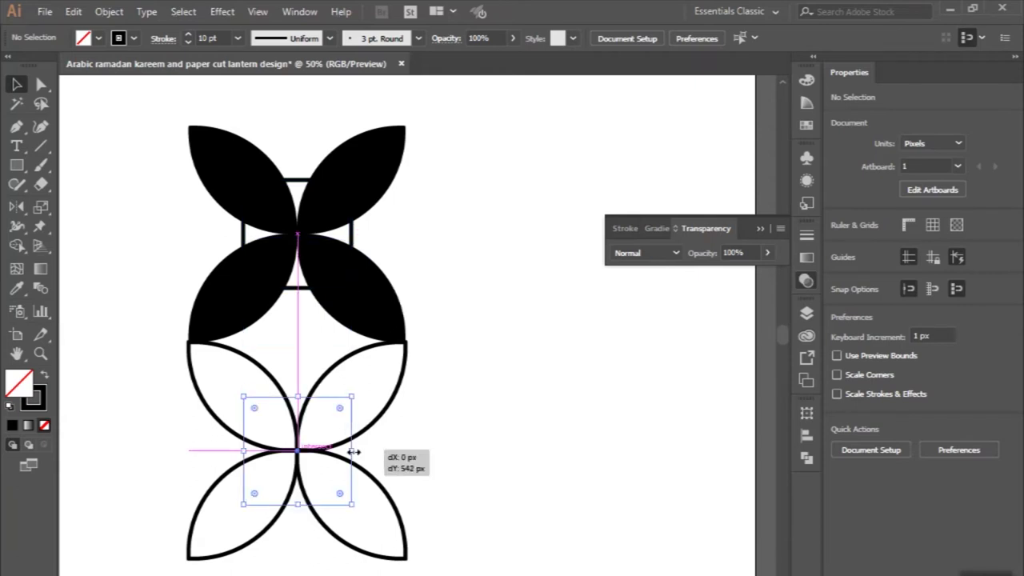
scroll(352, 453, down, 2)
click(183, 270)
drag(178, 239, 392, 503)
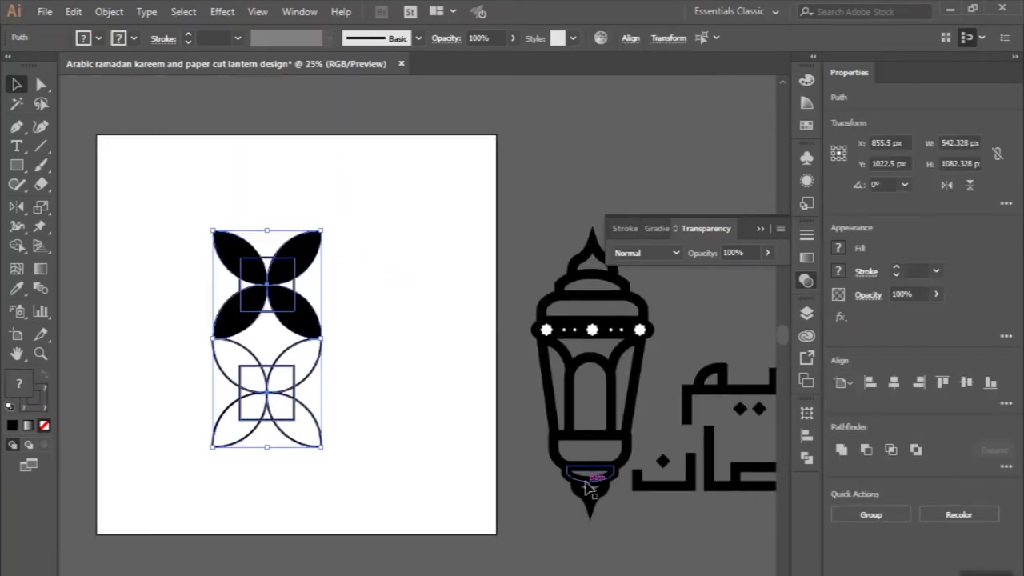
Group the flower artwork, expand its fills and strokes, then remove it from the artboard.
click(871, 515)
click(112, 12)
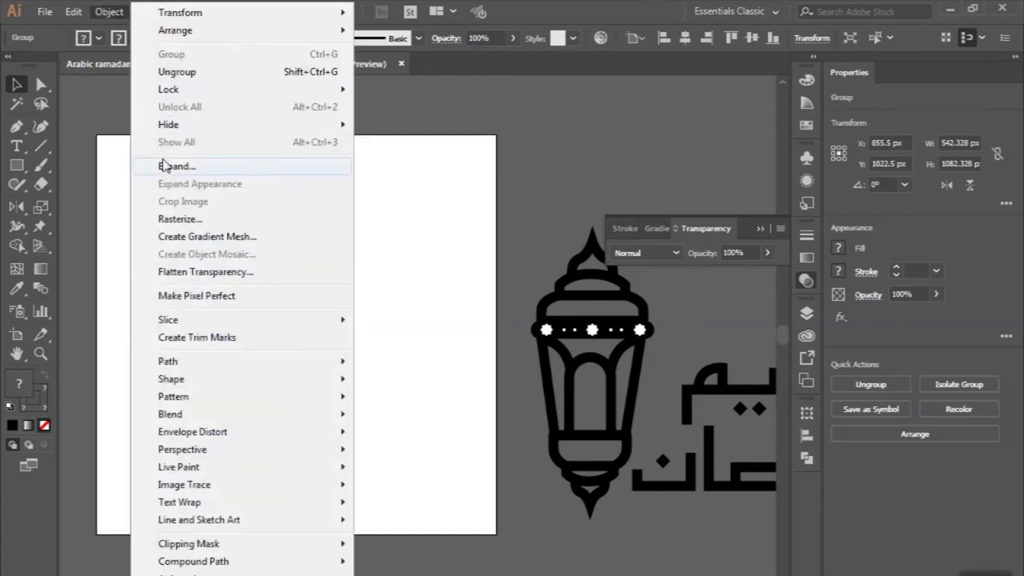
click(108, 163)
click(491, 418)
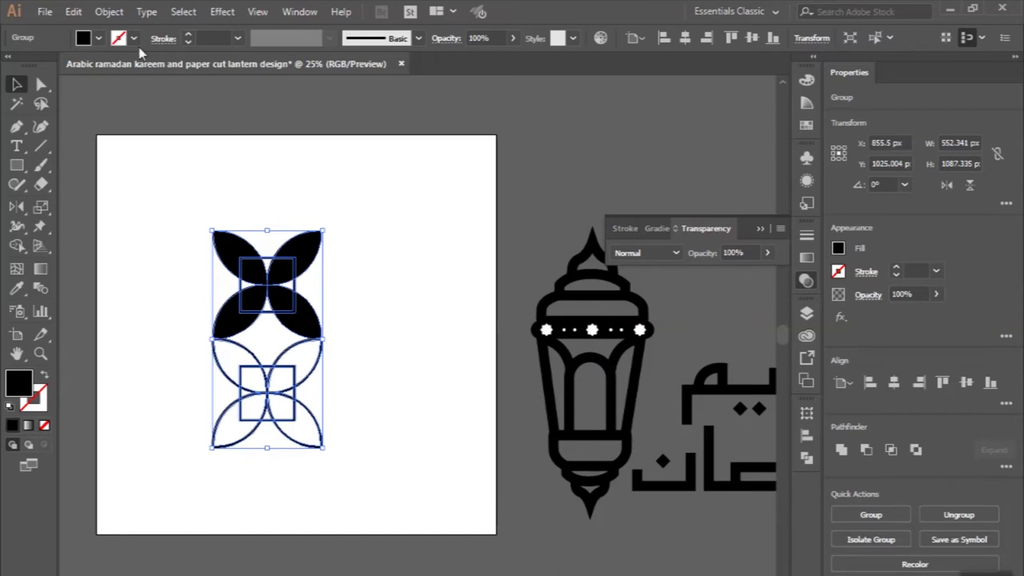
key(ctrl+z)
key(ctrl+z)
key(ctrl+z)
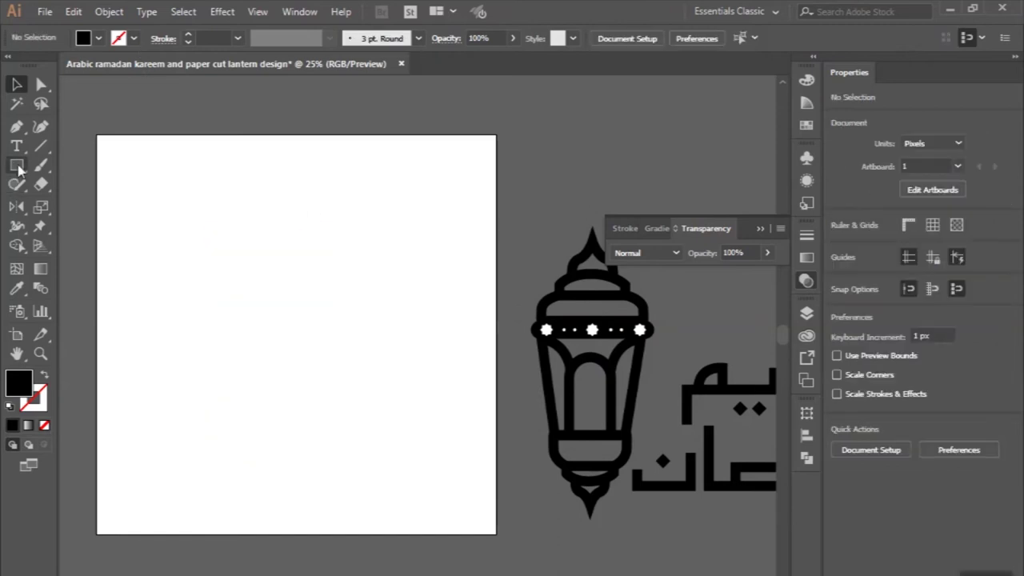
Draw a 2000 × 2000 px square from the artboard corner.
click(16, 165)
click(94, 133)
text(2000)
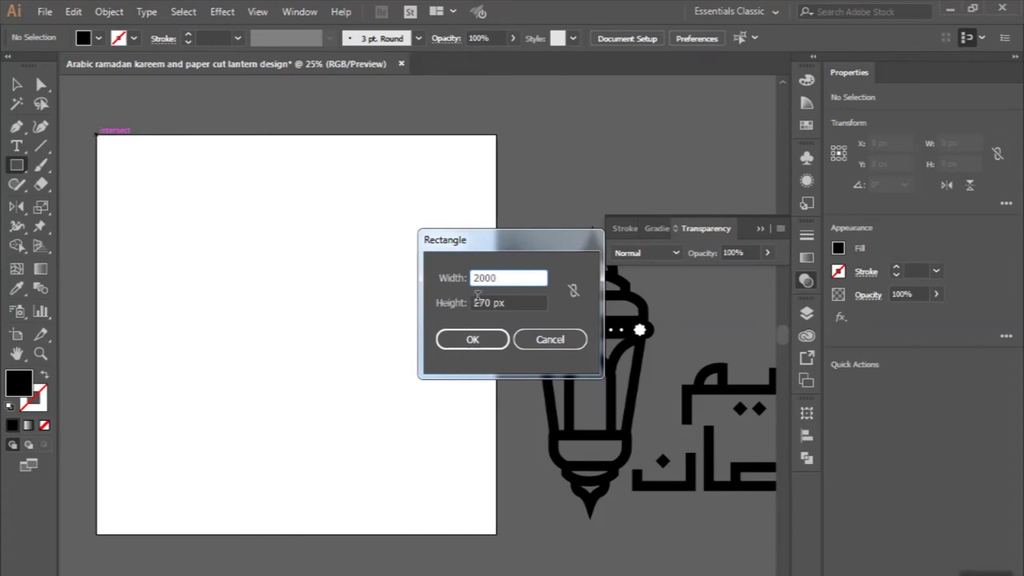
double_click(484, 303)
text(2)
key(Return)
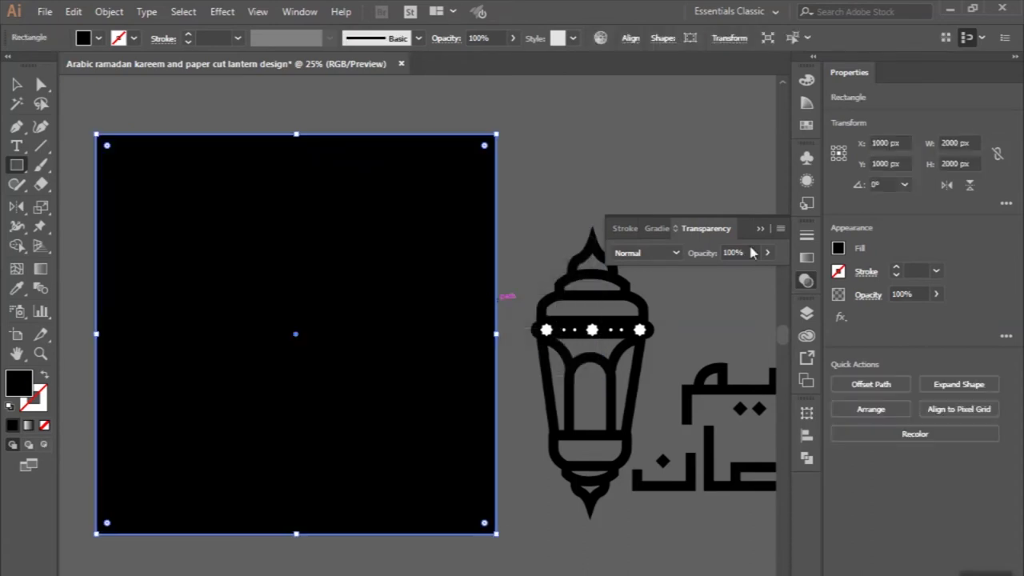
Fill the square with the Bugaboo pattern swatch.
click(807, 127)
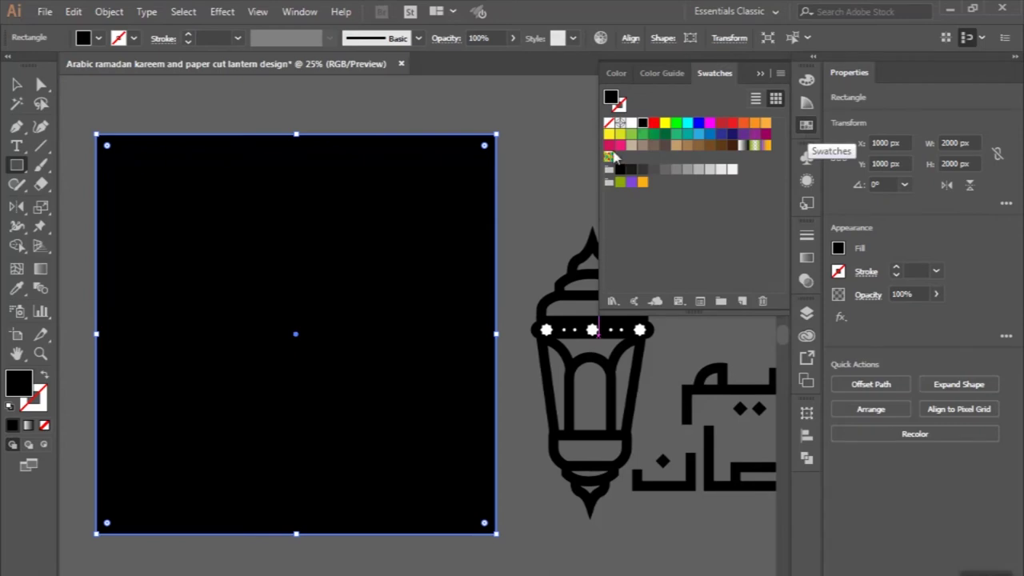
click(609, 157)
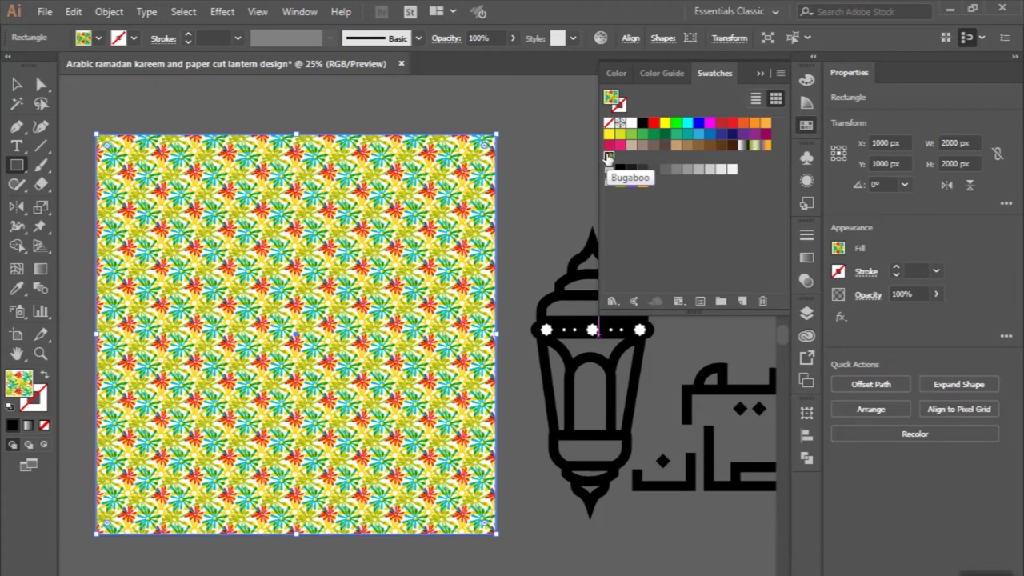
click(700, 301)
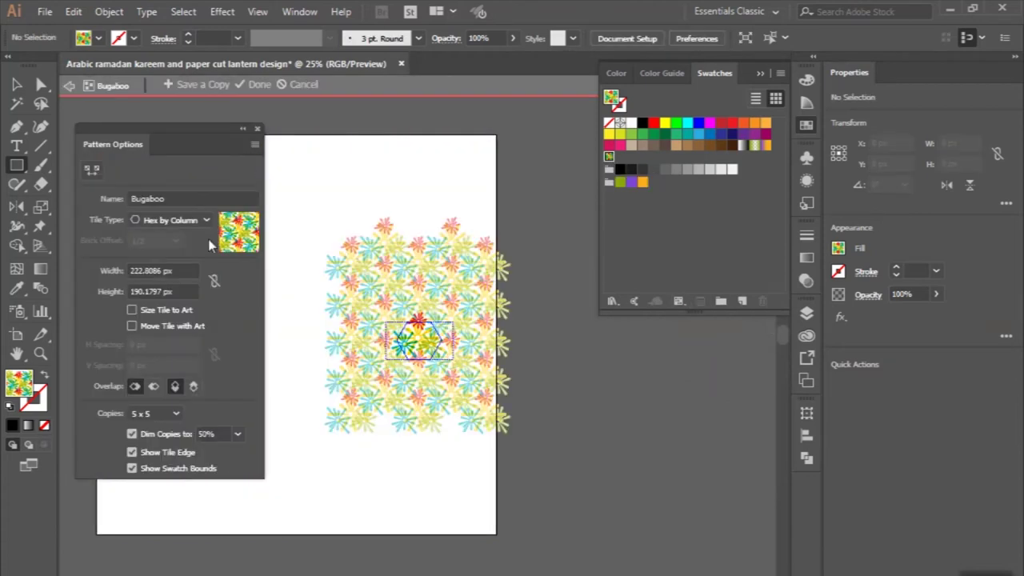
Replace the old flower art in the Bugaboo tile with the pasted four-petal flower motif.
key(v)
scroll(410, 346, up, 2)
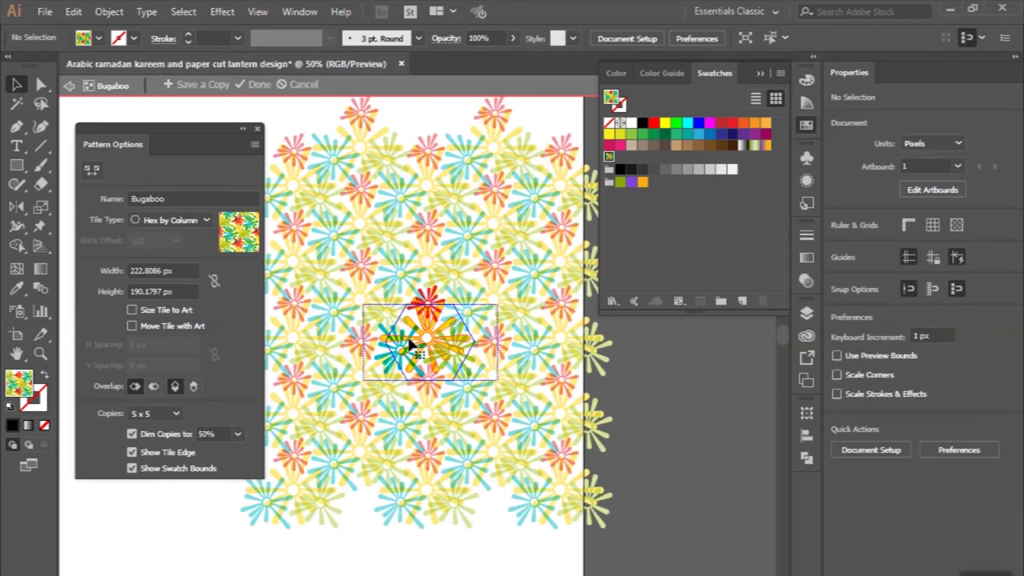
click(435, 285)
key(Delete)
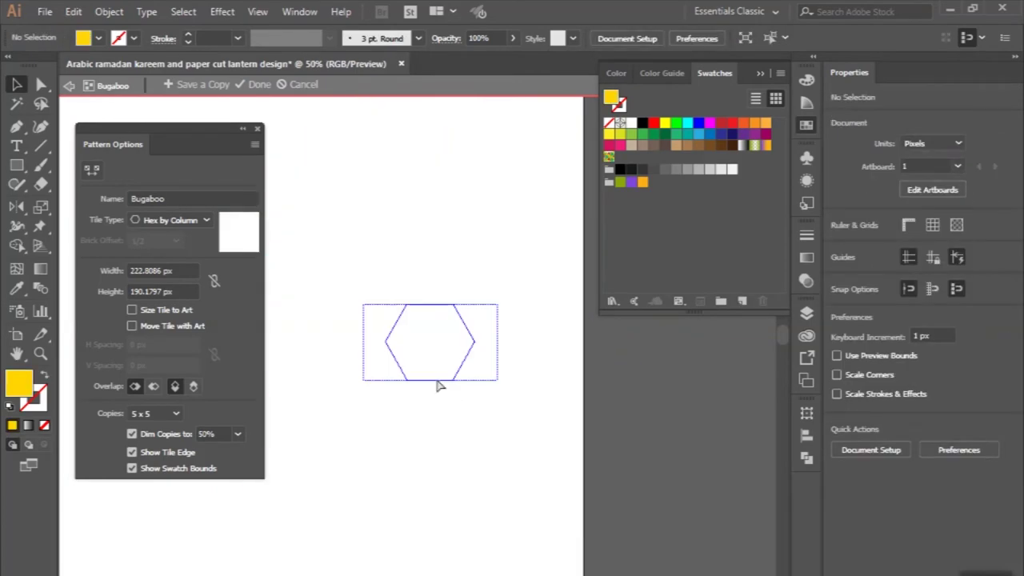
key(ctrl+v)
Scale the pasted motif to about 96.5 × 190 px and shift it about 31 px right.
scroll(424, 156, up, 1)
scroll(424, 156, up, 1)
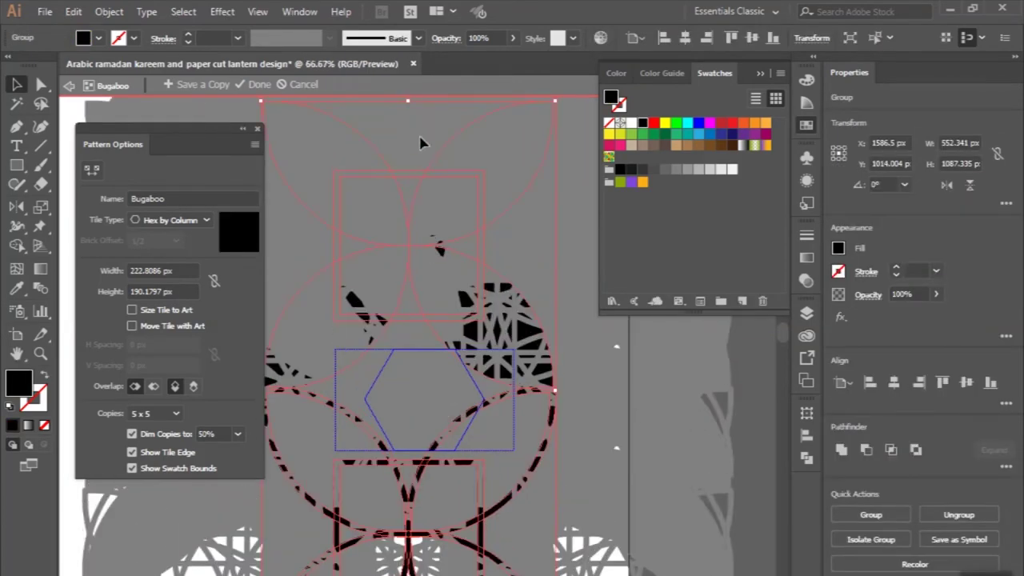
drag(409, 103, 400, 274)
scroll(400, 275, up, 1)
drag(404, 340, 413, 376)
mouse_move(407, 460)
mouse_down()
mouse_move(432, 460)
mouse_move(429, 545)
mouse_up()
scroll(428, 488, down, 2)
scroll(432, 447, up, 2)
scroll(431, 424, up, 1)
drag(429, 405, 429, 415)
scroll(429, 416, down, 4)
scroll(429, 420, up, 1)
scroll(429, 417, up, 2)
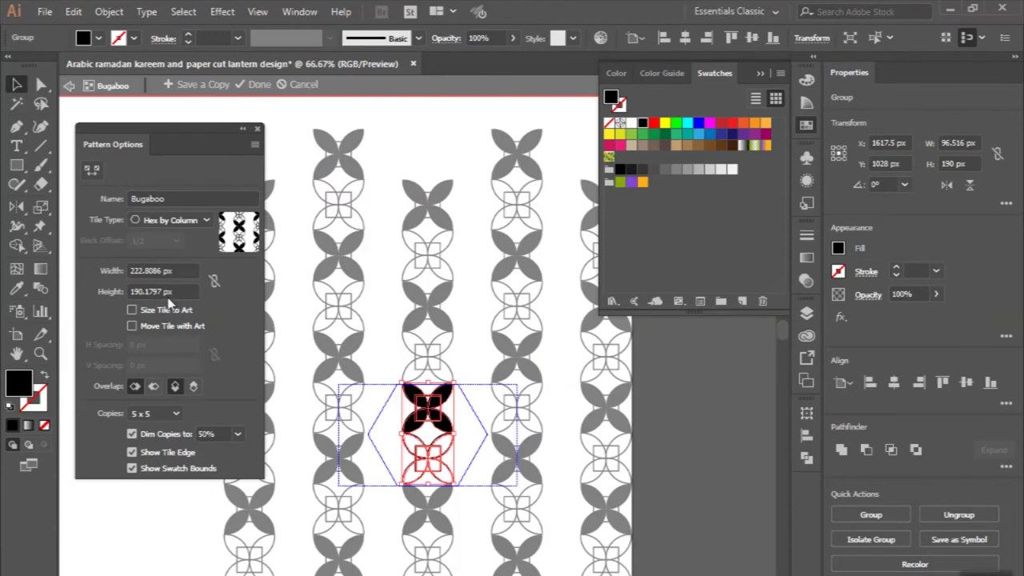
Set the pattern tile width and height to 450 px.
click(152, 270)
text(450)
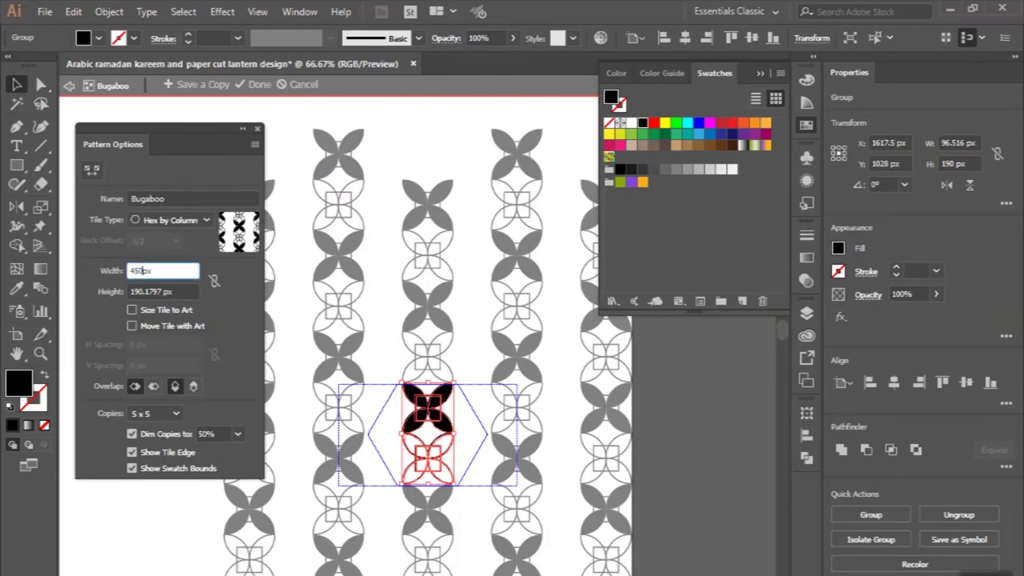
key(Return)
click(151, 294)
text(450)
key(Return)
Change the tile type from Grid to Brick by Row, keeping the 1/2 brick offset.
click(168, 220)
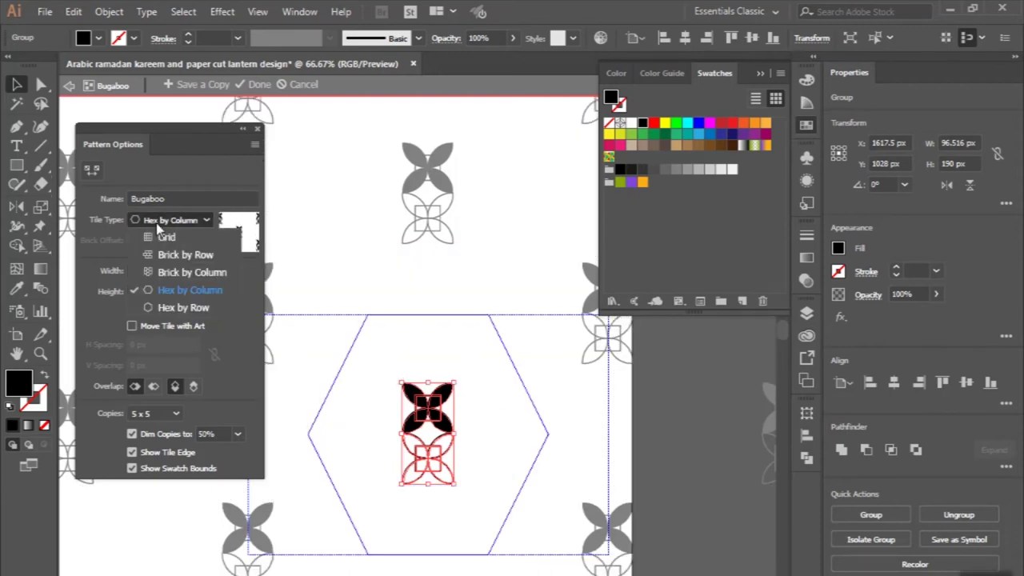
click(162, 239)
click(170, 221)
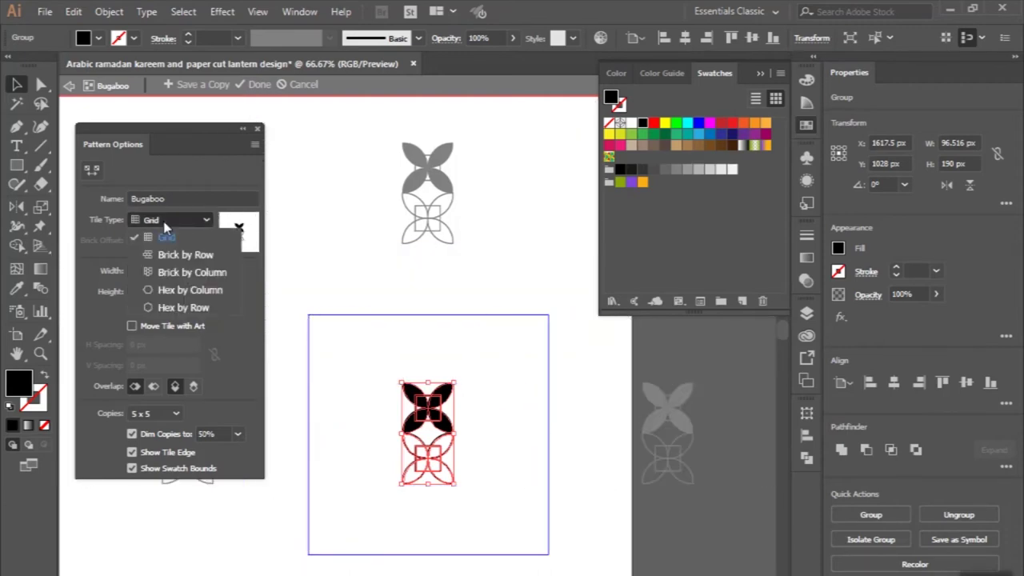
click(168, 255)
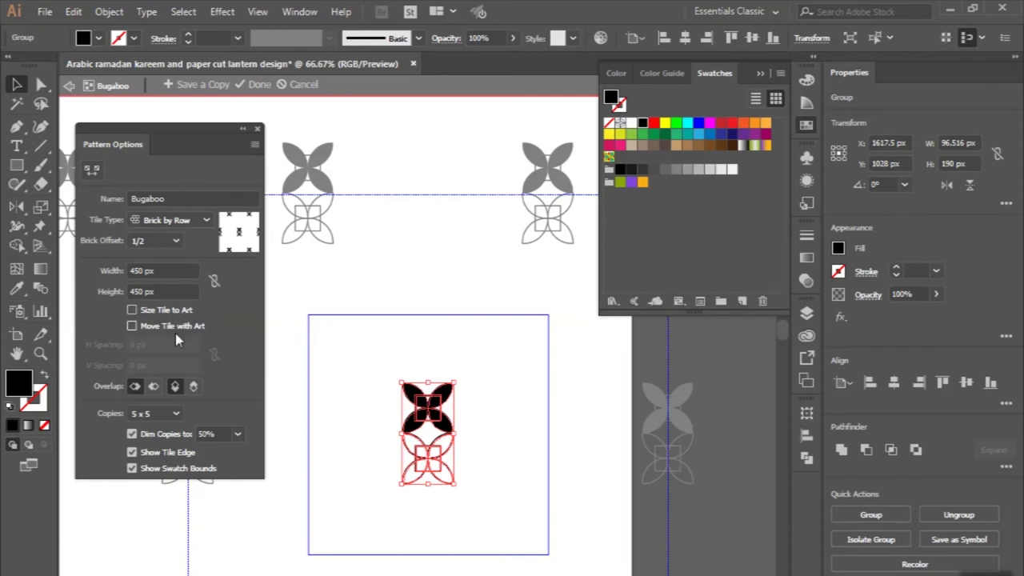
click(166, 246)
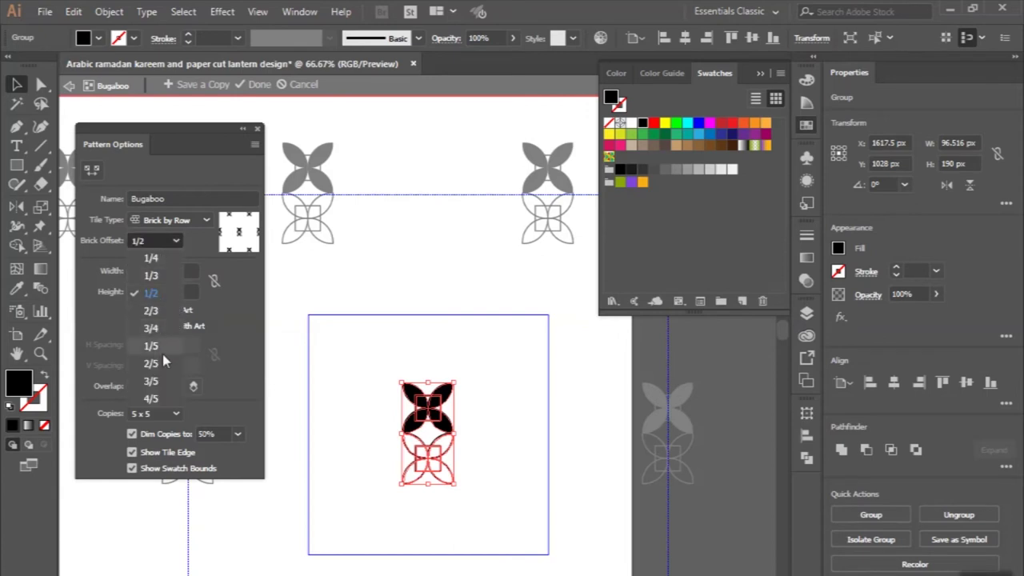
click(198, 255)
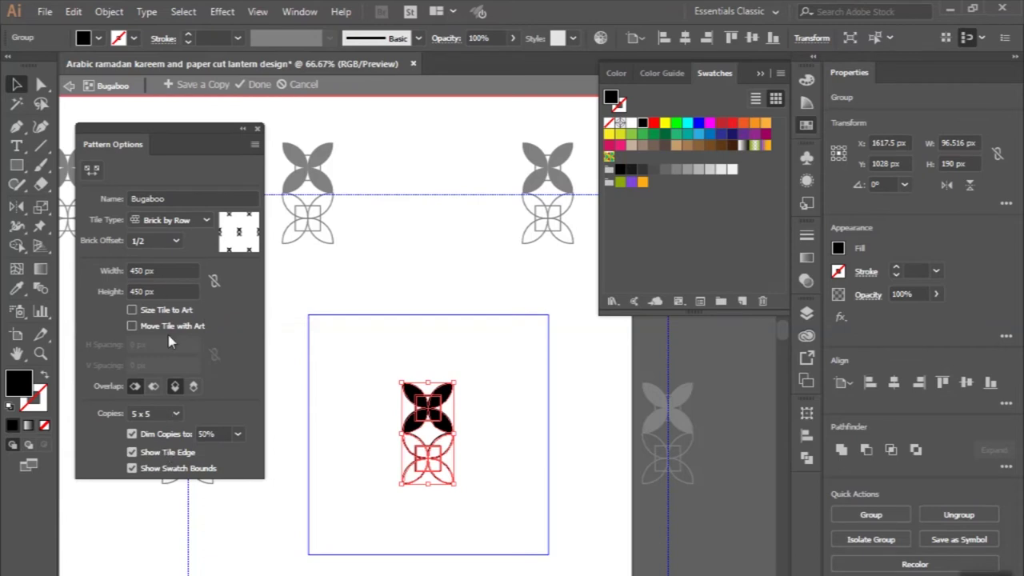
Preview the pattern with 9 x 9 copies and toggle Size Tile to Art.
click(174, 413)
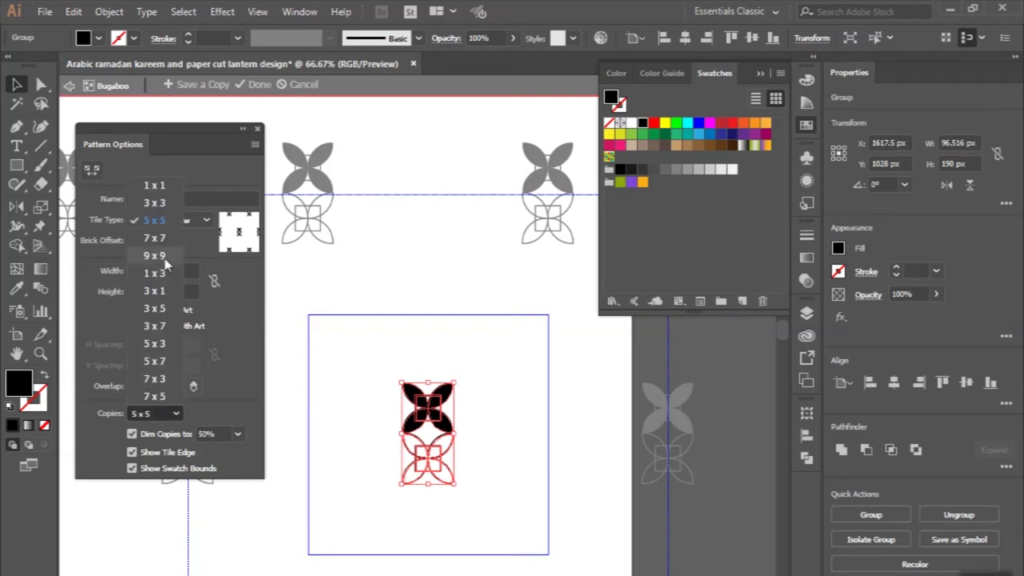
click(156, 256)
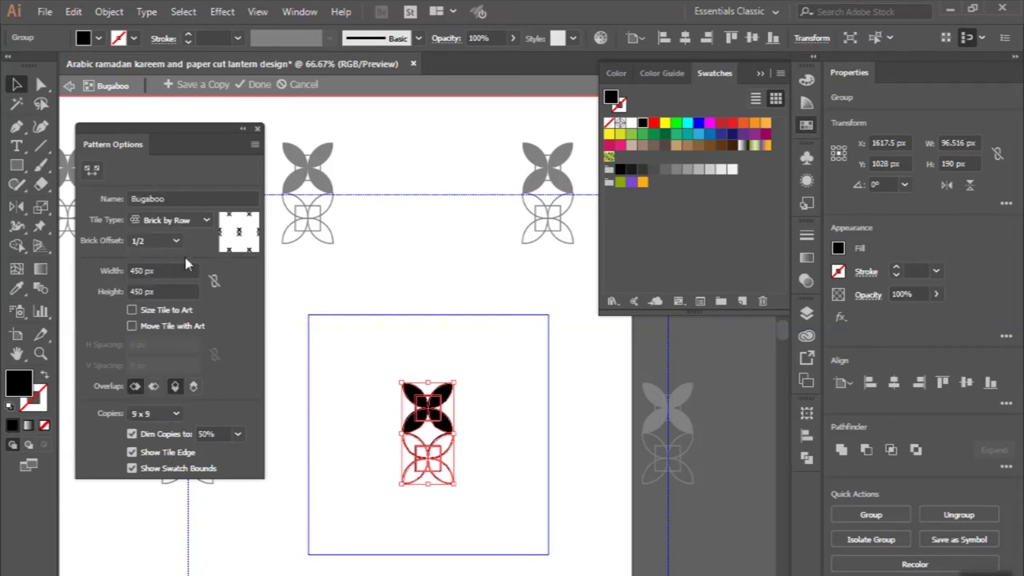
click(170, 314)
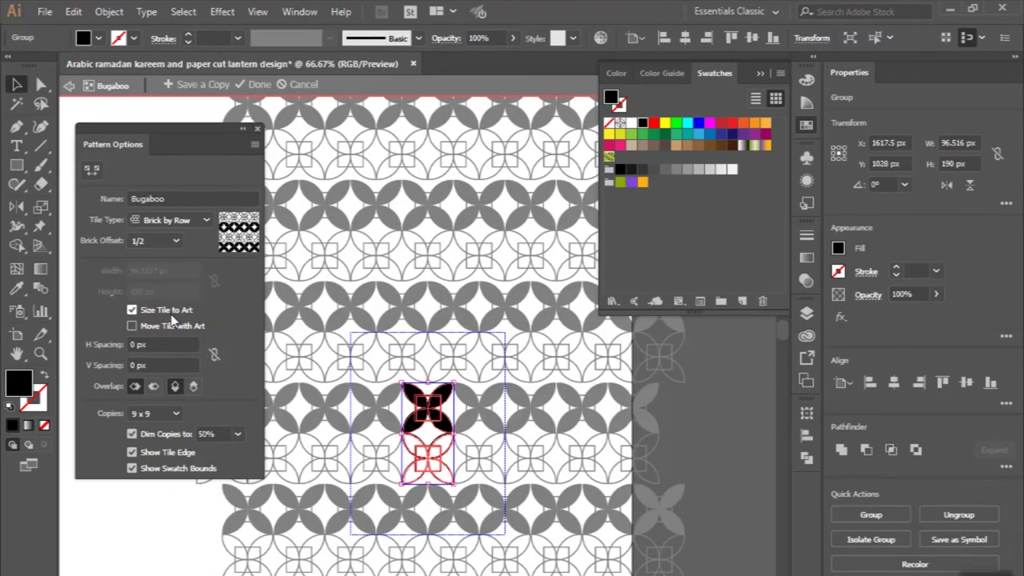
click(170, 314)
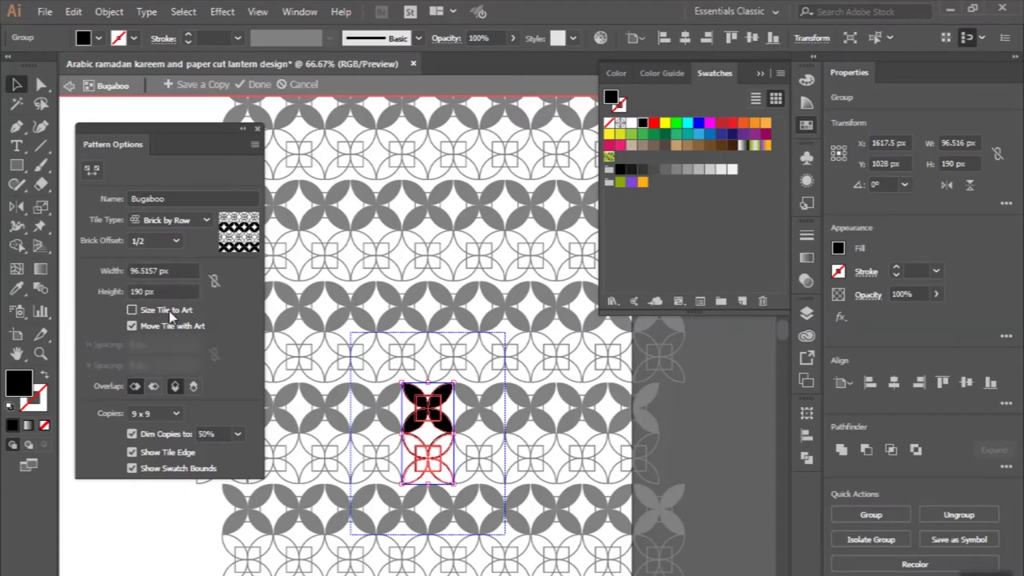
click(169, 315)
click(170, 326)
Set the tile width to 107 px, then widen it toward 200 px.
click(147, 272)
double_click(148, 272)
text(107)
key(Return)
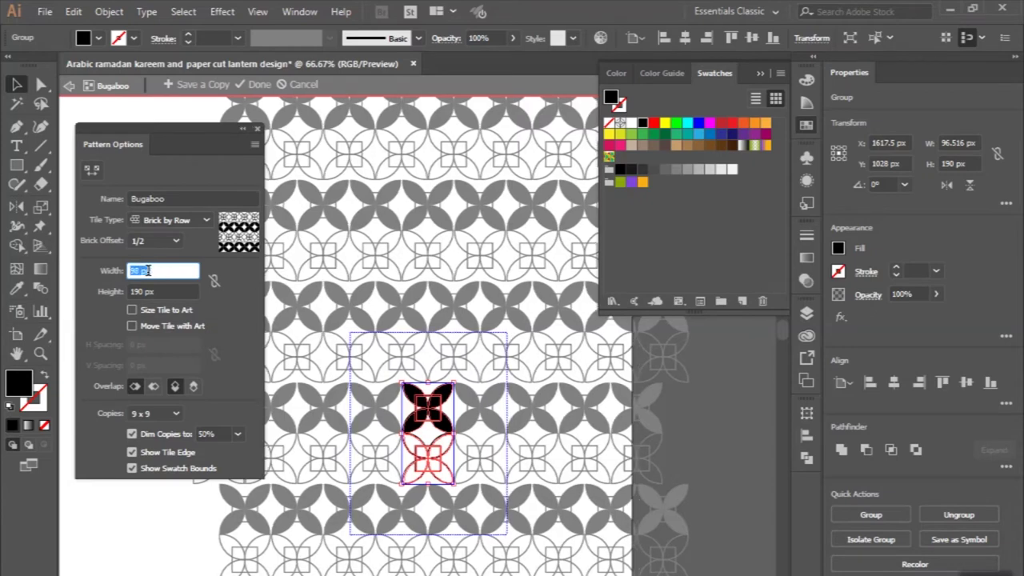
key(Up)
key(Up)
key(Up)
key(Up)
key(Up)
key(Up)
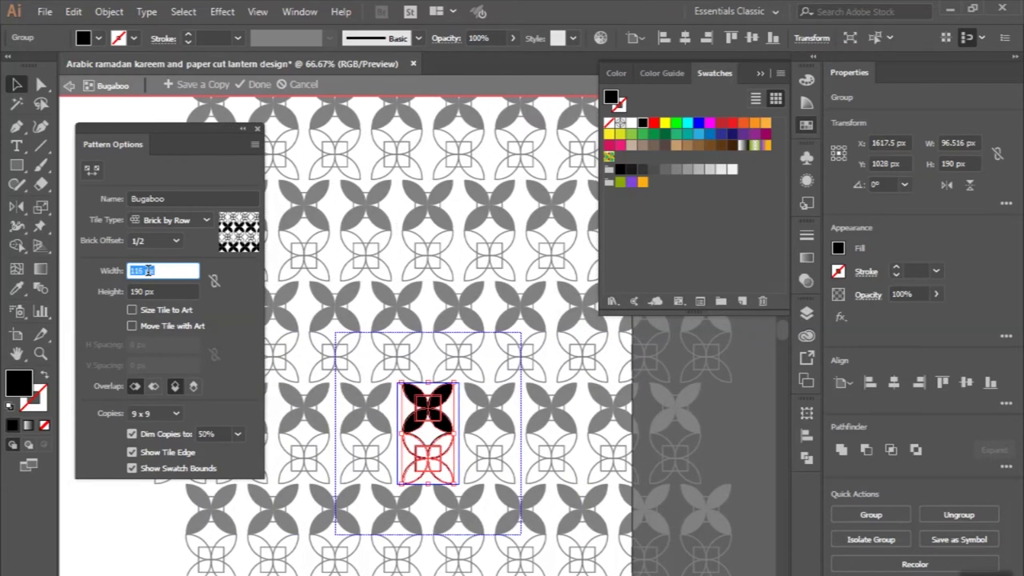
key(Up)
key(Up)
key(Up)
key(Up)
key(Up)
key(Up)
key(Up)
key(Up)
key(Up)
key(Up)
key(Up)
key(Up)
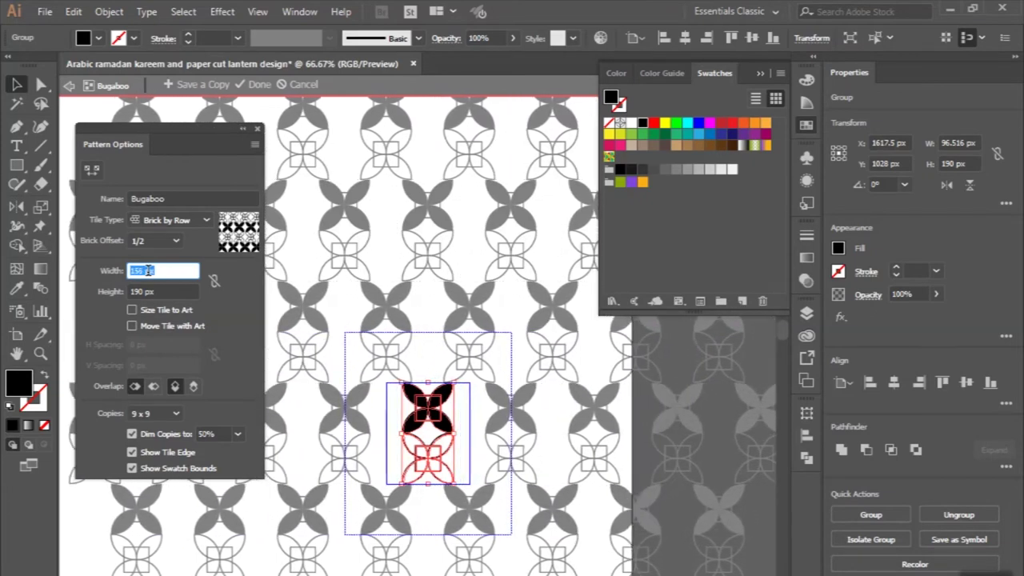
key(Up)
key(Up)
key(Up)
key(Up)
key(Up)
key(Up)
key(Up)
key(Up)
key(Up)
key(Up)
key(Up)
key(Up)
key(Up)
key(Up)
key(Up)
key(Up)
key(Up)
key(Up)
key(Up)
key(Up)
key(Up)
key(Up)
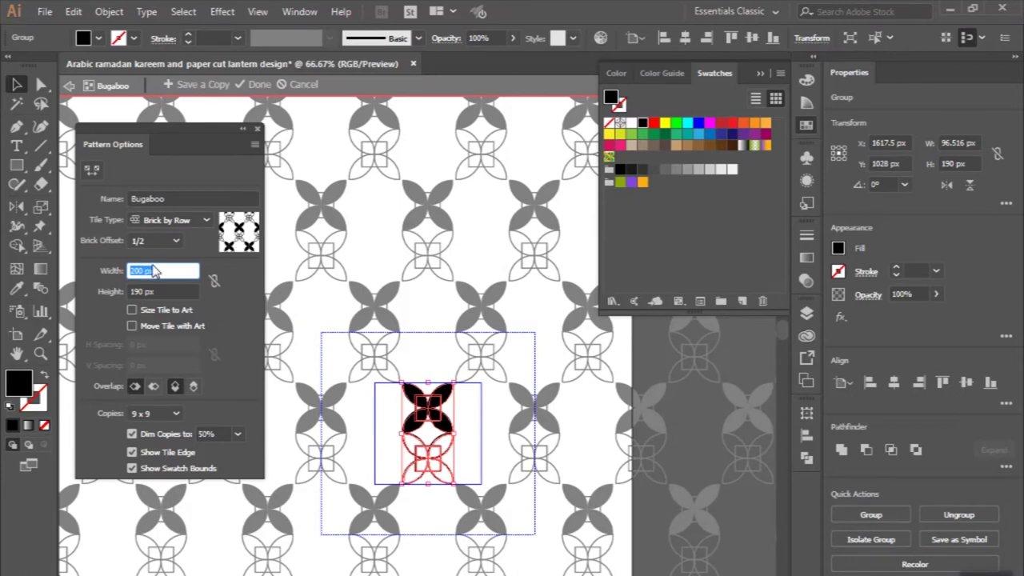
Switch the tile type to Hex by Row and set the tile height to 200 px.
click(164, 243)
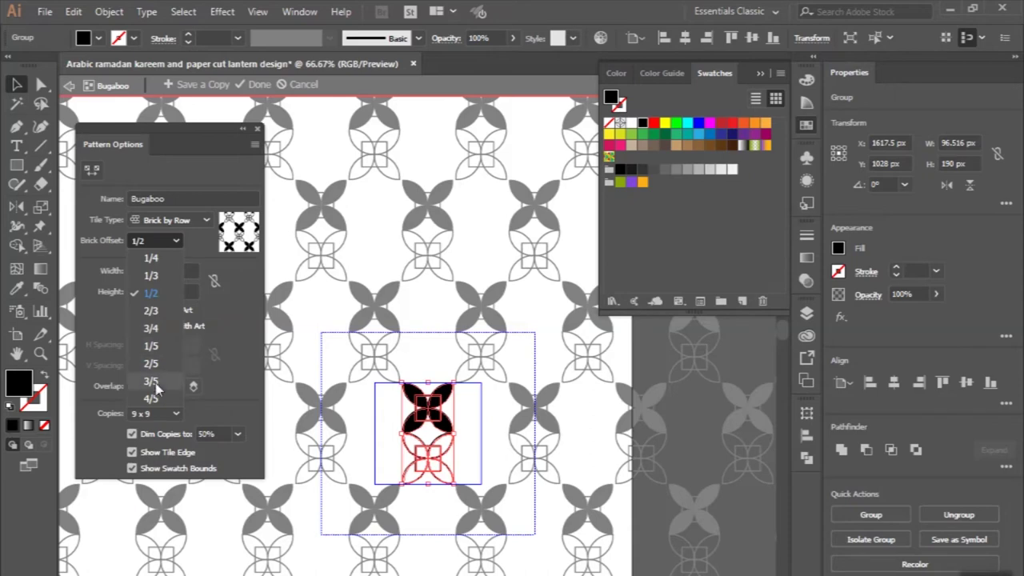
click(171, 220)
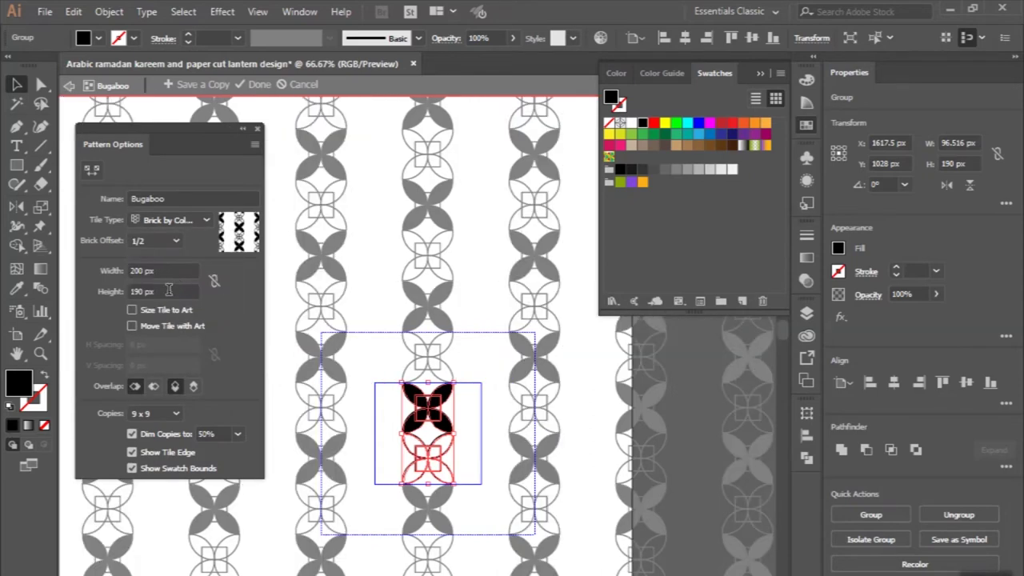
click(173, 220)
click(174, 293)
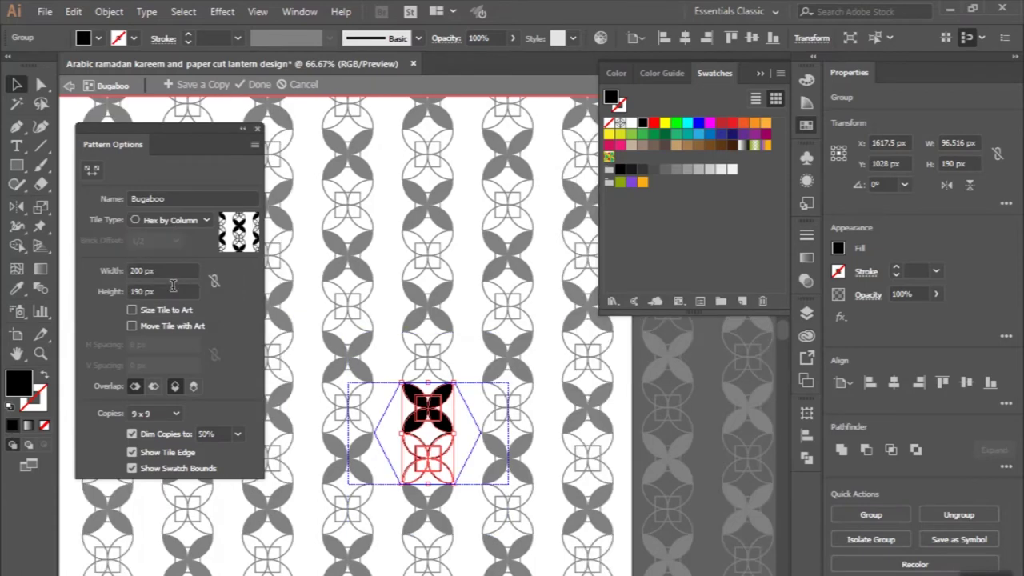
click(169, 221)
click(166, 308)
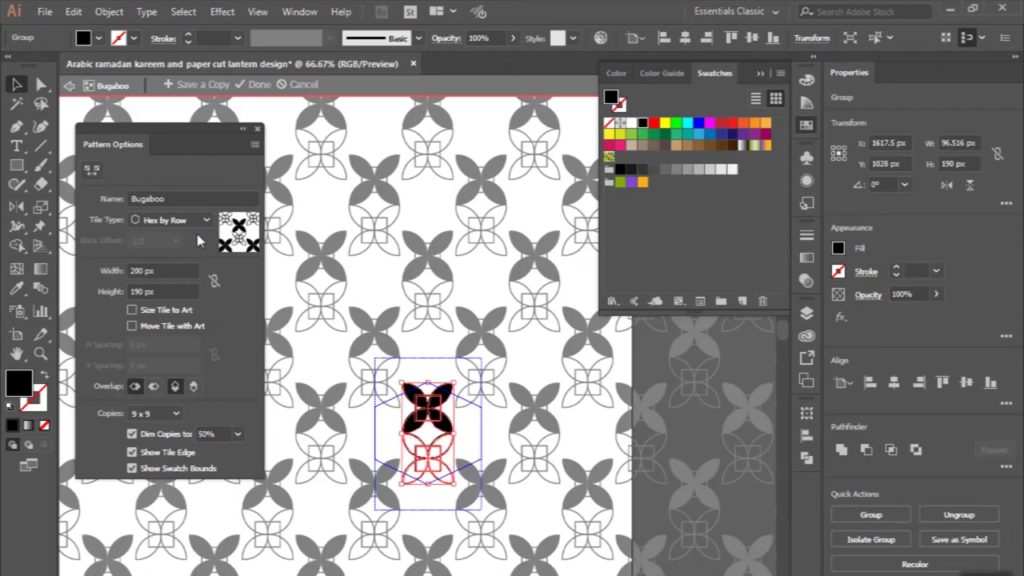
double_click(140, 291)
text(200)
key(Return)
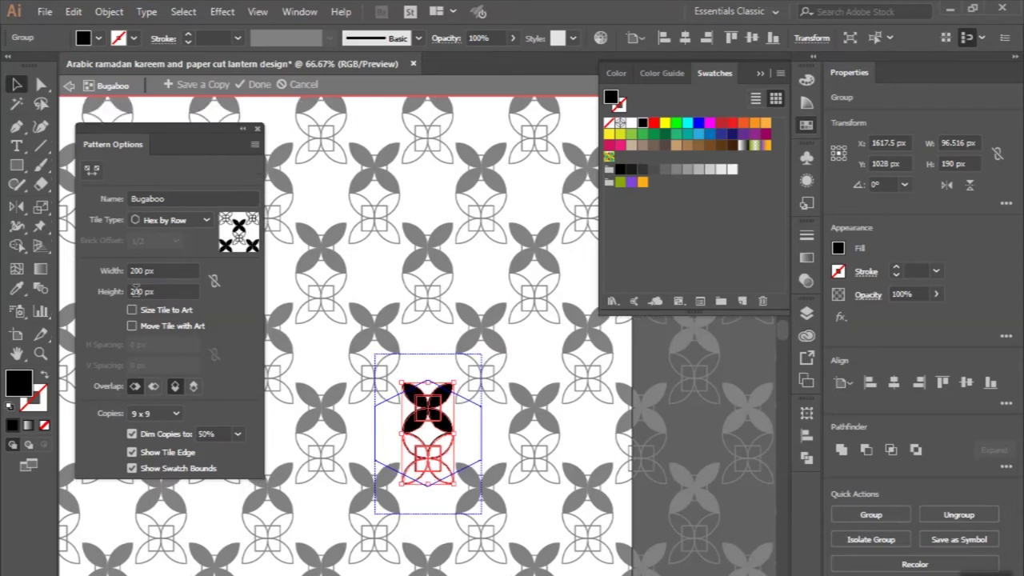
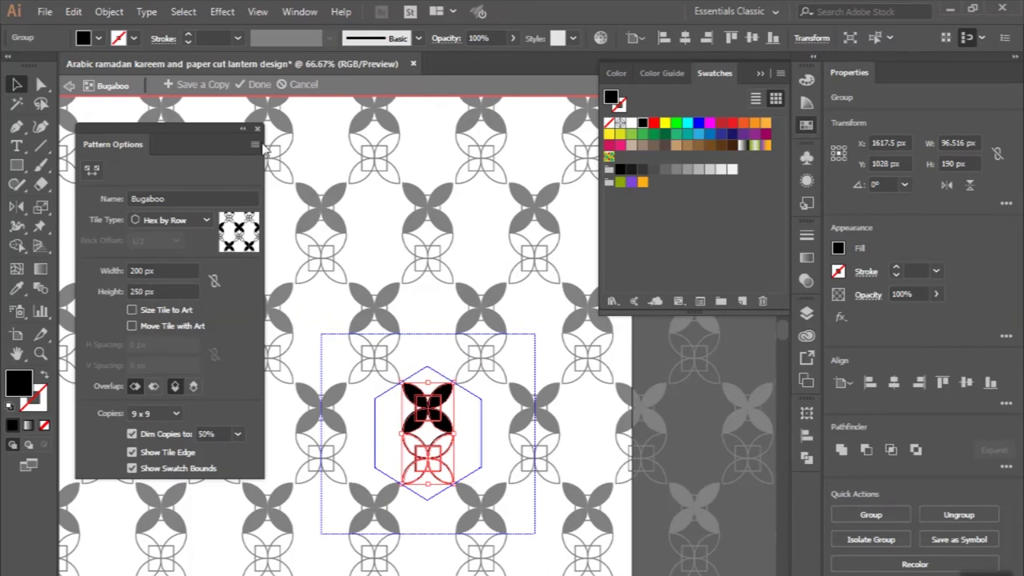
Rename the pattern to 'pattern new' and exit pattern editing mode.
click(176, 198)
double_click(176, 199)
text(pattern new)
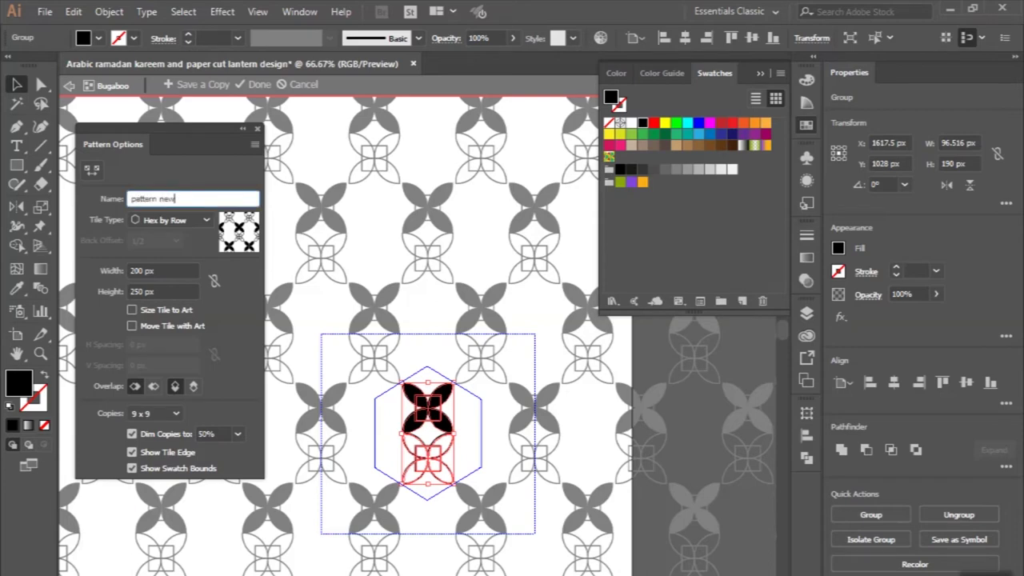
key(Return)
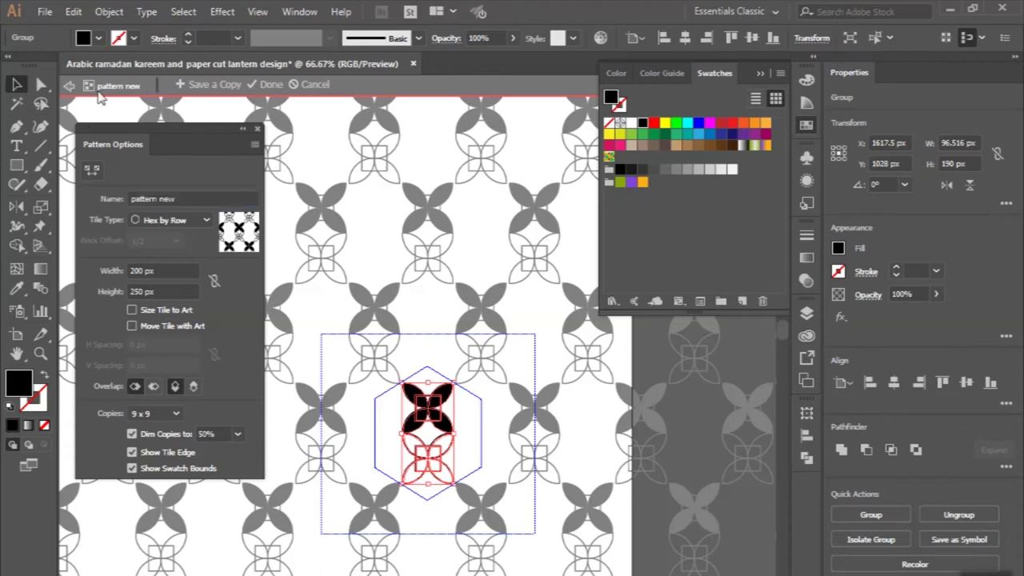
click(257, 128)
scroll(313, 156, down, 1)
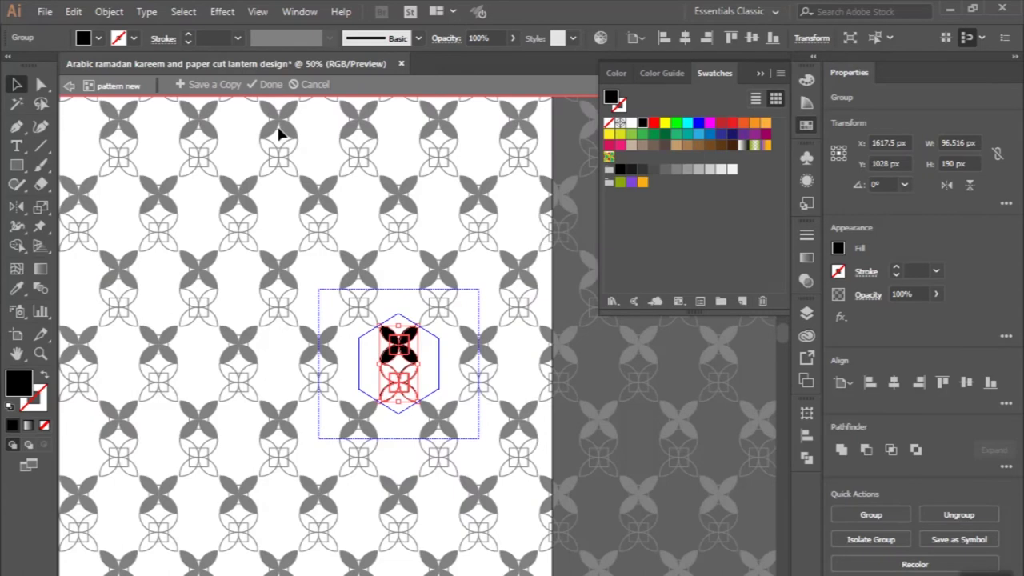
key(Escape)
Fade the pattern-filled square to 10% opacity.
scroll(248, 137, down, 2)
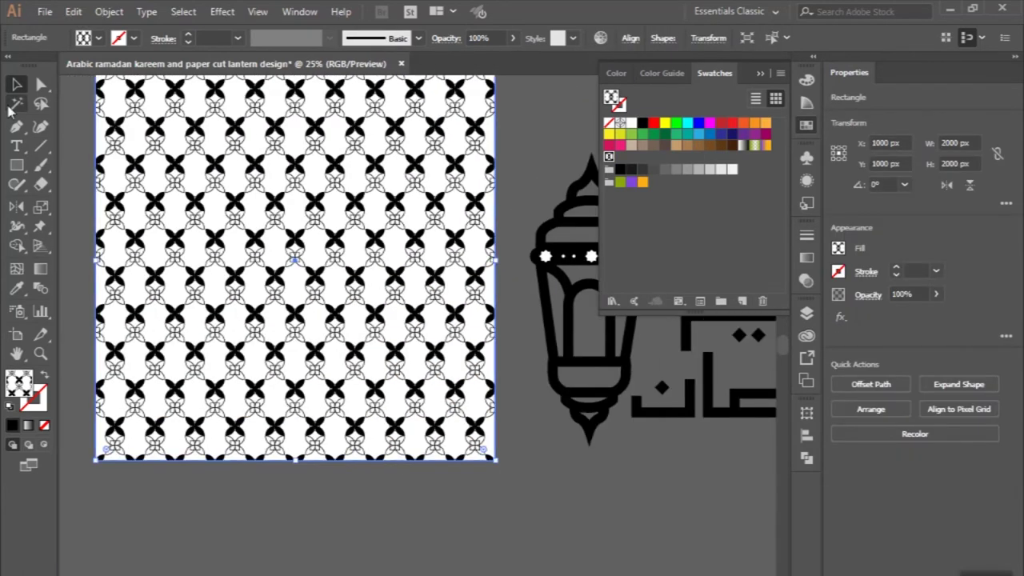
scroll(86, 148, up, 2)
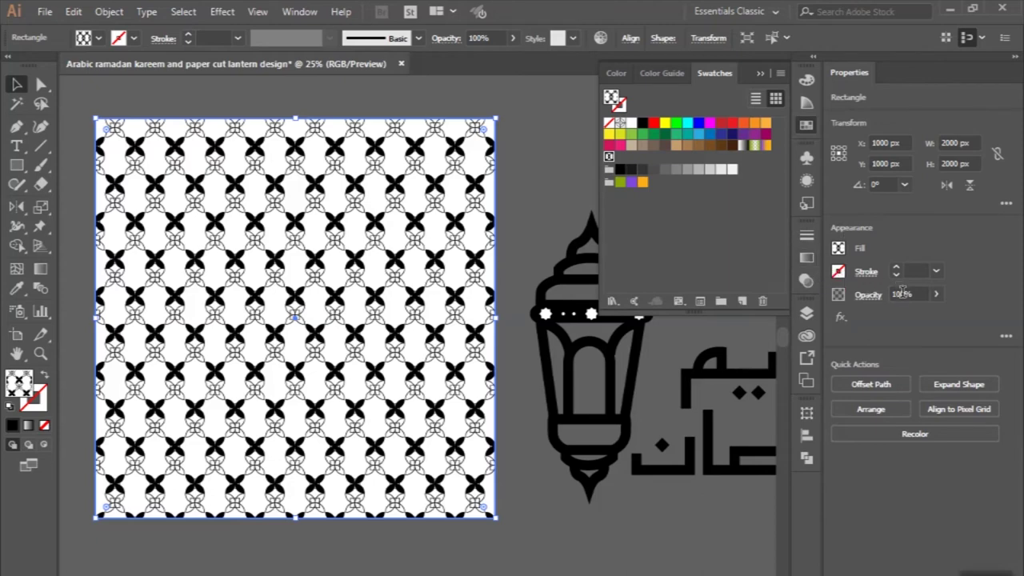
click(902, 293)
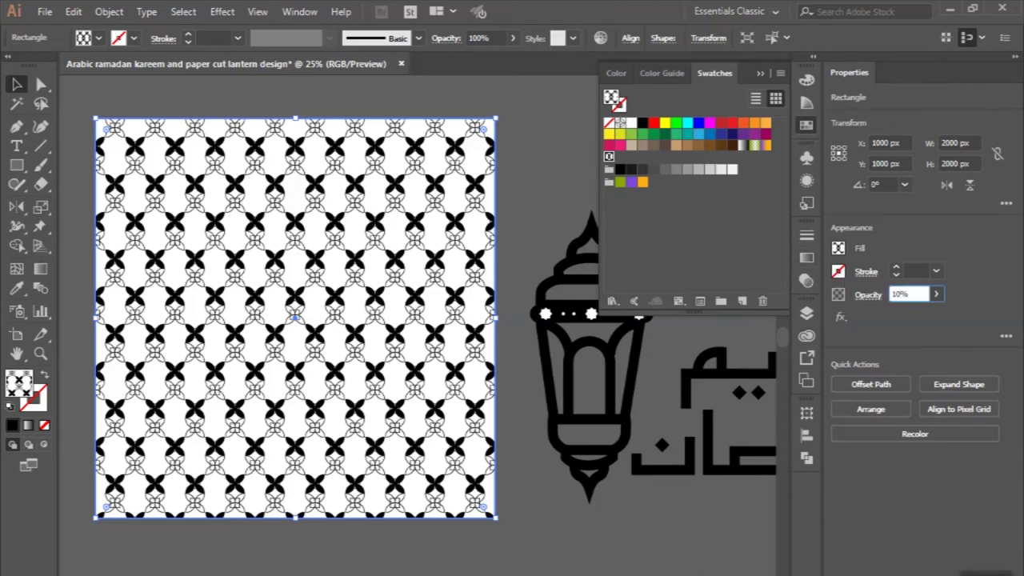
key(Return)
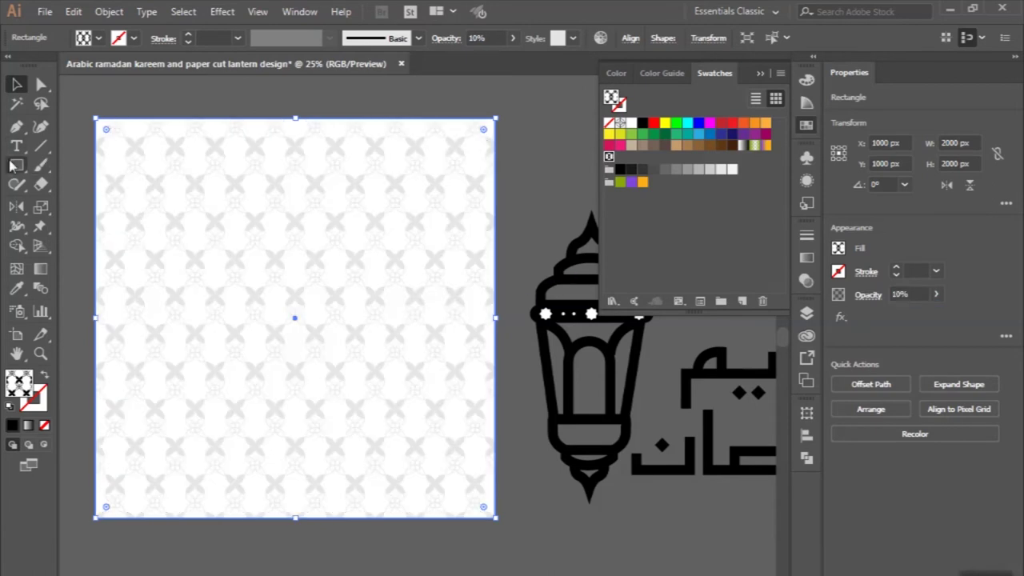
Draw a 2000 × 2000 px square with the Rectangle tool.
click(14, 164)
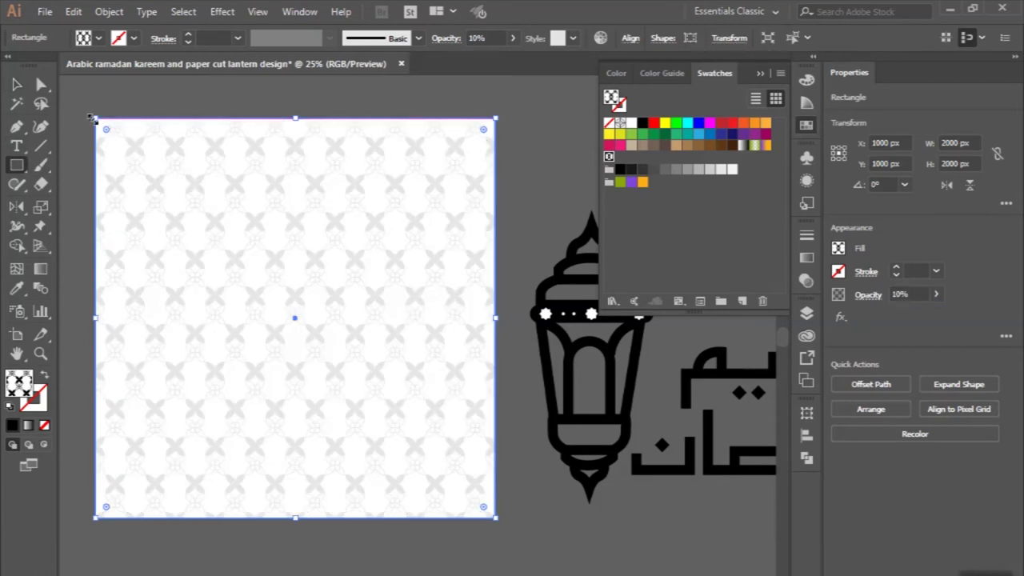
click(86, 104)
key(Return)
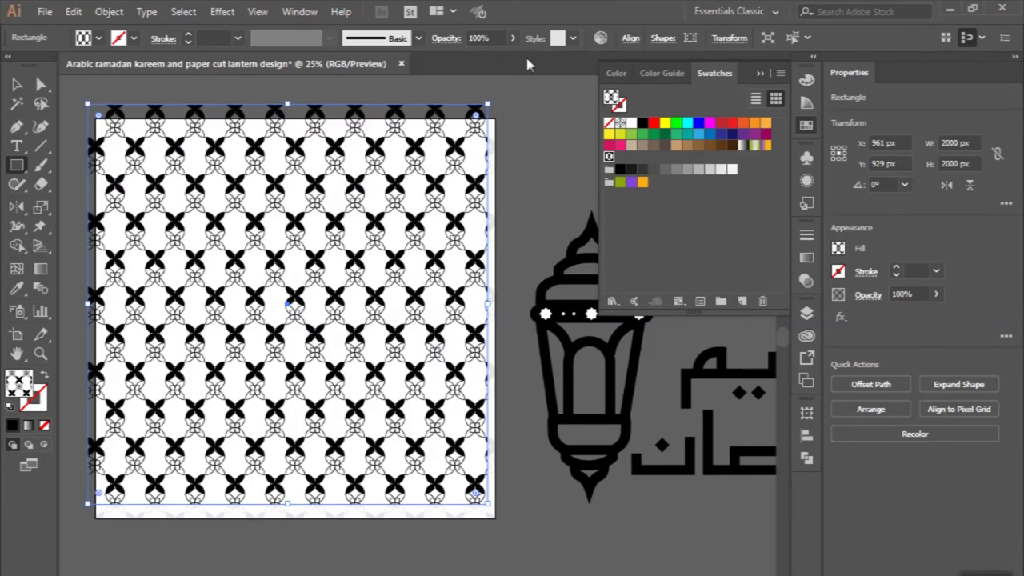
Align the new square to the artboard on both axes and fill it orange-red.
click(631, 38)
click(596, 80)
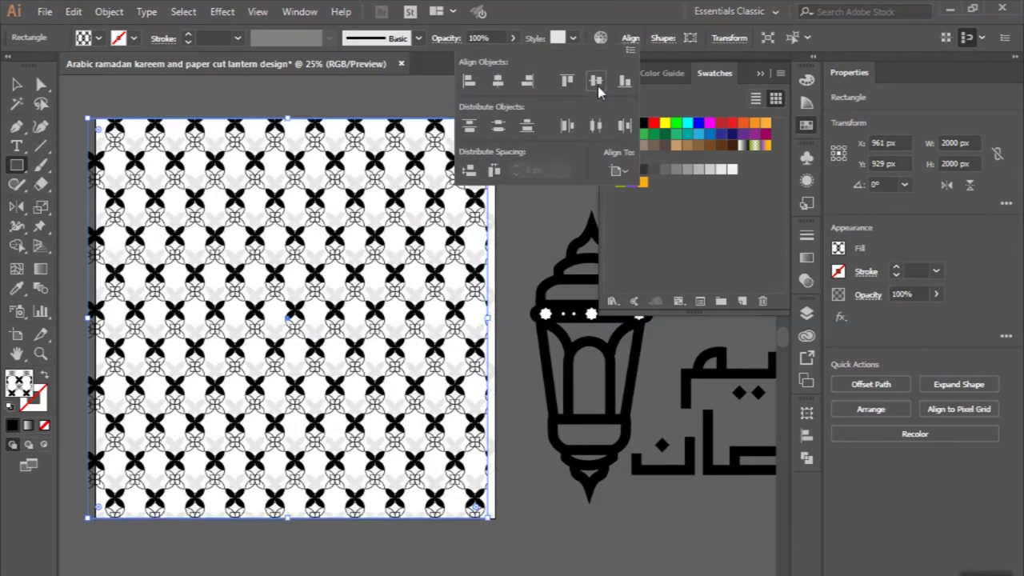
click(498, 80)
click(16, 84)
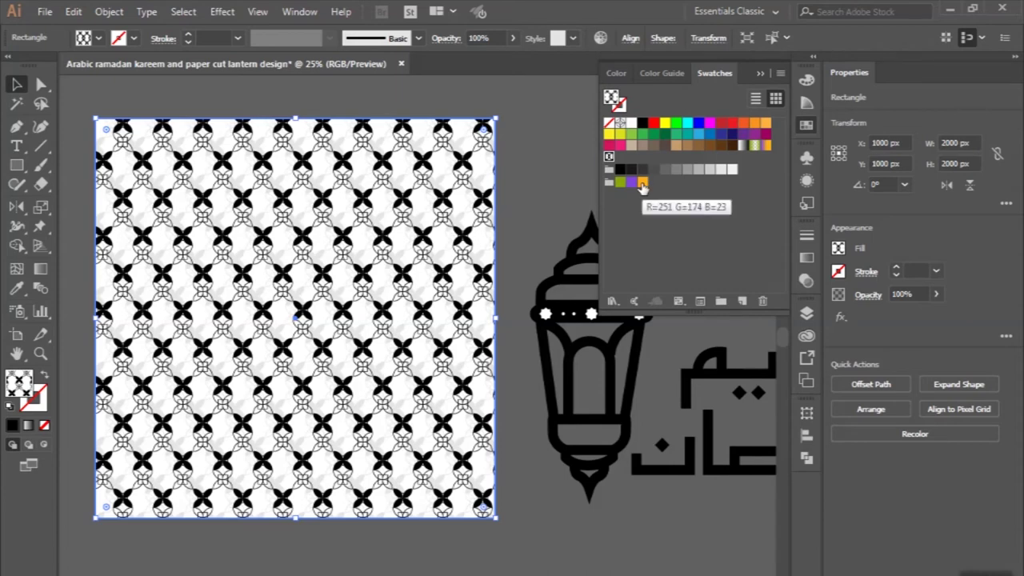
click(744, 122)
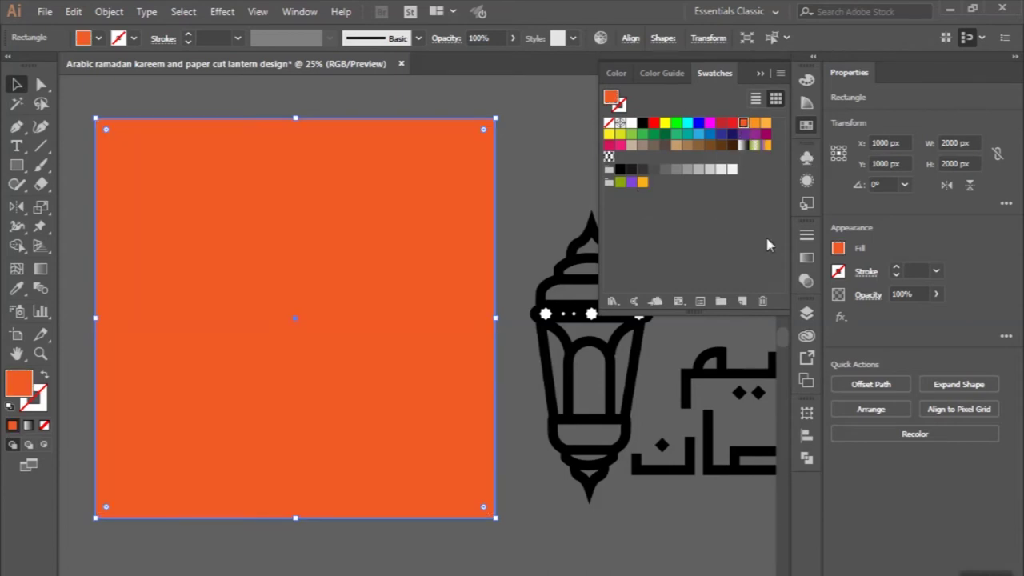
click(807, 257)
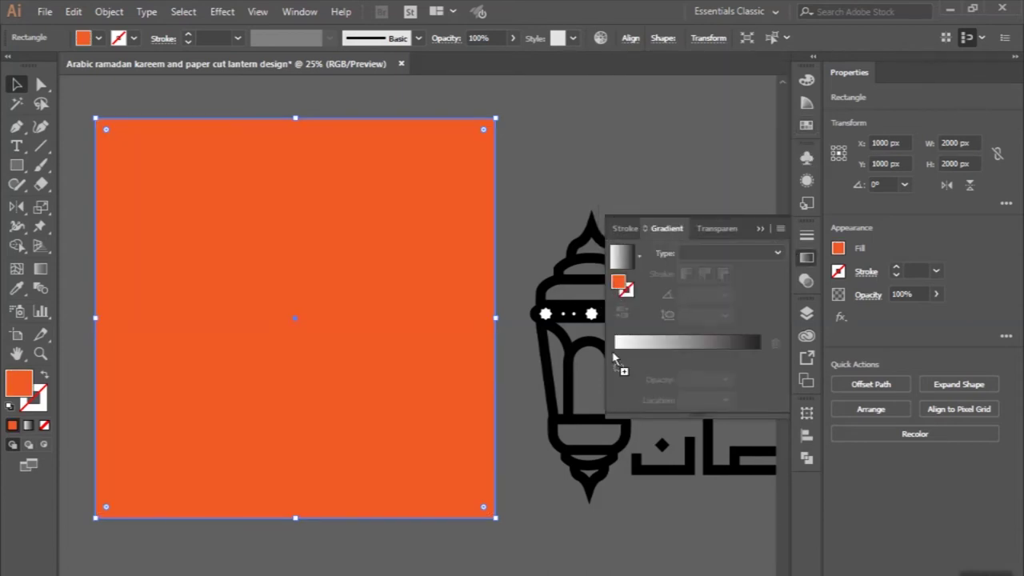
Turn the orange fill into a linear gradient with a golden-yellow ffdc00 end stop.
click(623, 344)
double_click(759, 357)
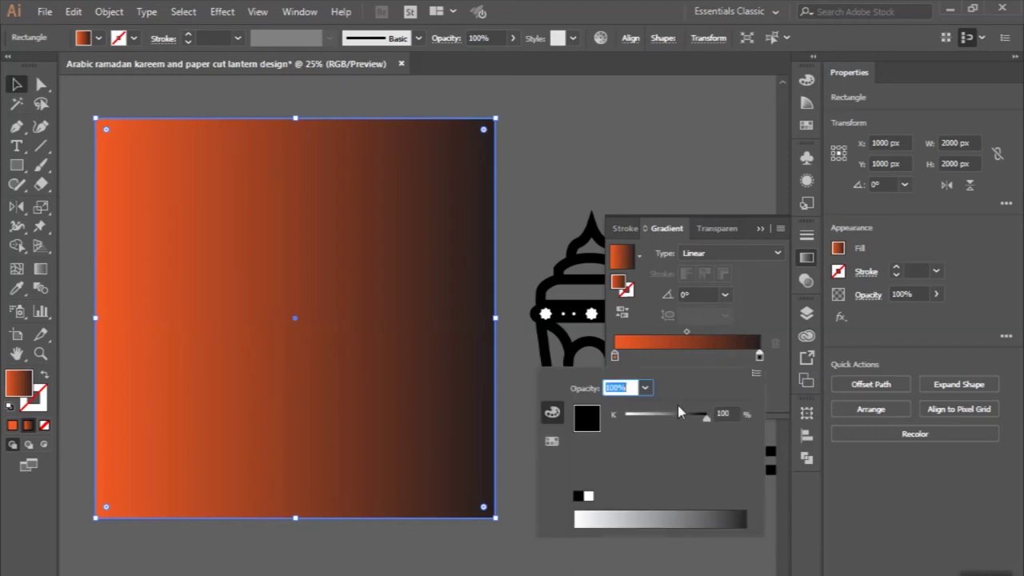
click(752, 373)
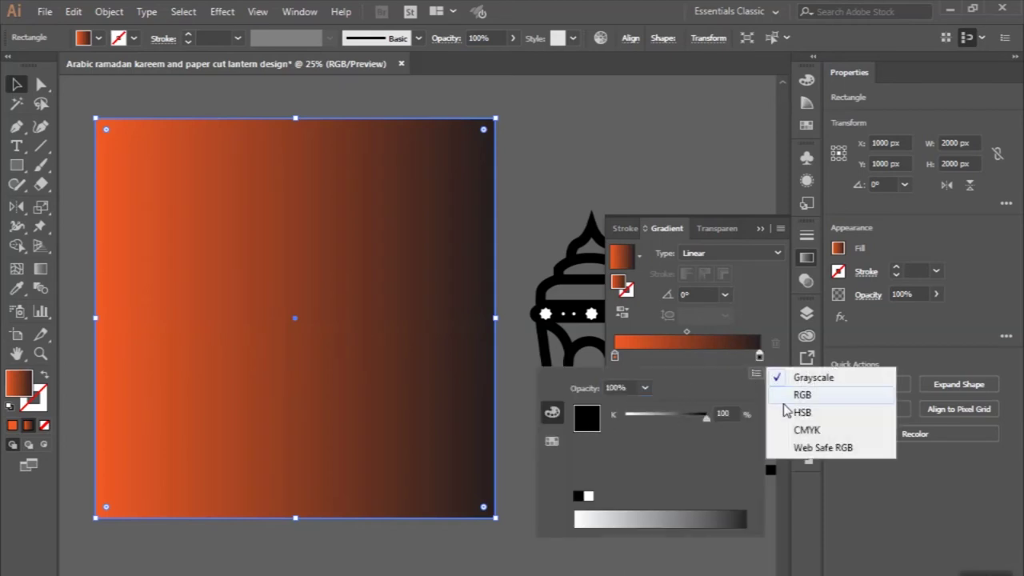
click(790, 392)
drag(629, 512, 608, 509)
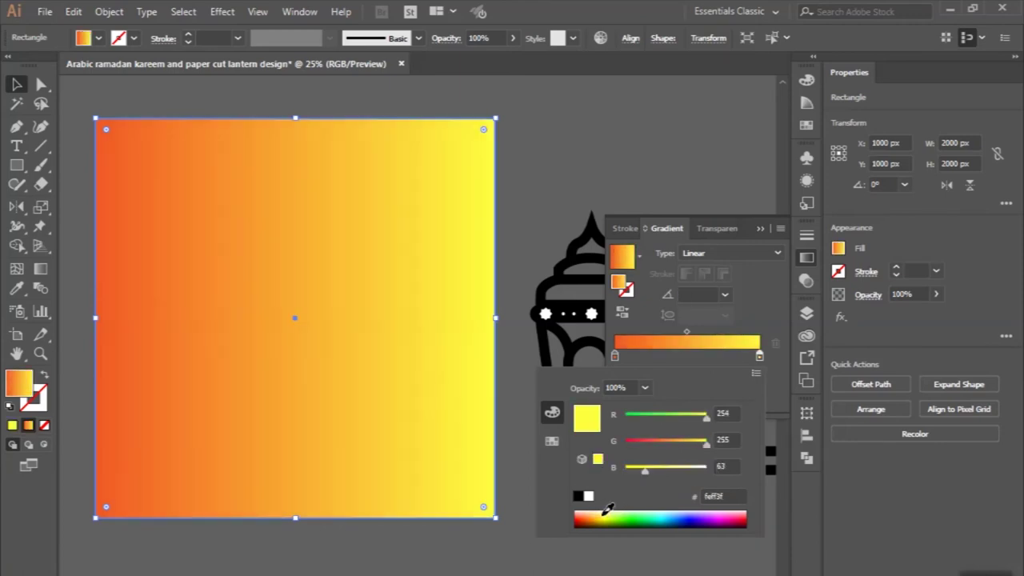
drag(608, 509, 604, 512)
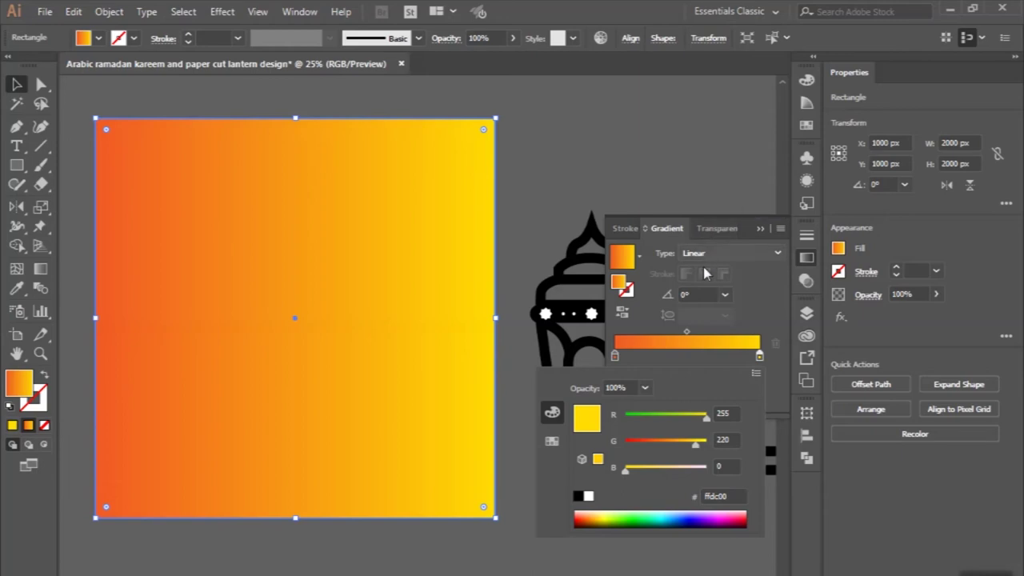
Run the gradient diagonally from orange bottom-left to yellow top-right.
click(725, 304)
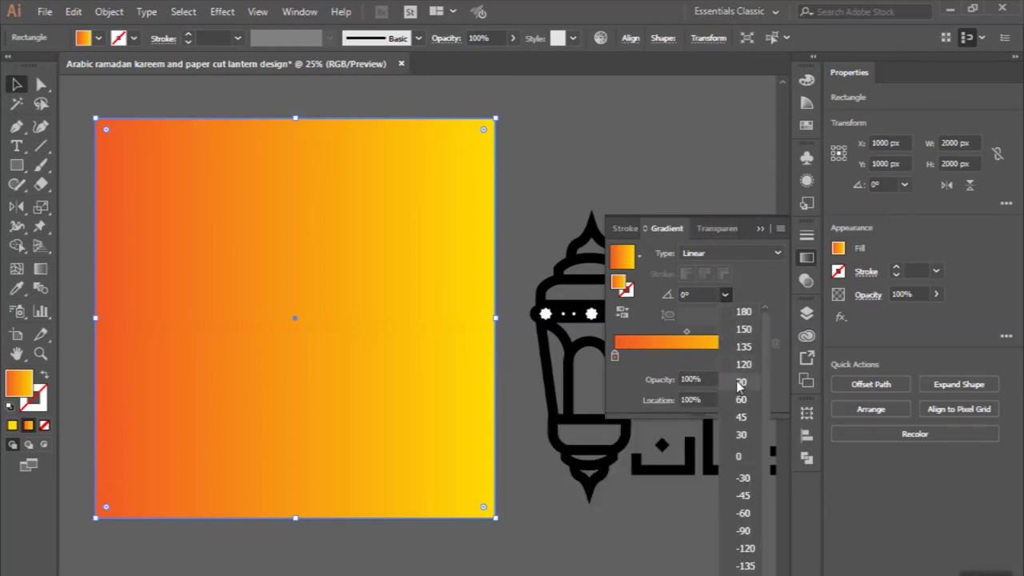
click(740, 382)
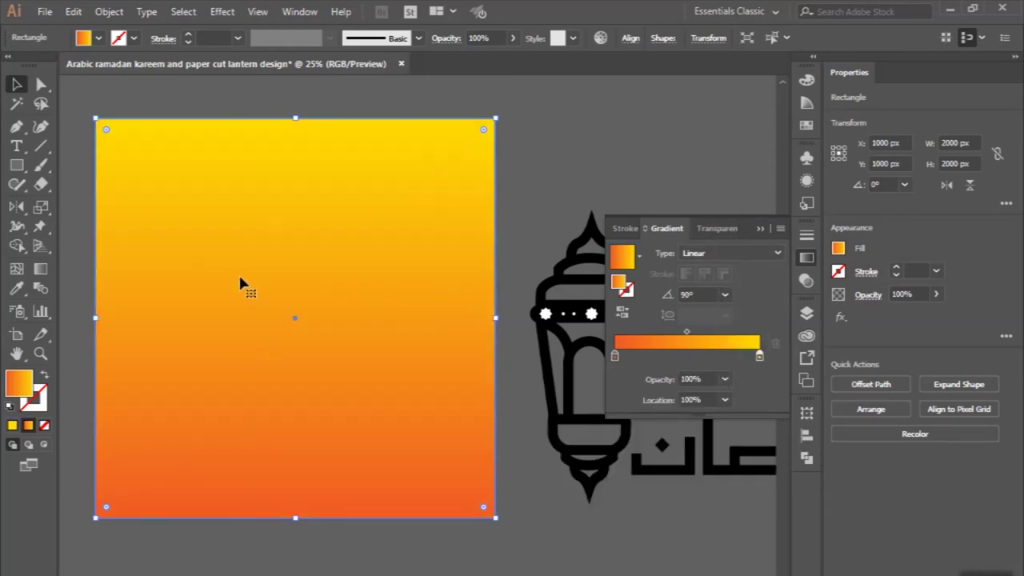
click(40, 269)
key(ctrl+minus)
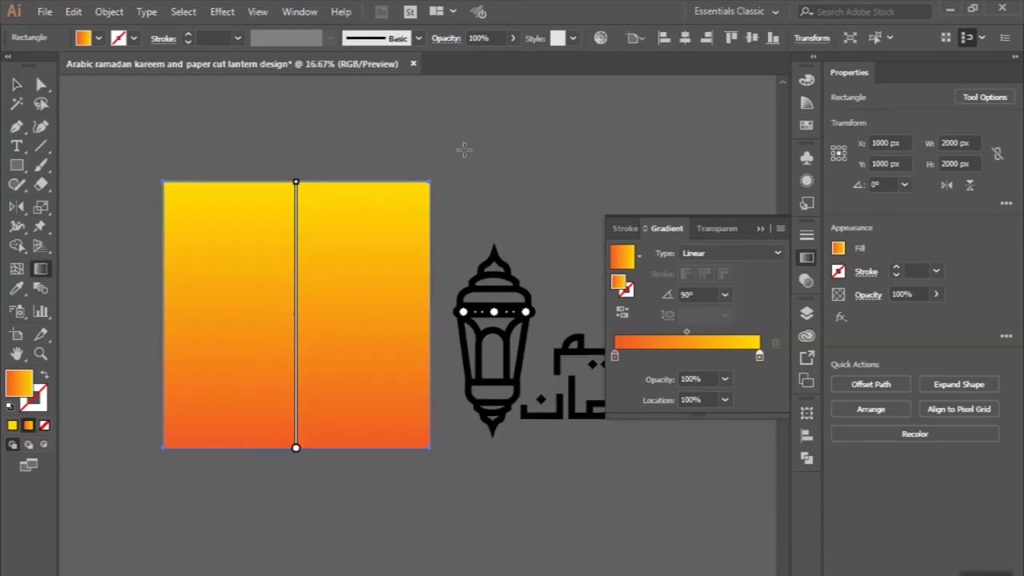
drag(466, 154, 215, 390)
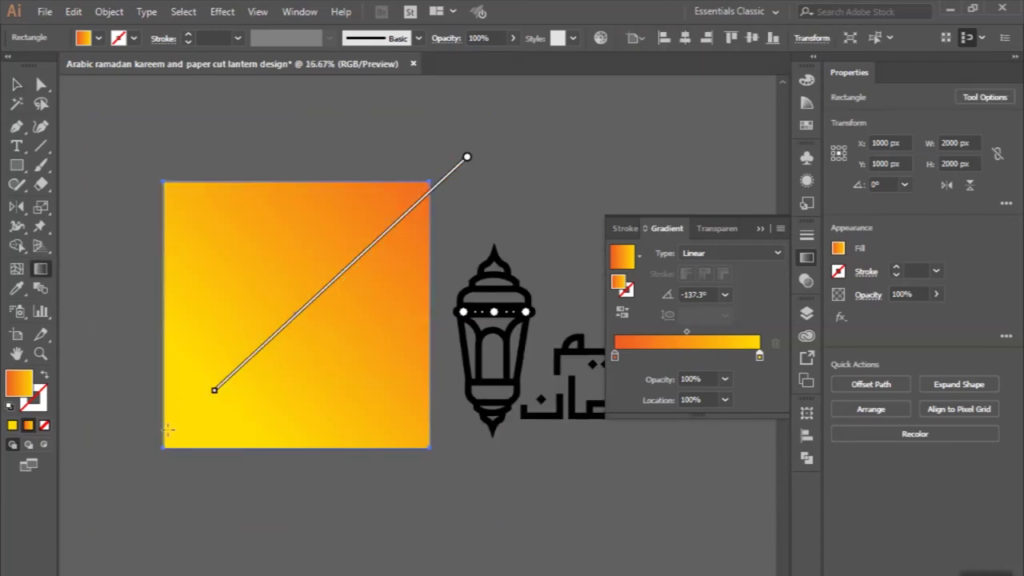
drag(149, 455, 392, 227)
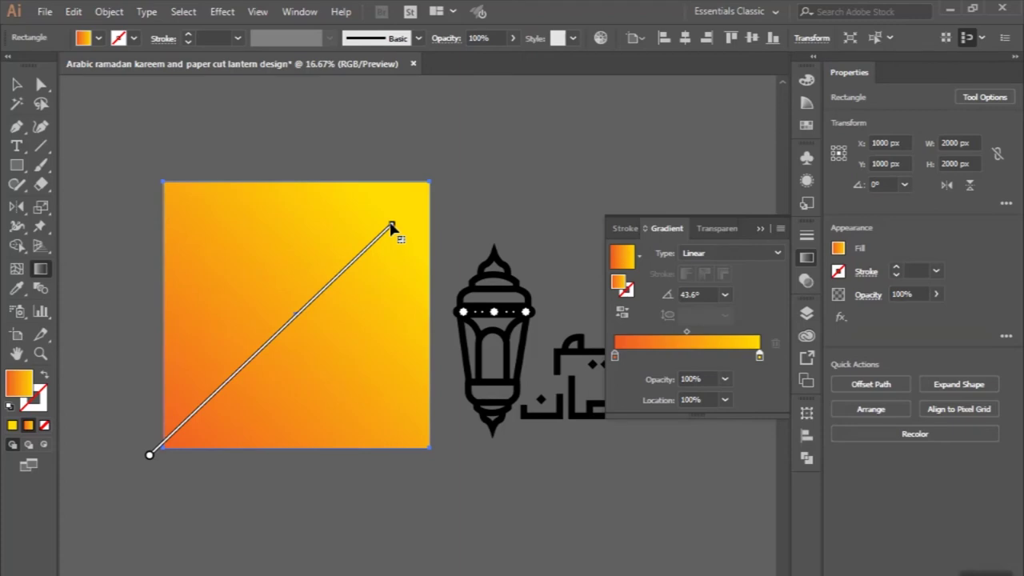
Send the gradient square to the back, behind the faded pattern.
key(v)
click(157, 155)
click(258, 246)
click(108, 11)
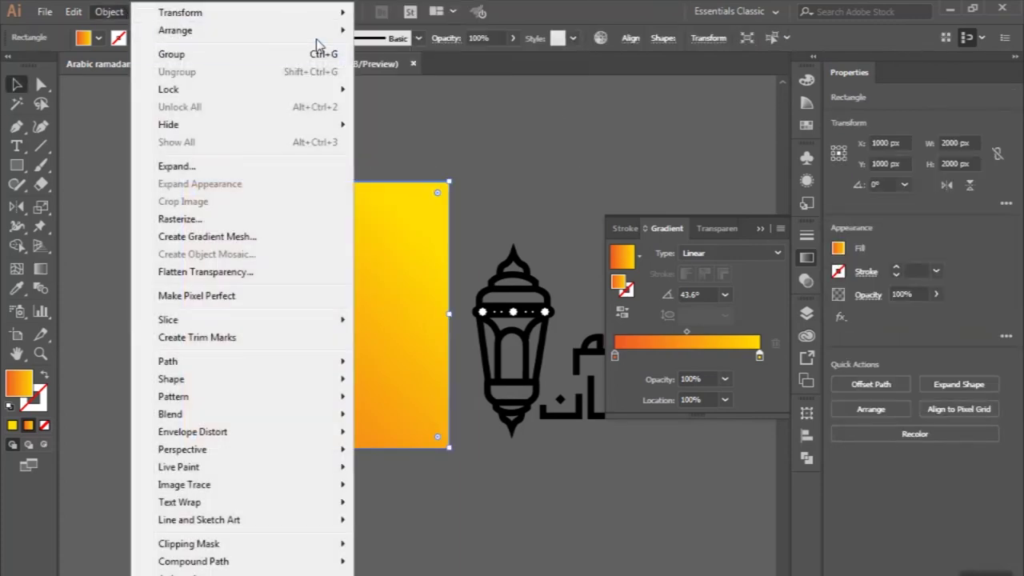
click(373, 141)
scroll(373, 142, down, 1)
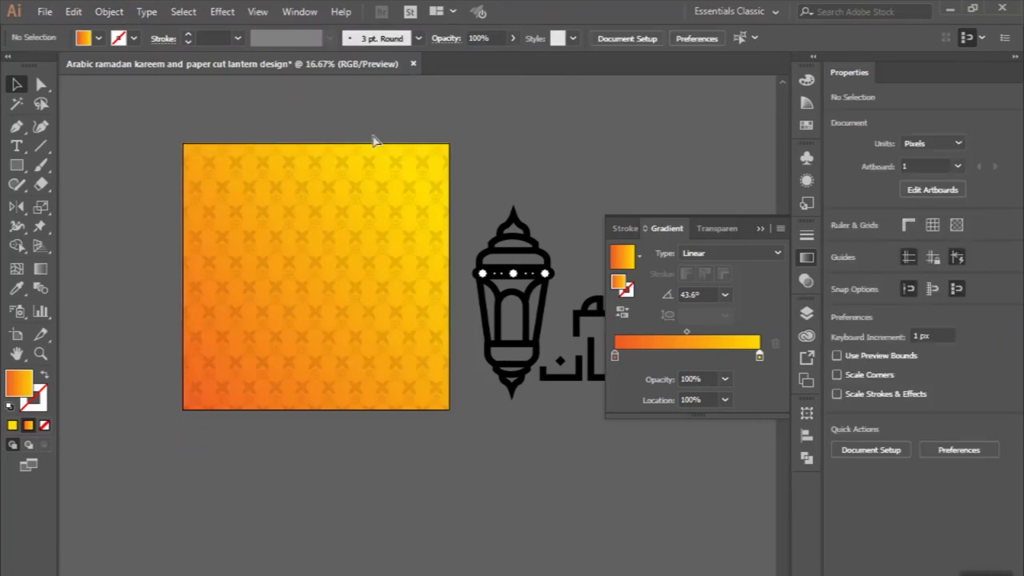
Duplicate the black lantern artwork below the original.
scroll(373, 141, right, 1)
click(452, 234)
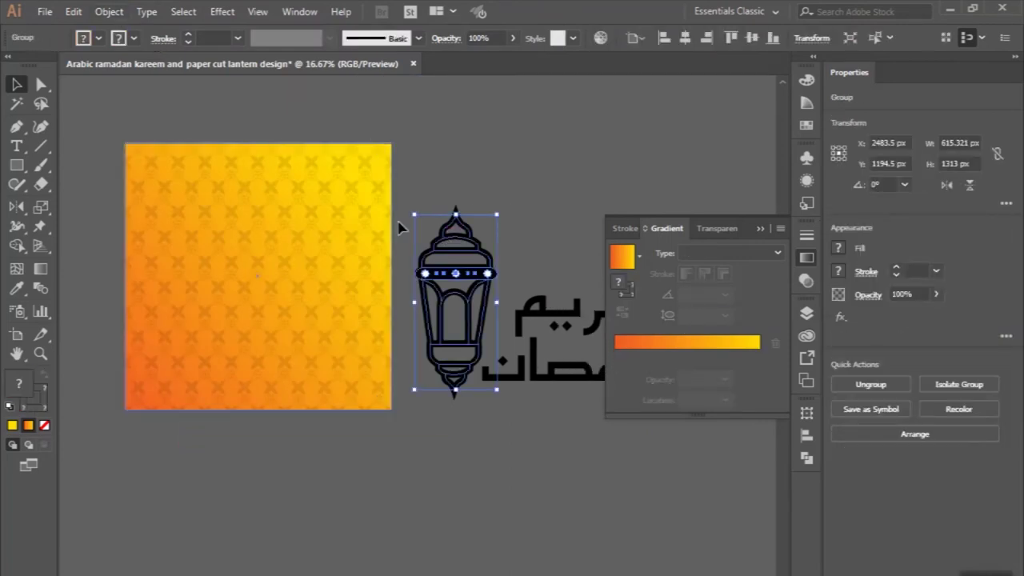
scroll(452, 248, down, 1)
mouse_move(455, 206)
mouse_down()
mouse_move(439, 414)
mouse_move(452, 417)
mouse_up()
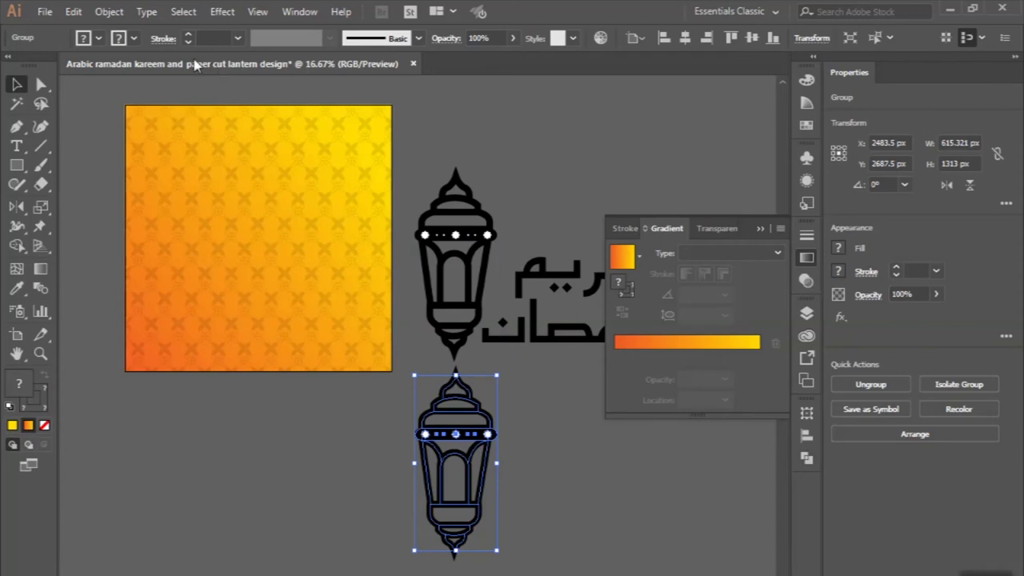
Expand the lantern copy and merge its outlines into one white silhouette.
click(108, 11)
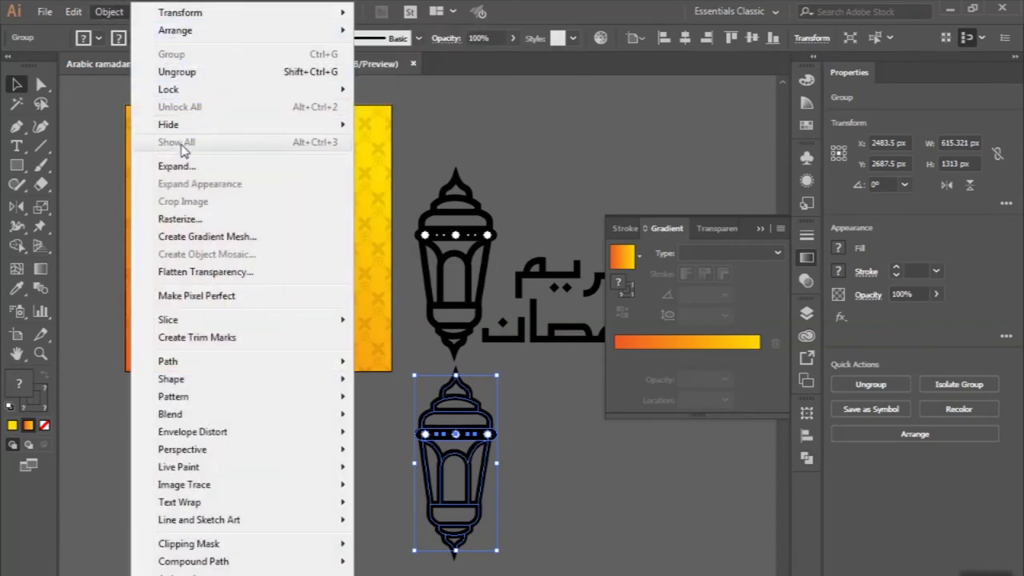
click(183, 167)
click(474, 400)
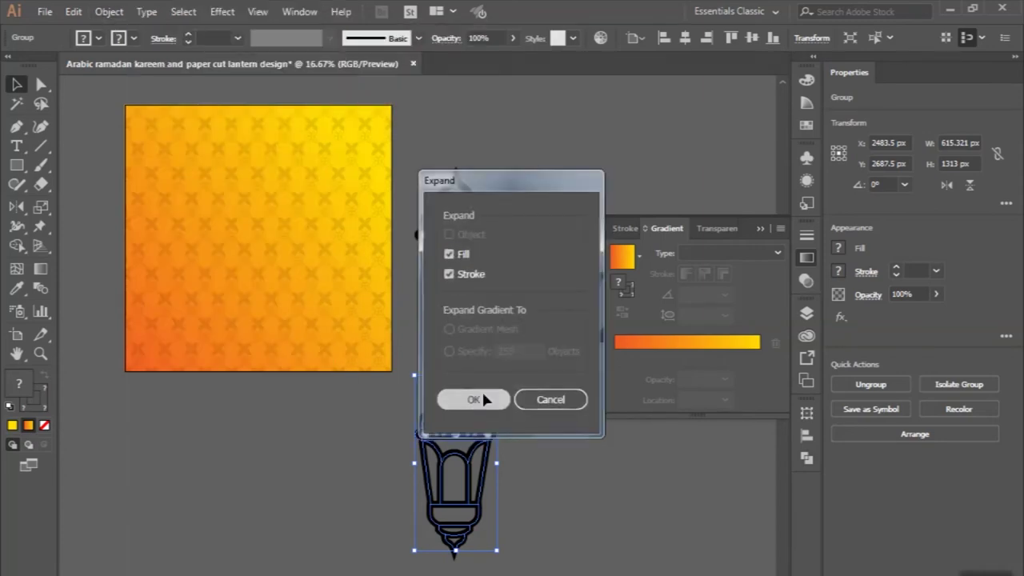
click(841, 450)
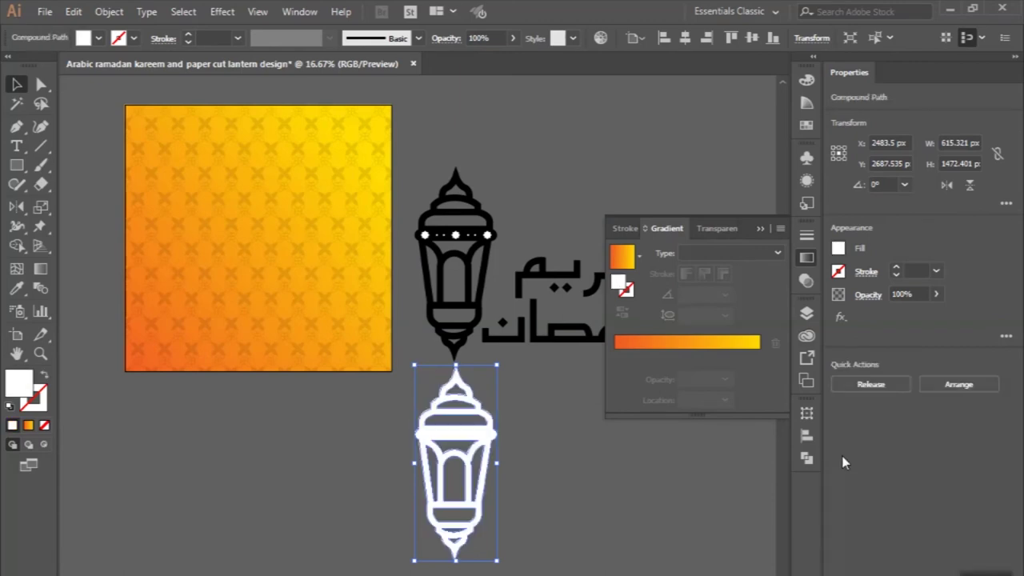
click(871, 385)
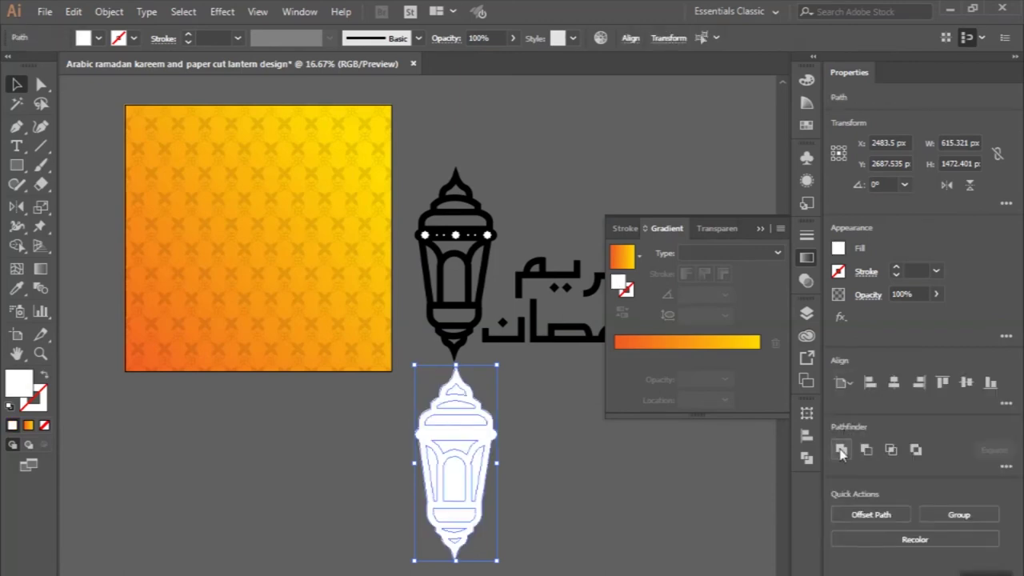
click(841, 450)
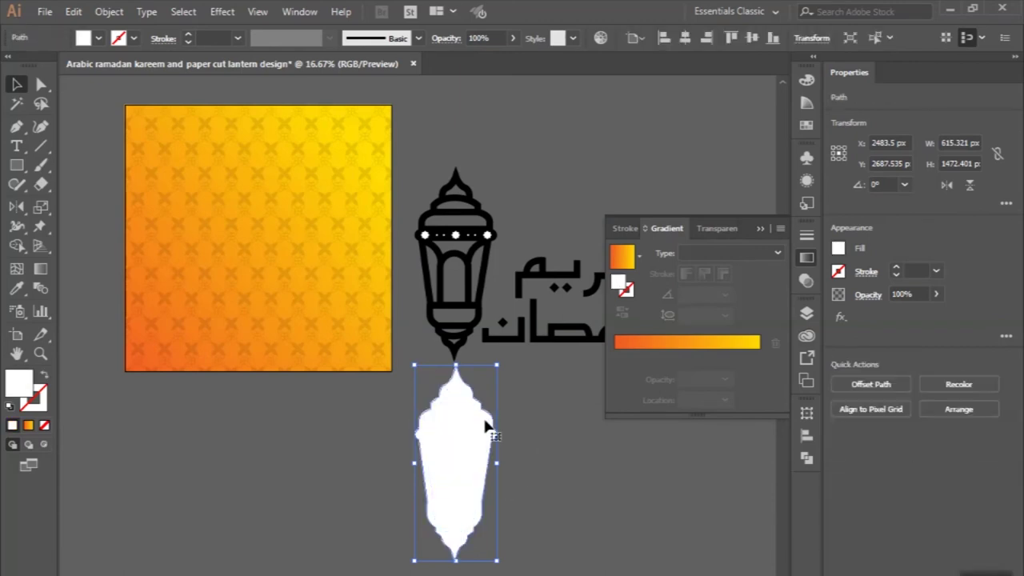
Fill the lantern silhouette with dark green from the Swatches panel.
scroll(542, 437, up, 1)
click(808, 125)
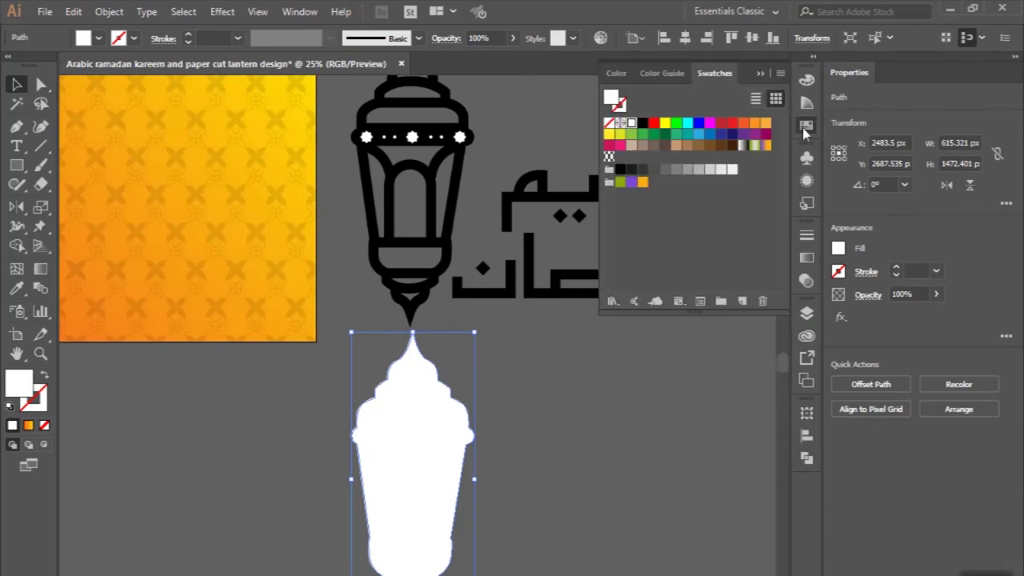
click(642, 134)
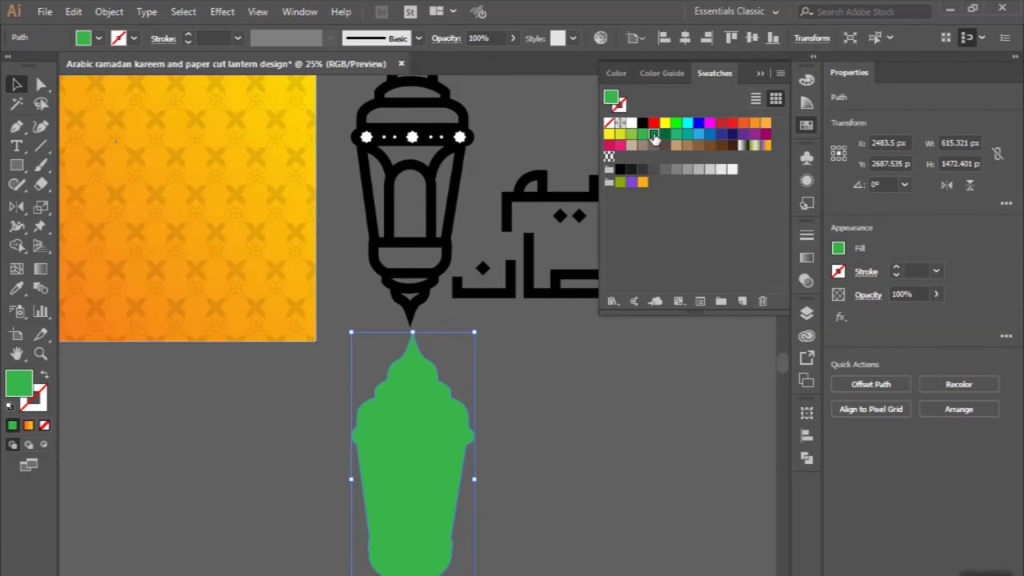
click(654, 134)
click(533, 377)
scroll(533, 377, down, 3)
click(423, 340)
Pull a copy of a band star out of the black line-art lantern group.
click(505, 330)
scroll(504, 330, up, 3)
alt+scroll(409, 206, up, 2)
alt+scroll(408, 206, up, 3)
click(410, 206)
double_click(410, 206)
drag(410, 206, 412, 284)
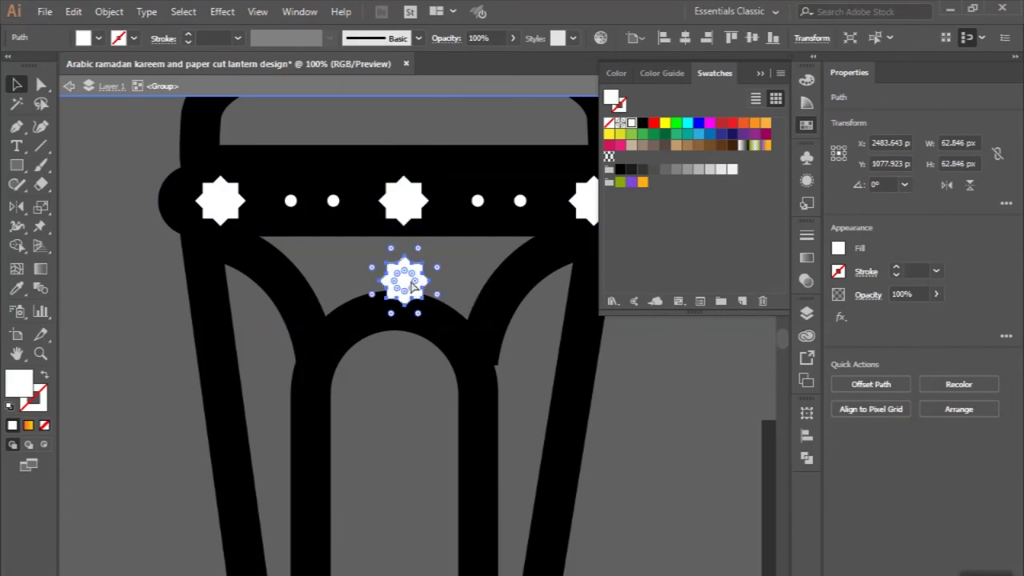
Move the copied star to the left of the green lantern.
key(ctrl+shift+a)
alt+scroll(412, 284, down, 3)
key(Escape)
alt+scroll(327, 389, down, 1)
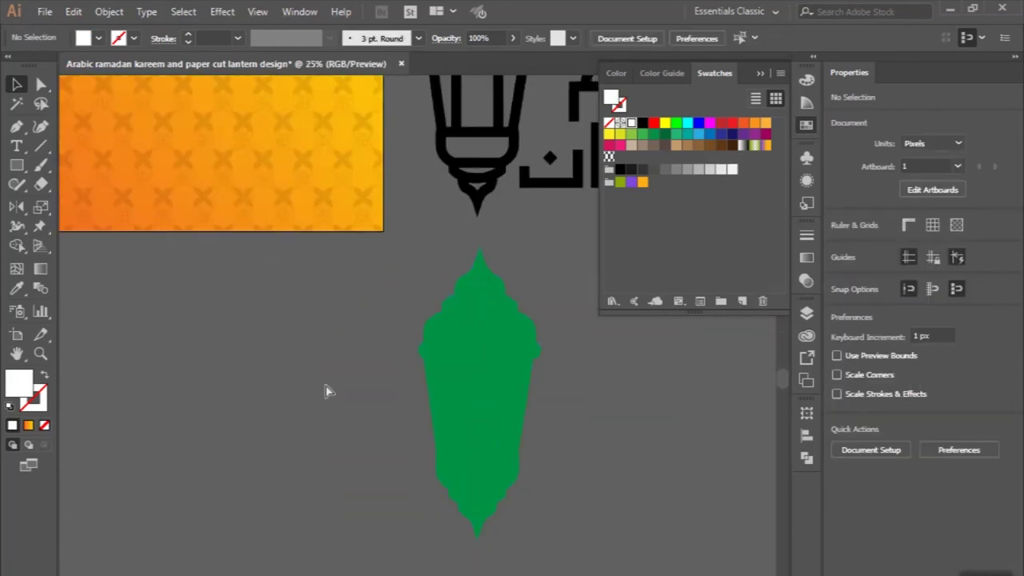
click(513, 389)
drag(416, 334, 406, 338)
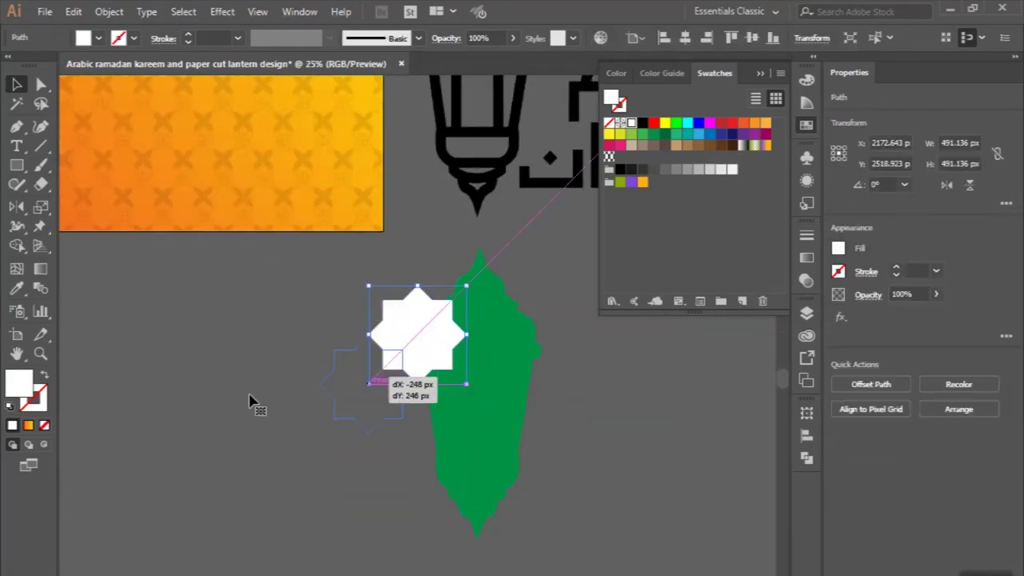
Give the star a thick 50 pt white outline stroke.
click(44, 375)
scroll(210, 37, up, 5)
scroll(210, 37, up, 4)
scroll(209, 37, up, 4)
scroll(210, 36, up, 5)
scroll(210, 37, up, 6)
scroll(210, 37, up, 6)
scroll(210, 37, up, 6)
scroll(209, 36, up, 5)
scroll(210, 37, up, 3)
scroll(210, 37, up, 3)
scroll(210, 37, up, 1)
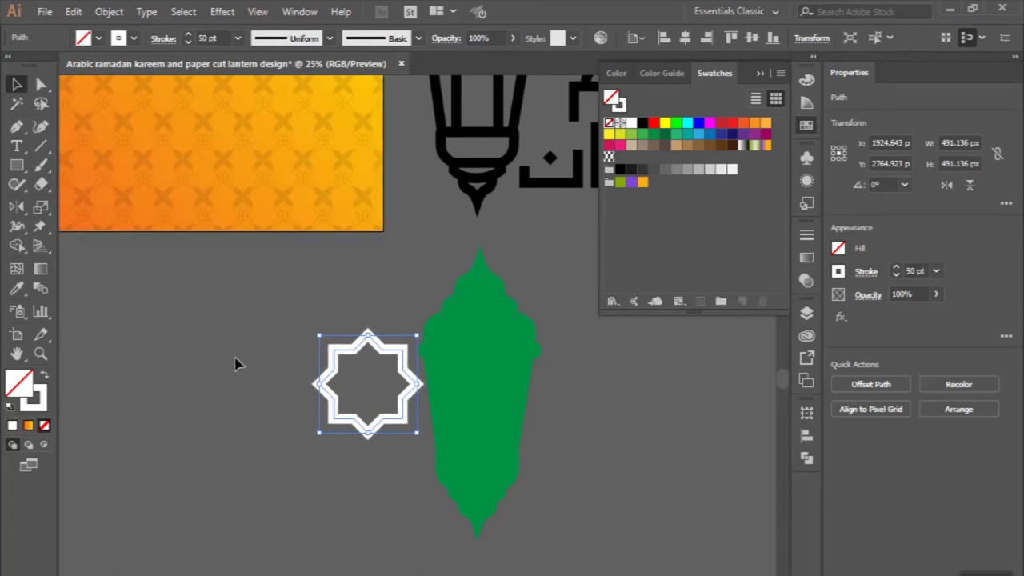
Paste a half-size copy of the star outline inside the original star.
click(236, 361)
scroll(398, 382, up, 2)
click(387, 331)
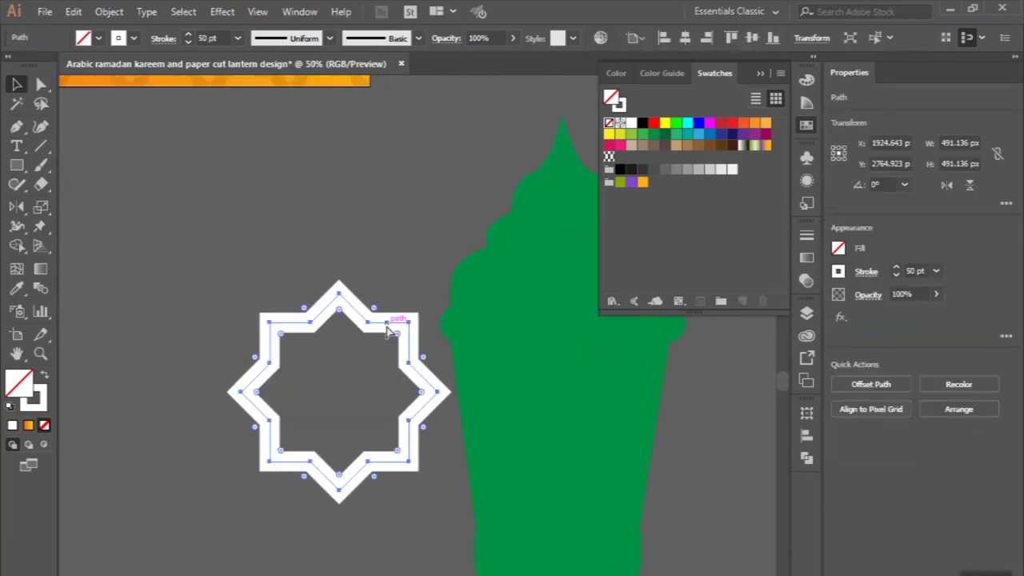
key(ctrl+c)
key(ctrl+f)
drag(261, 313, 290, 345)
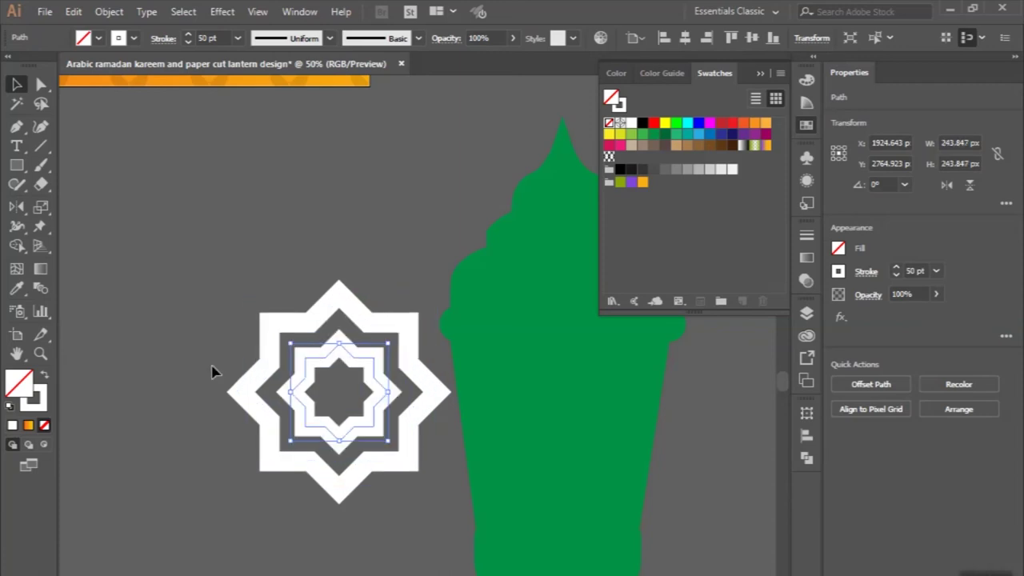
click(172, 336)
Duplicate the nested stars to the left and fill that copy's inner star white.
key(ctrl+minus)
drag(200, 376, 314, 490)
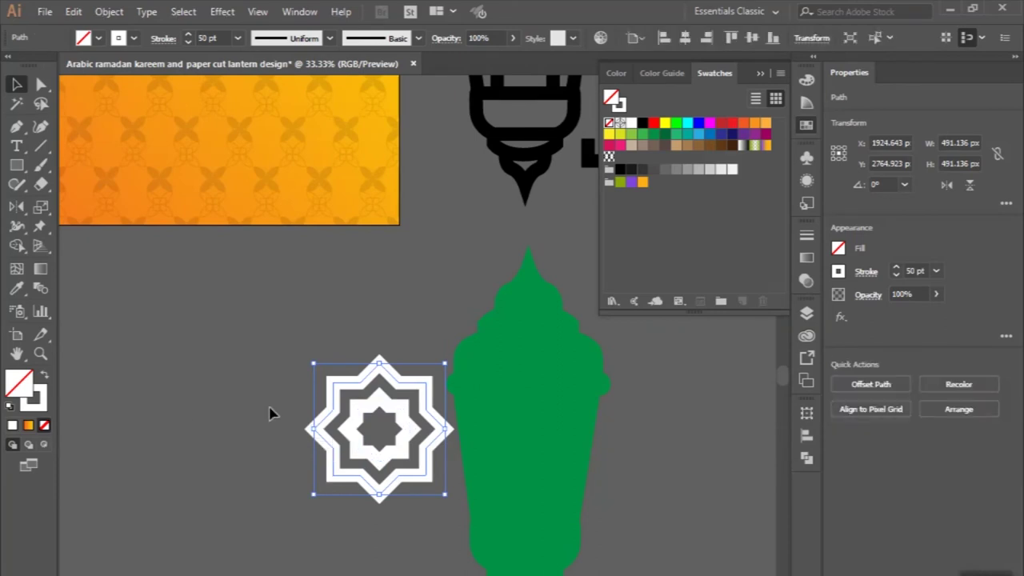
drag(352, 432, 172, 433)
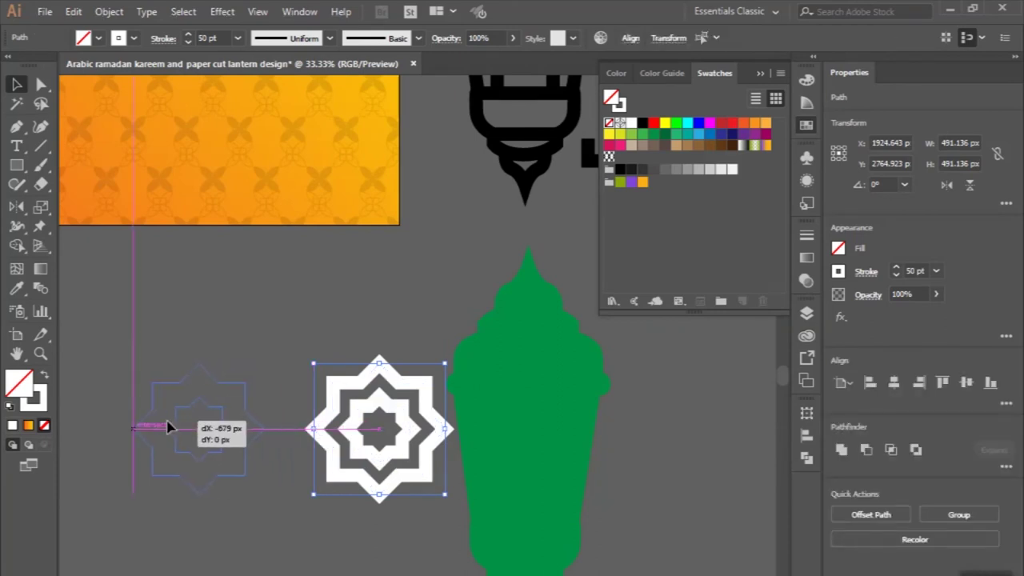
click(189, 317)
click(184, 418)
click(44, 377)
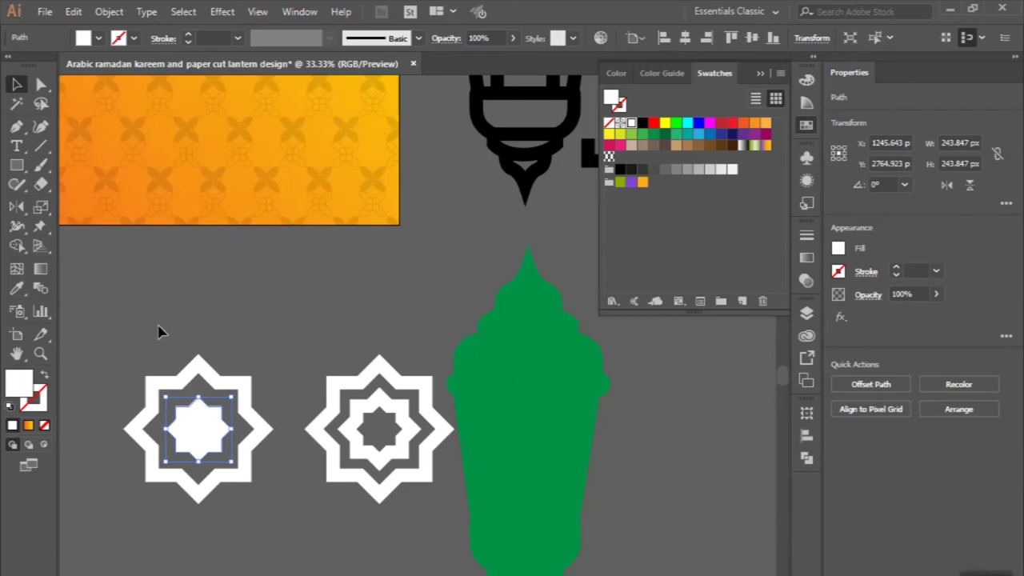
Expand both nested-star motifs from outlines into solid white filled shapes.
click(160, 328)
scroll(160, 327, down, 2)
drag(132, 302, 223, 409)
drag(178, 276, 323, 424)
click(108, 12)
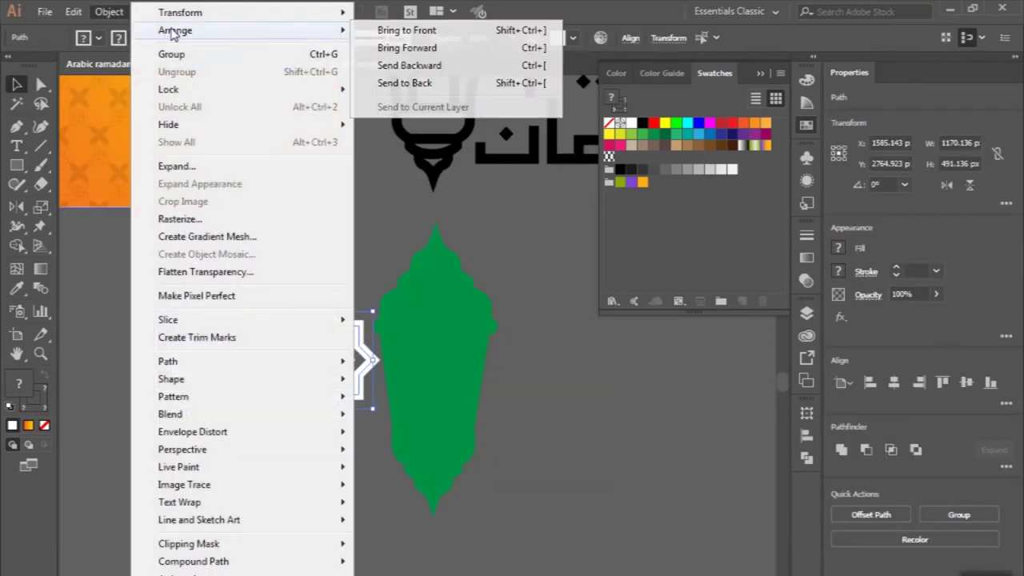
click(177, 166)
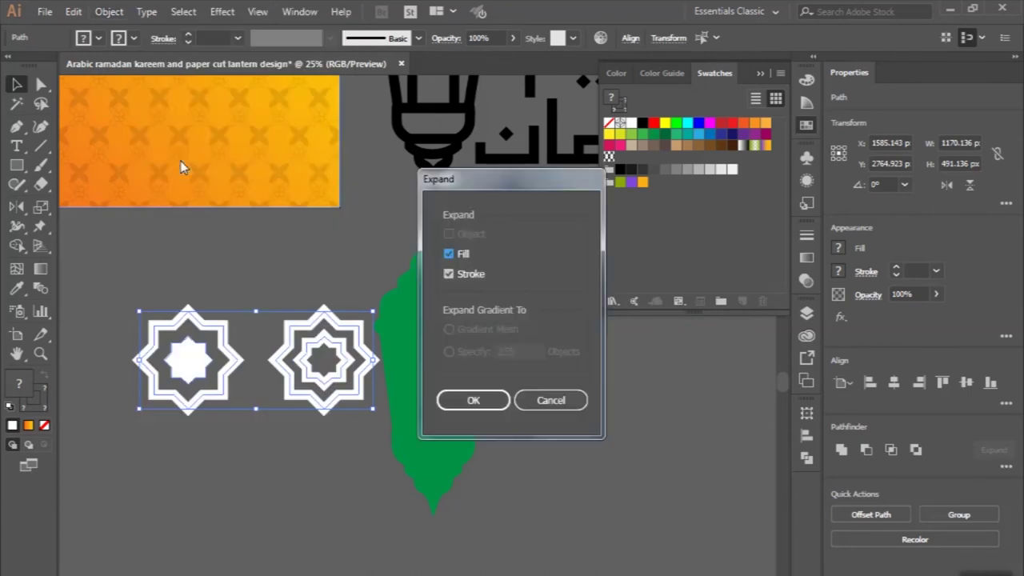
click(468, 397)
click(301, 459)
click(346, 364)
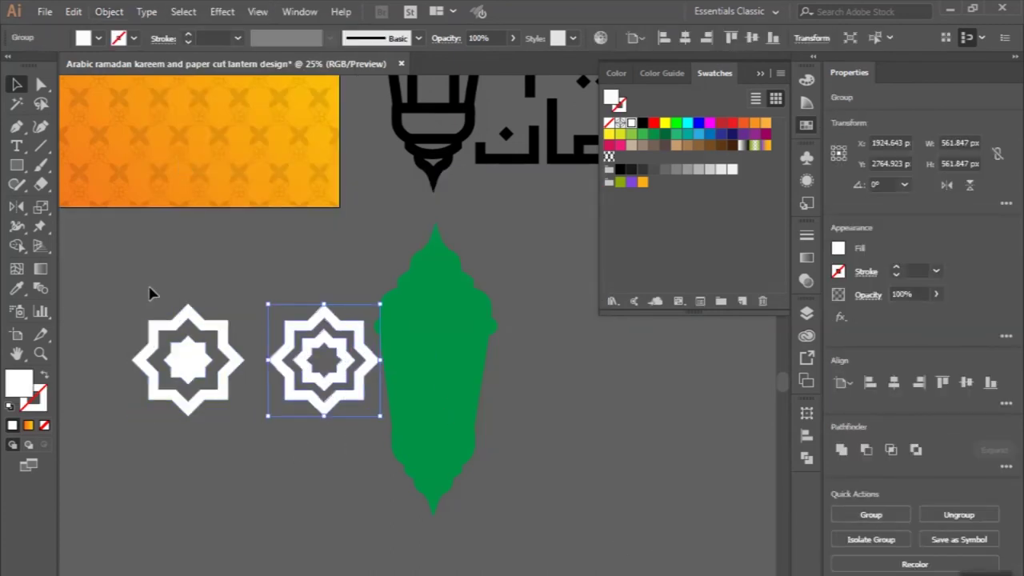
click(201, 391)
click(469, 389)
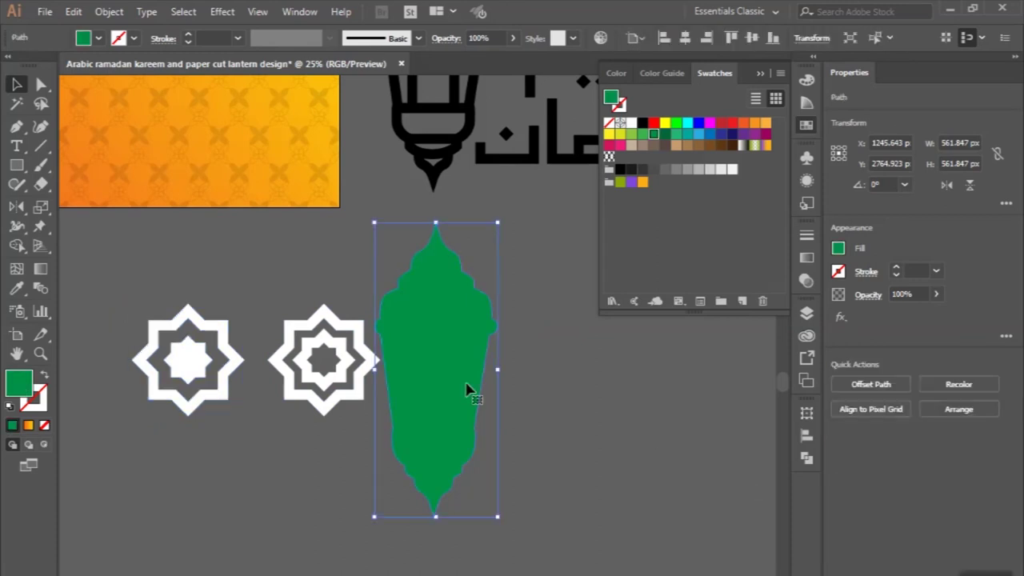
Duplicate the green lantern to the left and arrange the star motifs over it.
drag(450, 382, 315, 368)
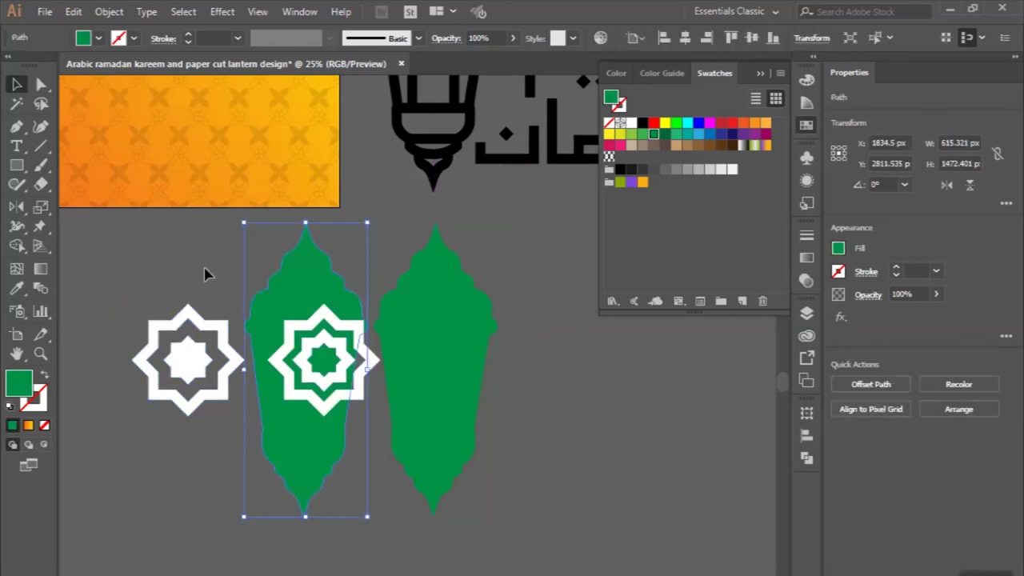
key(ctrl+shift+bracketright)
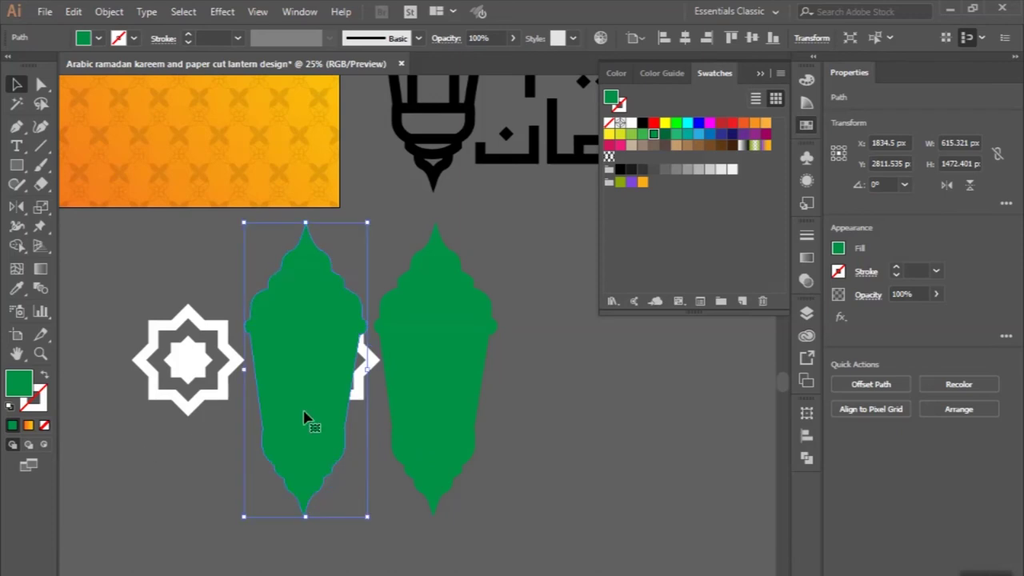
shift+click(364, 393)
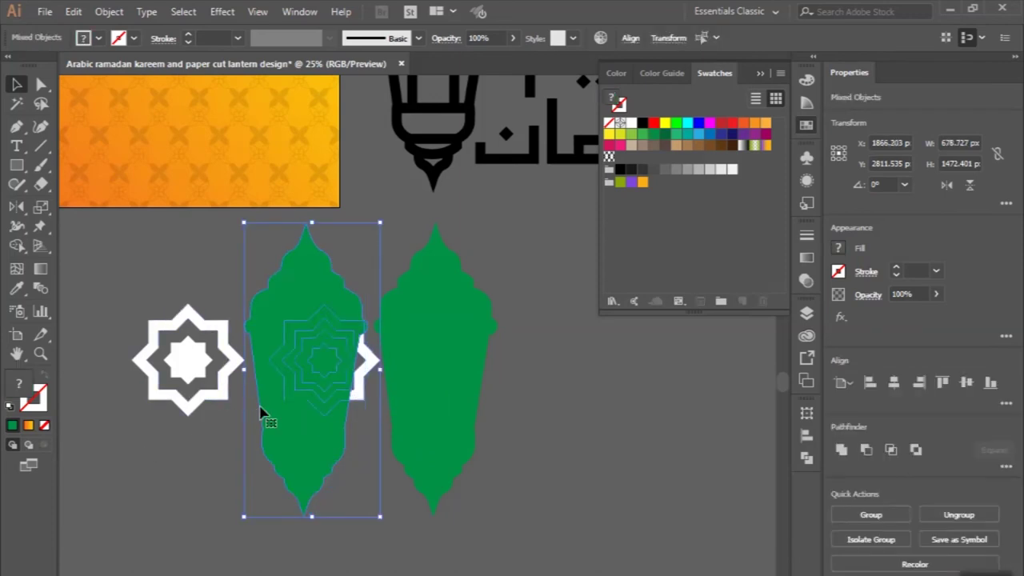
click(381, 389)
drag(359, 389, 378, 474)
drag(205, 366, 240, 385)
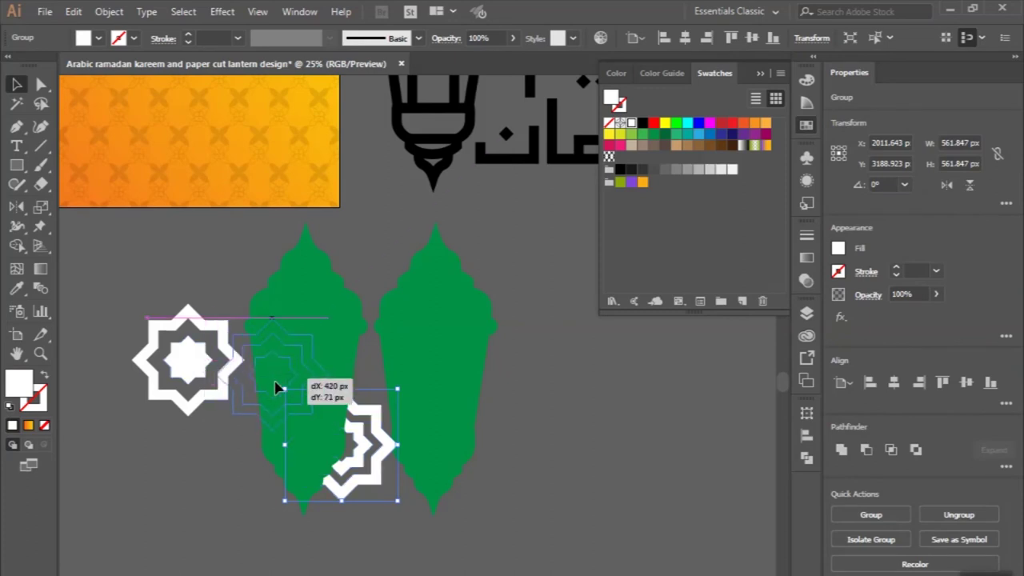
mouse_move(240, 385)
mouse_down()
mouse_move(231, 377)
mouse_move(328, 276)
mouse_up()
mouse_move(410, 229)
mouse_down()
mouse_move(356, 254)
mouse_move(365, 286)
mouse_up()
key(ctrl+bracketleft)
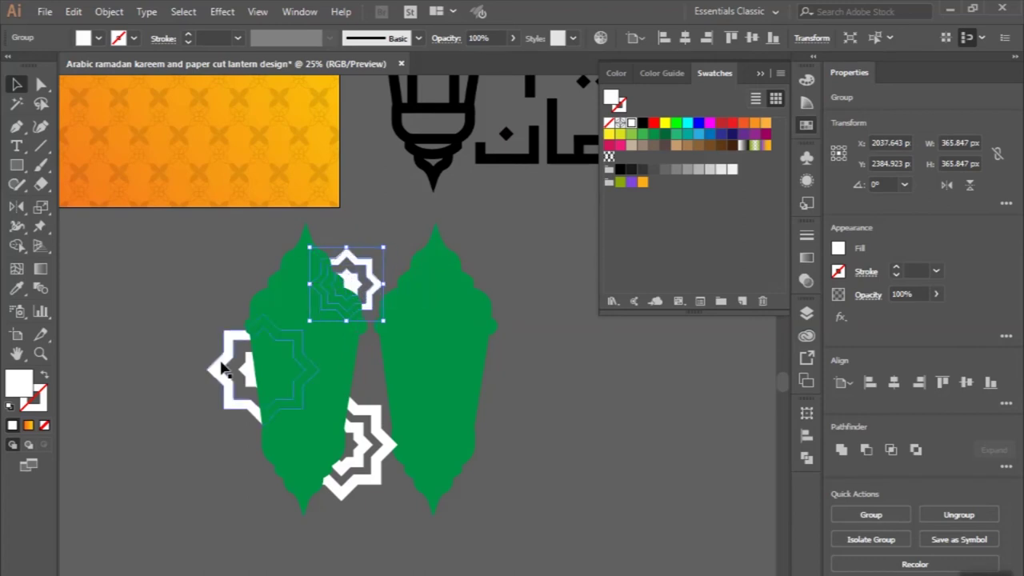
Clip the star motifs inside the lantern copy with a clipping mask.
click(290, 352)
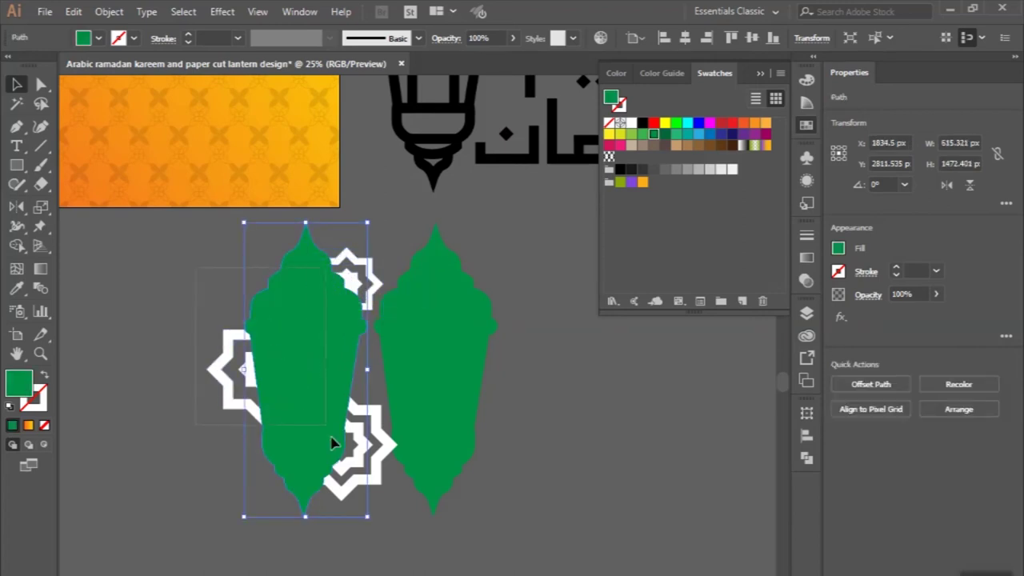
shift+click(341, 460)
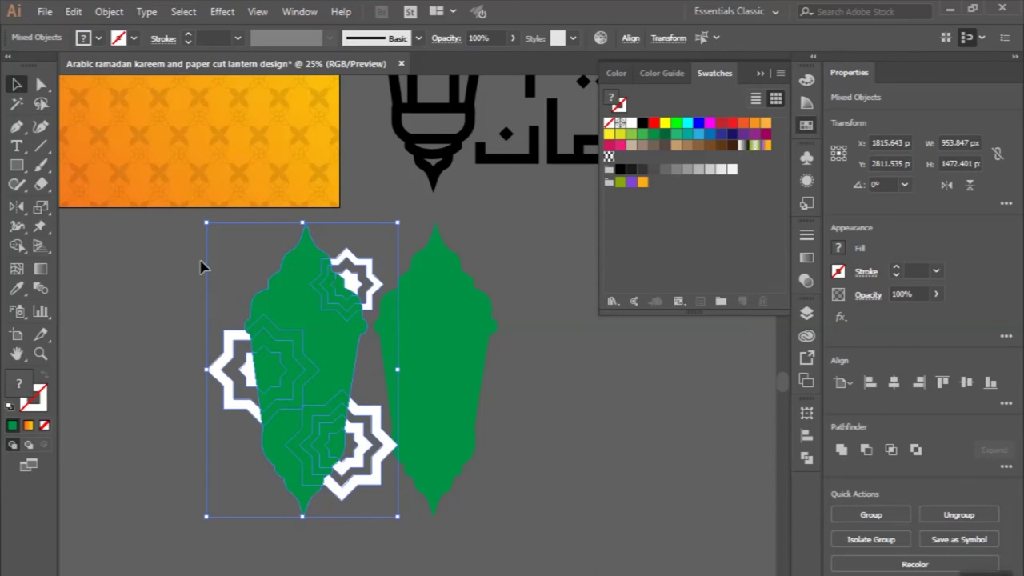
click(109, 12)
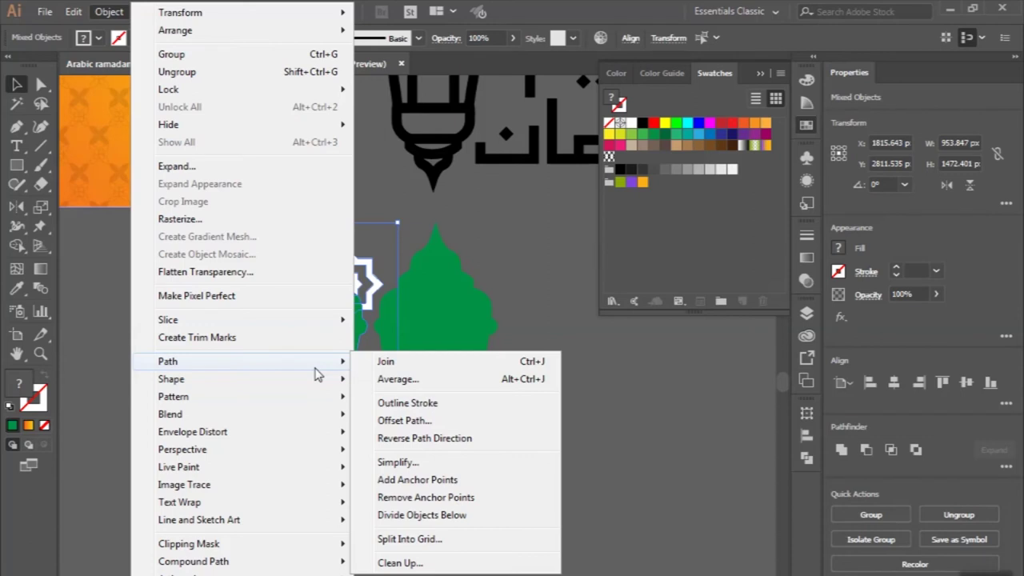
mouse_move(240, 380)
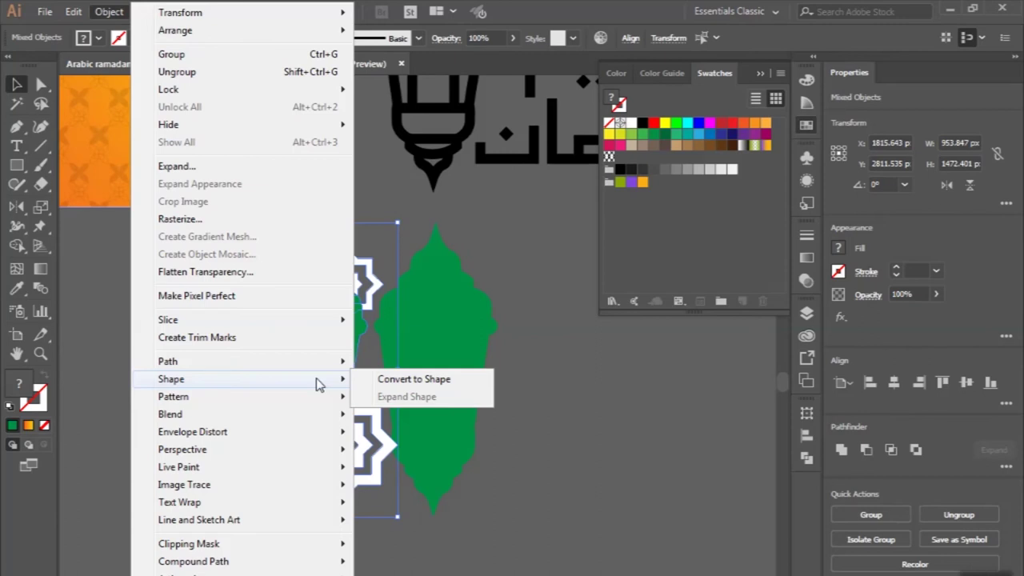
click(384, 545)
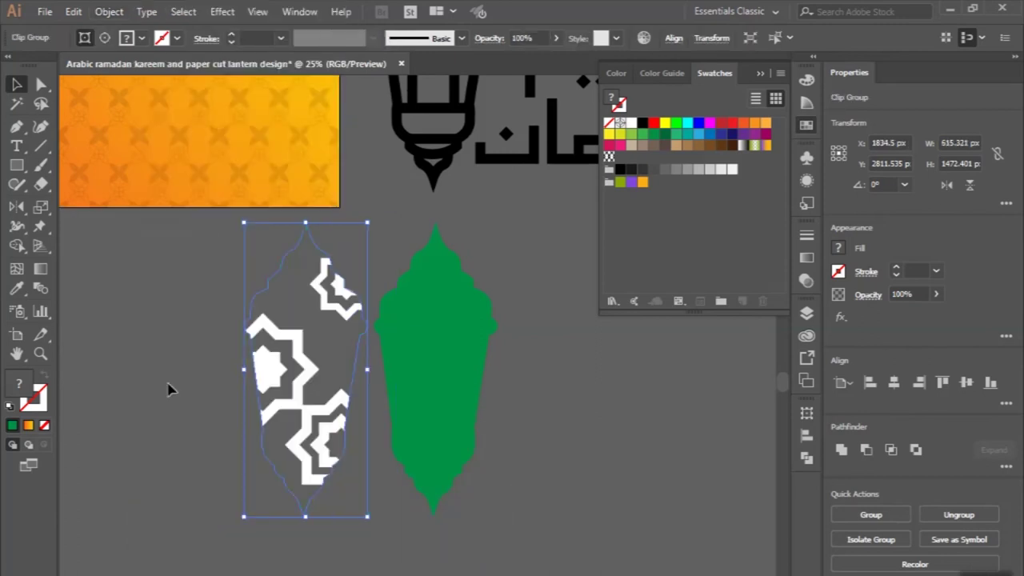
Reposition the stars within the clip group and place it over the original lantern.
click(160, 364)
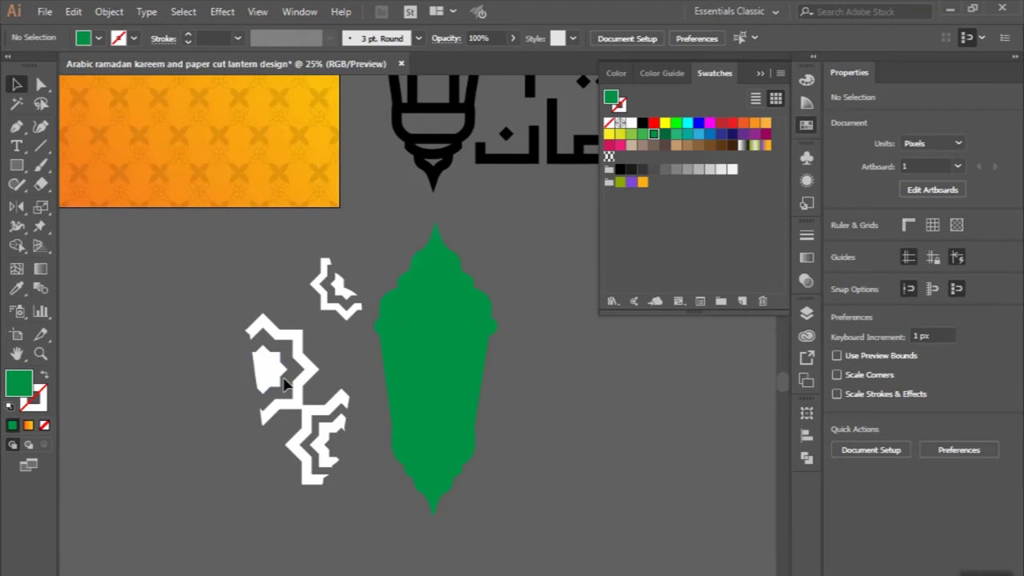
double_click(280, 381)
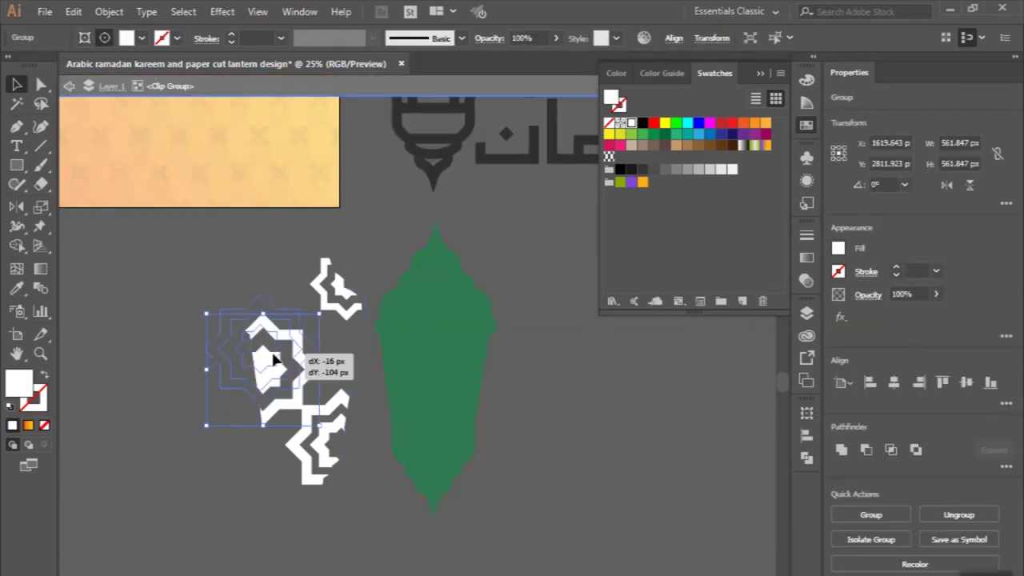
drag(272, 360, 263, 359)
double_click(183, 299)
drag(263, 303, 396, 301)
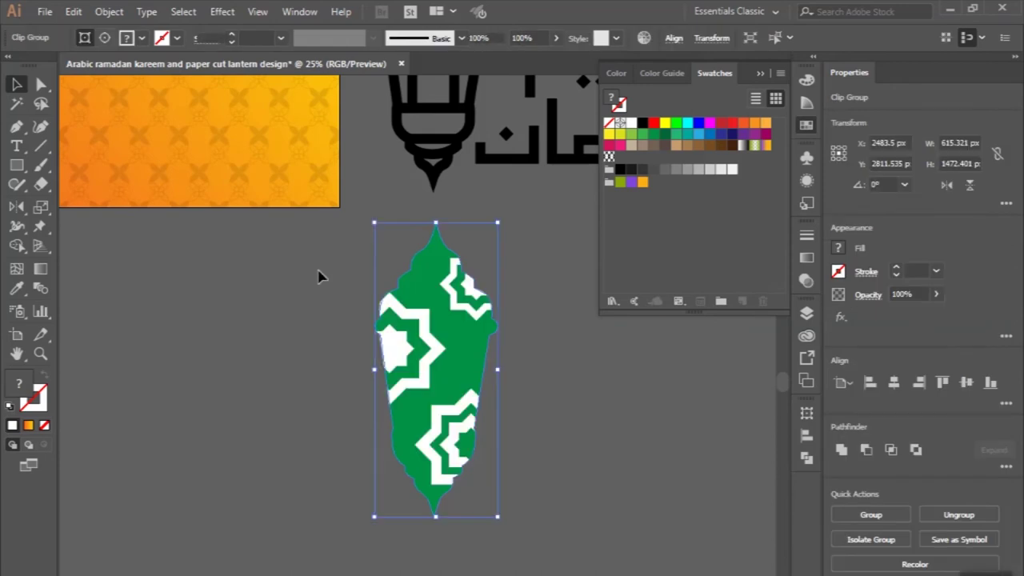
click(318, 277)
scroll(320, 274, up, 2)
scroll(320, 275, down, 3)
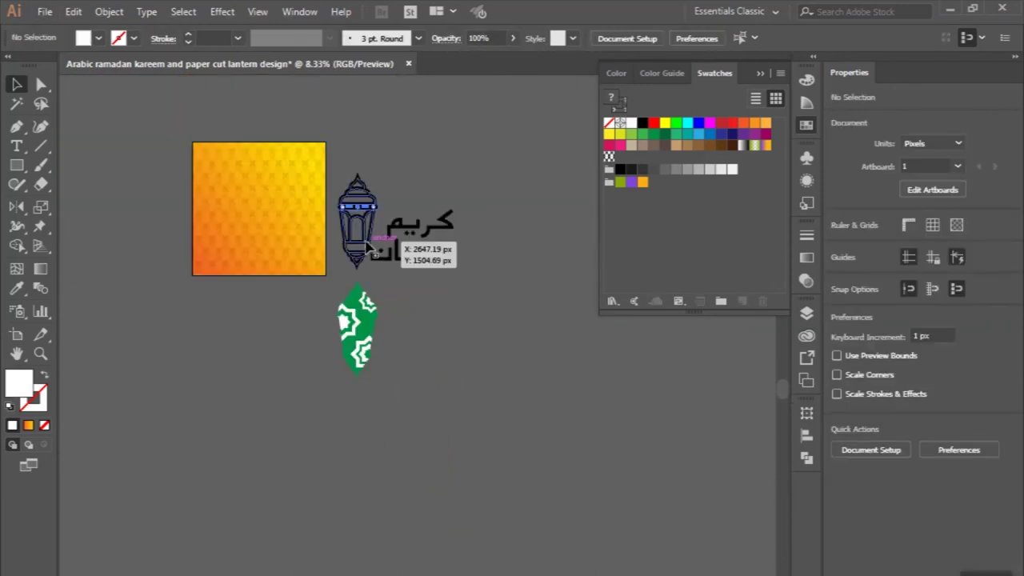
Expand the black line-art lantern's strokes into filled shapes and enter its group.
click(366, 248)
click(109, 12)
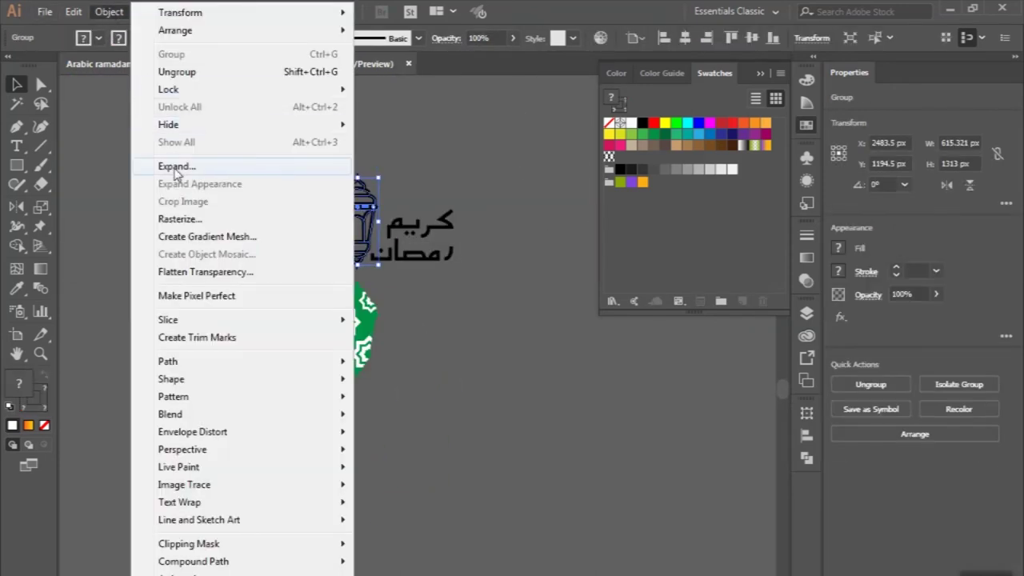
click(176, 166)
click(453, 402)
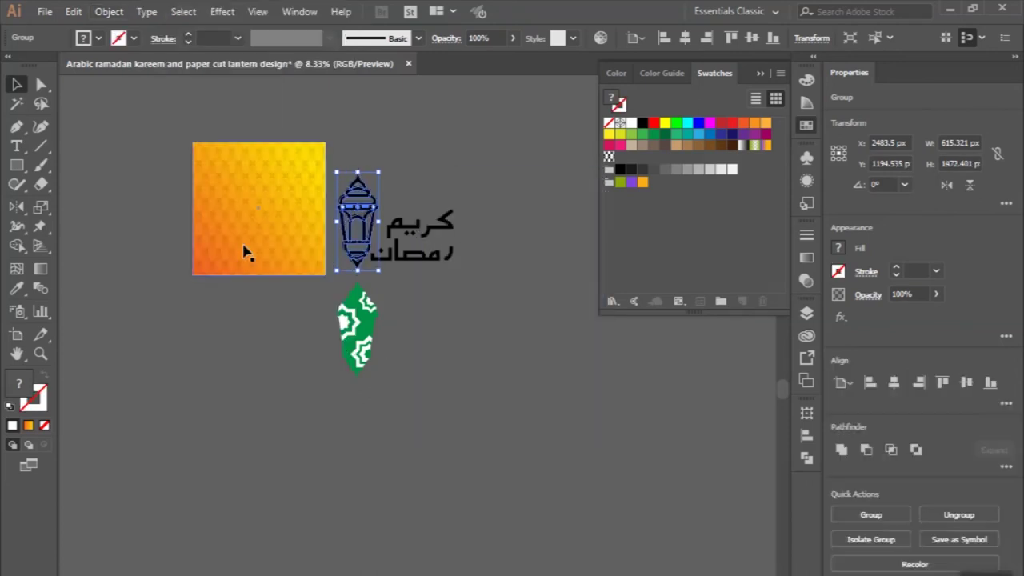
scroll(352, 194, up, 3)
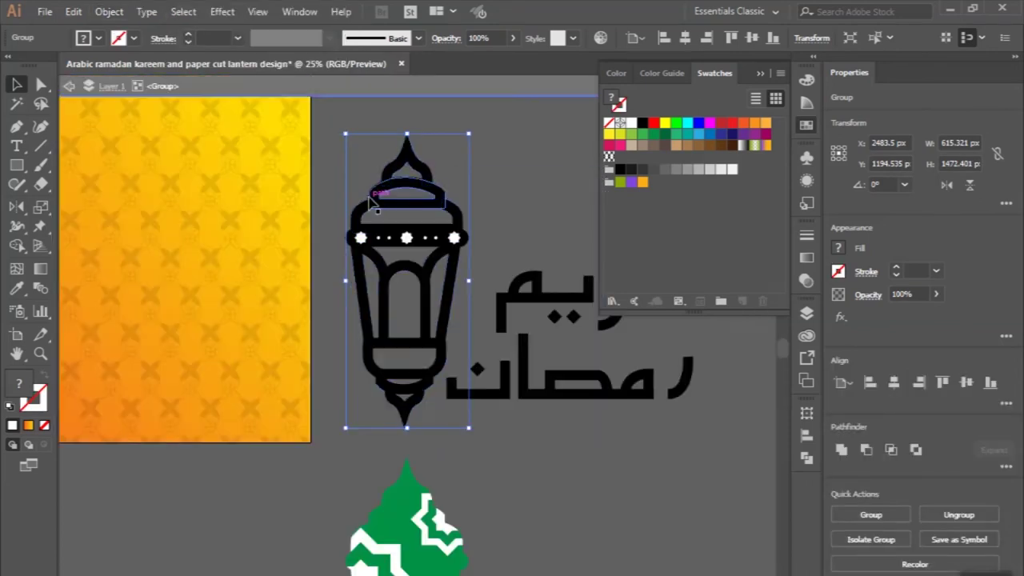
double_click(368, 199)
Select all same-fill lantern parts and unite them into one solid black shape.
click(182, 11)
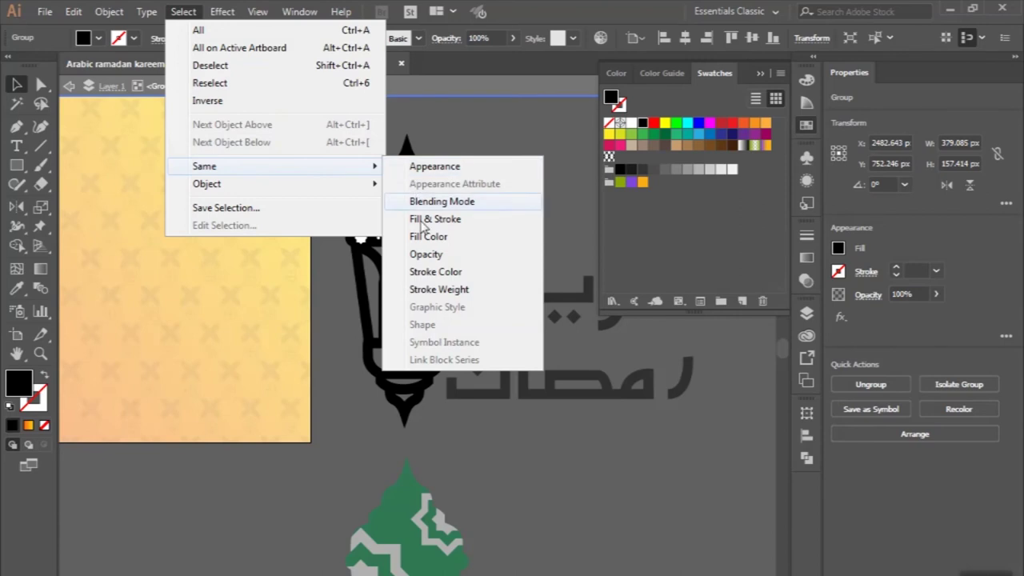
click(424, 238)
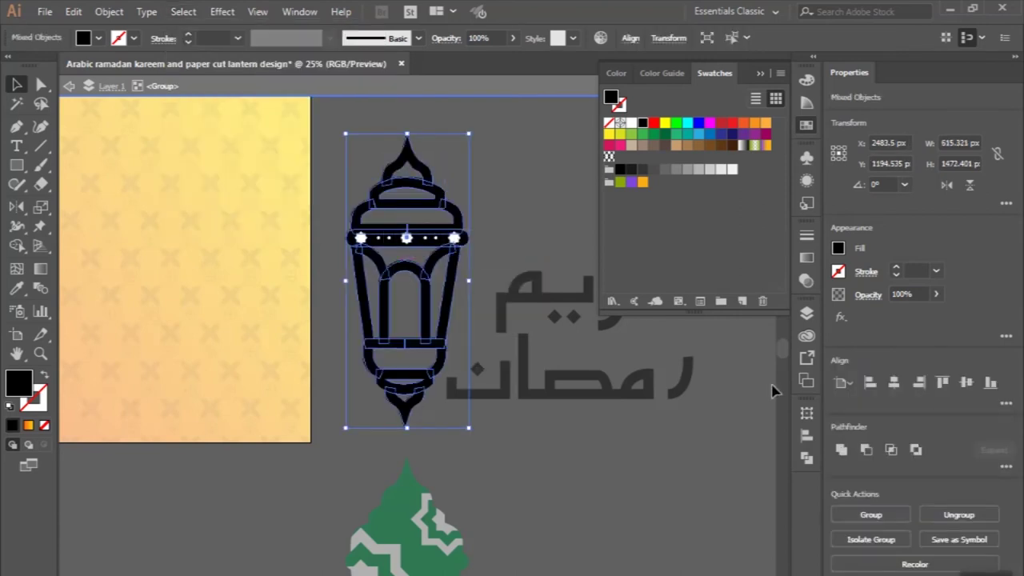
click(841, 450)
click(16, 290)
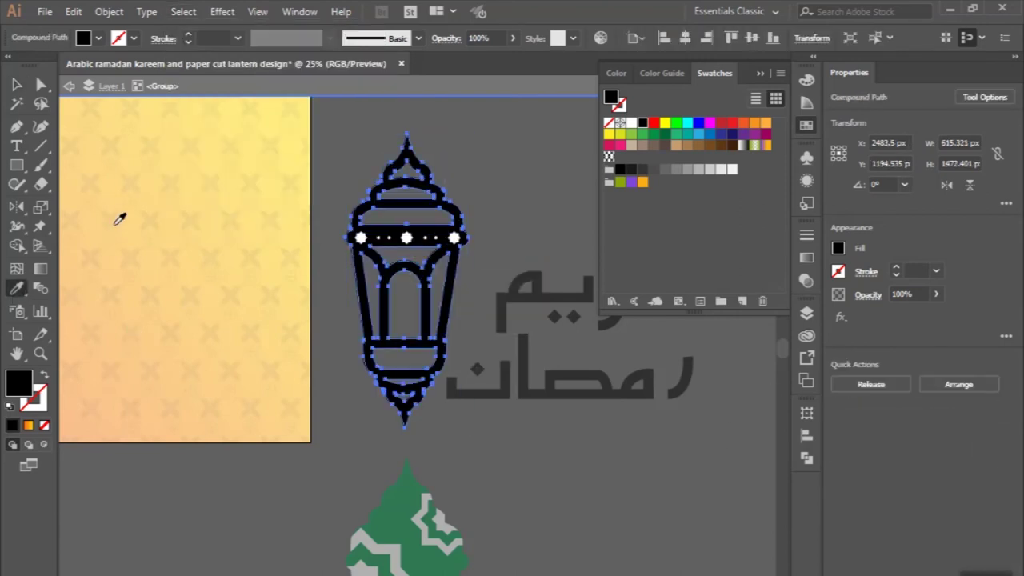
click(133, 227)
key(ctrl+z)
click(16, 84)
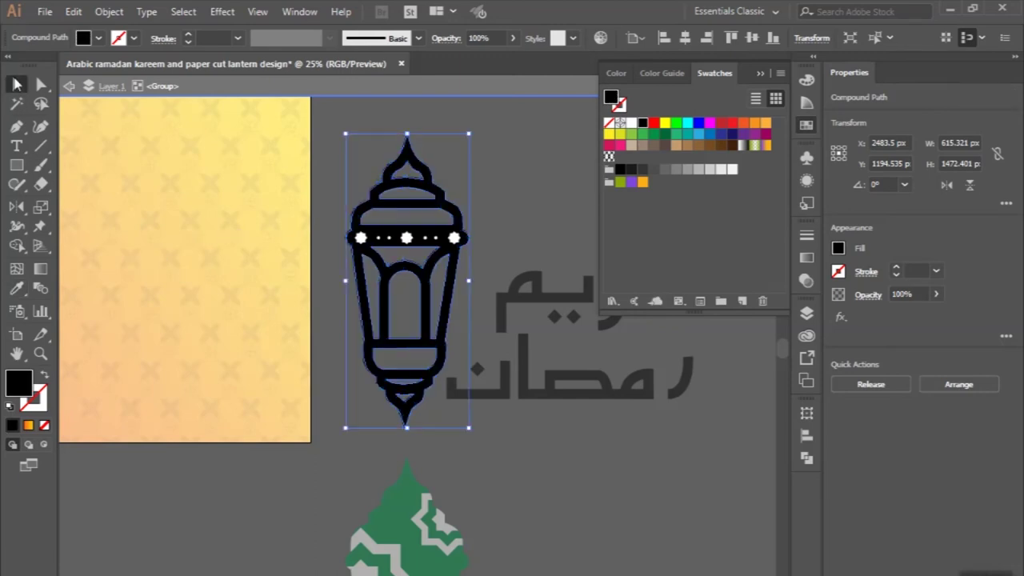
Fill the merged lantern with an orange-to-yellow linear gradient angled at 54.9°.
click(807, 259)
click(623, 258)
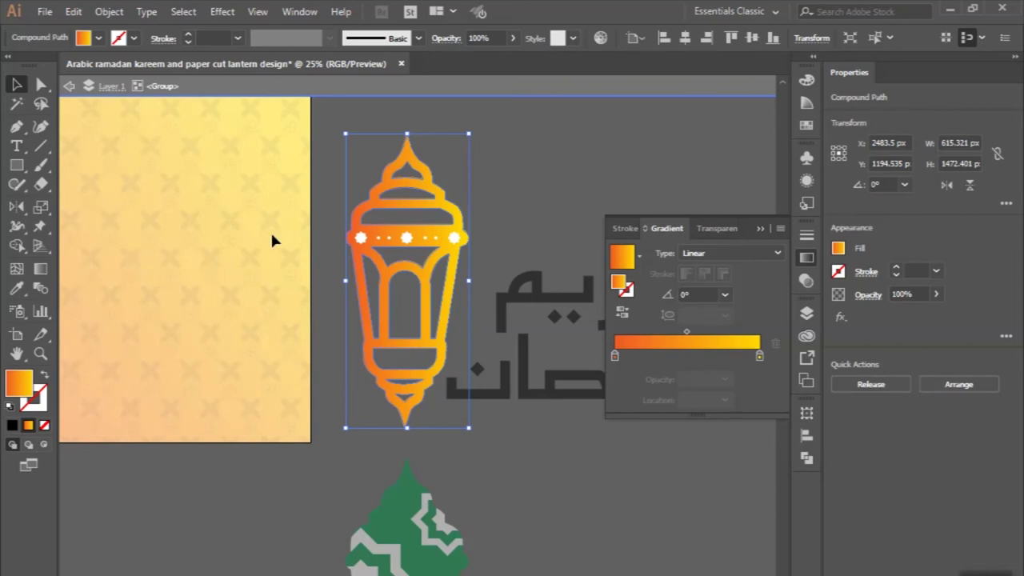
click(42, 271)
mouse_move(481, 160)
mouse_down()
mouse_move(349, 360)
mouse_move(483, 149)
mouse_up()
drag(468, 192, 448, 225)
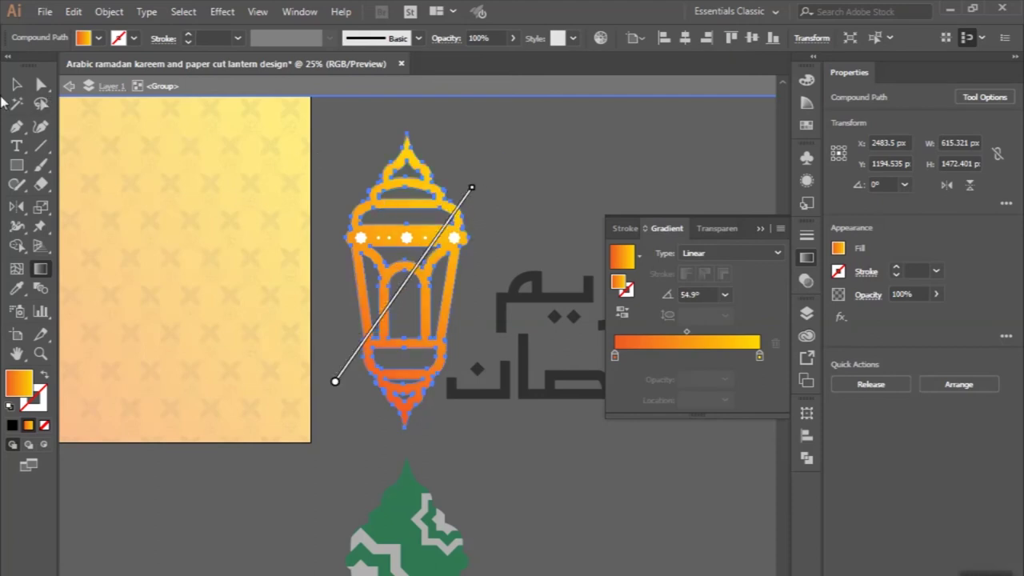
click(17, 85)
click(340, 120)
scroll(339, 121, down, 1)
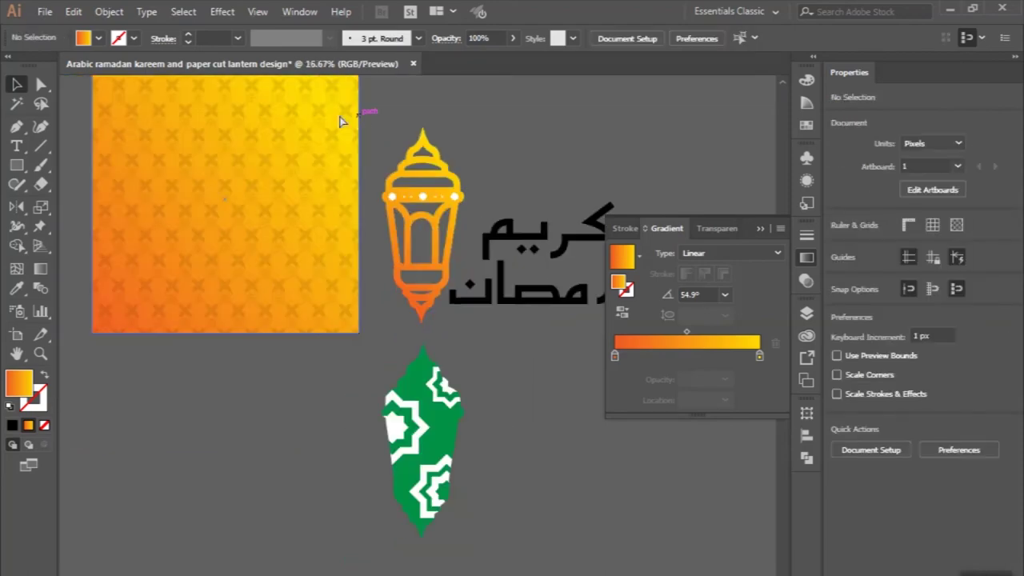
Select the lantern and lasso-zoom into its band's star and small-circle cut-outs.
scroll(404, 212, down, 1)
scroll(405, 226, up, 4)
click(344, 199)
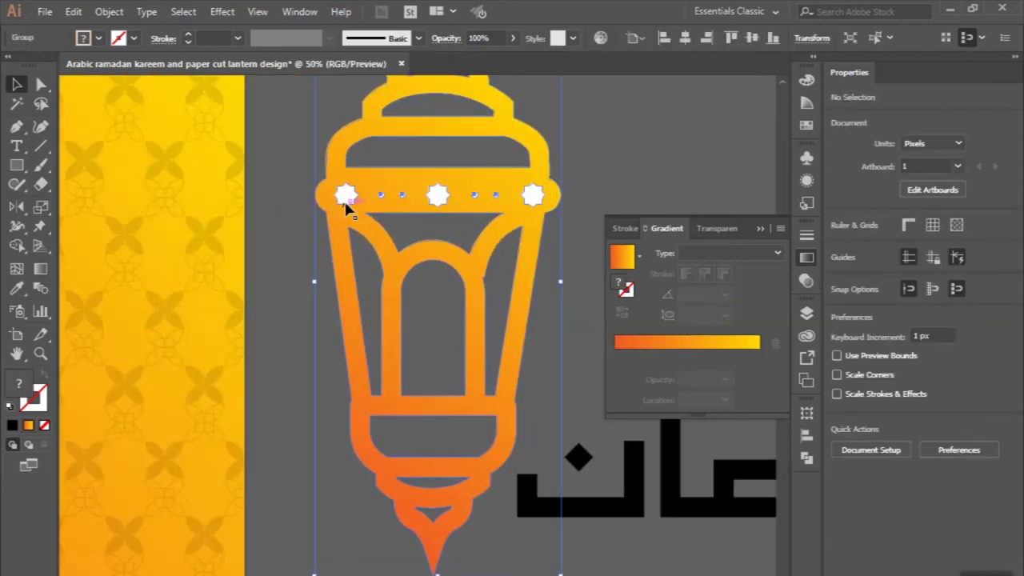
click(17, 246)
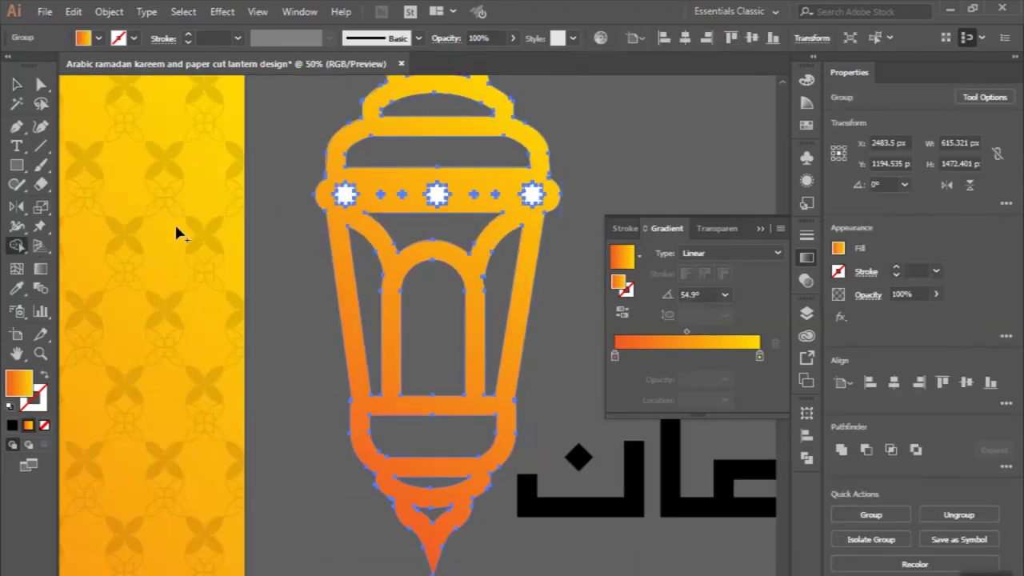
scroll(341, 215, up, 3)
scroll(463, 163, up, 2)
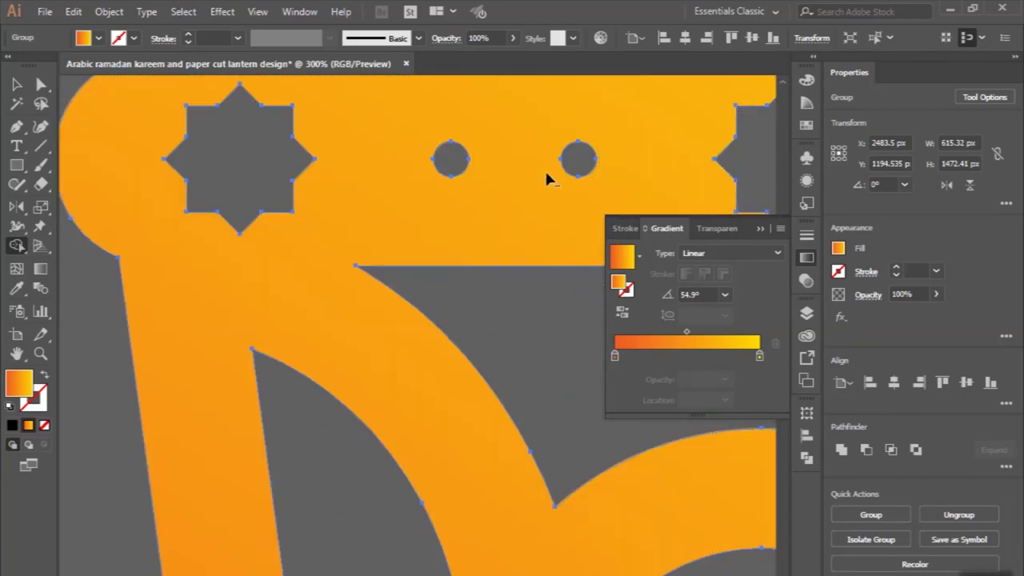
drag(718, 167, 549, 178)
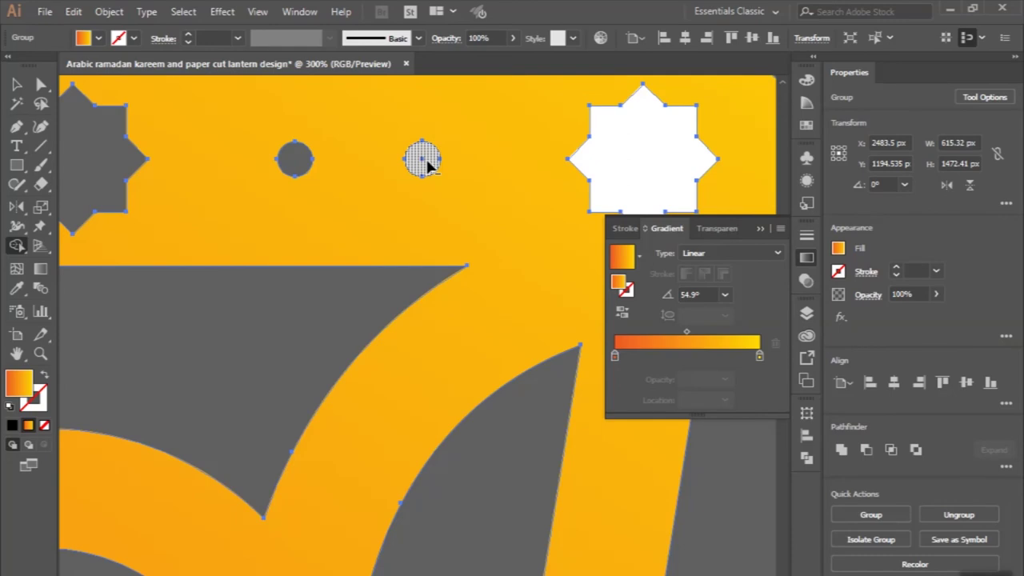
scroll(222, 146, down, 7)
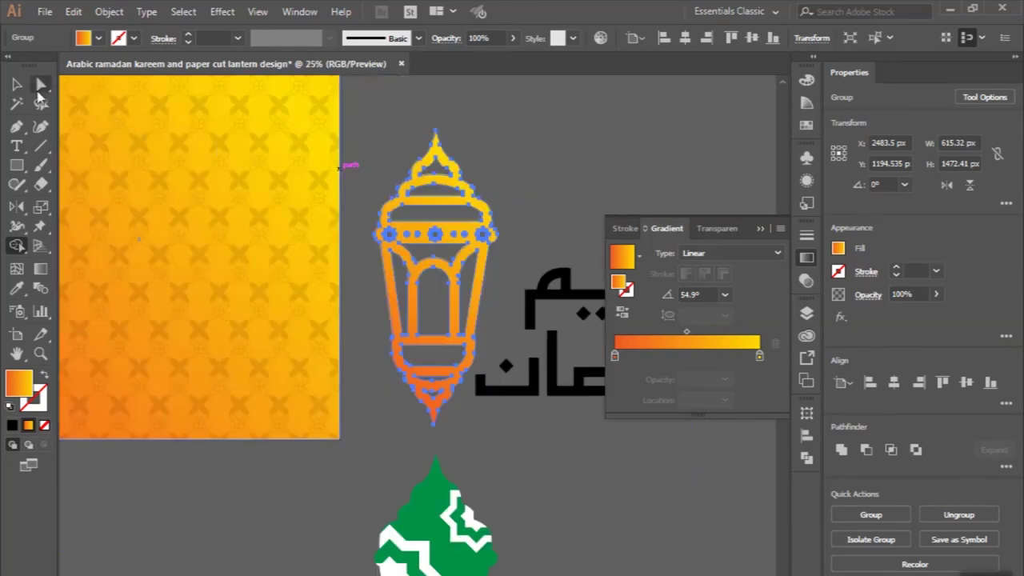
click(16, 84)
scroll(433, 271, down, 1)
Group the green lantern pieces and send the card's background and lantern to the back.
drag(457, 247, 259, 224)
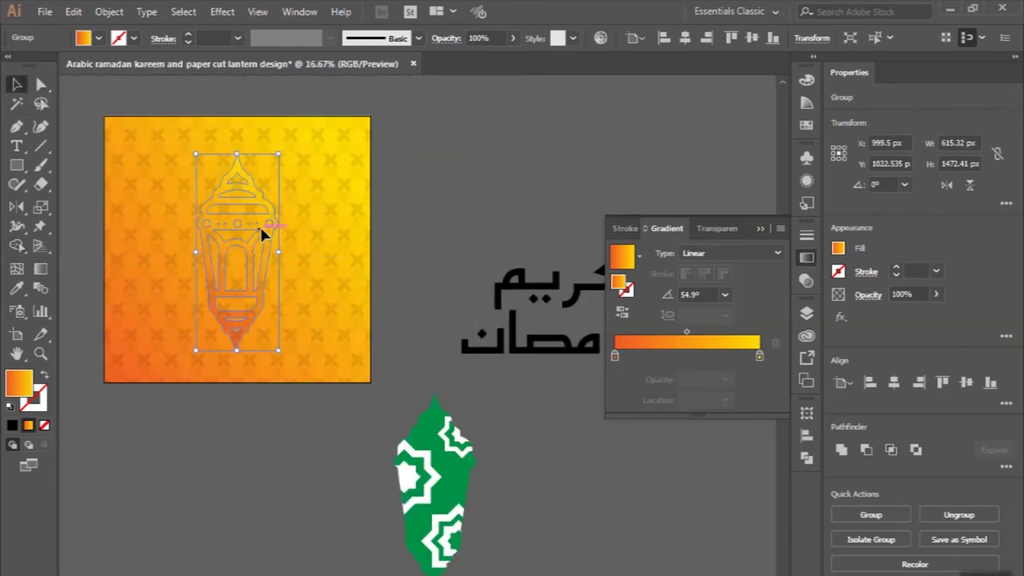
key(ctrl+z)
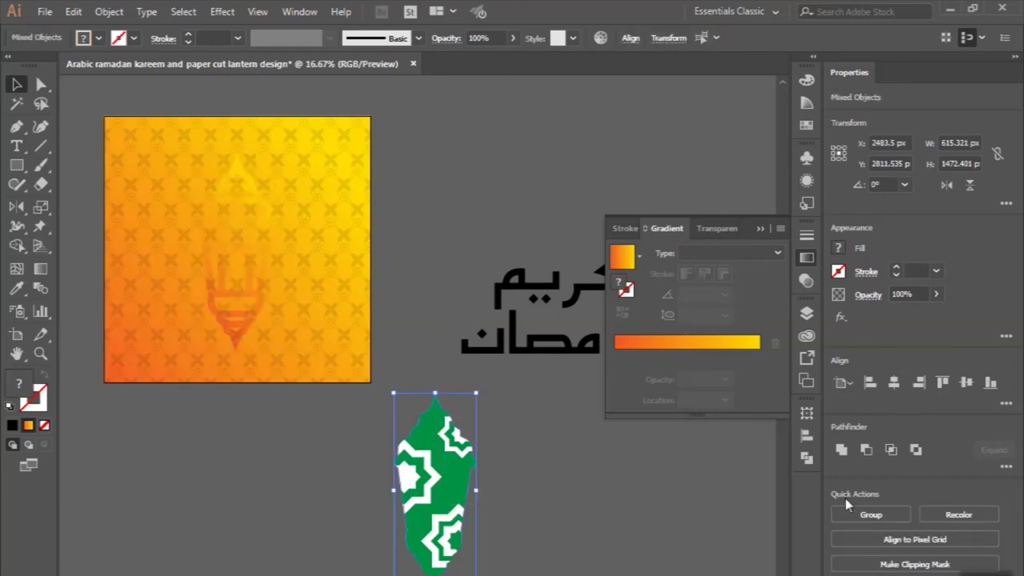
click(853, 515)
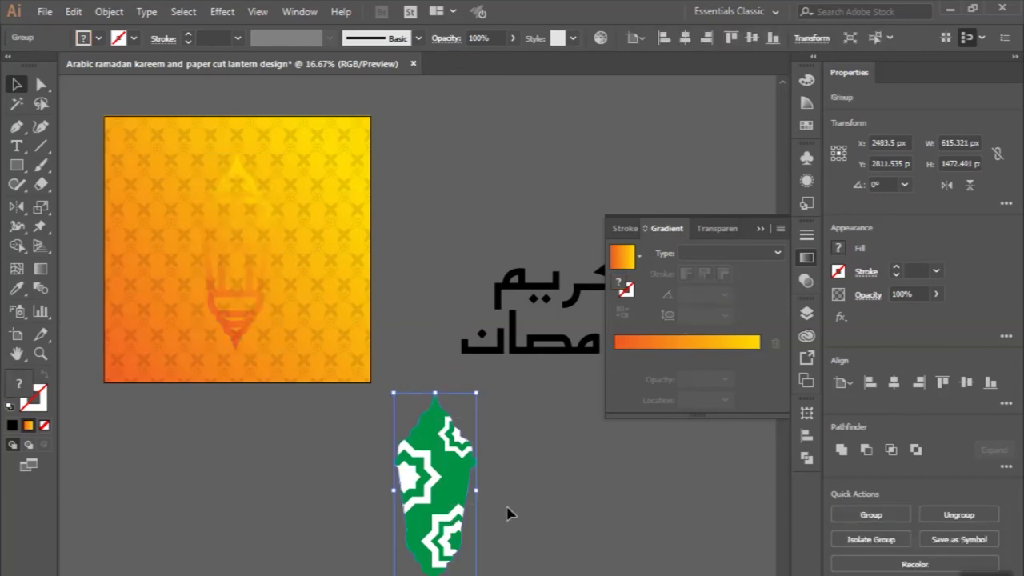
click(240, 332)
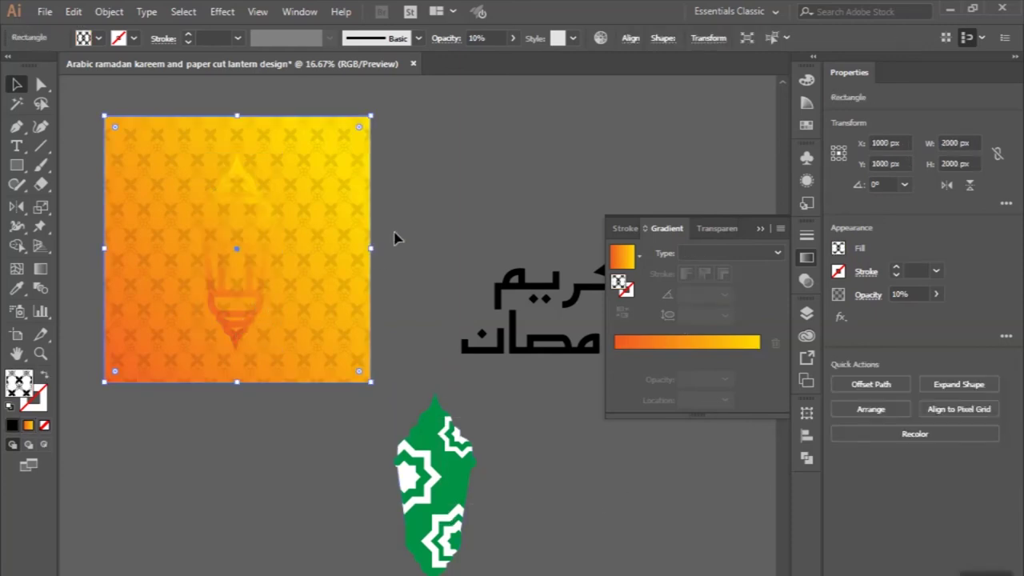
shift+click(234, 304)
click(109, 11)
mouse_move(168, 89)
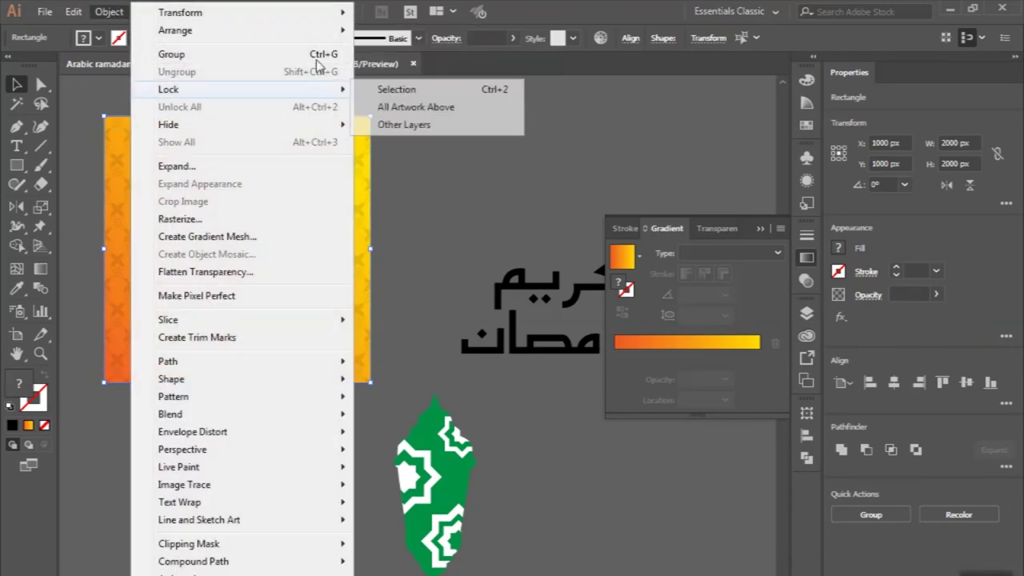
click(400, 85)
Move the green patterned lantern over the lantern on the card.
click(432, 192)
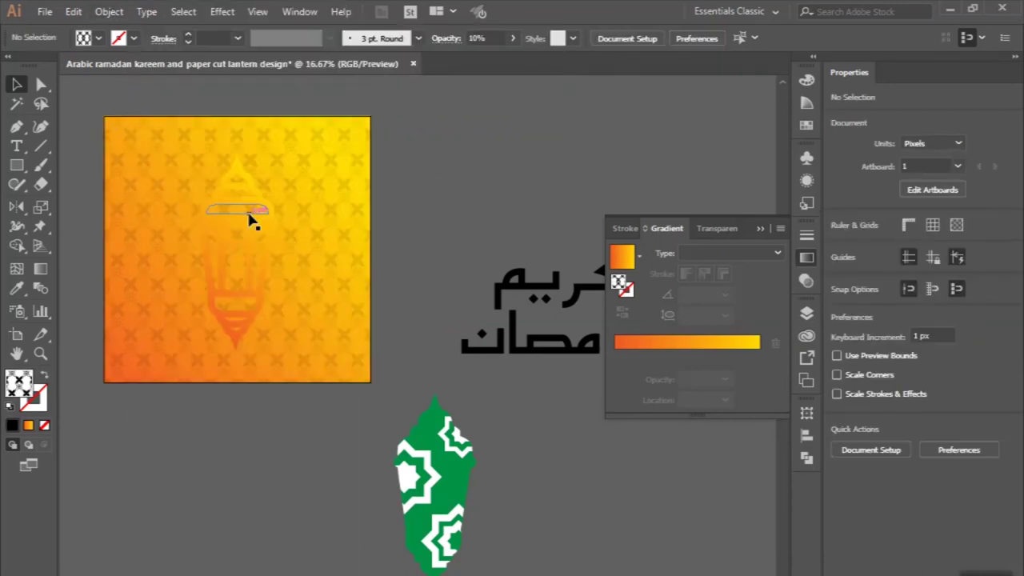
click(251, 217)
click(432, 447)
drag(430, 445, 225, 201)
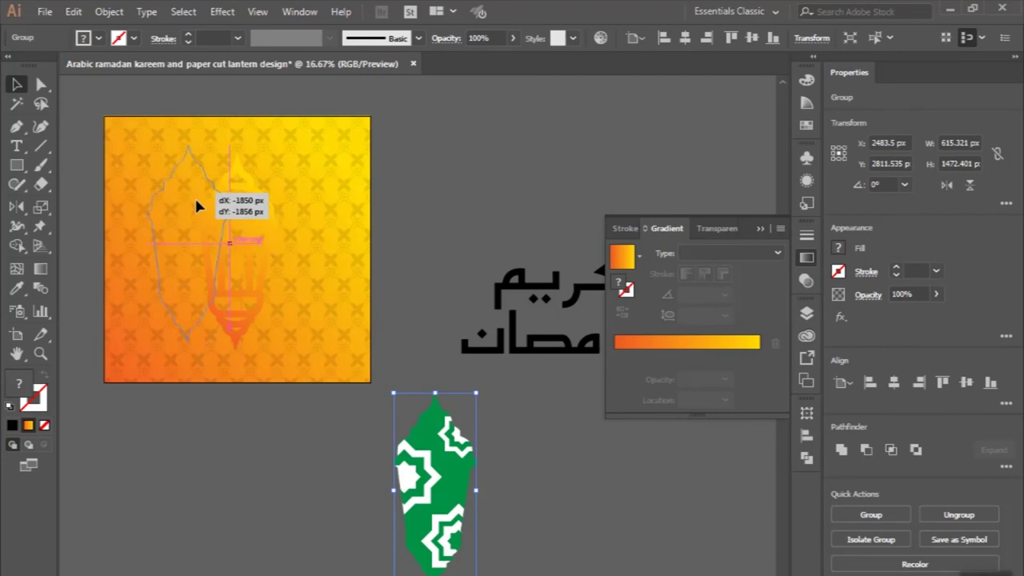
scroll(236, 160, up, 2)
scroll(236, 164, up, 2)
Align the green lantern, bring the orange gradient lantern to front, and nudge it over.
mouse_move(245, 155)
mouse_down()
mouse_move(262, 171)
mouse_move(279, 157)
mouse_up()
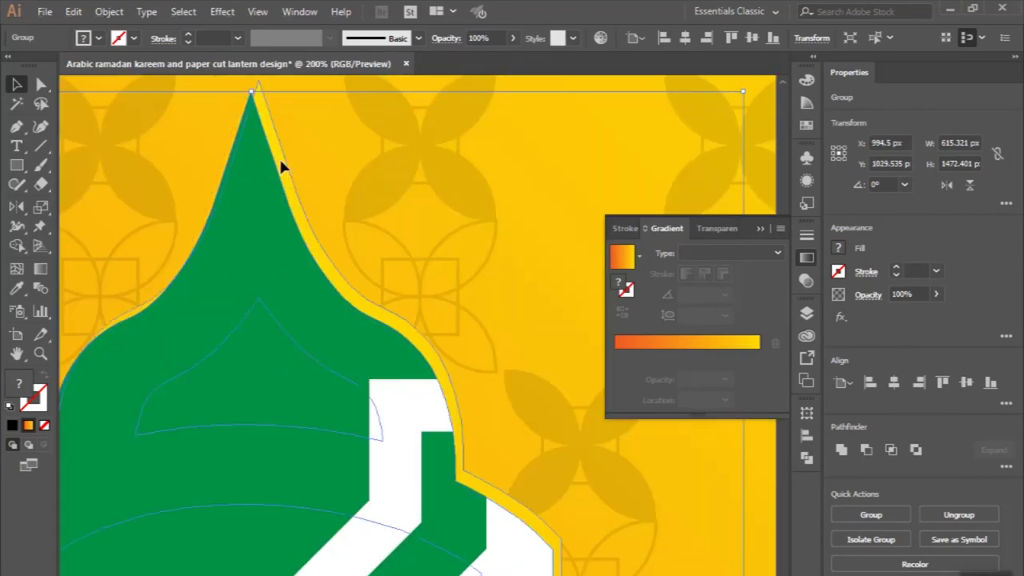
click(109, 11)
mouse_move(175, 29)
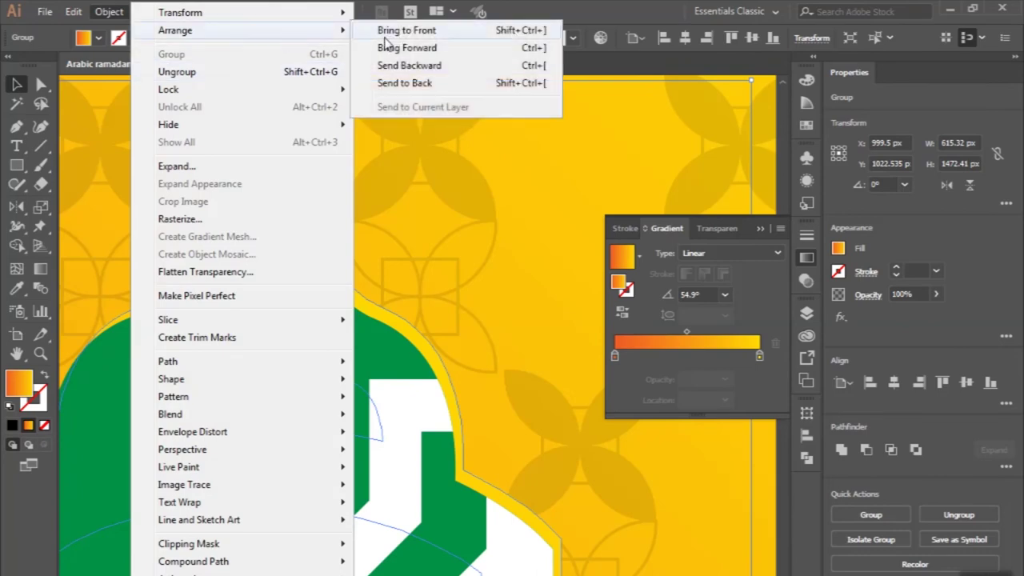
click(385, 38)
drag(248, 381, 257, 370)
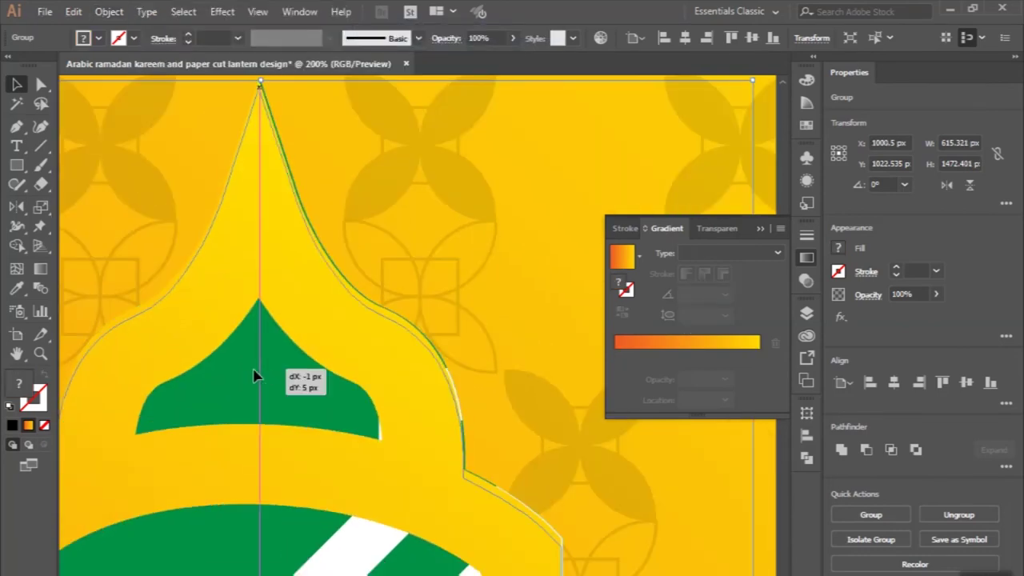
drag(256, 370, 254, 367)
key(ctrl+minus)
key(ctrl+minus)
key(ctrl+minus)
key(period)
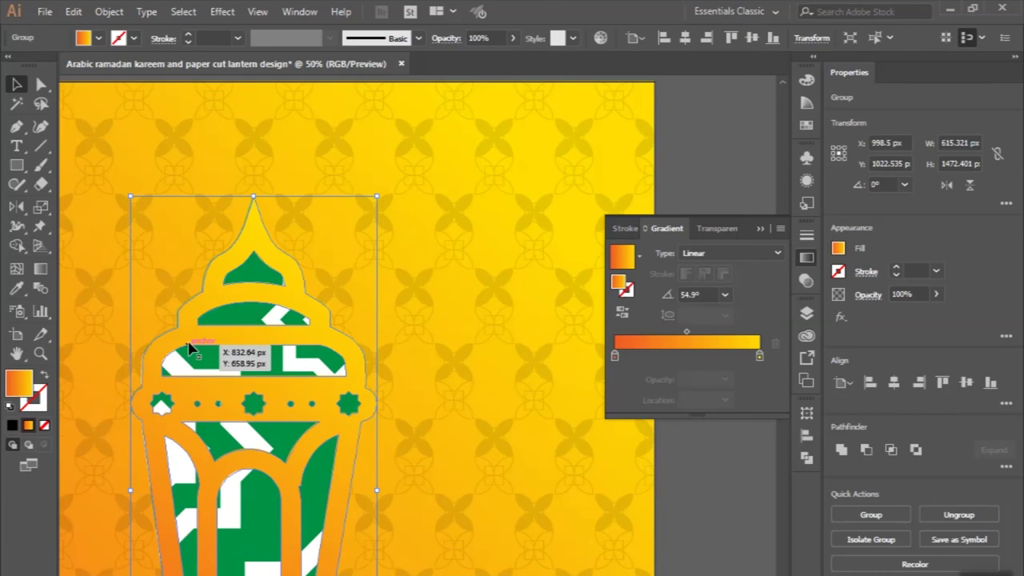
Add a 10 px outward offset path to the lantern and unite it into one shape.
click(101, 13)
mouse_move(240, 362)
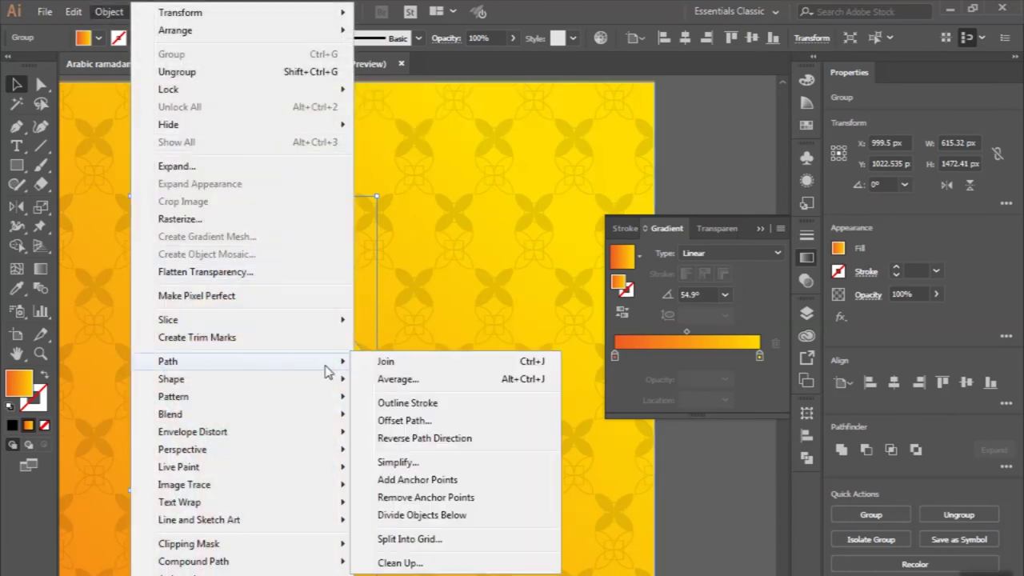
click(391, 410)
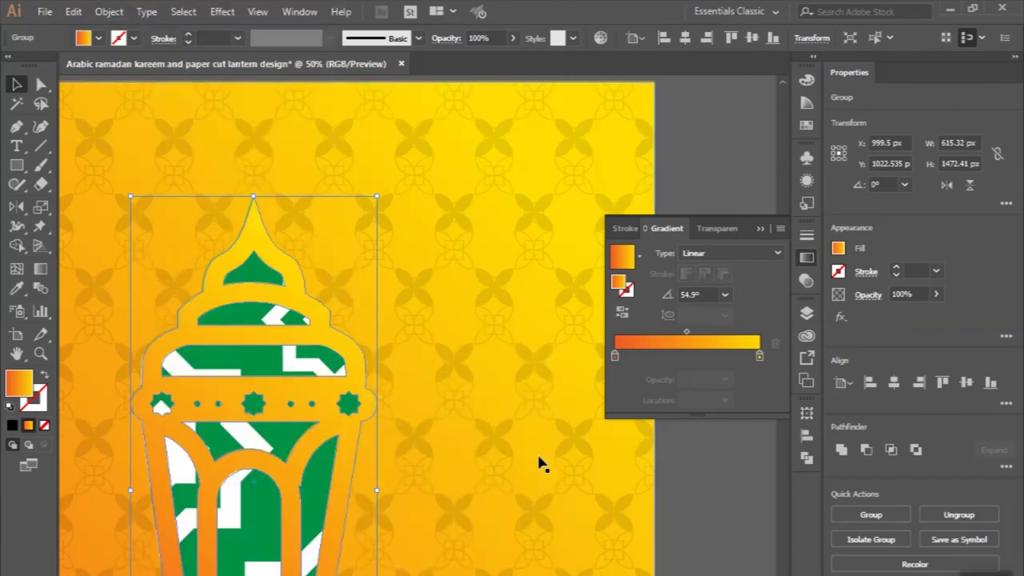
click(107, 12)
mouse_move(169, 361)
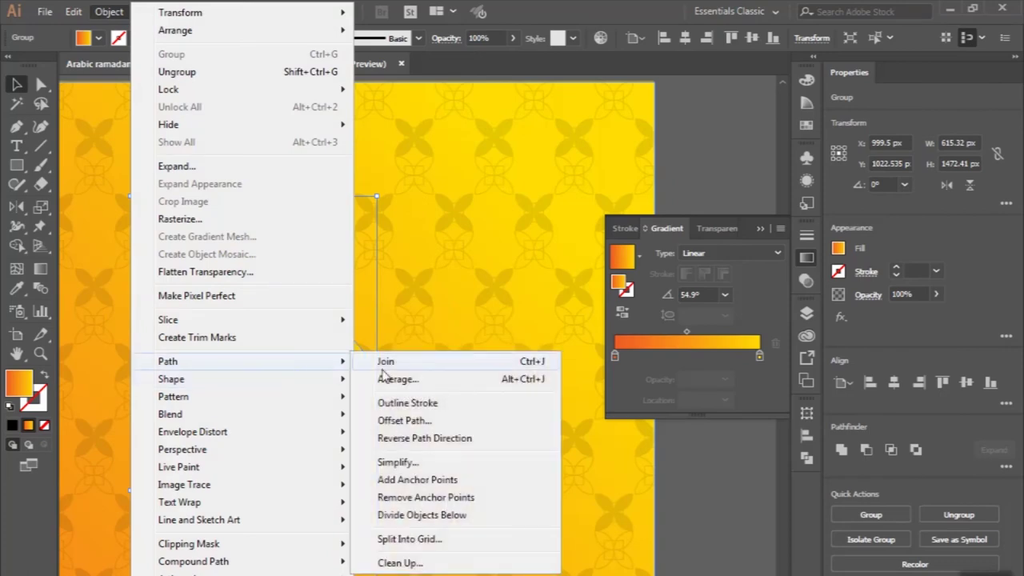
click(394, 422)
click(560, 530)
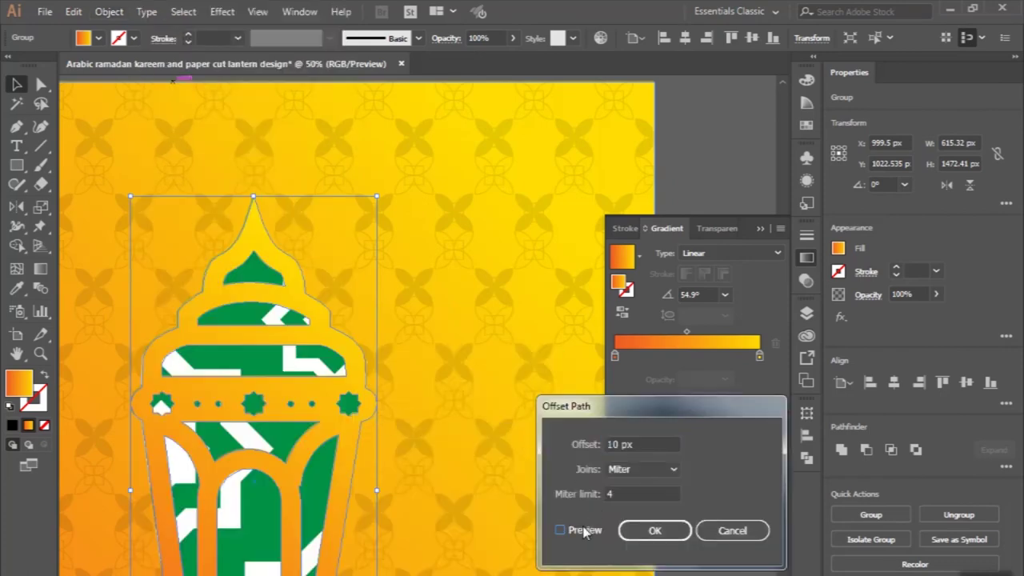
click(653, 530)
click(276, 308)
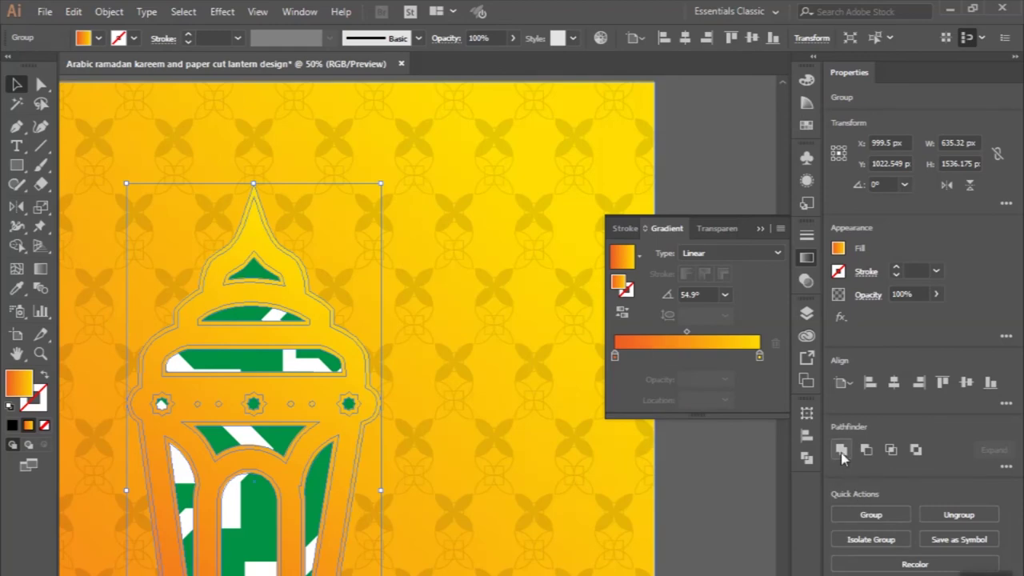
click(841, 450)
Align the lantern group to the artboard's vertical centre.
scroll(361, 360, down, 2)
scroll(353, 349, down, 1)
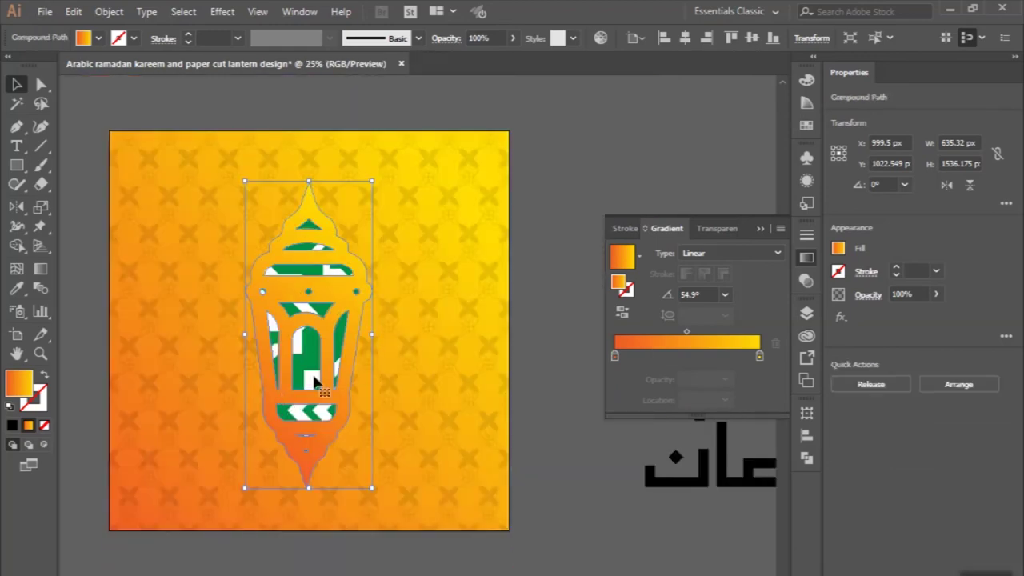
click(314, 360)
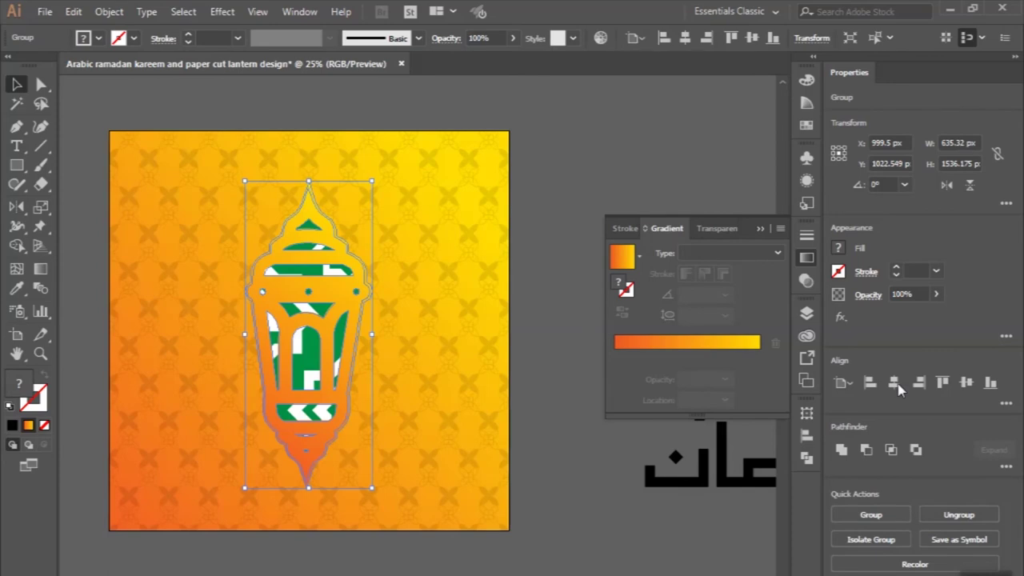
click(967, 383)
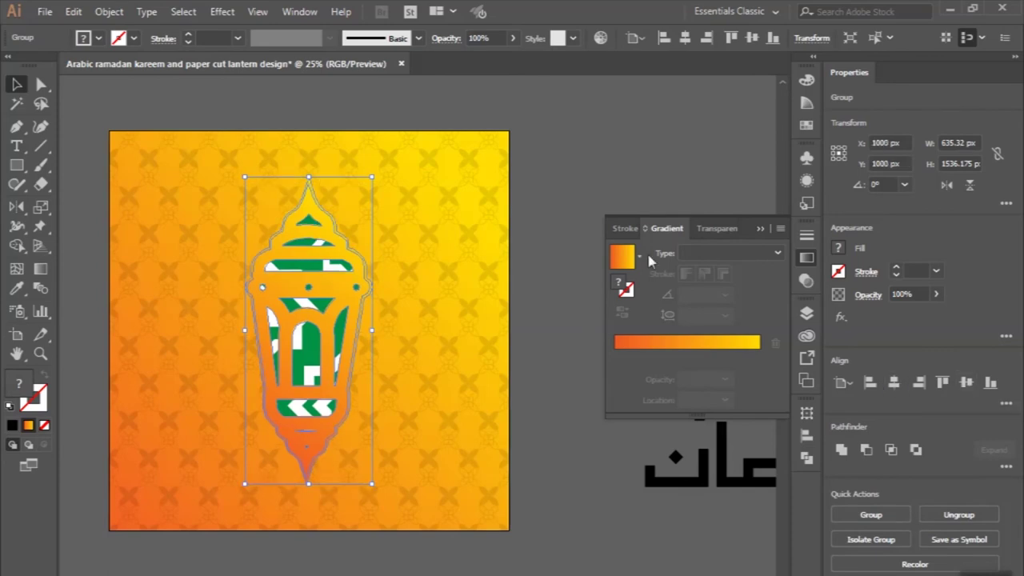
click(565, 236)
click(16, 126)
scroll(177, 160, up, 1)
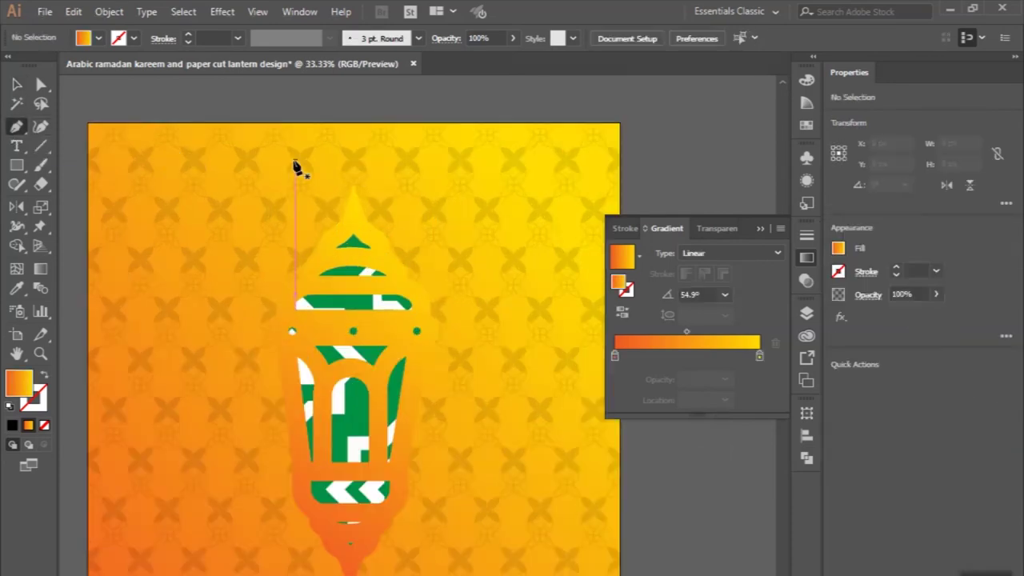
Draw a closed shadow shape from the lantern's tips to the artboard's left and bottom-left edges.
click(353, 194)
scroll(104, 345, up, 1)
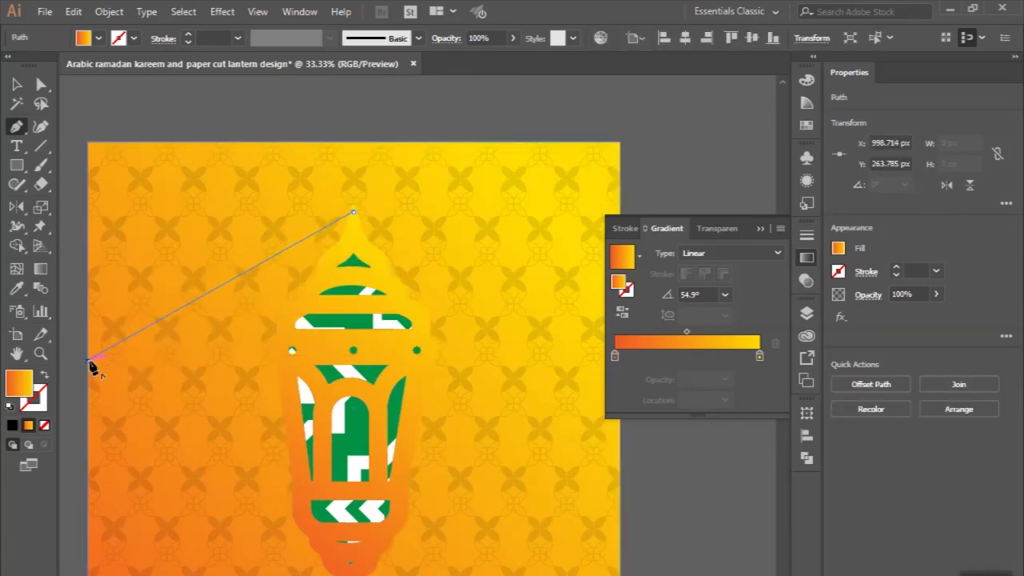
click(88, 360)
scroll(92, 368, down, 4)
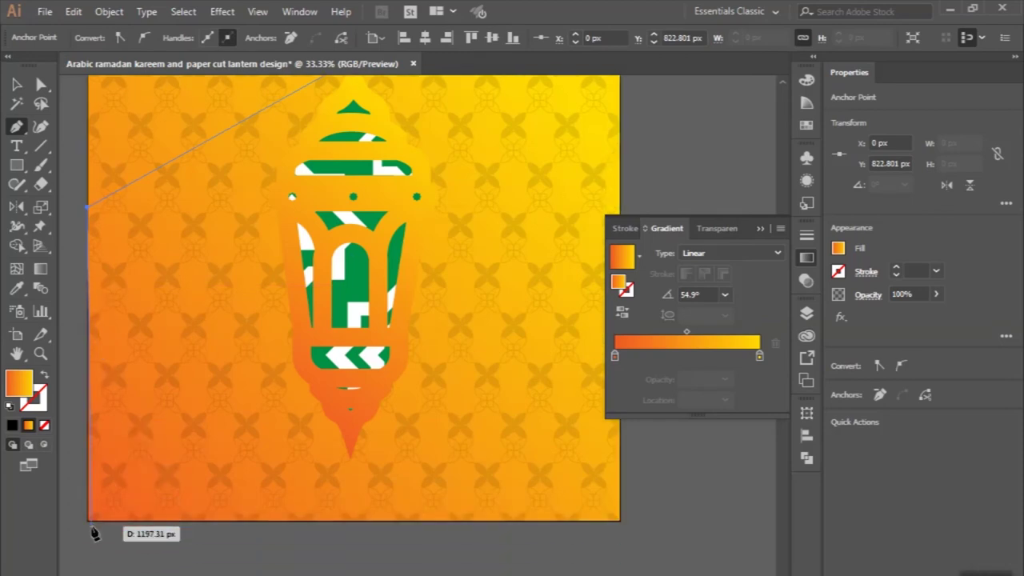
click(88, 521)
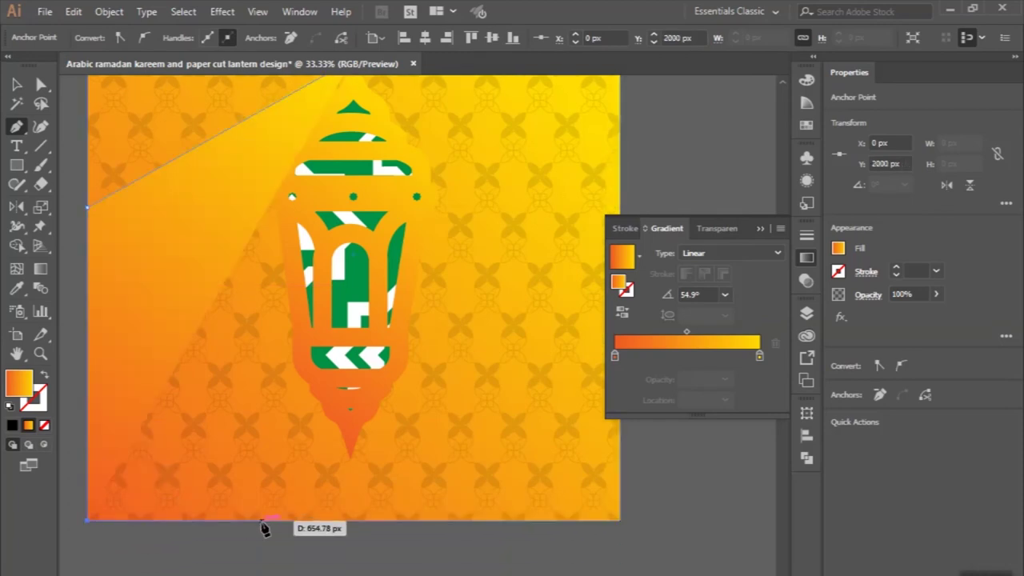
click(263, 521)
click(349, 463)
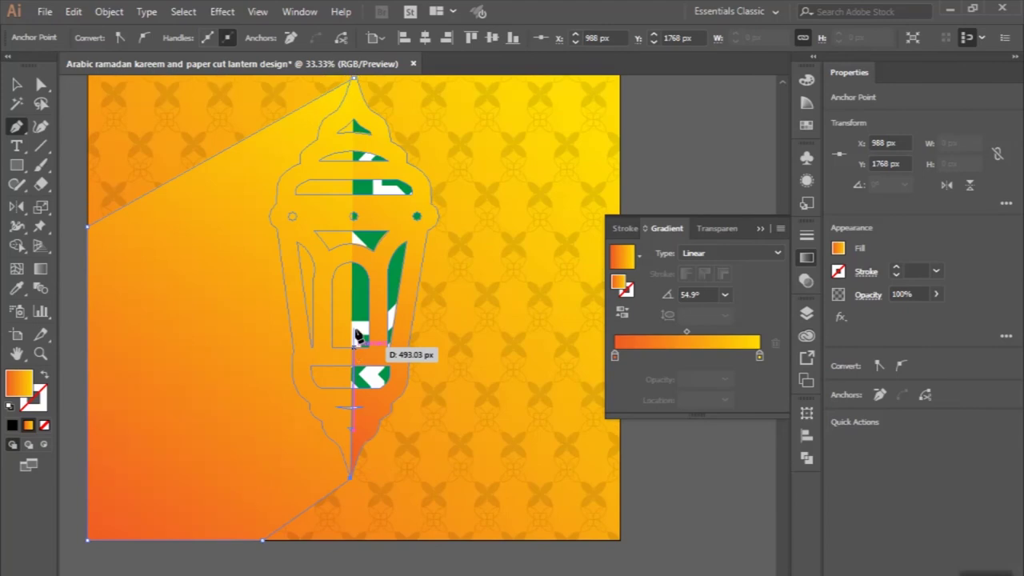
scroll(364, 352, up, 1)
click(353, 118)
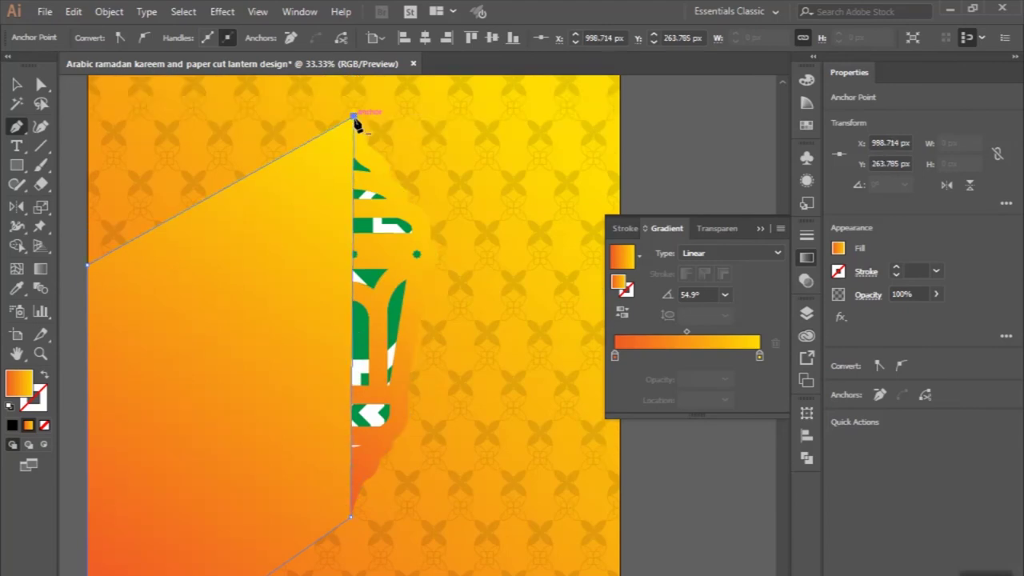
Fill the shadow with the White, Black gradient, changing the dark stop to grey.
click(639, 258)
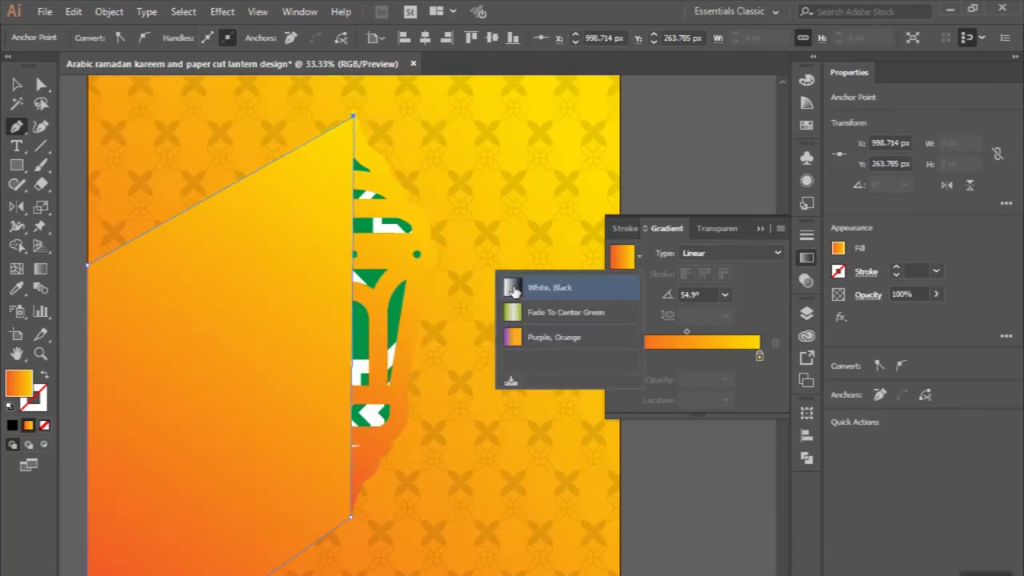
click(533, 289)
double_click(760, 357)
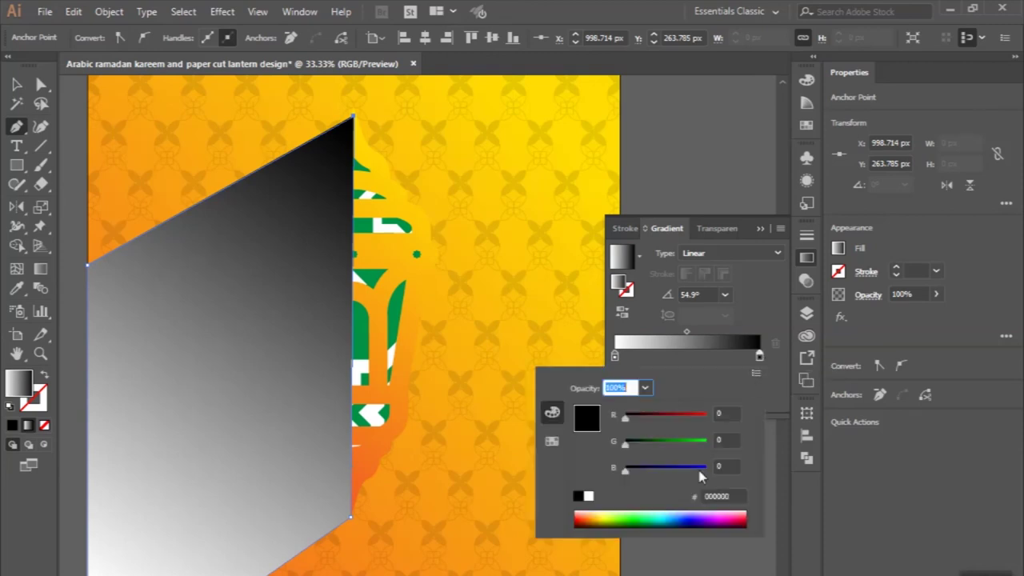
click(553, 441)
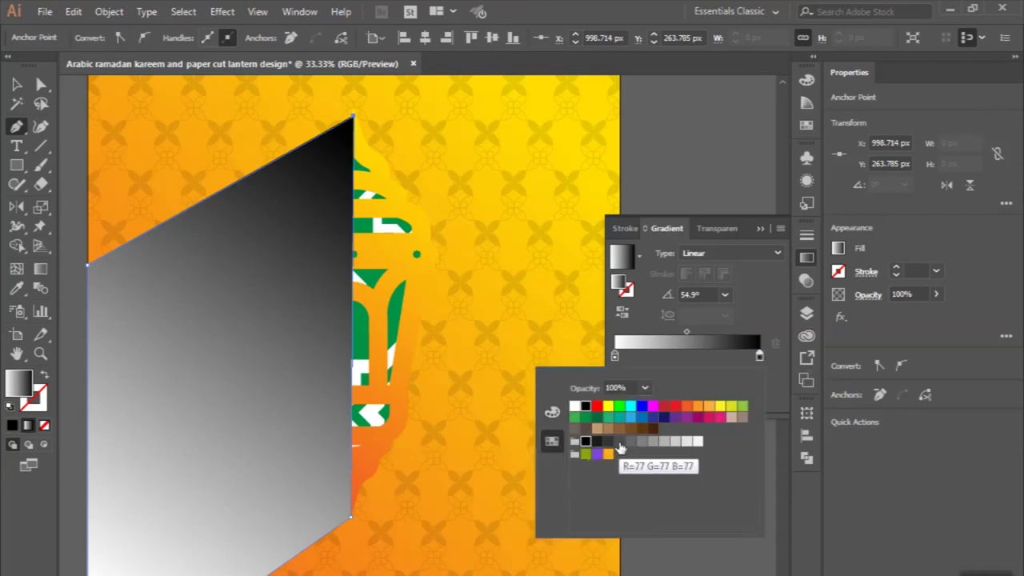
click(619, 444)
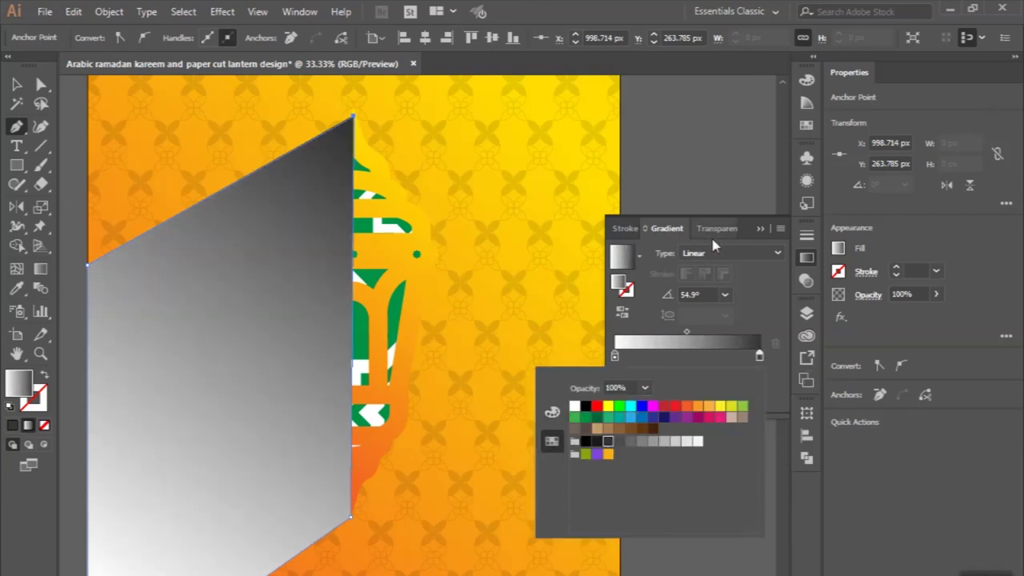
Set the shadow's blend mode to Multiply.
click(712, 244)
click(646, 252)
click(648, 311)
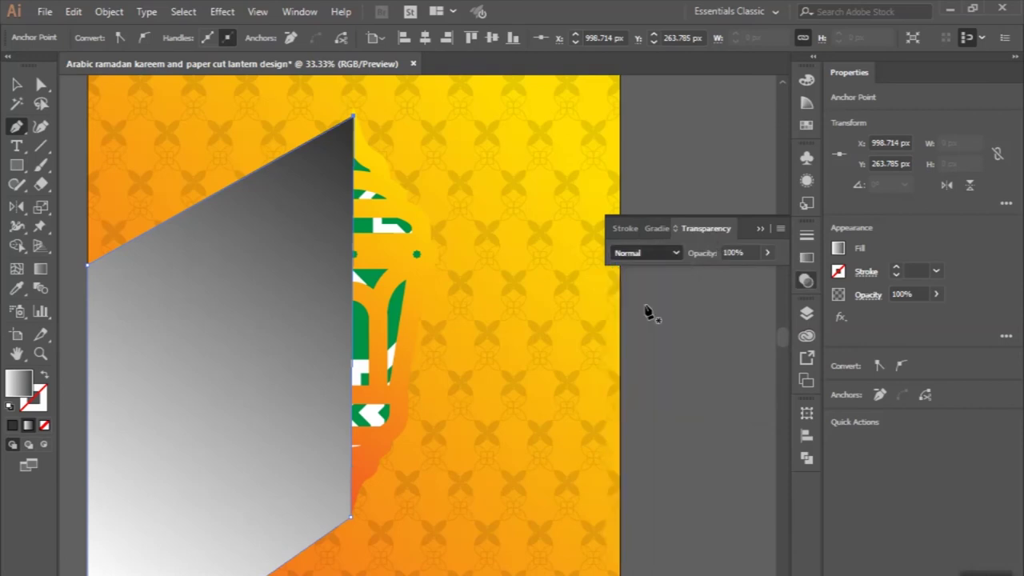
key(ctrl+minus)
click(14, 86)
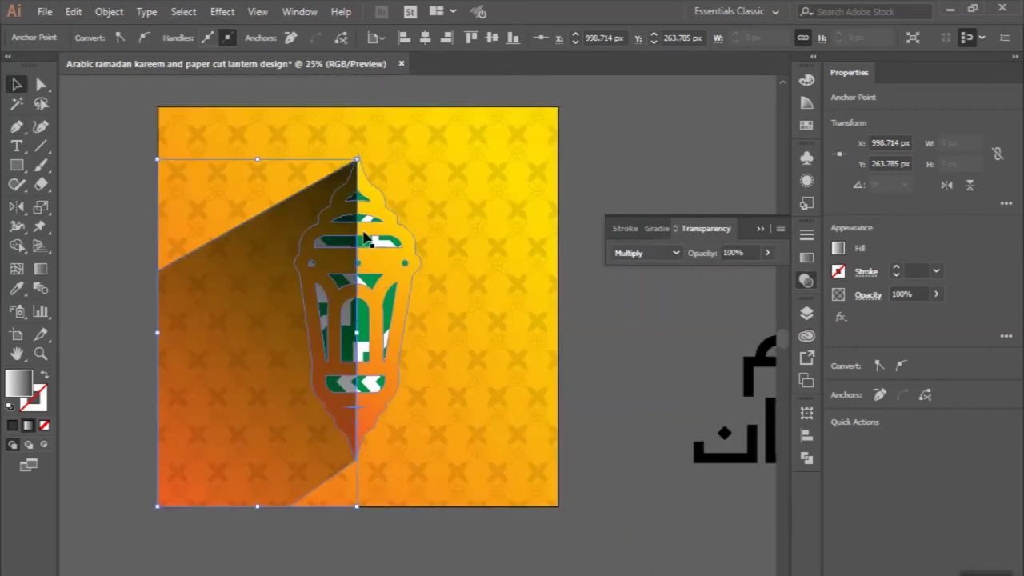
Bring the lantern group in front of its shadow.
click(394, 252)
click(109, 11)
mouse_move(175, 30)
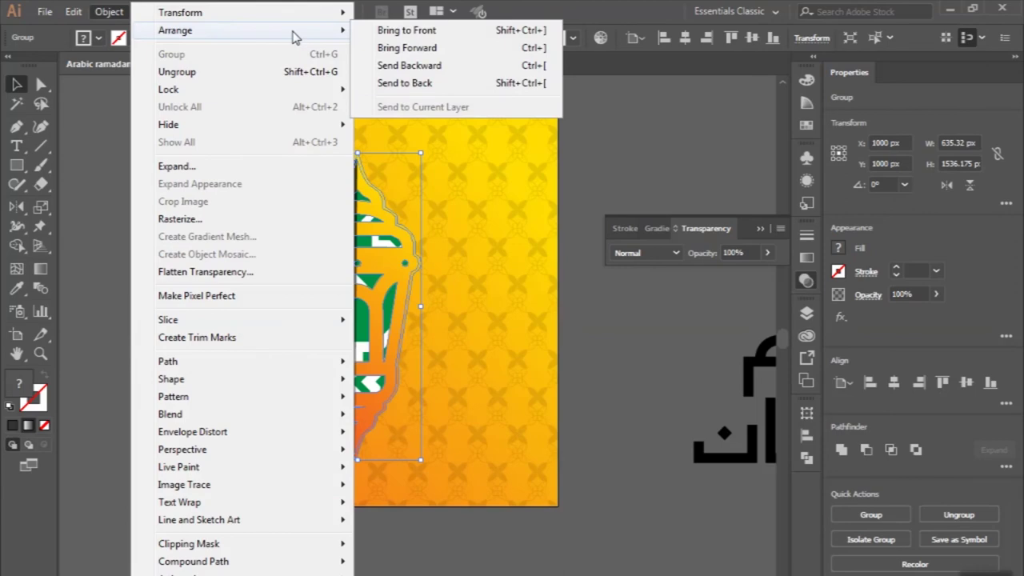
click(390, 31)
click(121, 224)
key(ctrl+minus)
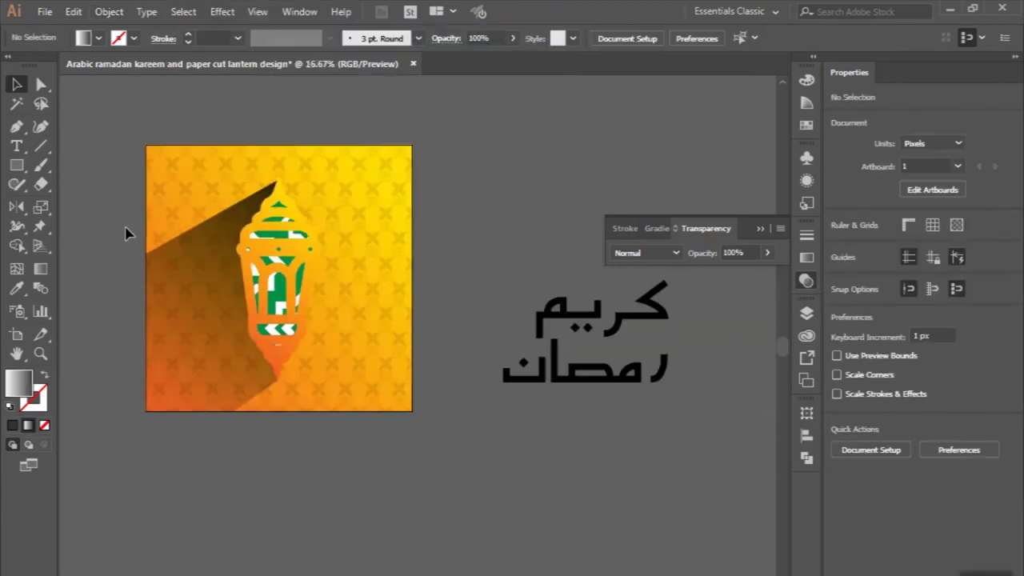
key(ctrl+0)
Redraw the shadow gradient diagonally from bottom-left to top-right.
click(189, 306)
key(g)
drag(137, 549, 435, 125)
key(ctrl+minus)
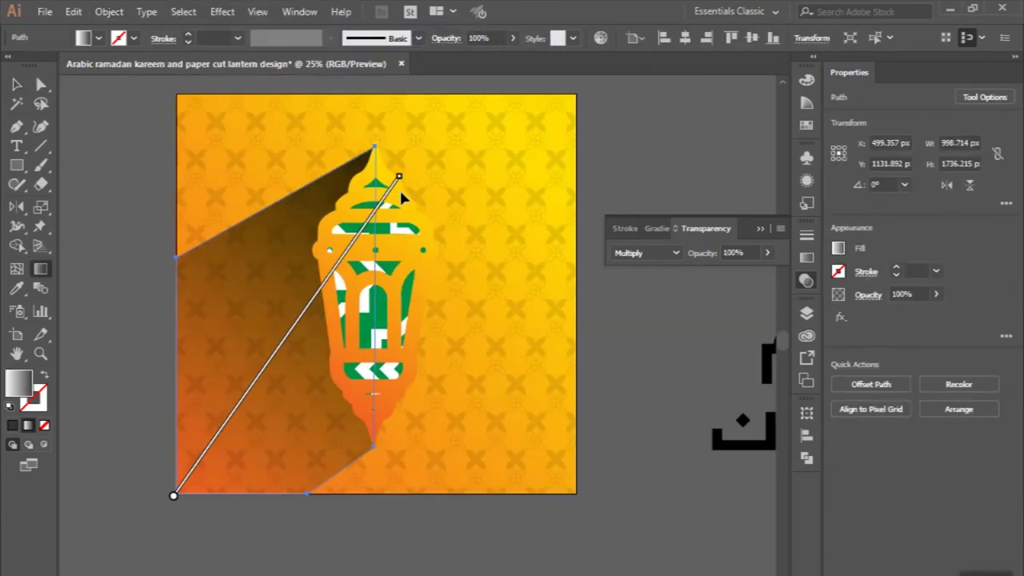
drag(149, 468, 435, 203)
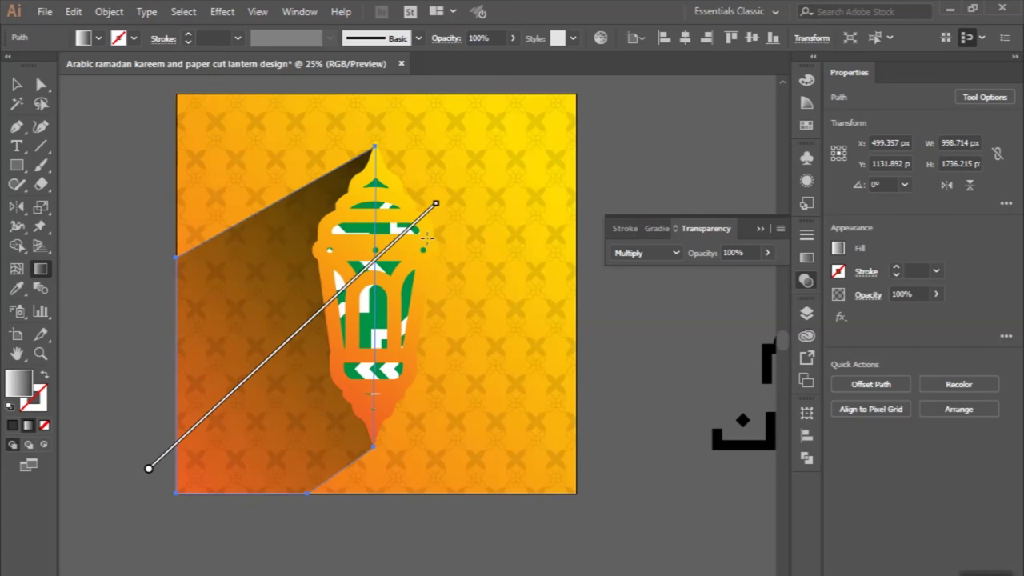
drag(130, 429, 478, 251)
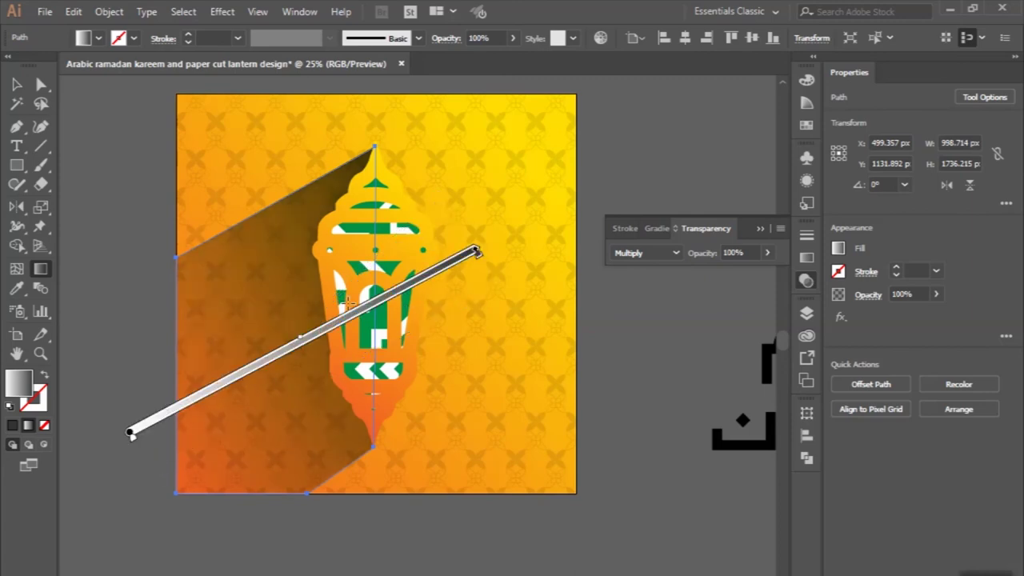
Fine-tune the shadow gradient's position and angle so it darkens beside the lantern.
mouse_move(343, 321)
mouse_down()
mouse_move(313, 324)
mouse_move(356, 306)
mouse_up()
drag(513, 229, 518, 255)
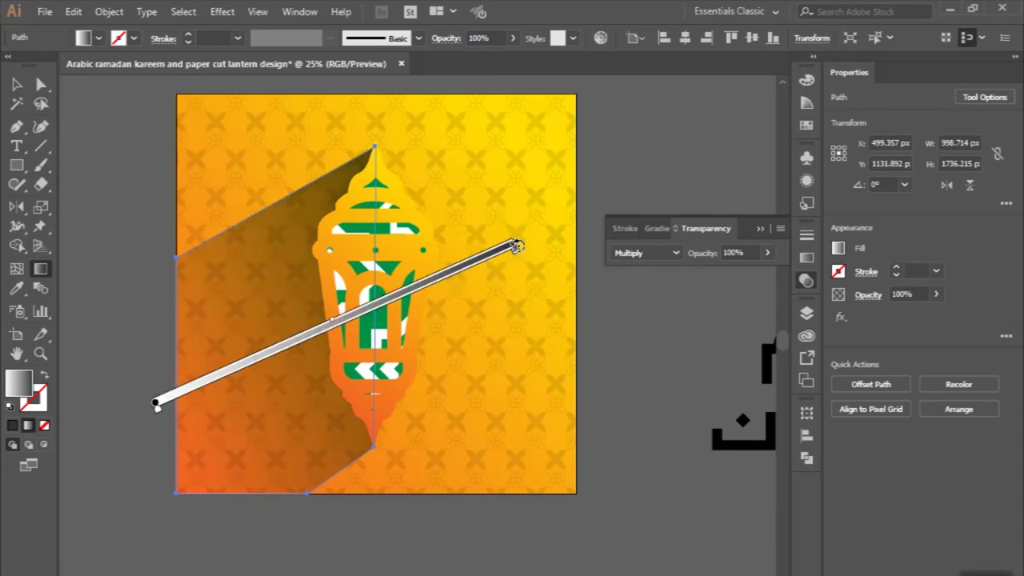
drag(518, 256, 523, 268)
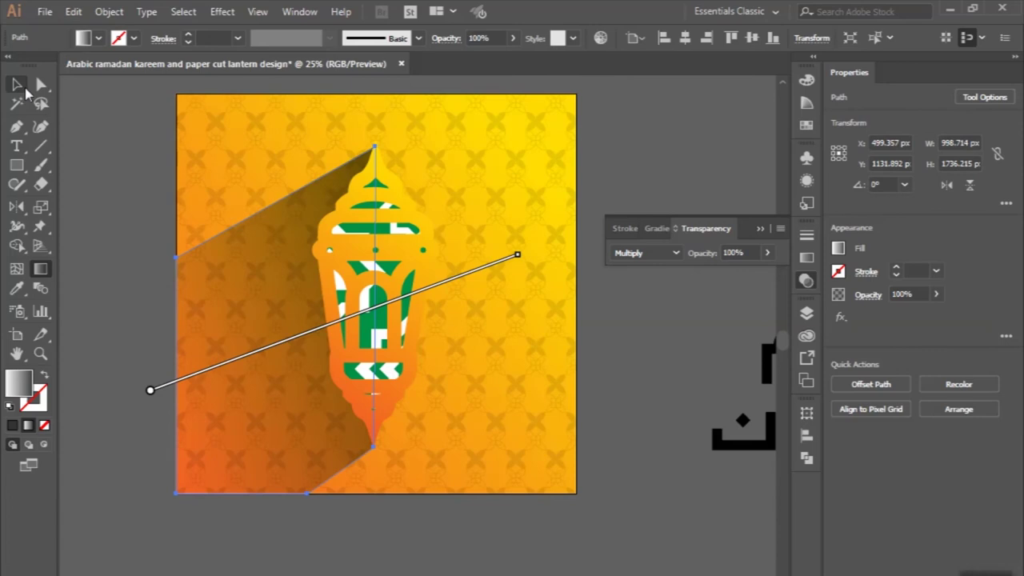
click(26, 91)
click(112, 174)
scroll(112, 174, down, 2)
scroll(112, 173, down, 1)
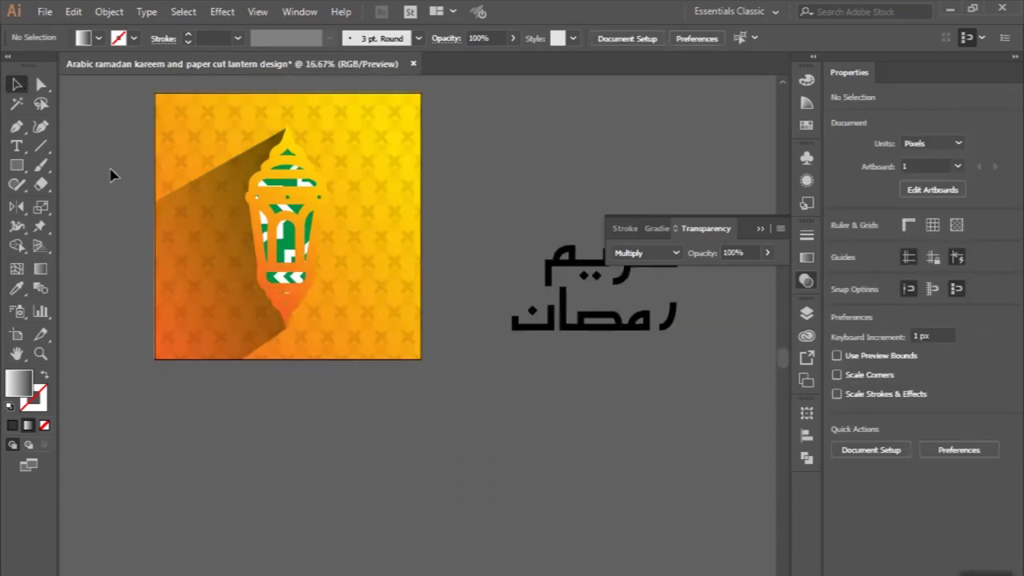
scroll(256, 180, up, 2)
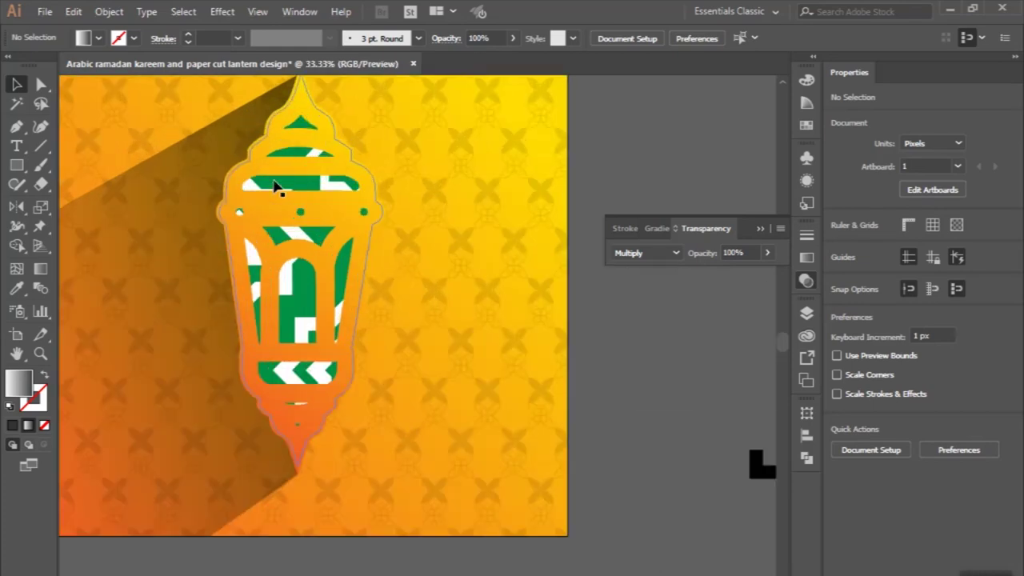
Enter the lantern group and open its gradient settings, undoing a trial reversal.
click(266, 174)
double_click(266, 174)
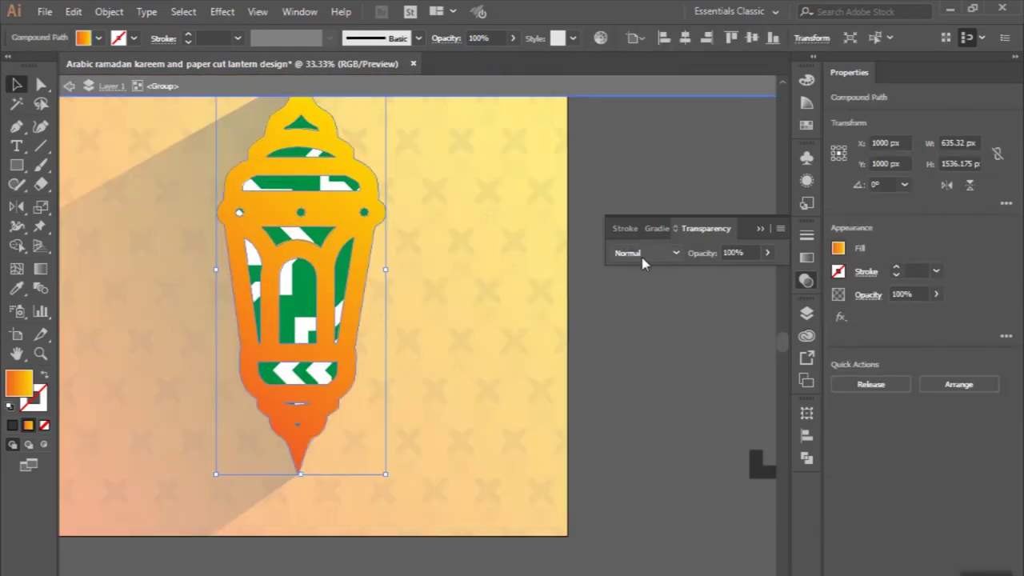
click(806, 258)
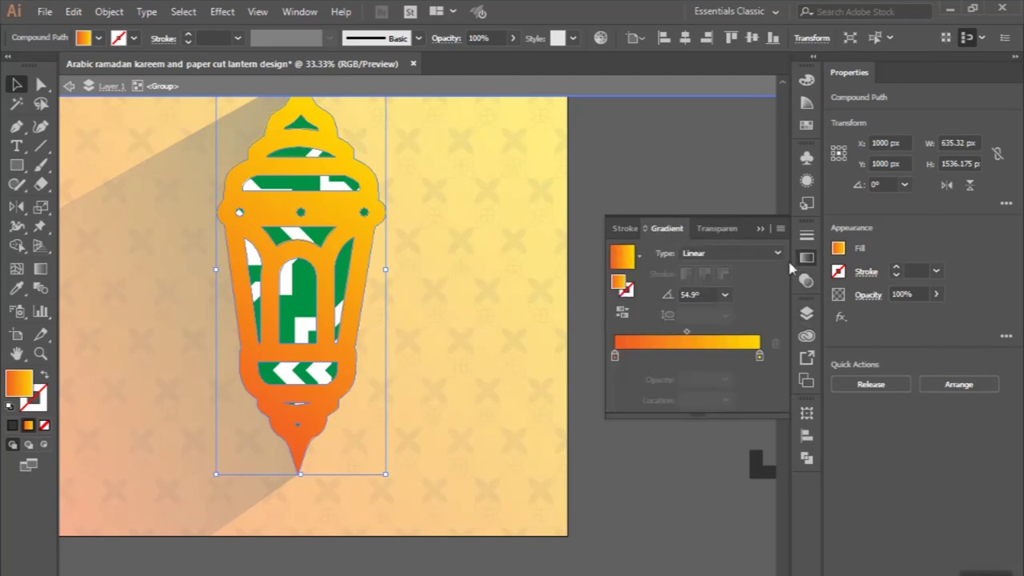
click(622, 312)
key(ctrl+z)
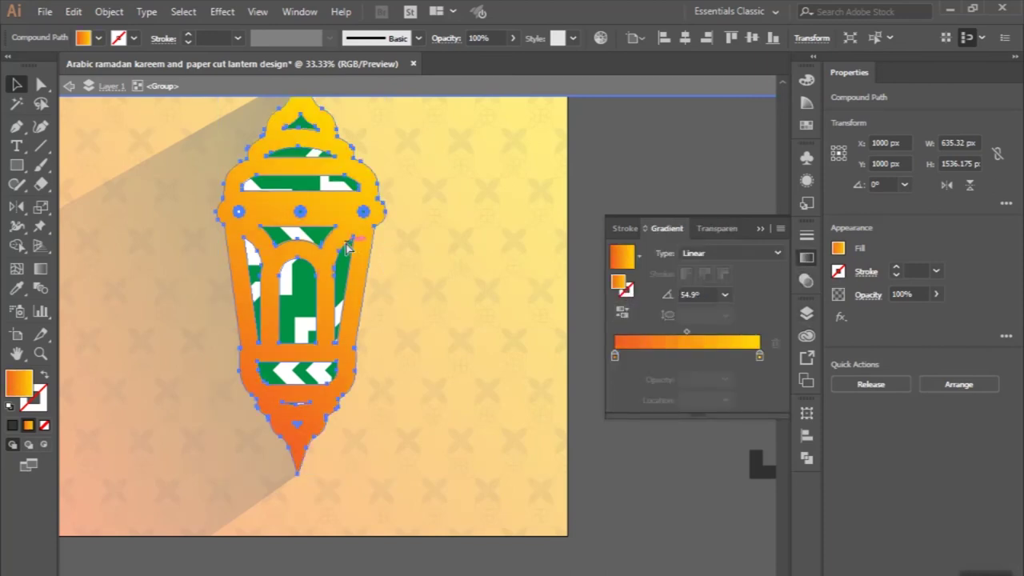
scroll(466, 245, up, 2)
Make the lantern gradient radial, reversed so yellow glows centrally, with its centre moved up.
click(732, 253)
click(694, 285)
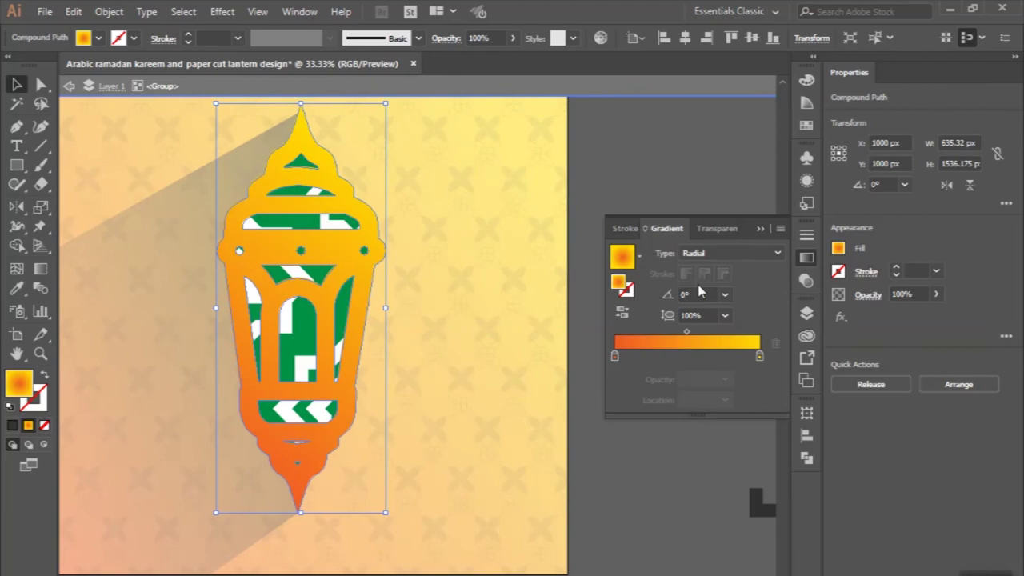
click(622, 313)
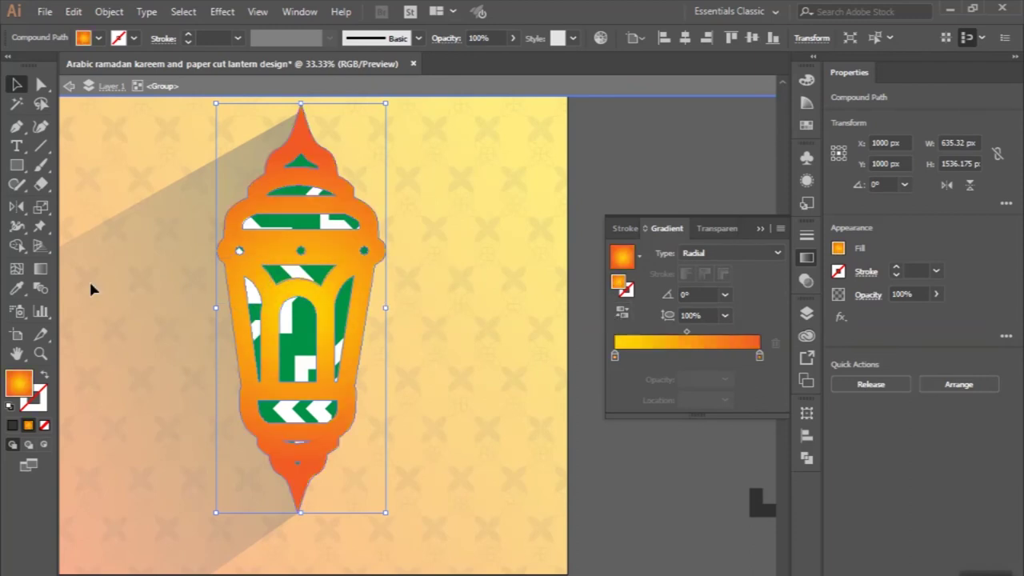
click(42, 270)
drag(398, 308, 450, 247)
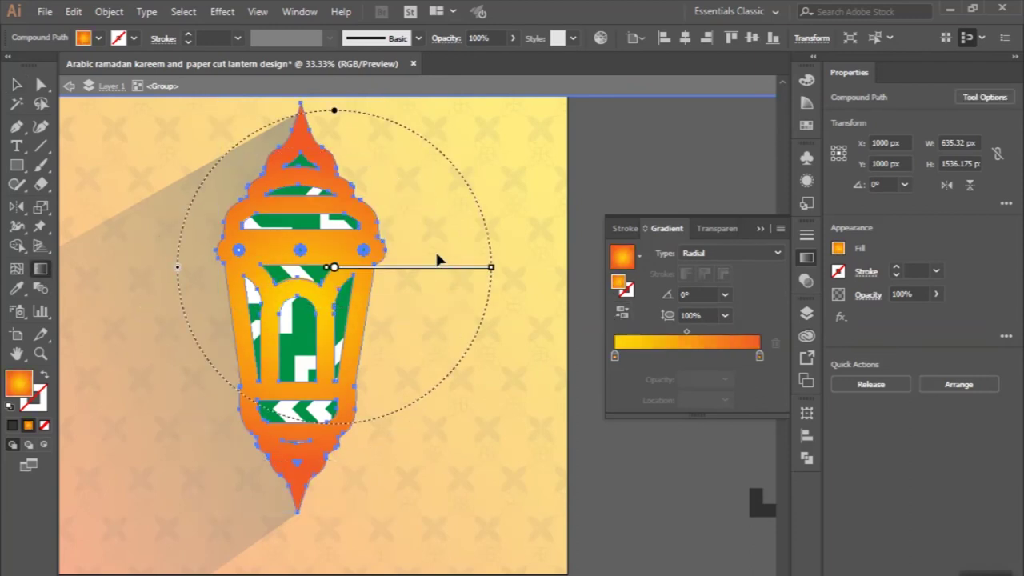
click(16, 85)
scroll(244, 173, down, 2)
click(476, 194)
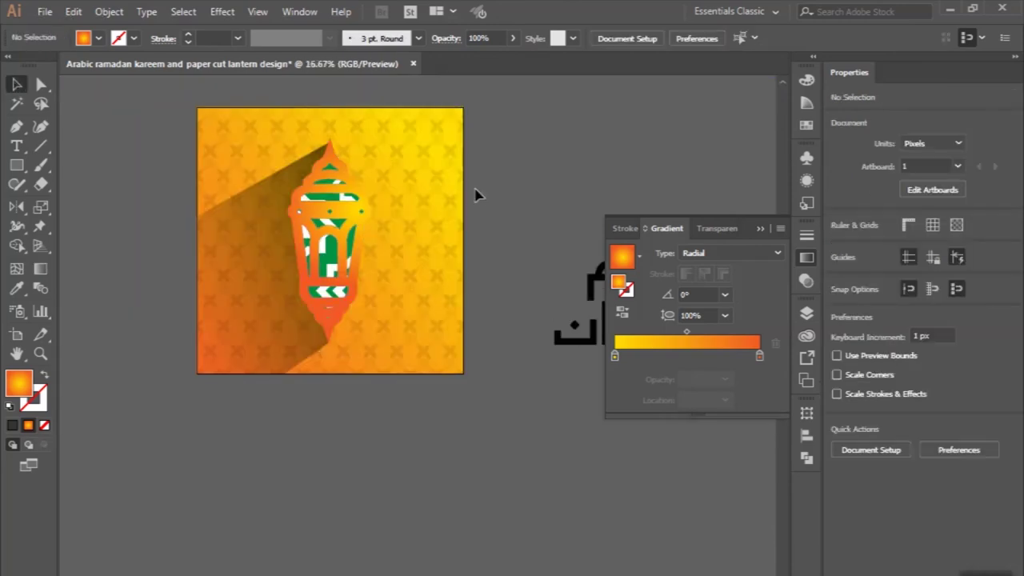
Re-enter the lantern group to edit its parts.
scroll(331, 217, up, 1)
scroll(359, 217, up, 2)
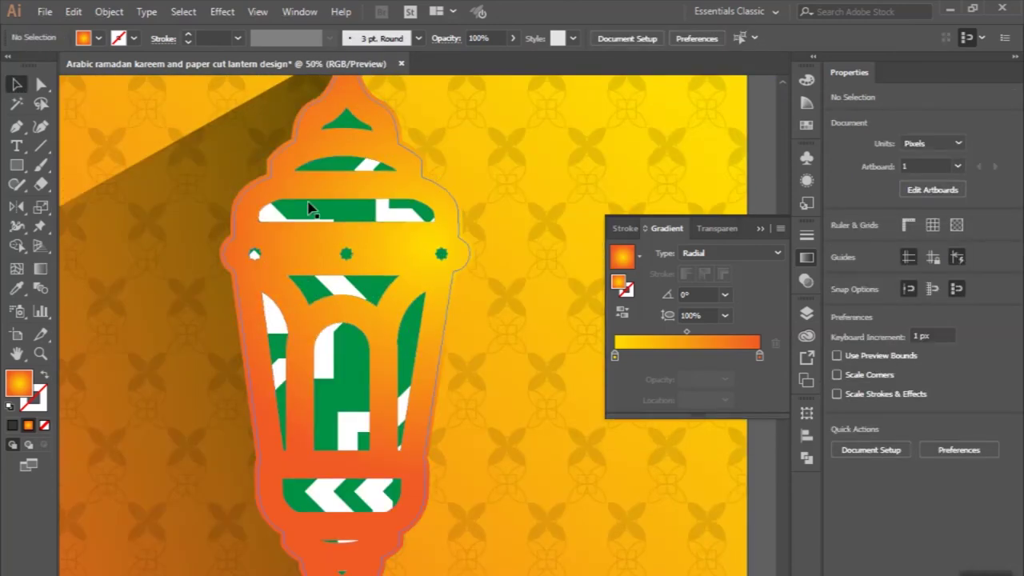
click(16, 126)
scroll(289, 157, up, 1)
click(16, 84)
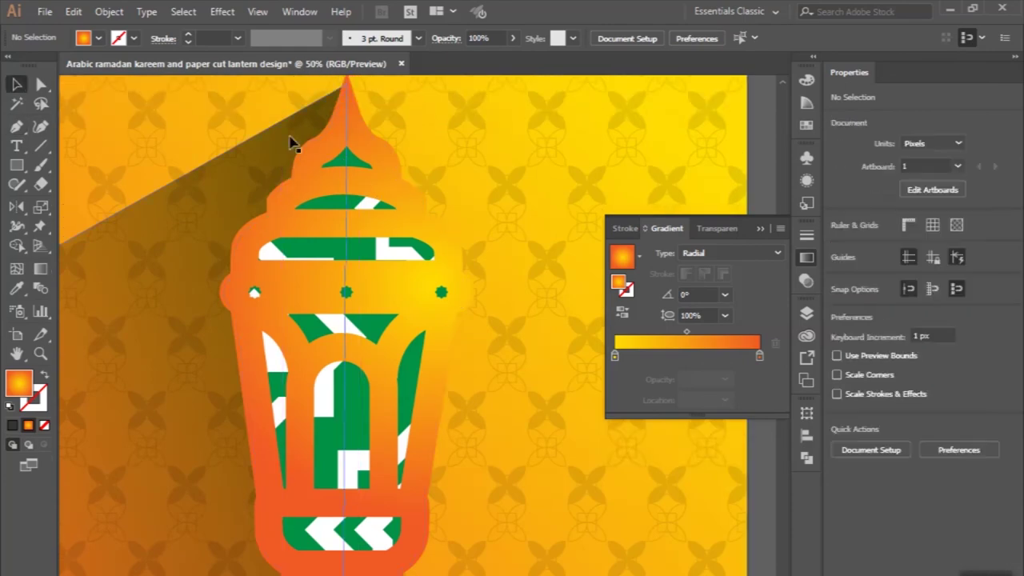
double_click(327, 155)
click(16, 127)
scroll(331, 138, up, 2)
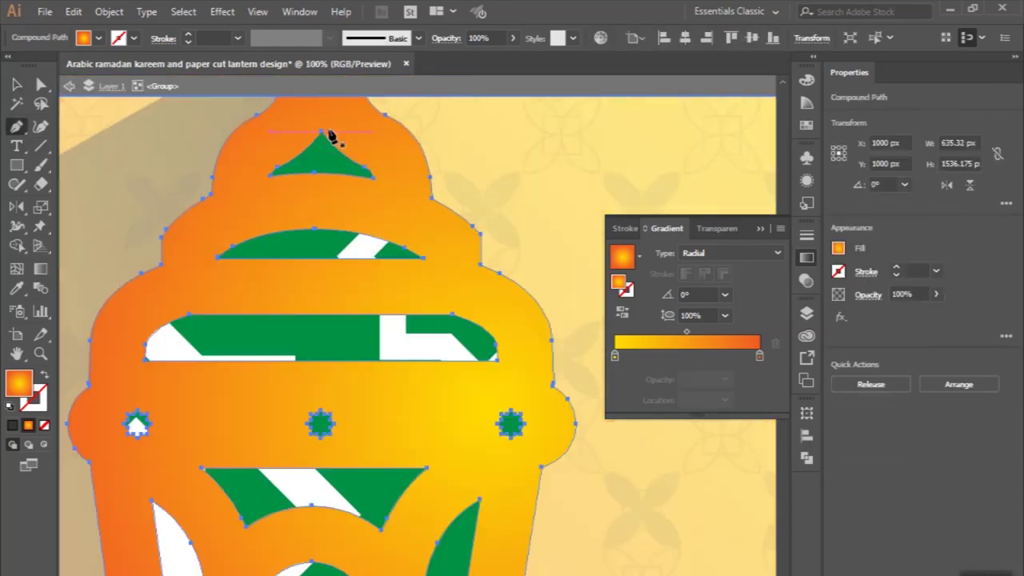
Trace a shape over the top triangle window and eyedrop the white-to-black gradient onto it.
click(320, 118)
click(394, 164)
click(388, 203)
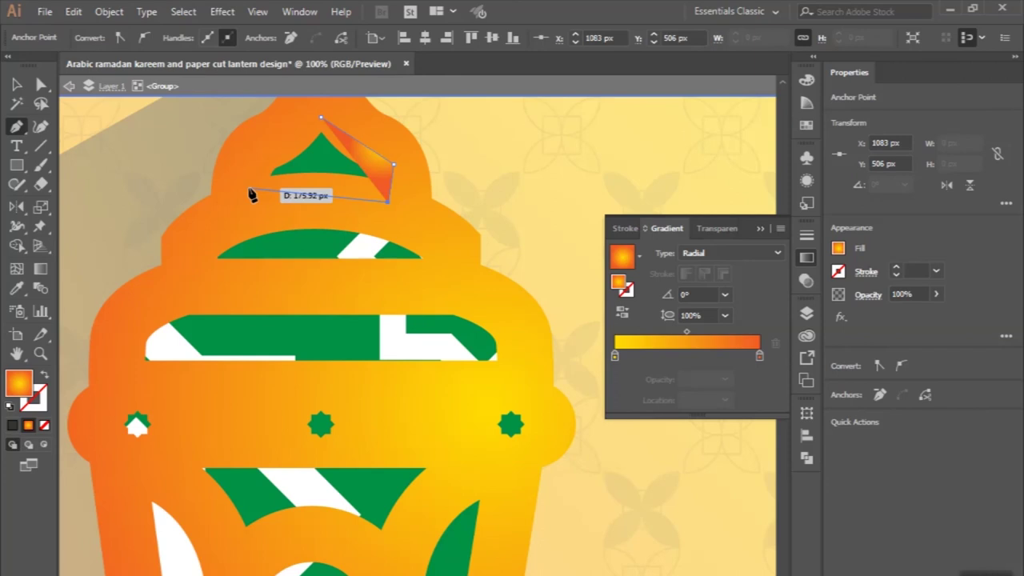
click(249, 188)
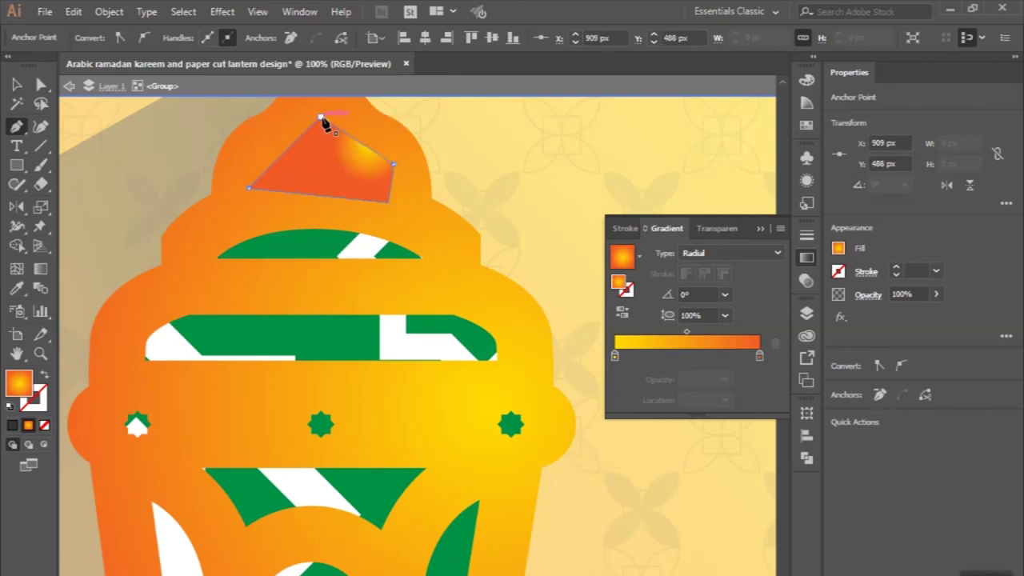
click(17, 289)
click(80, 176)
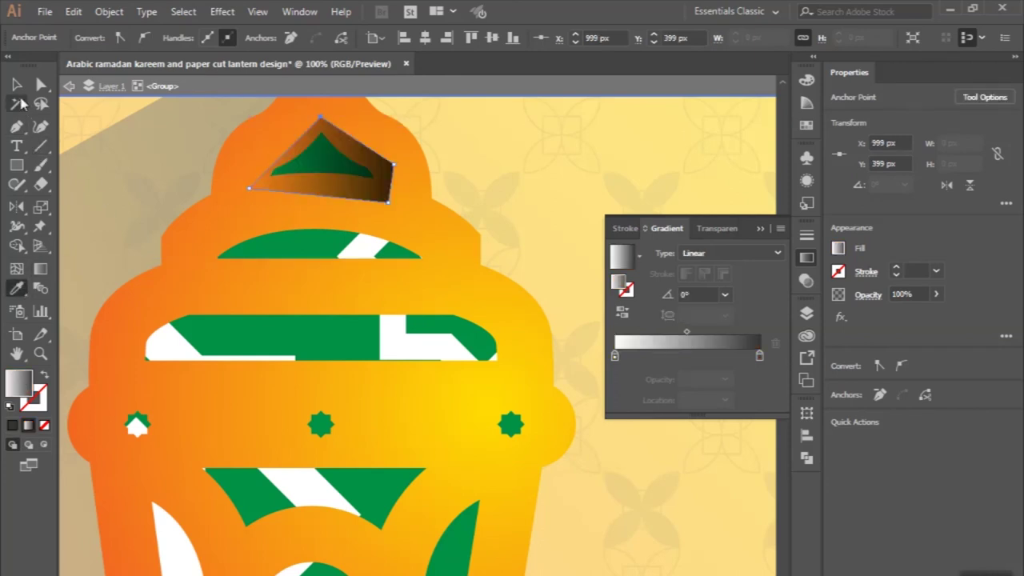
Trace a six-point gradient shape over the second window.
click(17, 127)
click(192, 249)
click(312, 217)
click(414, 230)
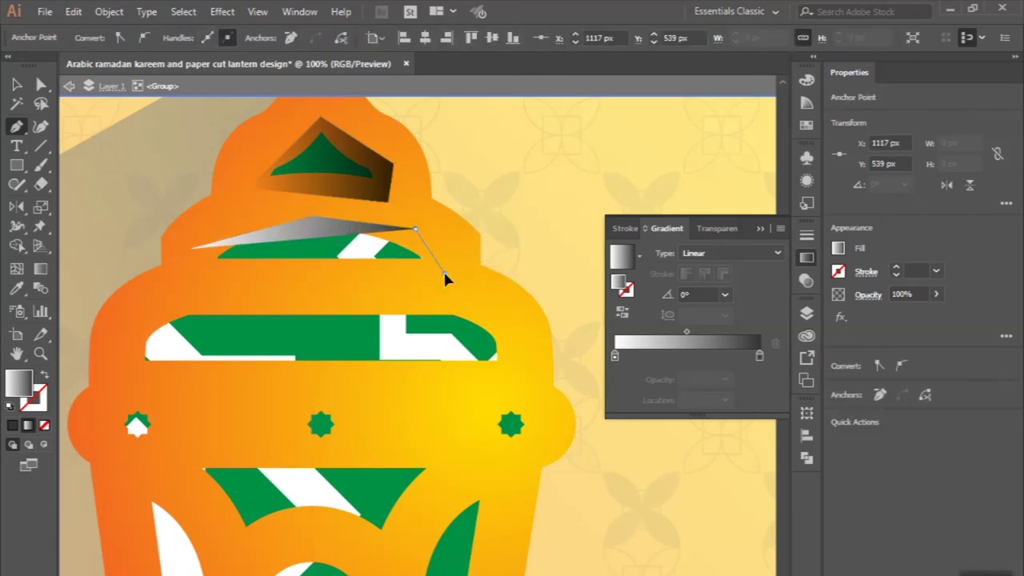
click(445, 273)
click(196, 271)
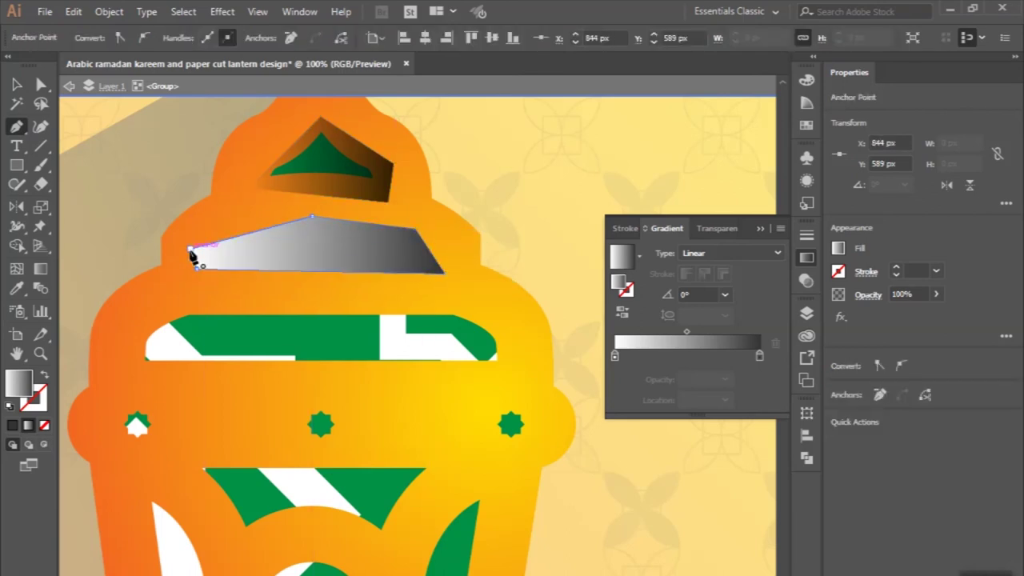
click(190, 250)
scroll(192, 254, down, 5)
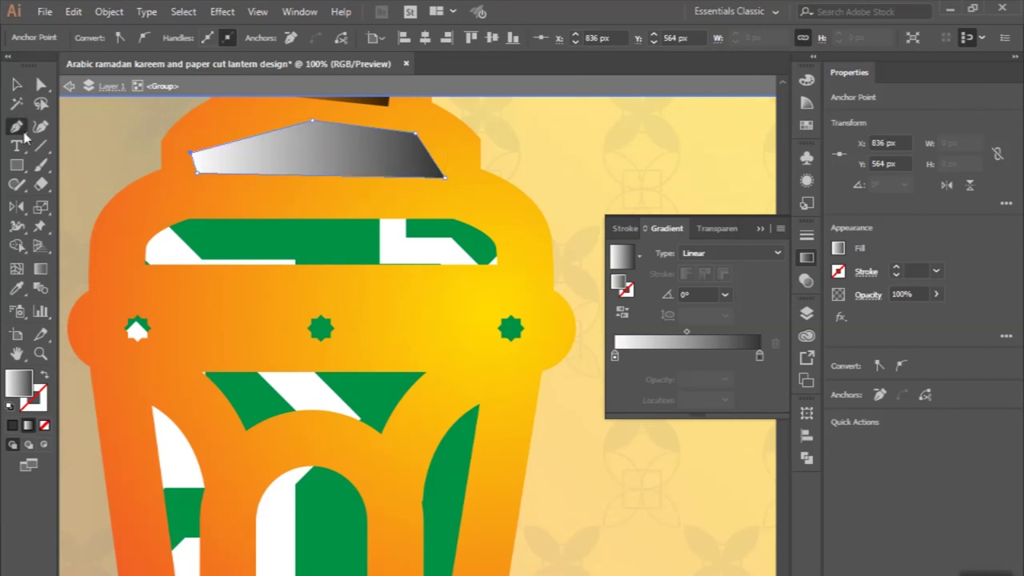
Trace a shape over the wide third window opening.
click(128, 270)
click(138, 223)
click(204, 207)
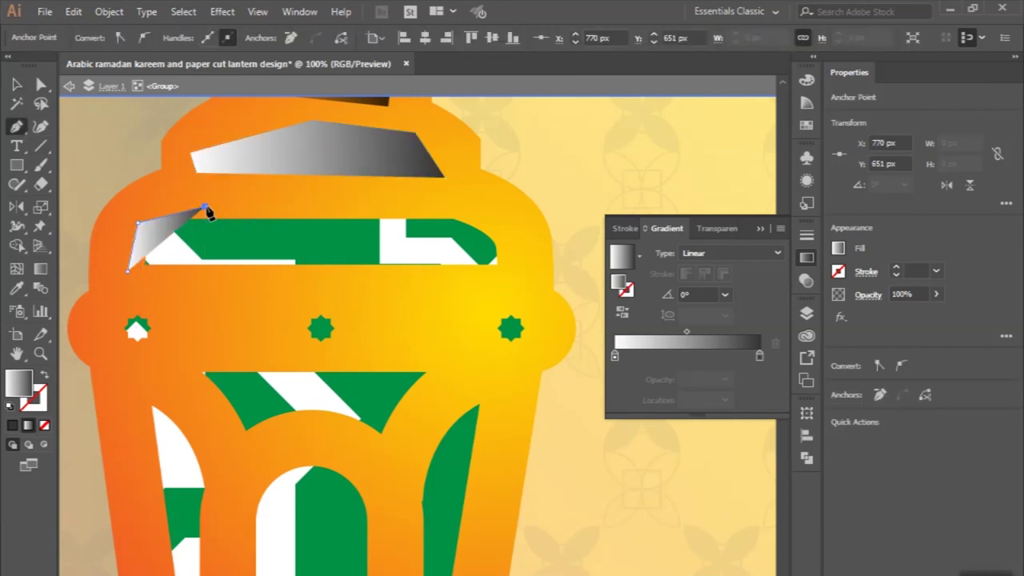
click(484, 208)
click(510, 238)
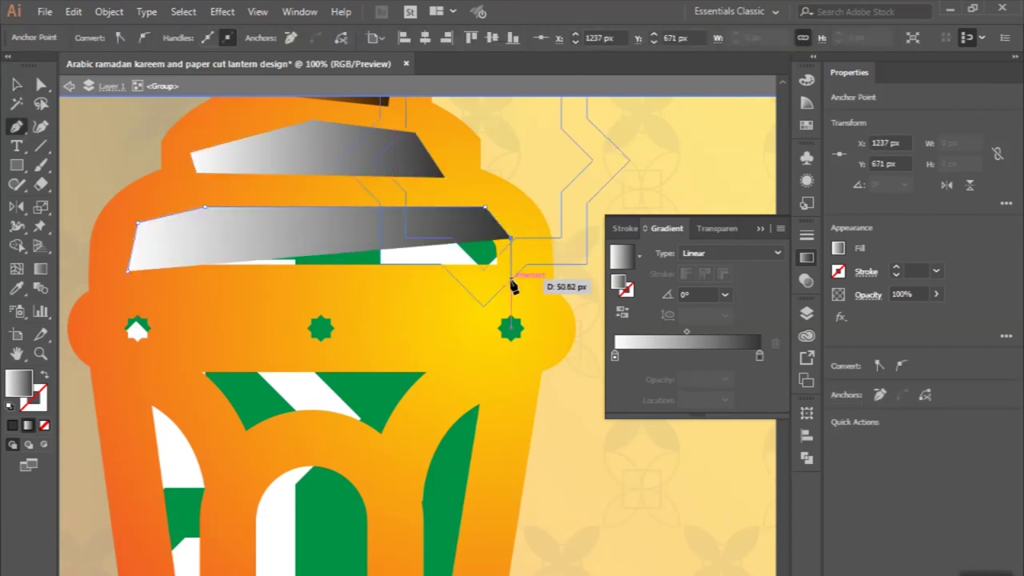
click(510, 279)
click(131, 274)
scroll(132, 272, down, 2)
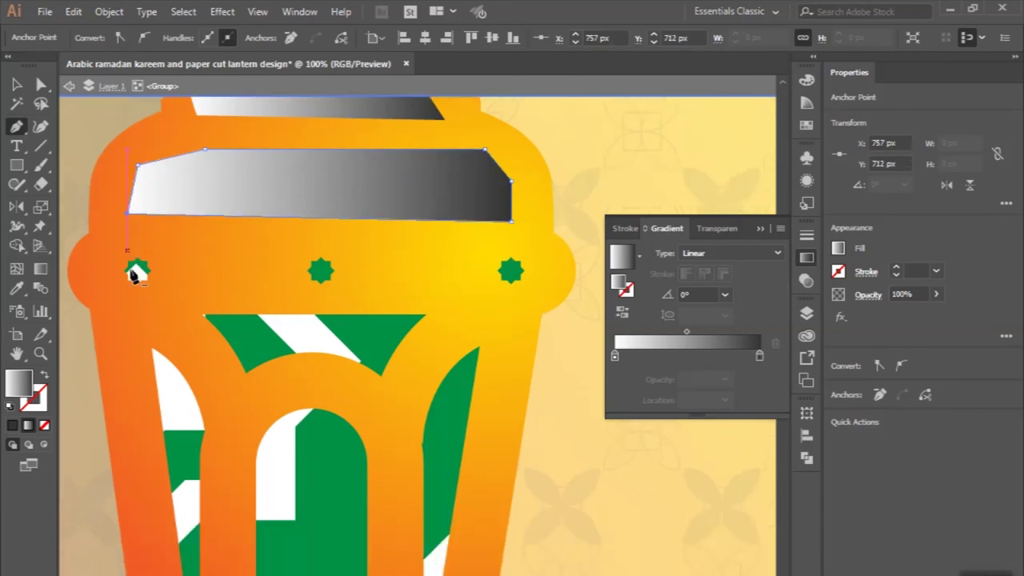
scroll(132, 273, down, 2)
Trace a shape over the window below the stars and begin the left side window shape.
click(16, 84)
click(17, 128)
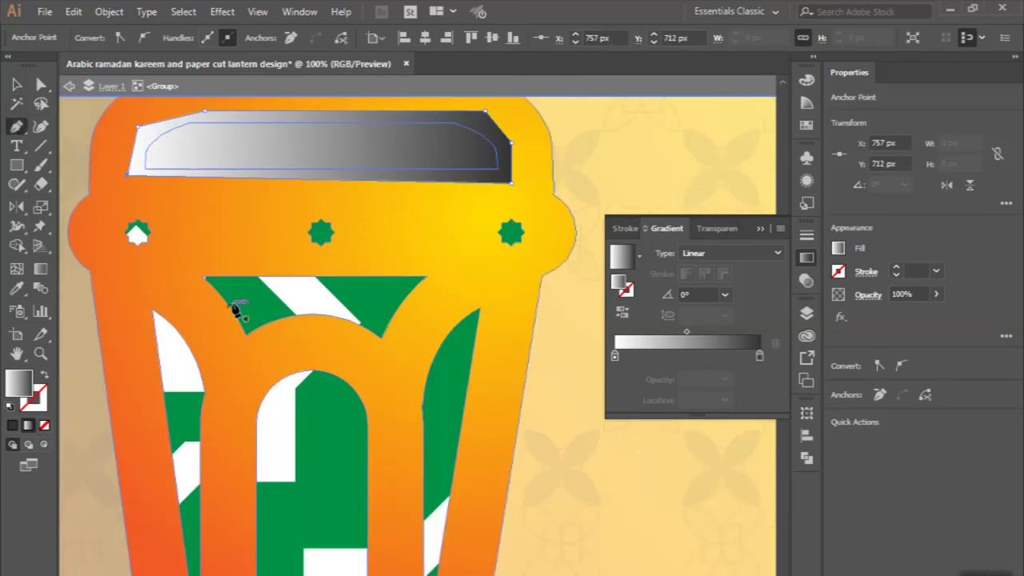
click(179, 276)
click(239, 350)
click(328, 332)
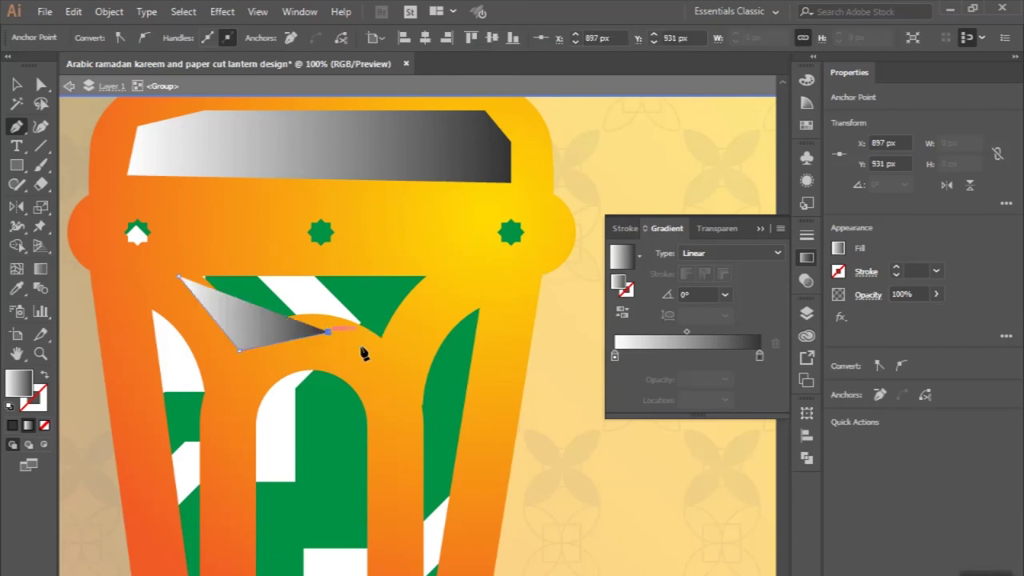
click(388, 356)
click(440, 277)
click(366, 264)
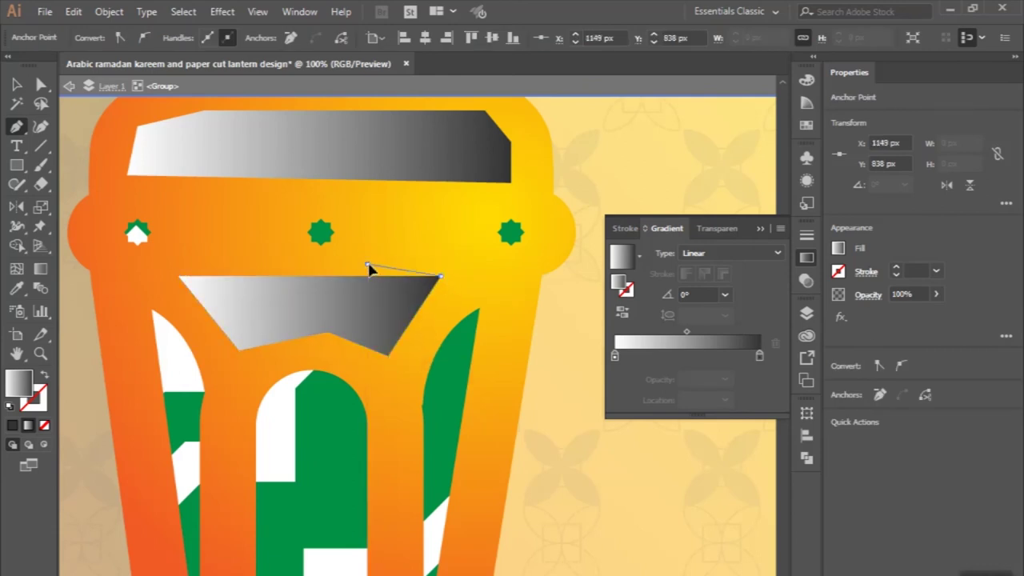
click(181, 277)
scroll(183, 280, down, 3)
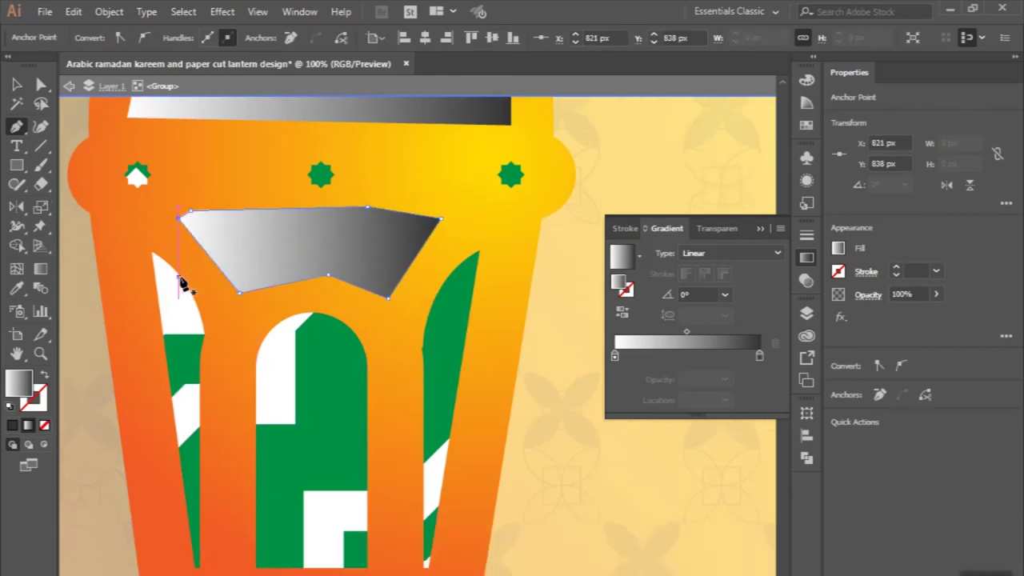
click(137, 232)
Finish the gradient shape covering the left side window.
scroll(160, 376, down, 2)
click(178, 509)
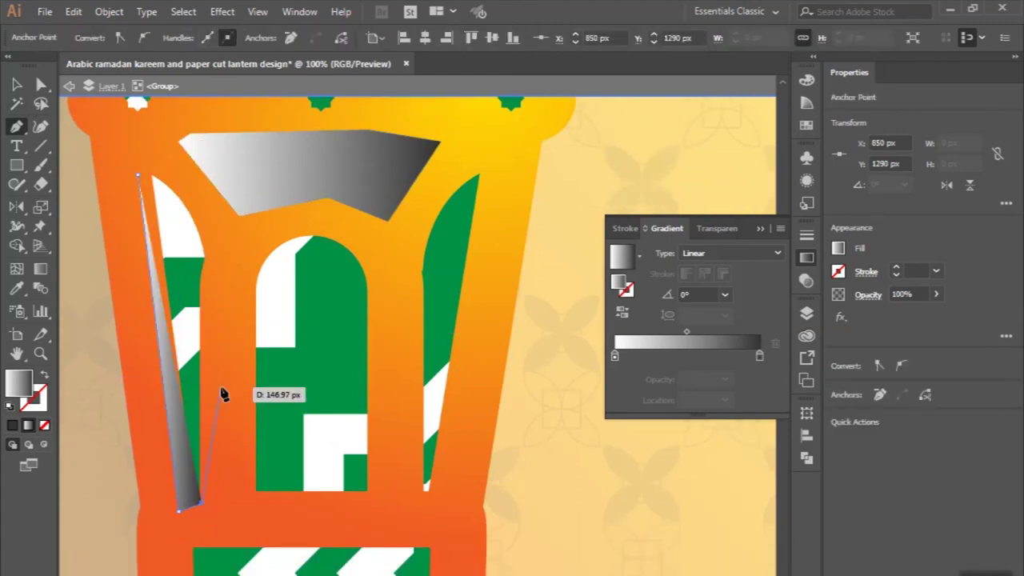
click(226, 244)
click(164, 164)
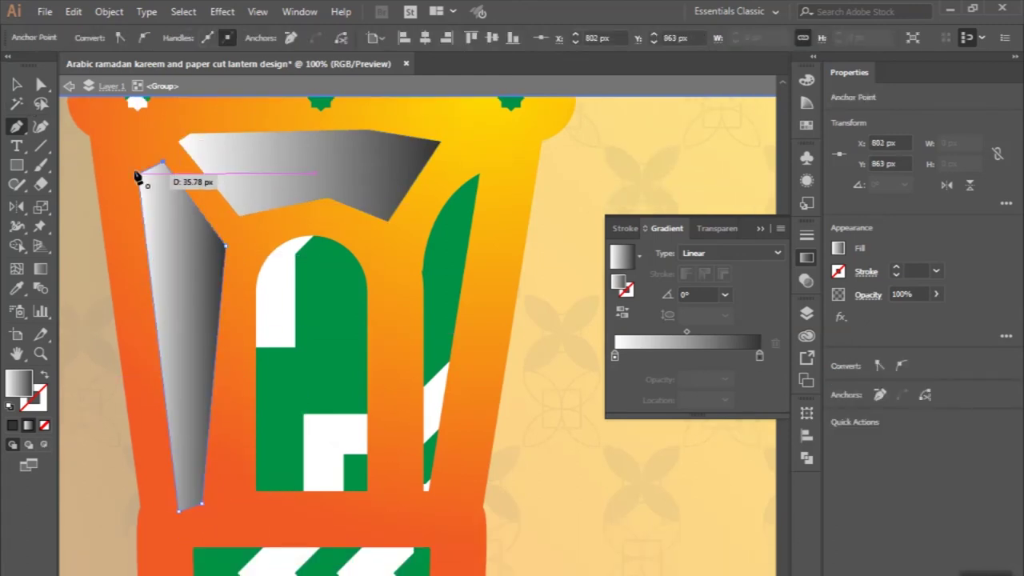
click(140, 175)
Trace a shape over the central arched window.
click(250, 247)
click(237, 330)
click(240, 501)
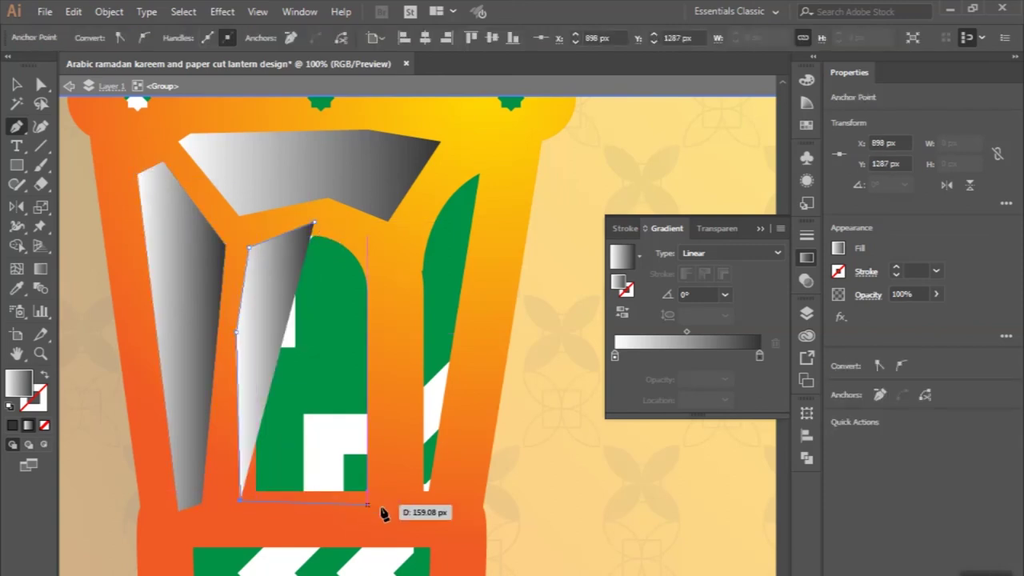
click(382, 501)
click(382, 323)
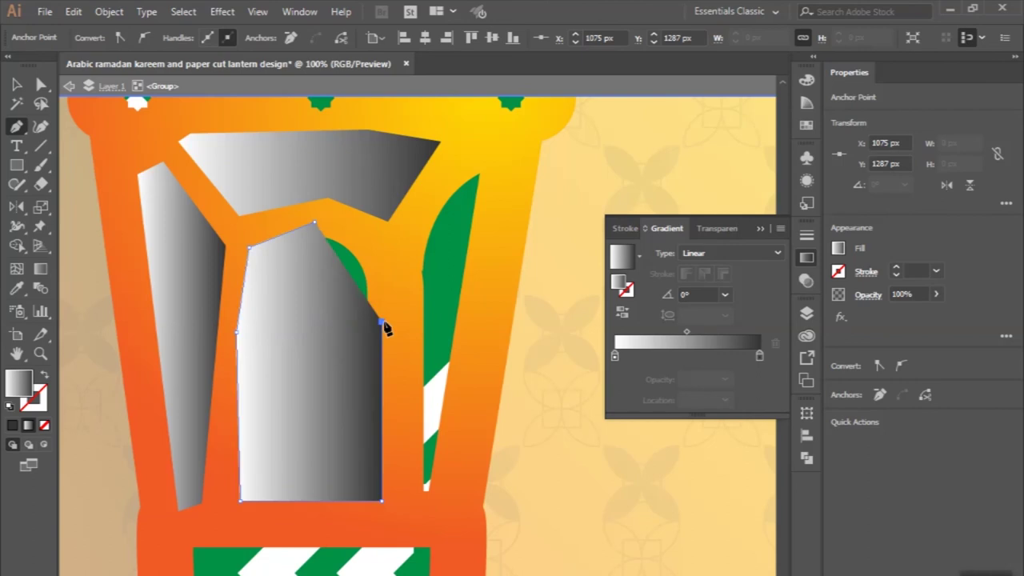
click(368, 235)
click(313, 223)
Trace a shape over the right side window.
click(486, 163)
click(414, 213)
click(406, 290)
click(413, 502)
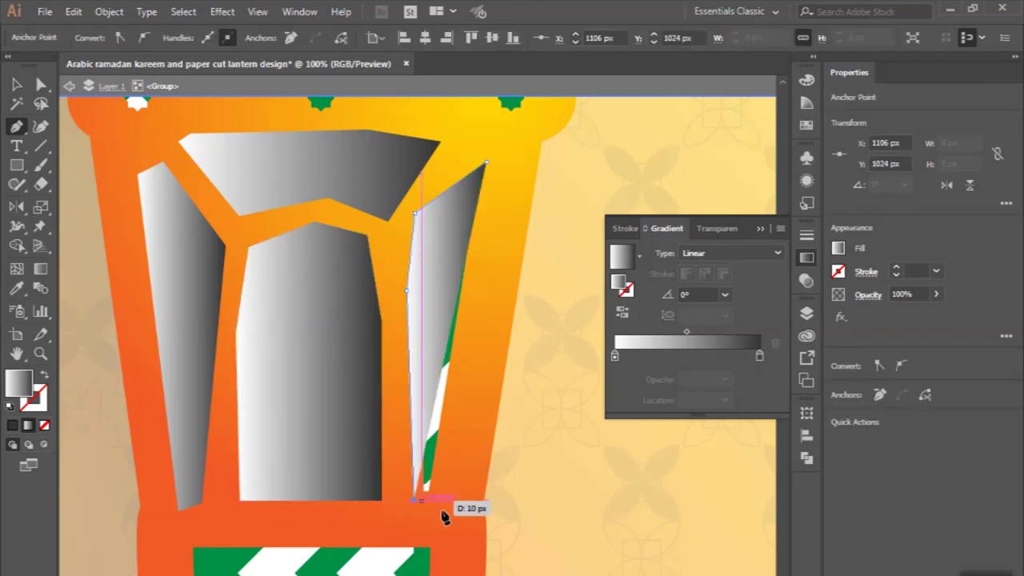
click(486, 164)
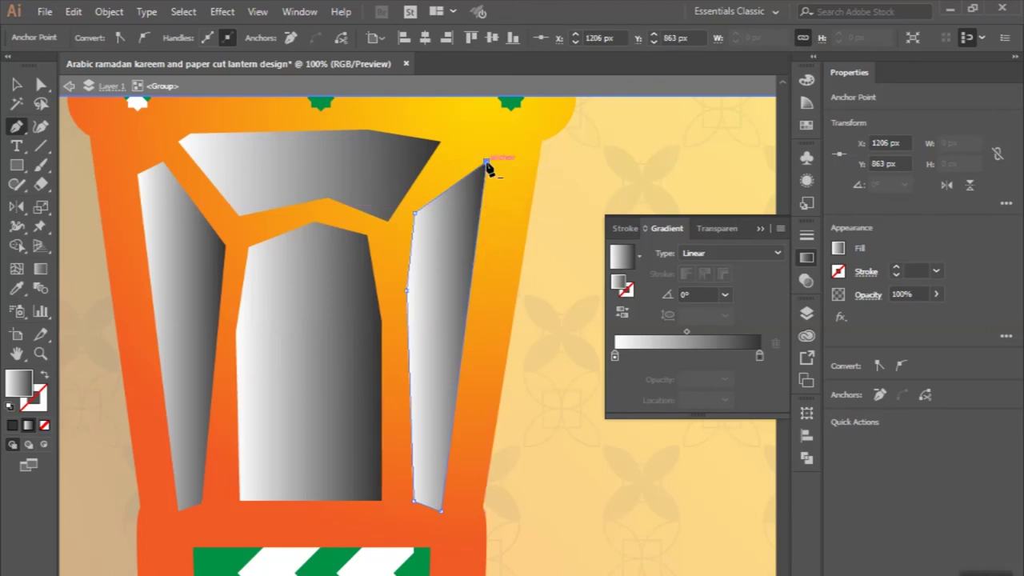
Trace a pointed shape covering the bottom chevron band.
scroll(432, 276, down, 4)
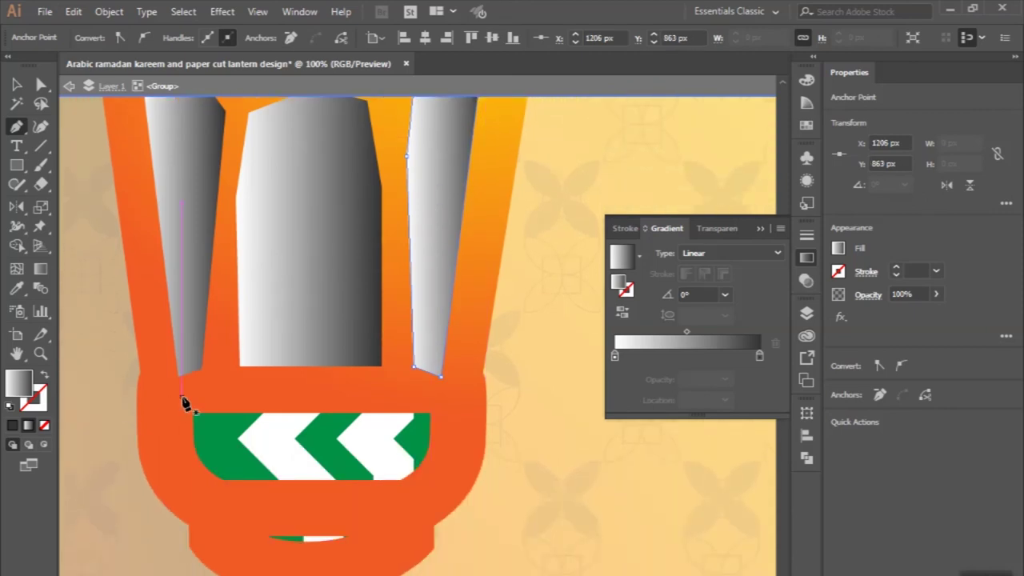
click(183, 397)
click(446, 396)
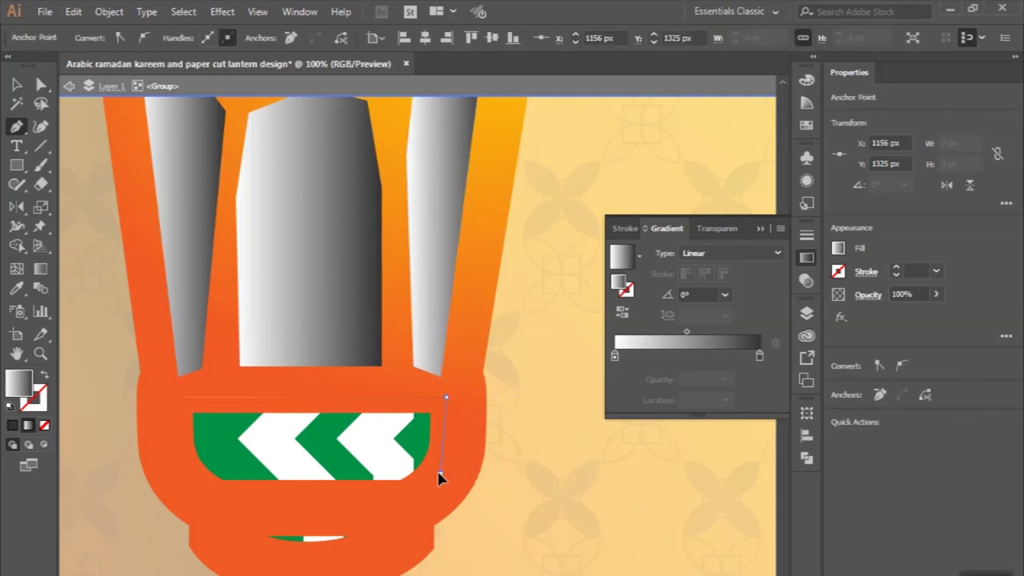
click(440, 470)
scroll(439, 475, down, 2)
click(320, 550)
click(274, 529)
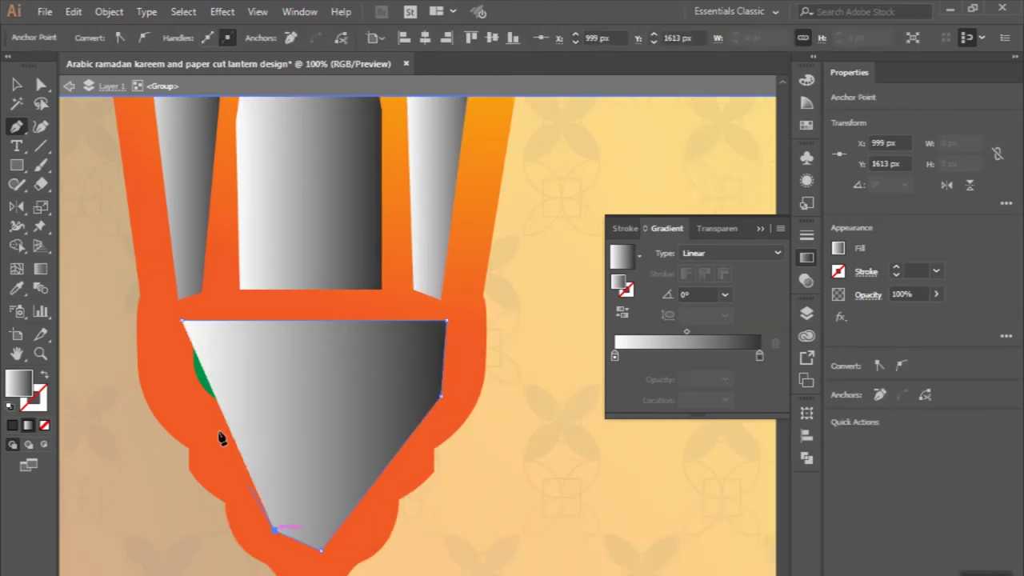
click(183, 405)
click(182, 321)
Select the orange lantern frame.
click(16, 87)
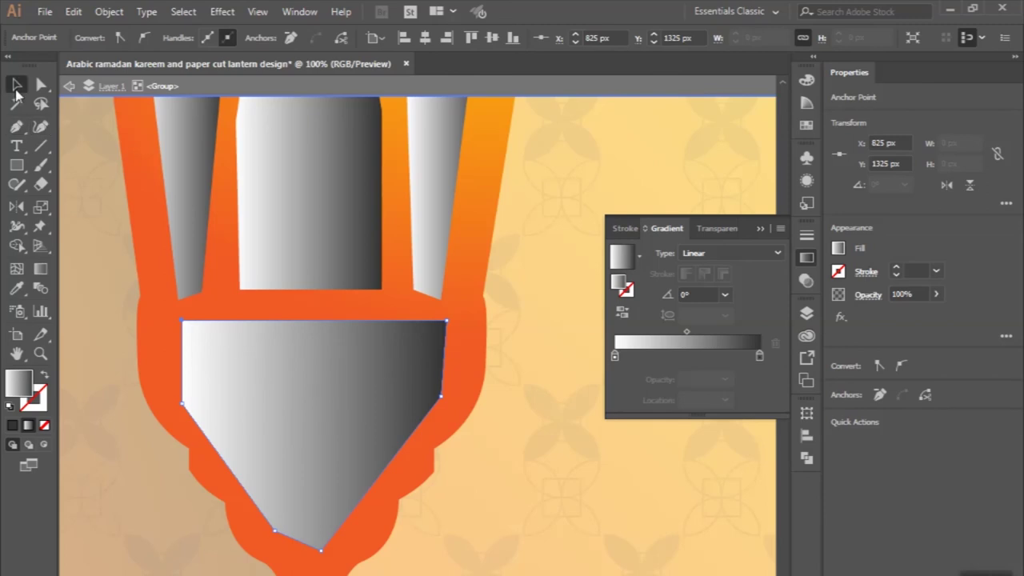
click(247, 263)
scroll(247, 263, down, 1)
click(109, 11)
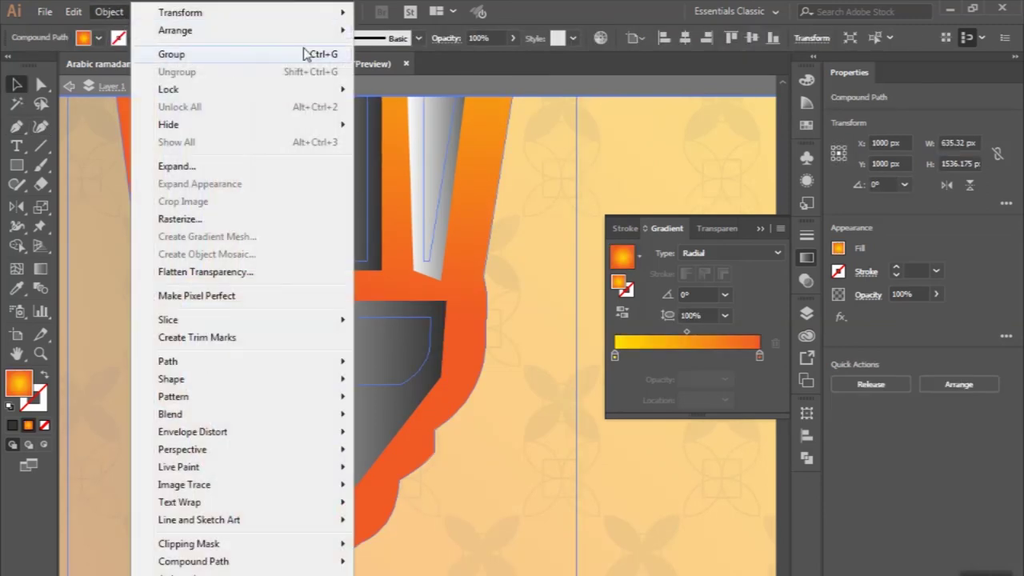
Bring the orange frame to front and select all the gradient window shapes.
mouse_move(175, 30)
click(405, 32)
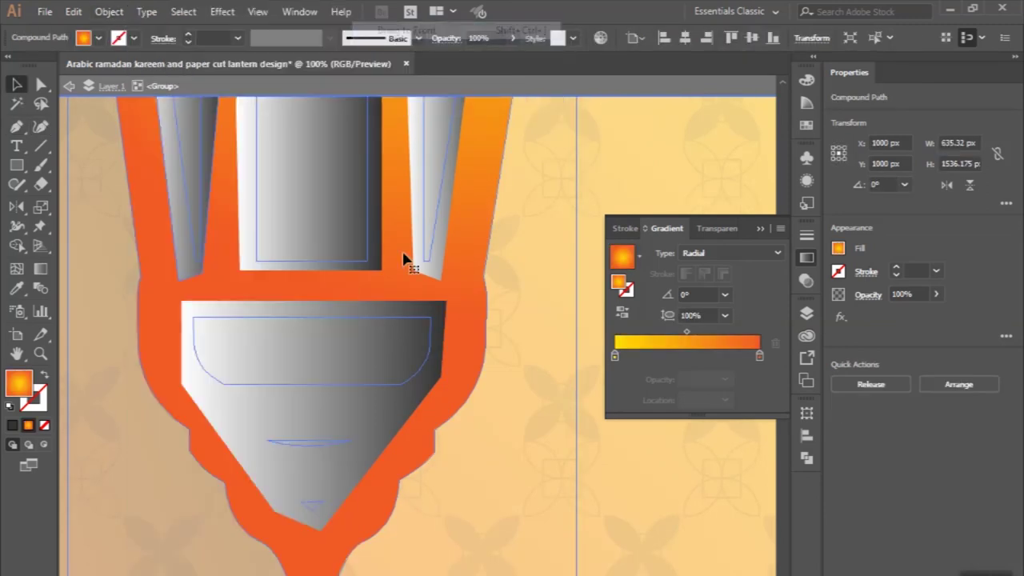
key(ctrl+minus)
key(ctrl+minus)
click(331, 332)
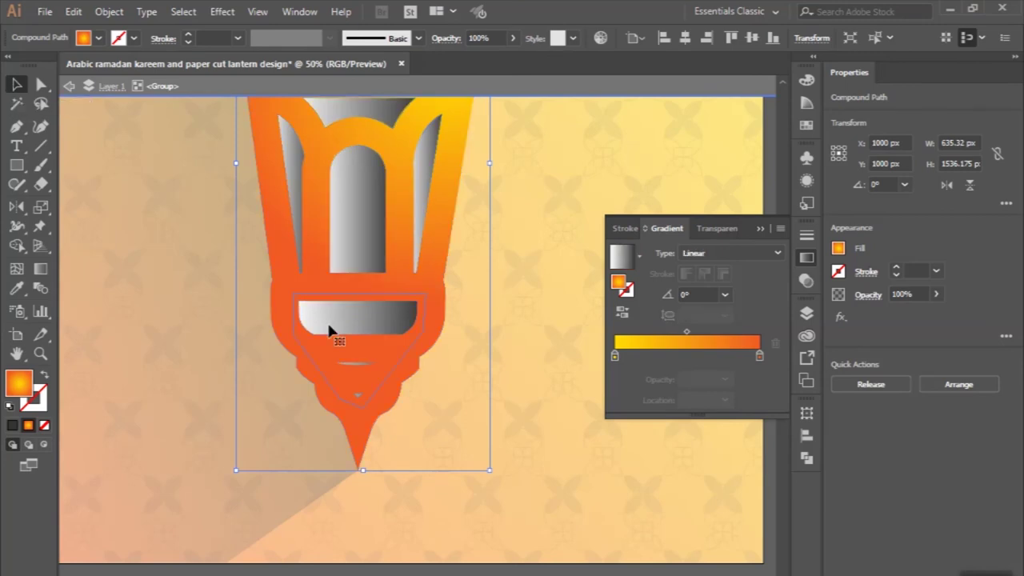
scroll(332, 332, up, 2)
scroll(331, 332, up, 2)
shift+click(359, 359)
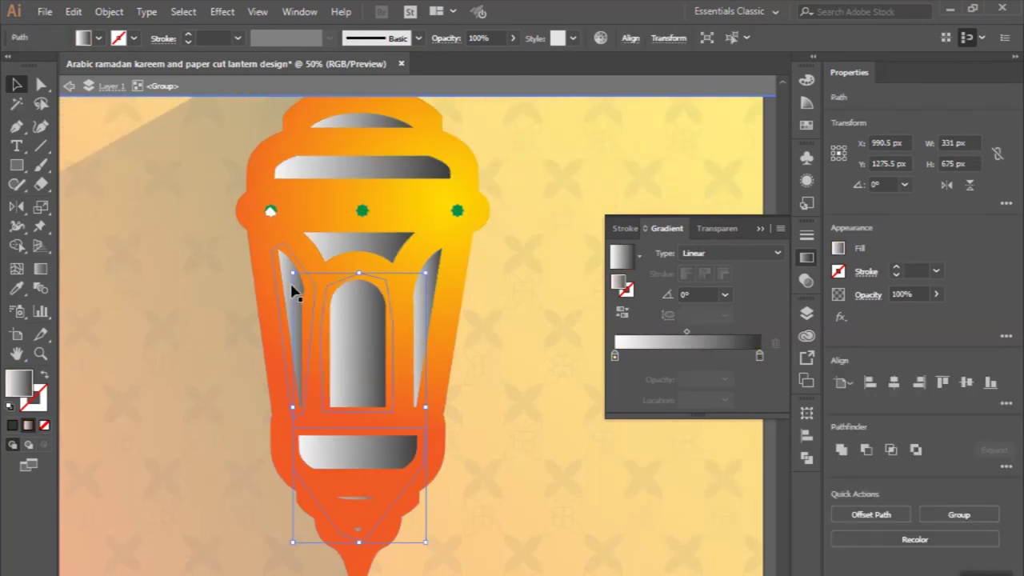
drag(425, 392, 446, 392)
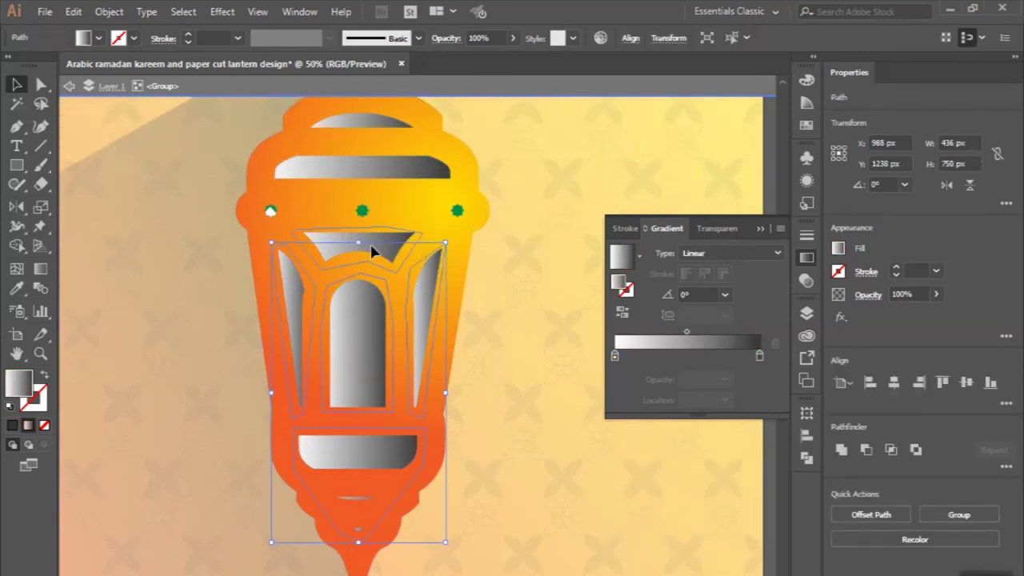
shift+click(338, 176)
shift+click(352, 128)
Set the gradient shapes' Transparency blending mode to Multiply.
click(717, 228)
click(644, 253)
click(643, 309)
key(ctrl+minus)
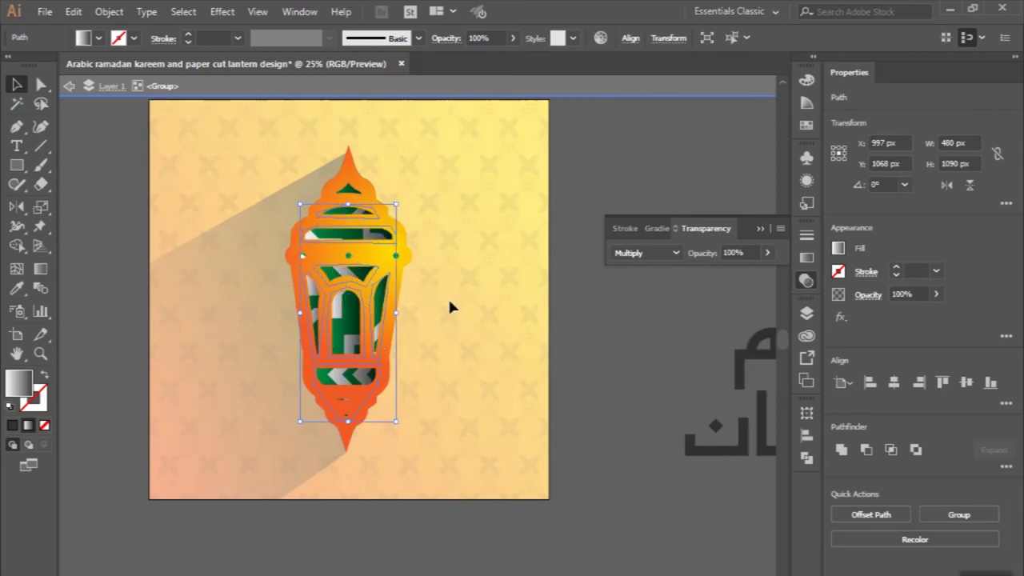
click(450, 306)
key(ctrl+plus)
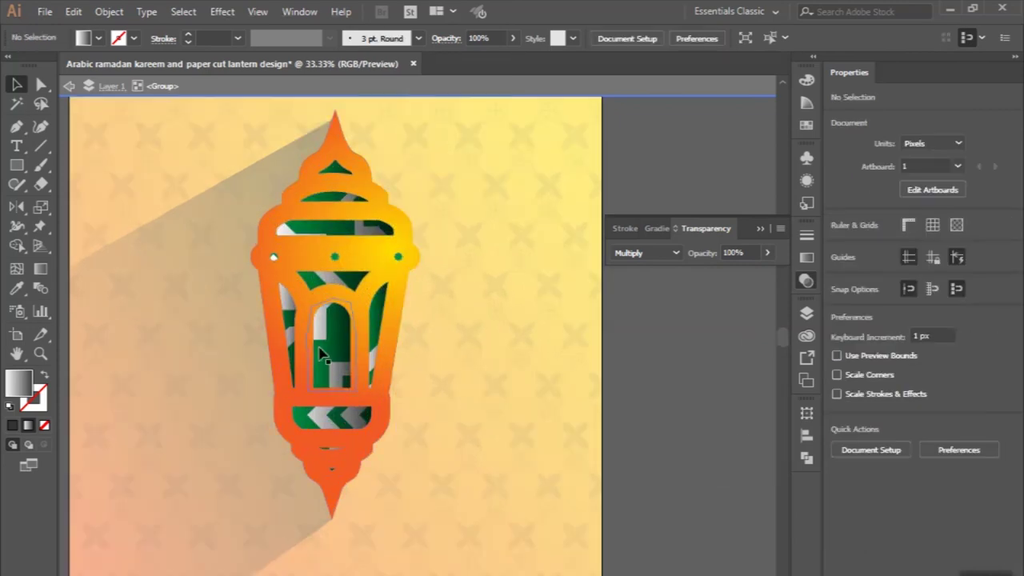
click(323, 355)
Shift the arch gradient left and the top green shape's gradient right.
click(41, 273)
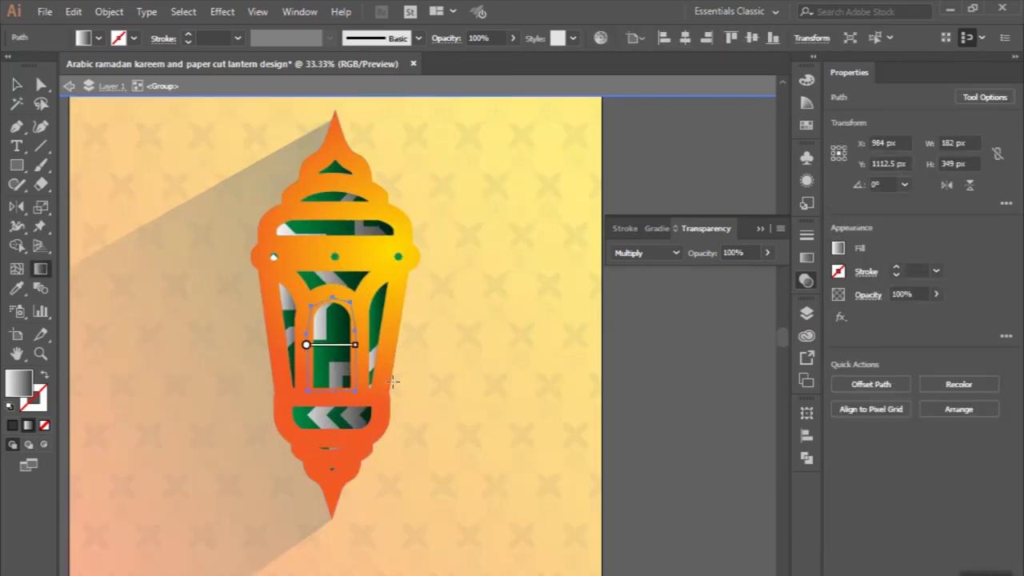
scroll(392, 378, up, 2)
mouse_move(278, 307)
mouse_down()
mouse_move(267, 312)
mouse_move(286, 312)
mouse_up()
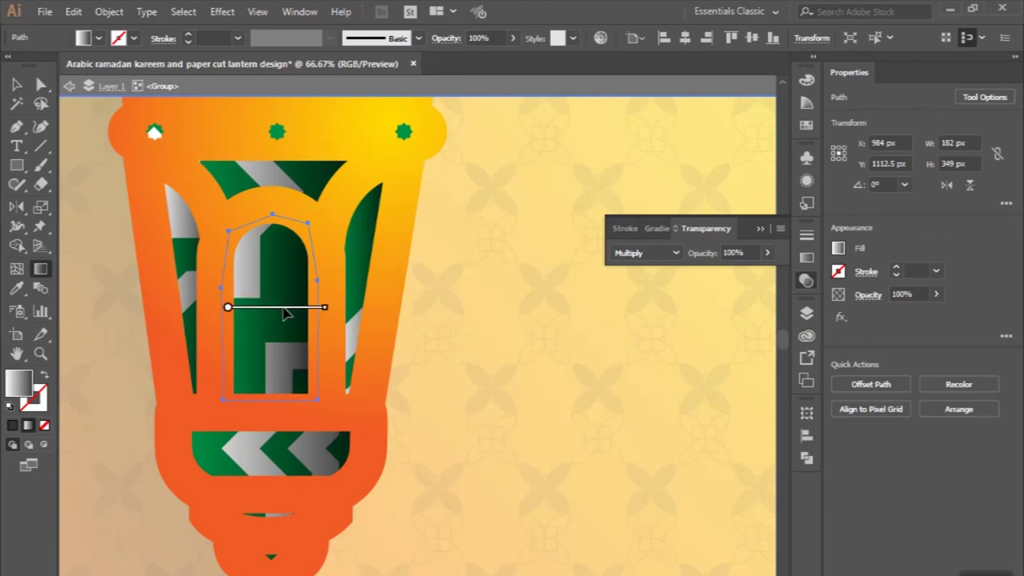
click(293, 180)
drag(276, 183, 299, 183)
Slide the bottom chevron band's gradient to the right.
click(14, 85)
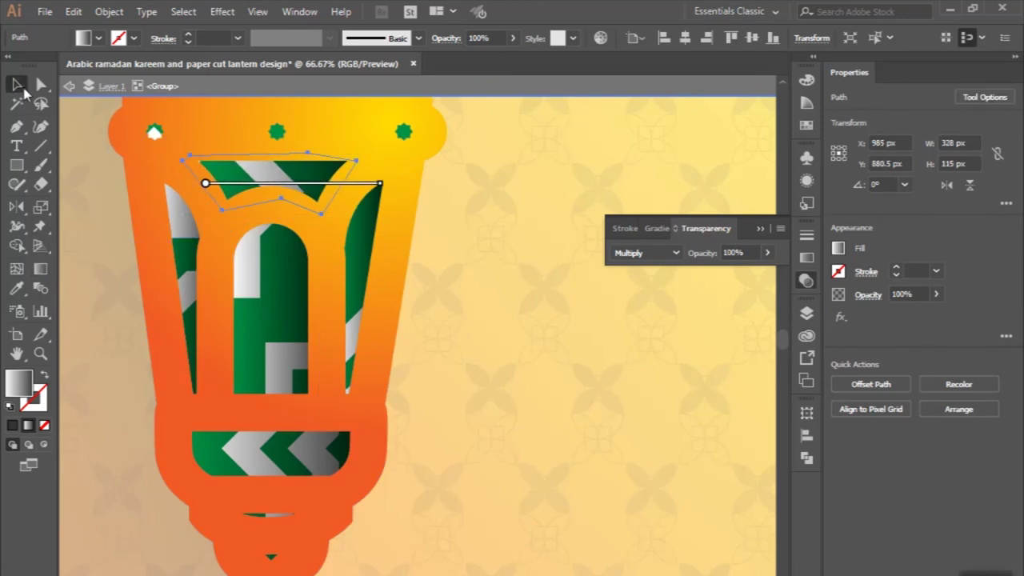
click(248, 440)
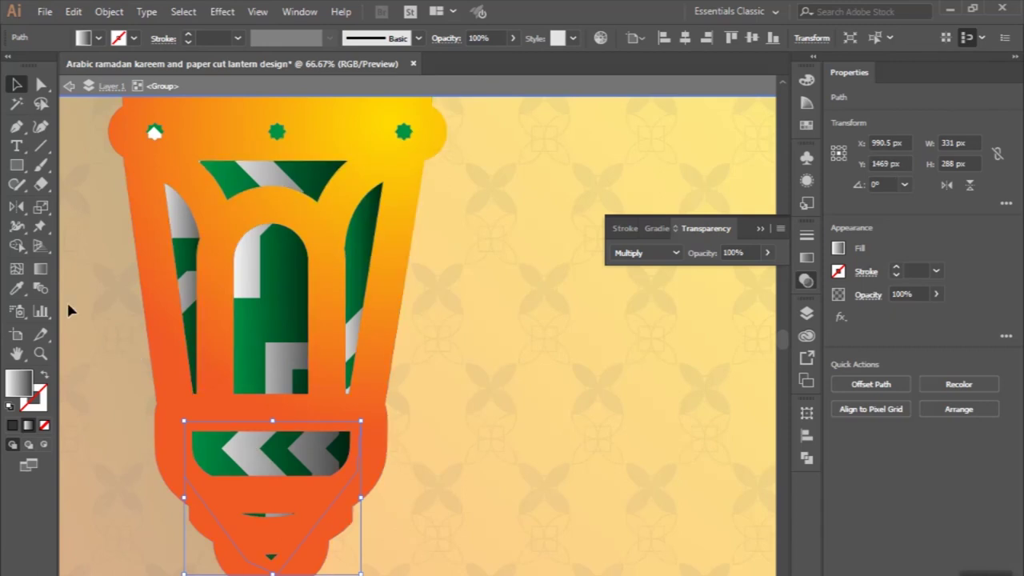
click(42, 270)
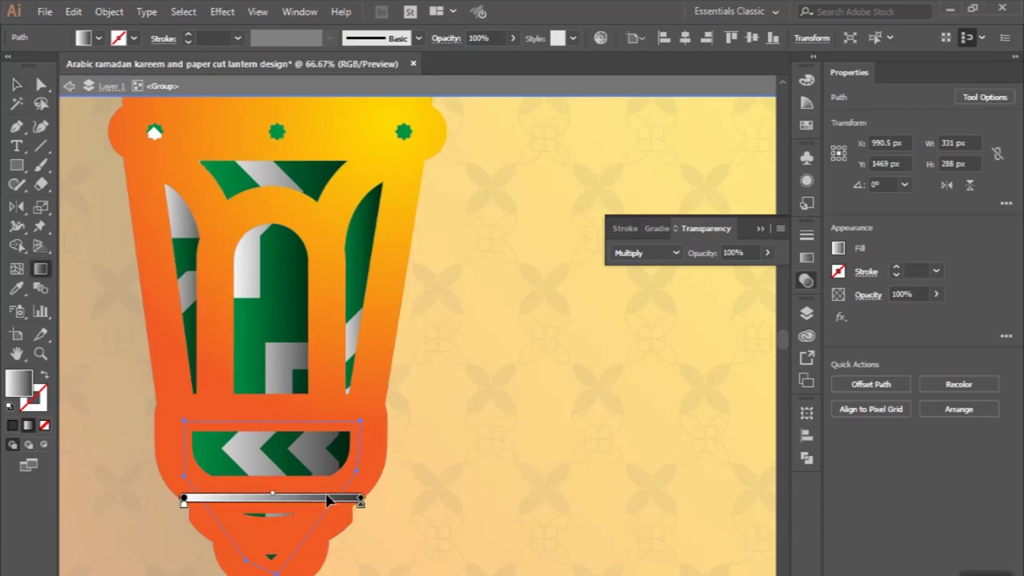
drag(328, 500, 359, 498)
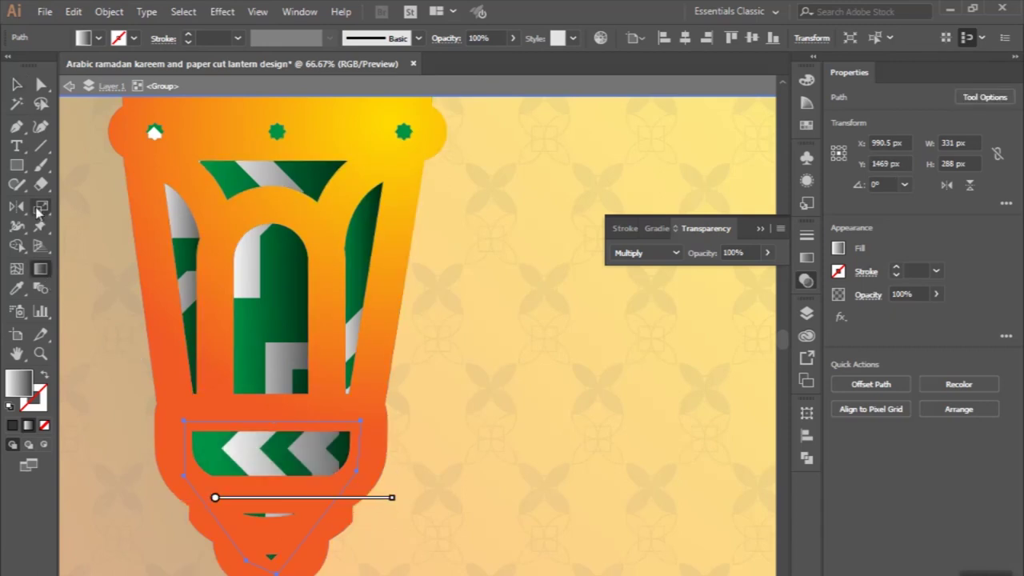
Shift the top triangle opening's gradient to the right.
click(16, 84)
scroll(152, 258, up, 4)
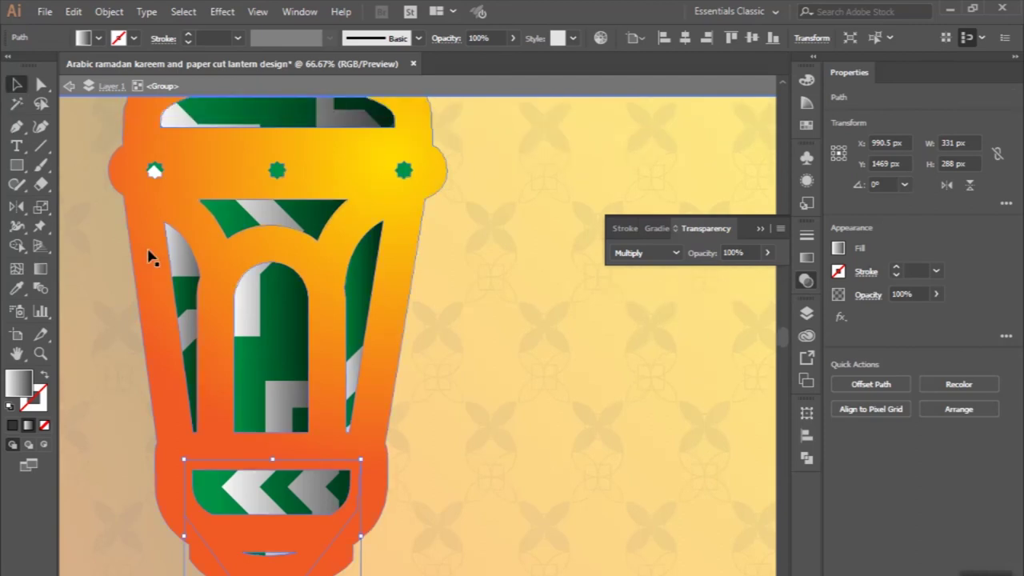
click(275, 210)
scroll(276, 213, up, 1)
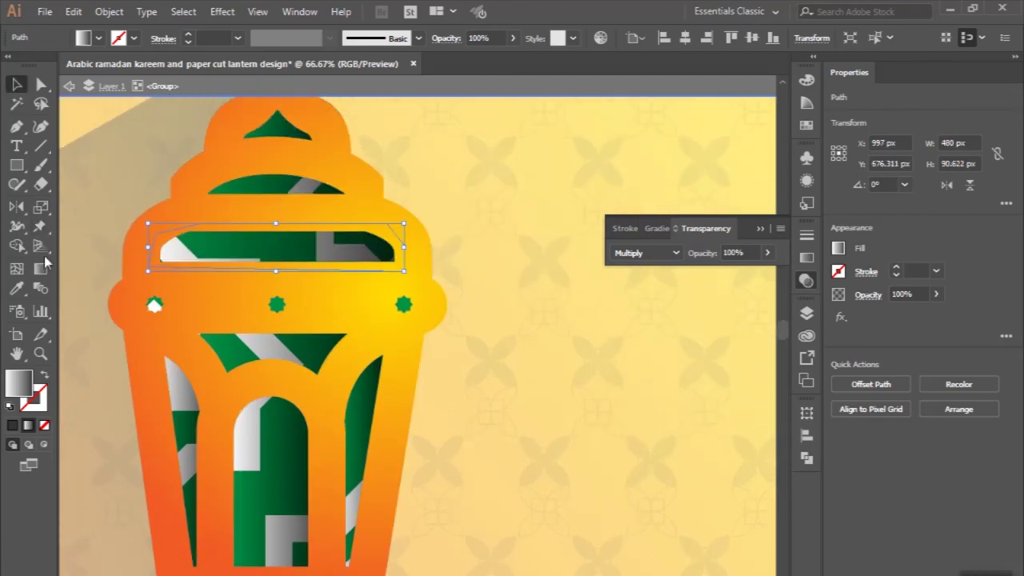
key(g)
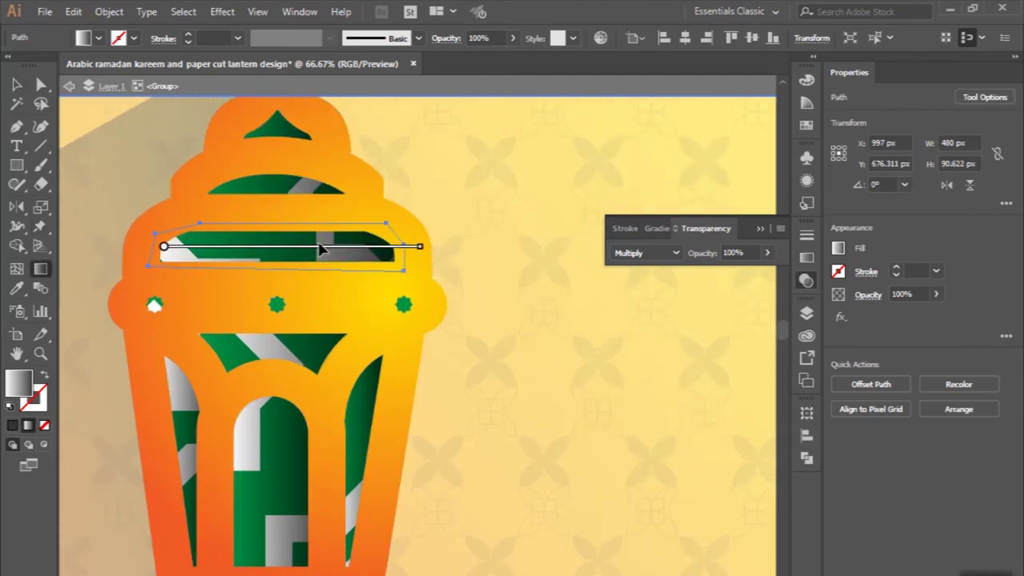
click(18, 86)
click(278, 136)
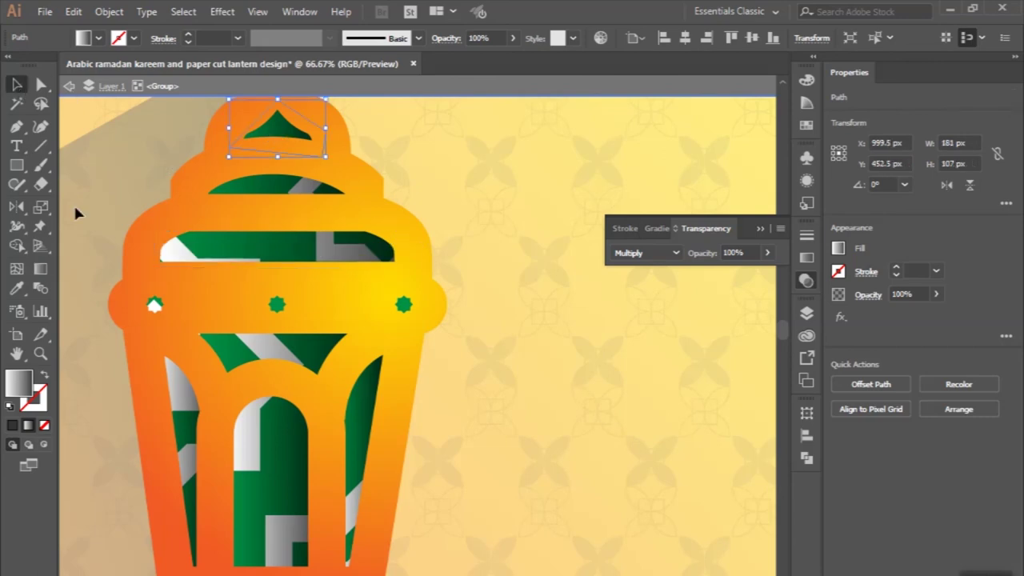
click(42, 269)
drag(230, 128, 248, 128)
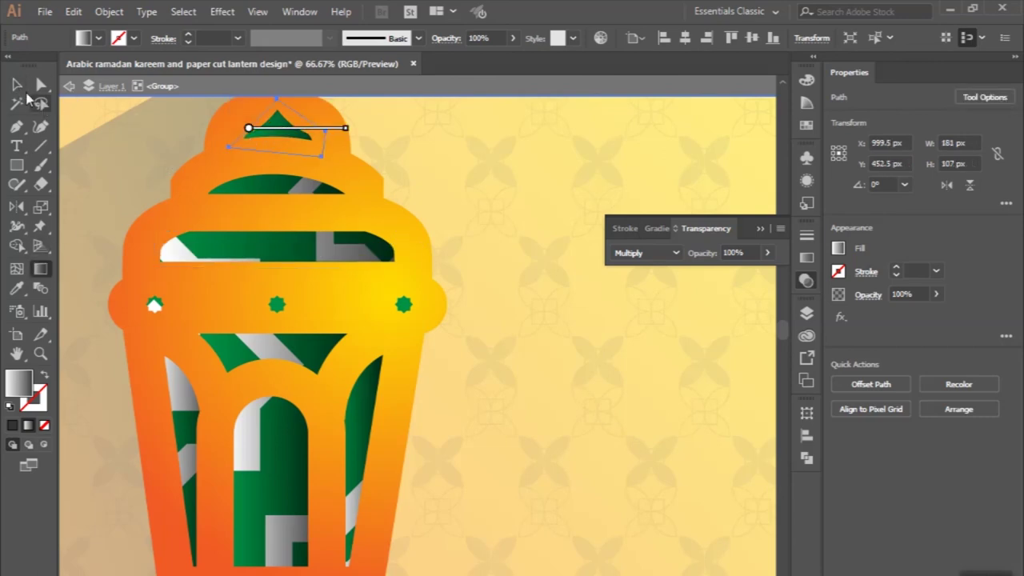
Nudge the upper green window's gradient slightly right, then deselect and zoom out.
click(17, 85)
click(215, 196)
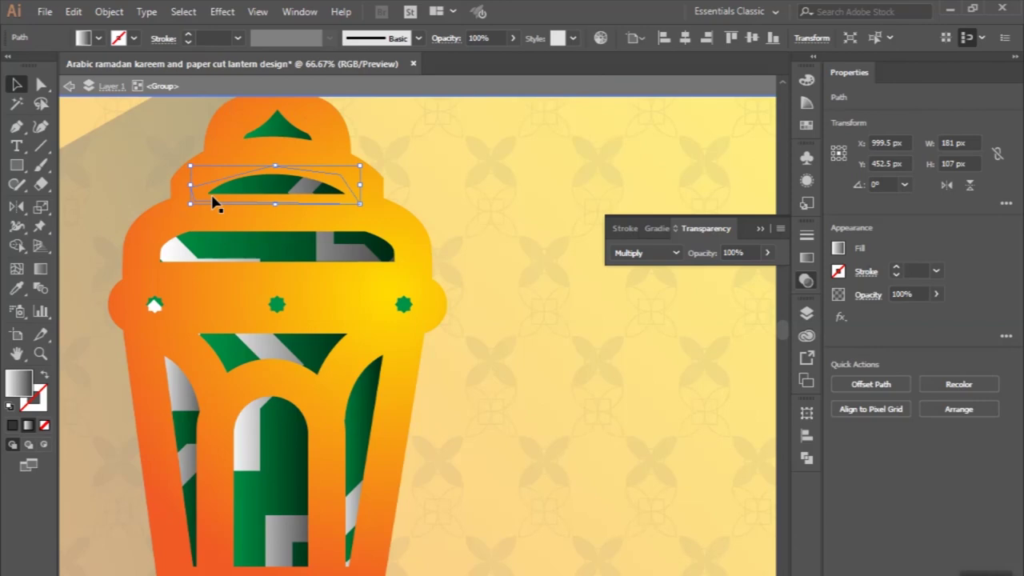
click(46, 271)
drag(288, 186, 301, 190)
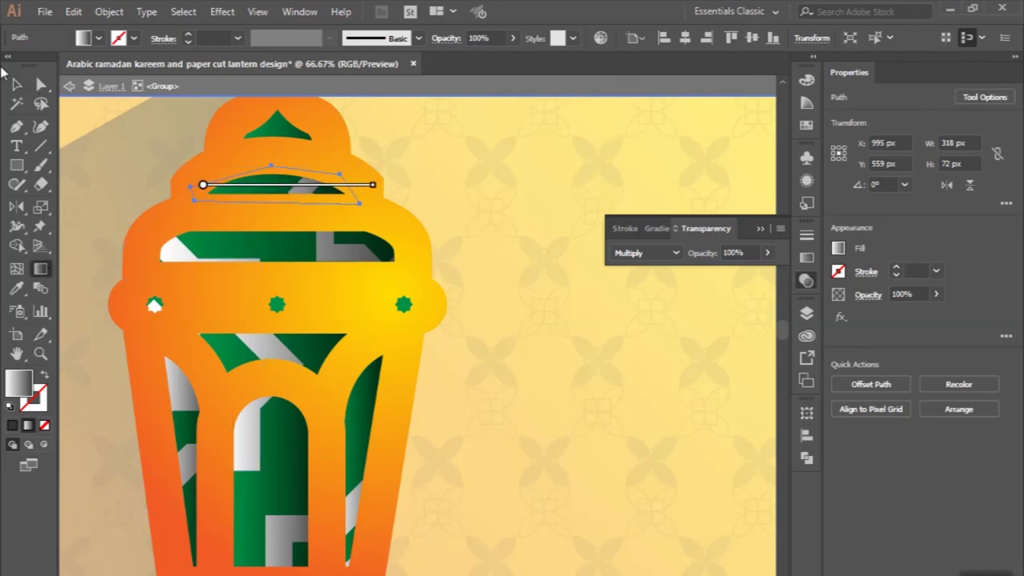
key(v)
key(ctrl+shift+a)
key(ctrl+minus)
key(ctrl+minus)
key(ctrl+minus)
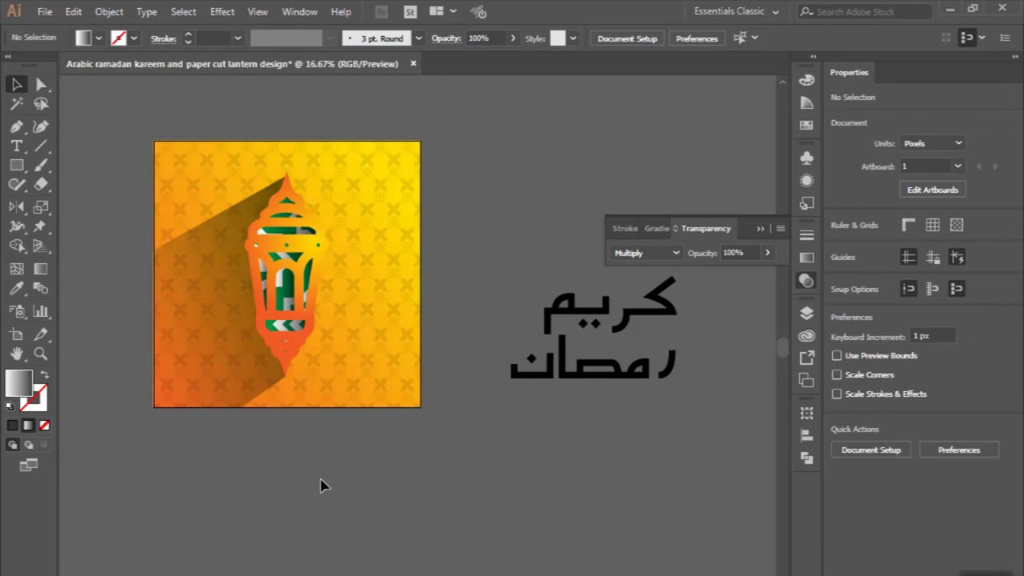
Expand the Arabic lettering group's fill and stroke into shapes.
scroll(436, 413, right, 1)
drag(435, 266, 674, 427)
click(109, 11)
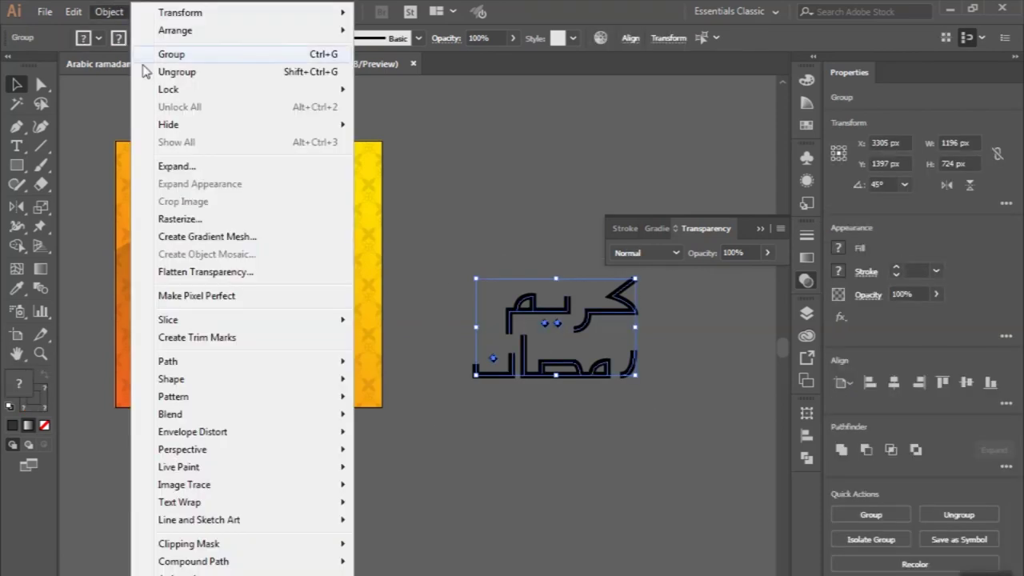
click(172, 167)
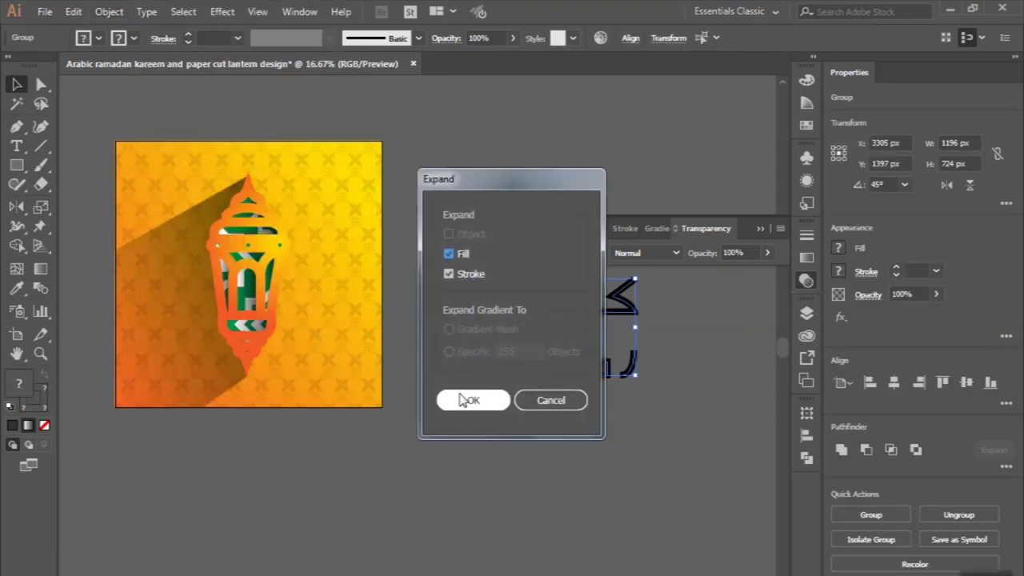
click(471, 392)
Fill the lettering white and merge it with Pathfinder Unite.
click(99, 39)
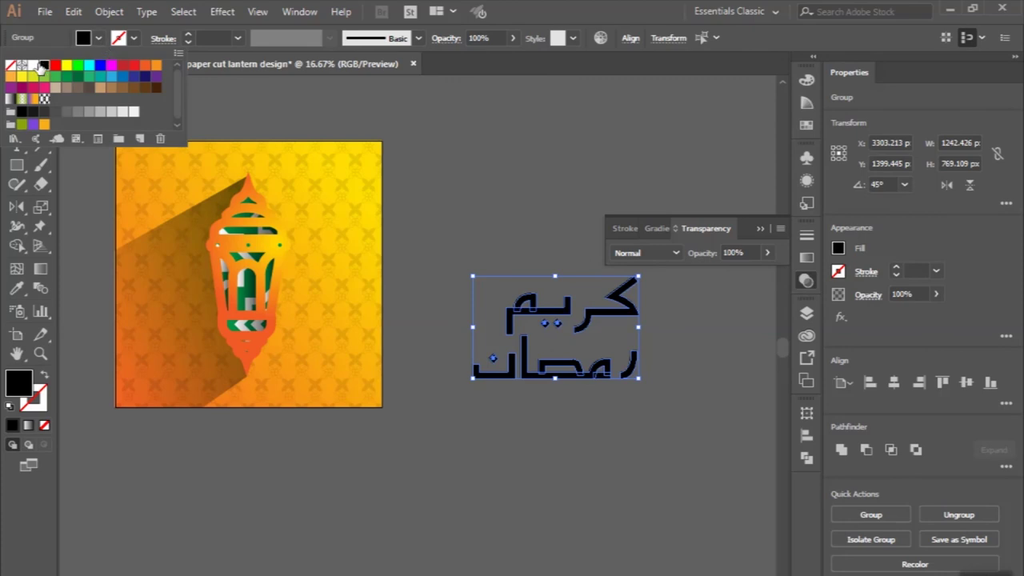
click(34, 66)
key(Escape)
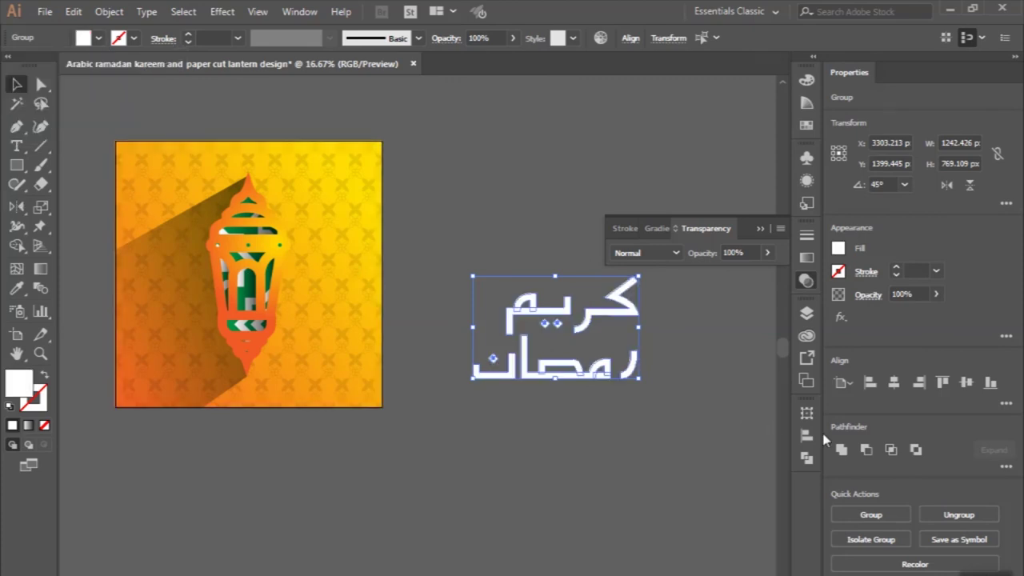
click(840, 451)
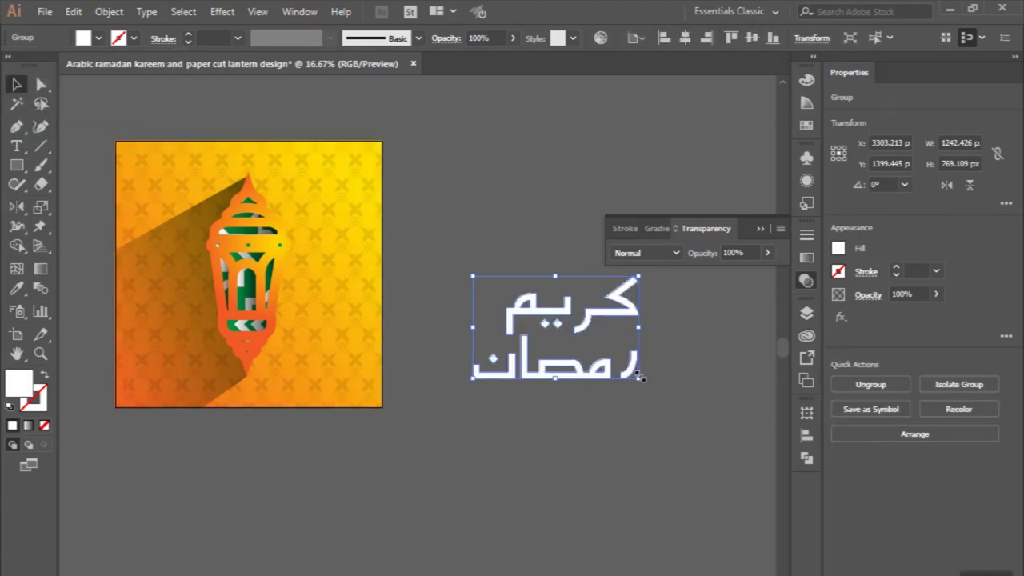
Scale the lettering down to 575 × 355.947 px and move it onto the card.
mouse_move(640, 377)
mouse_down()
mouse_move(550, 324)
mouse_move(350, 376)
mouse_up()
scroll(349, 376, up, 1)
scroll(349, 372, up, 2)
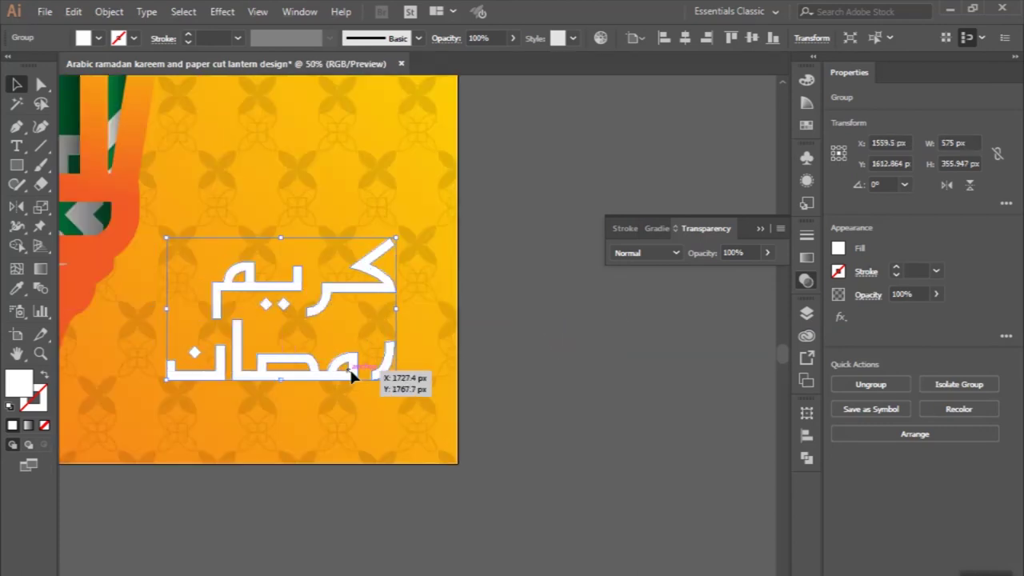
scroll(348, 353, left, 2)
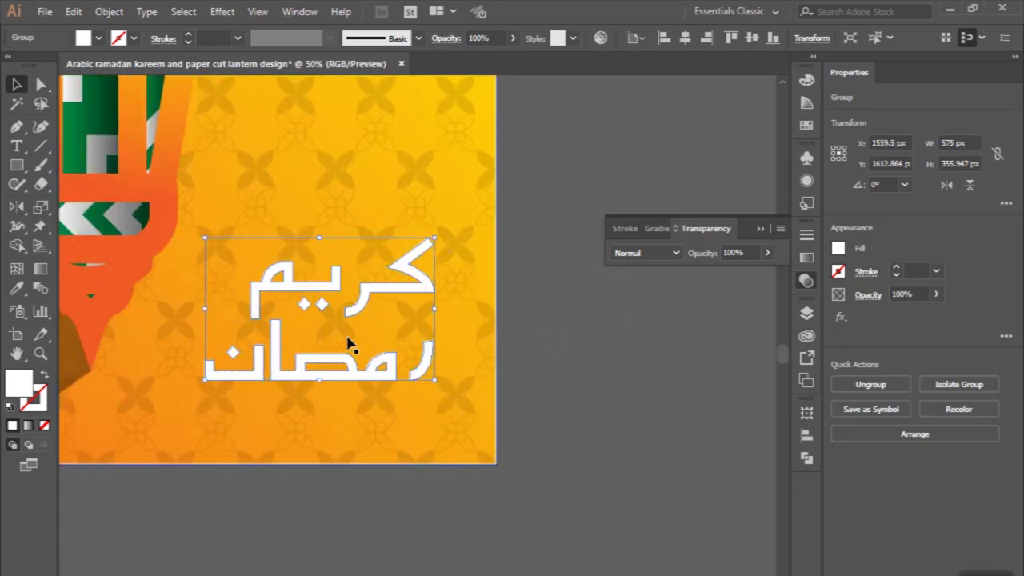
scroll(340, 362, down, 3)
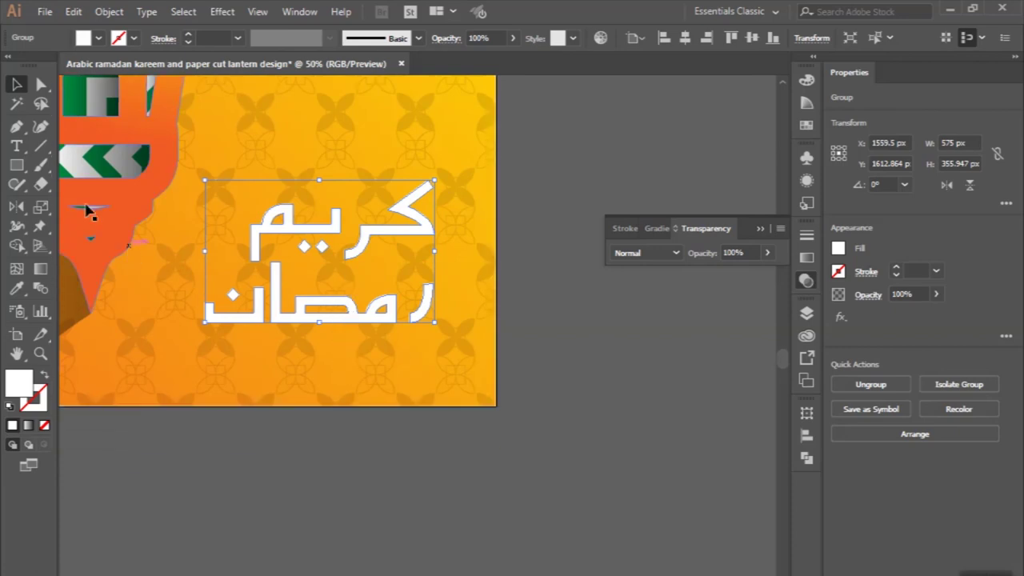
click(16, 128)
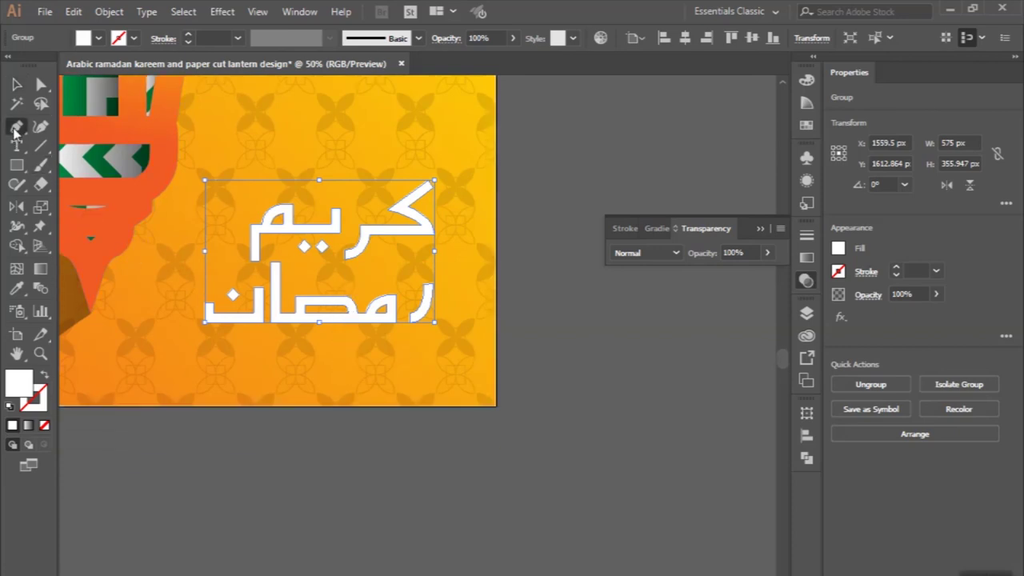
Draw a two-point 663 px line under the lettering with a white stroke.
click(178, 336)
click(443, 336)
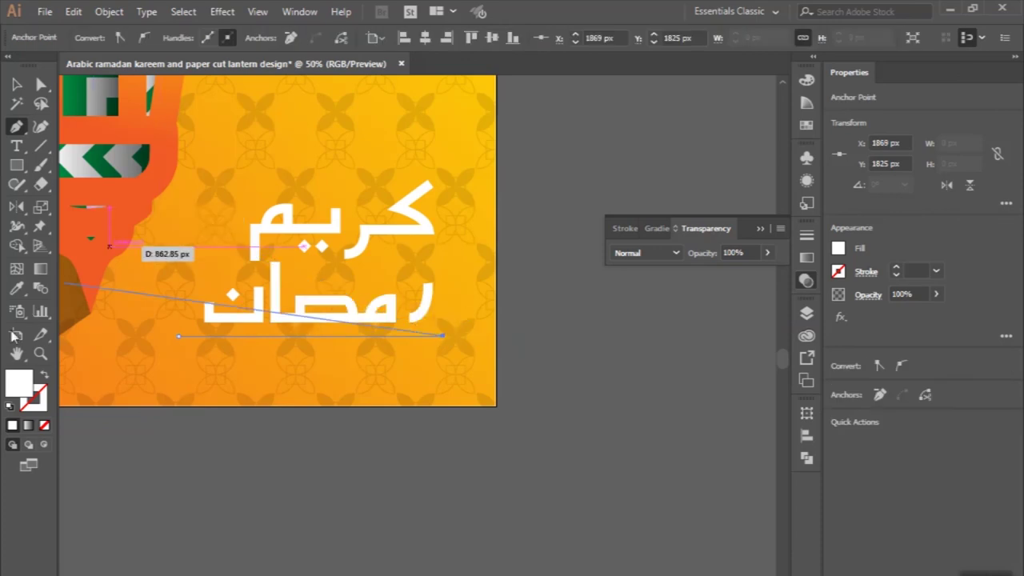
click(44, 374)
click(16, 83)
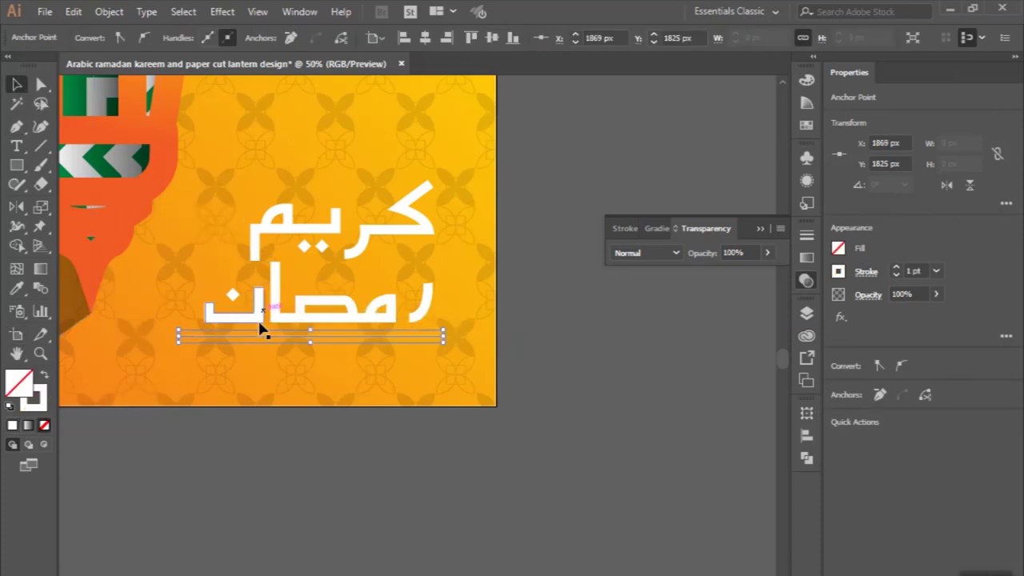
click(259, 341)
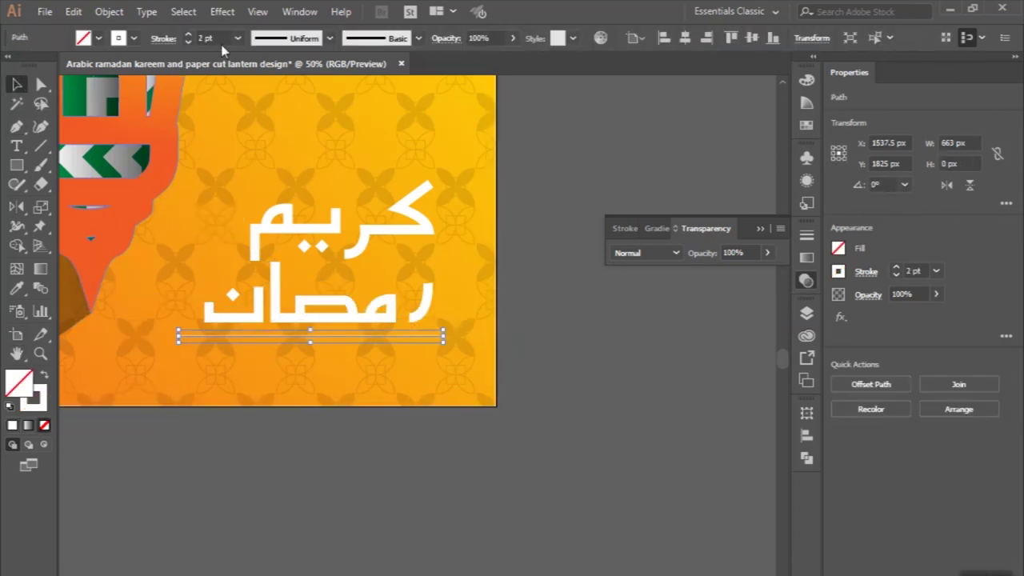
scroll(223, 48, up, 2)
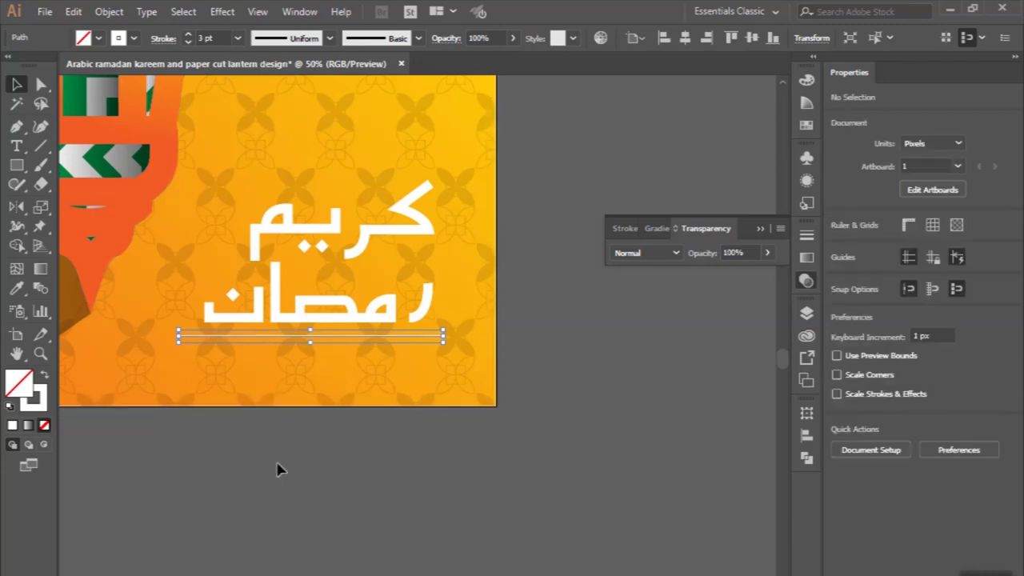
click(279, 469)
click(264, 336)
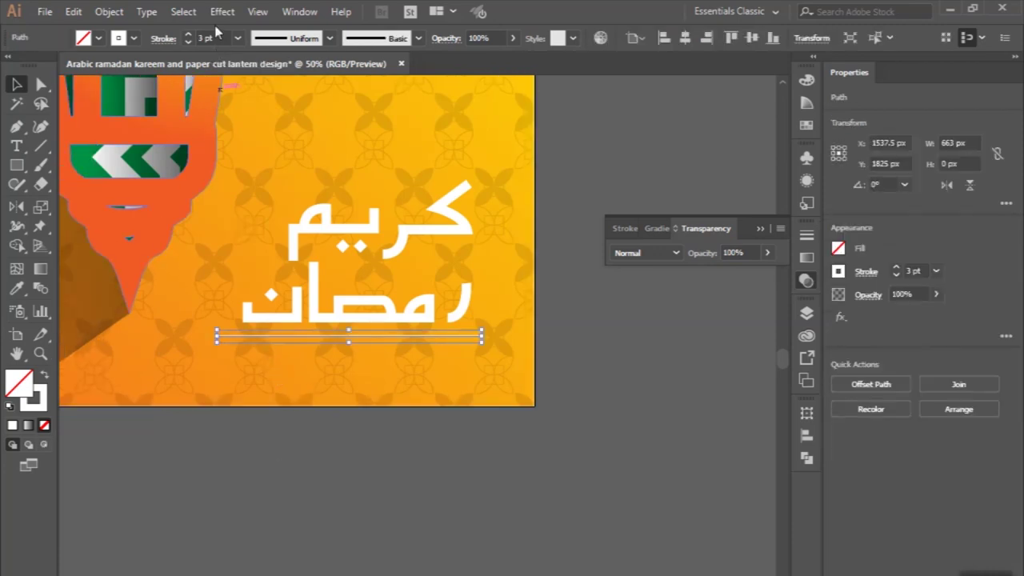
scroll(160, 256, up, 1)
click(16, 146)
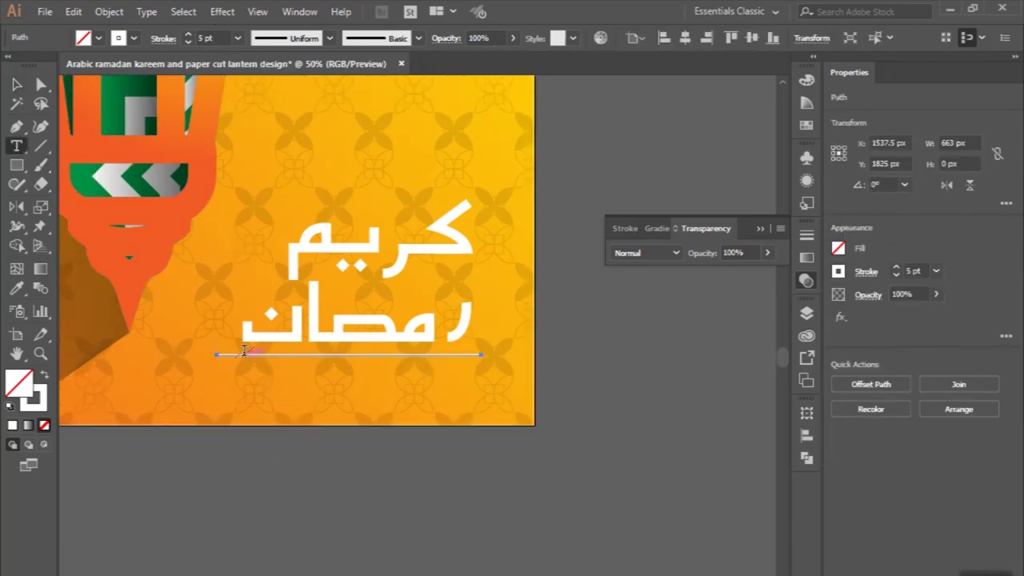
Place the RAMADAN KAREEM text below the divider, fill it white and enlarge it.
click(248, 381)
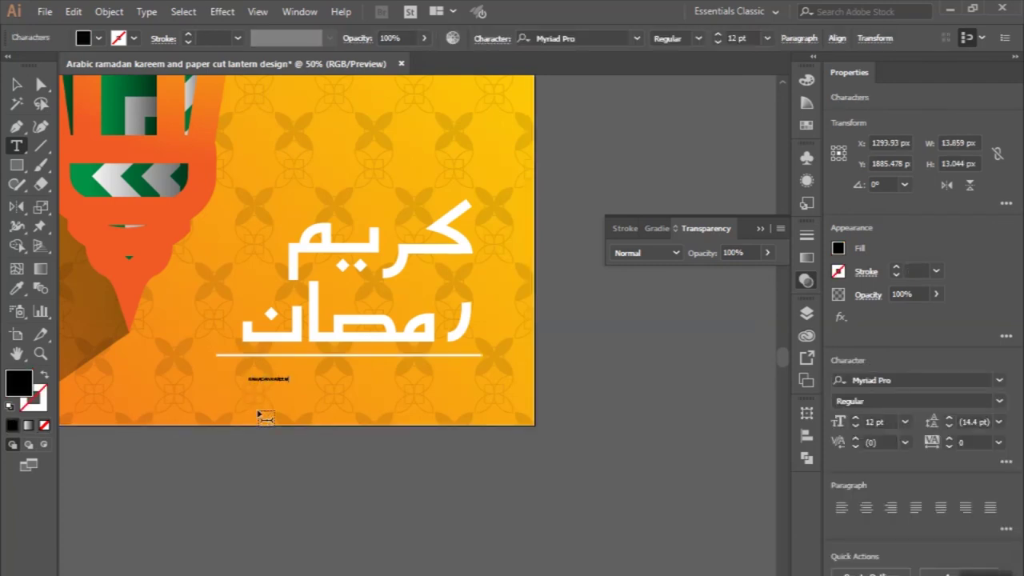
click(16, 83)
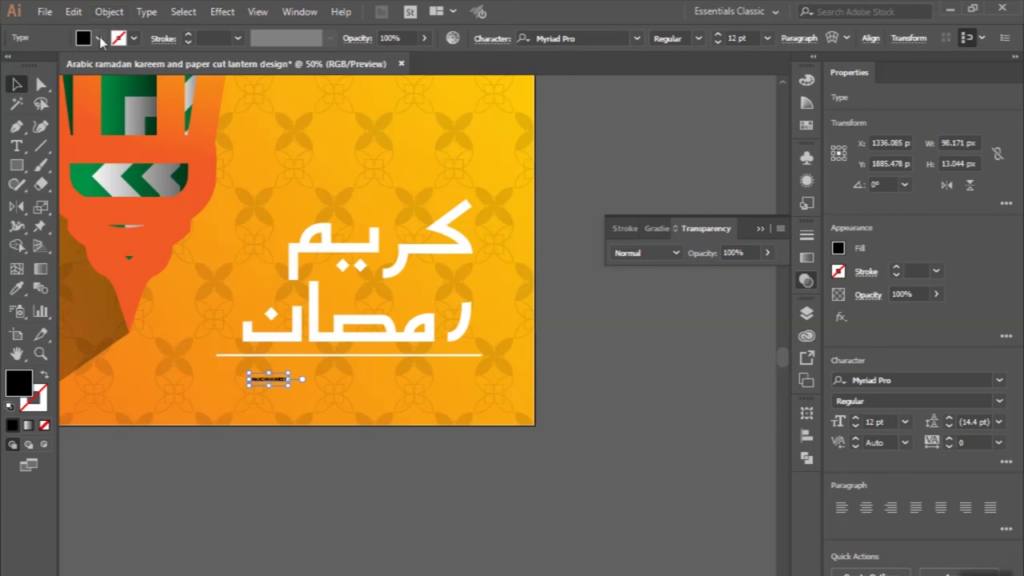
click(99, 38)
click(33, 65)
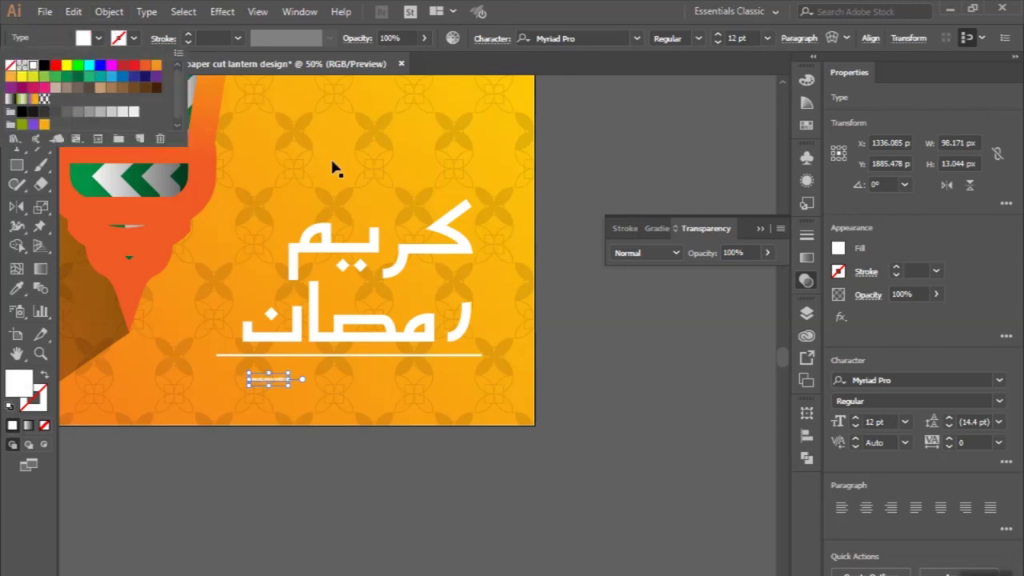
click(274, 385)
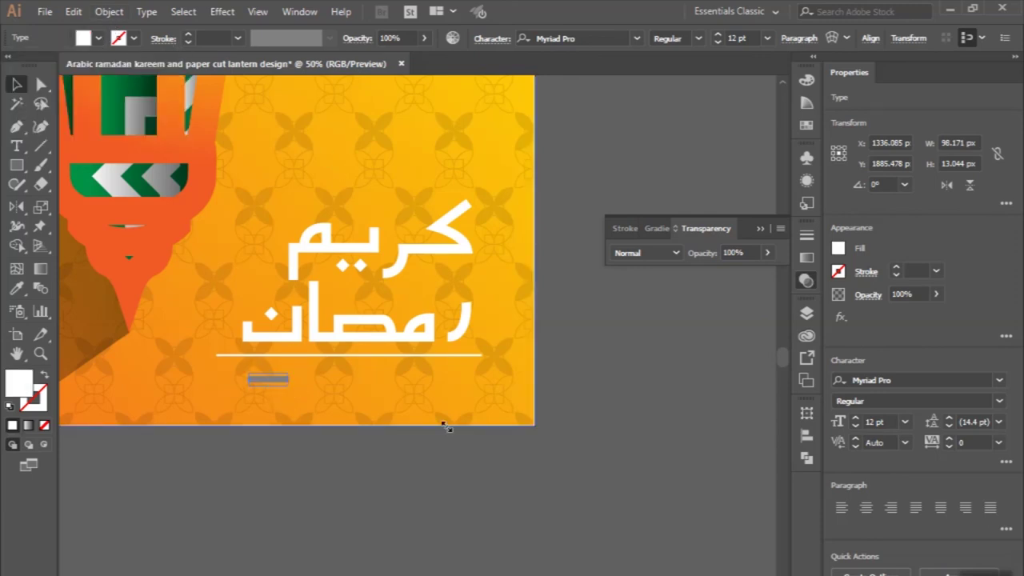
drag(290, 390, 513, 469)
drag(434, 418, 397, 376)
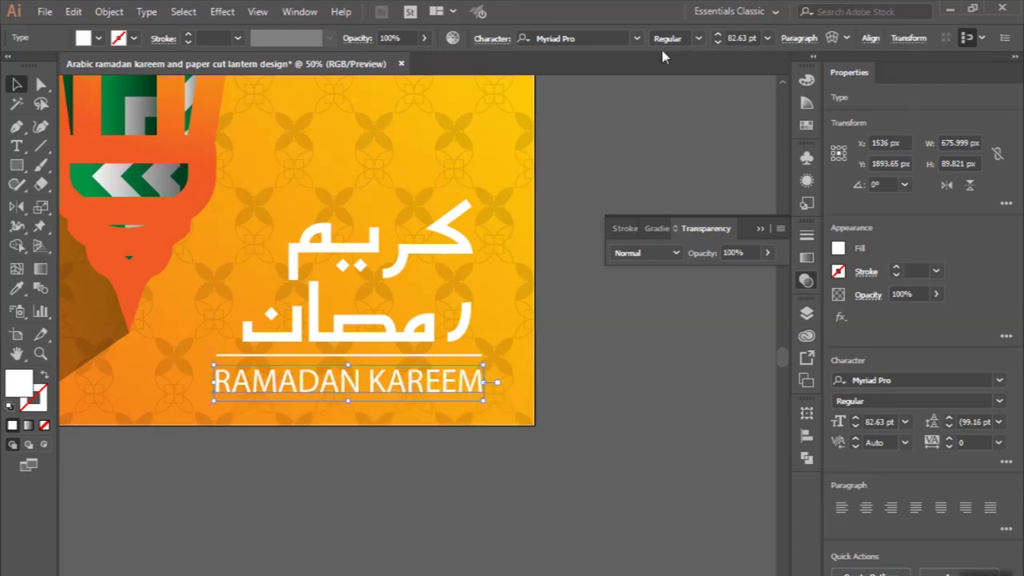
Set the lettering to Minion Variable Concept, scale it down and set Tracking to 200.
click(637, 39)
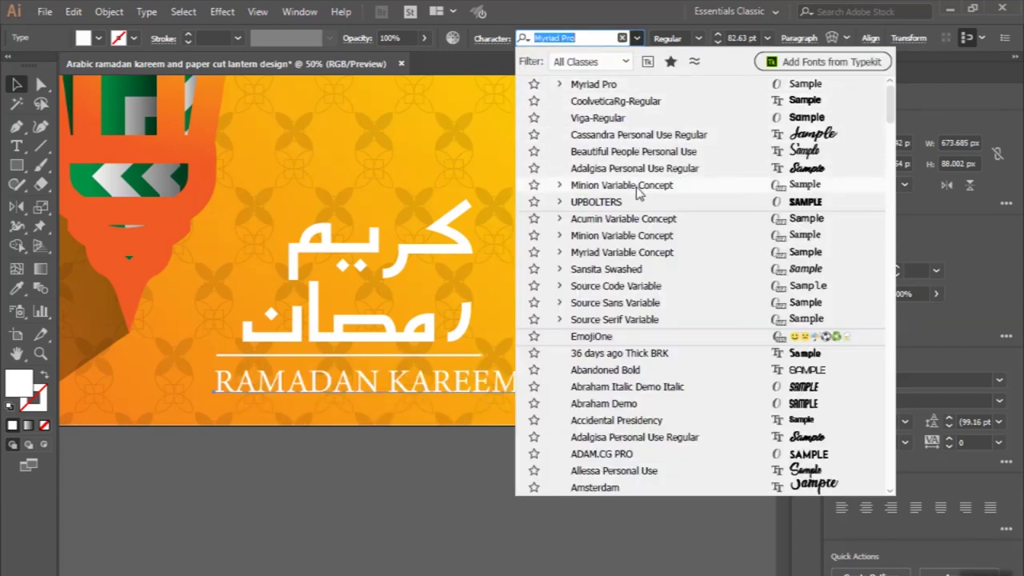
click(637, 189)
drag(520, 406, 429, 393)
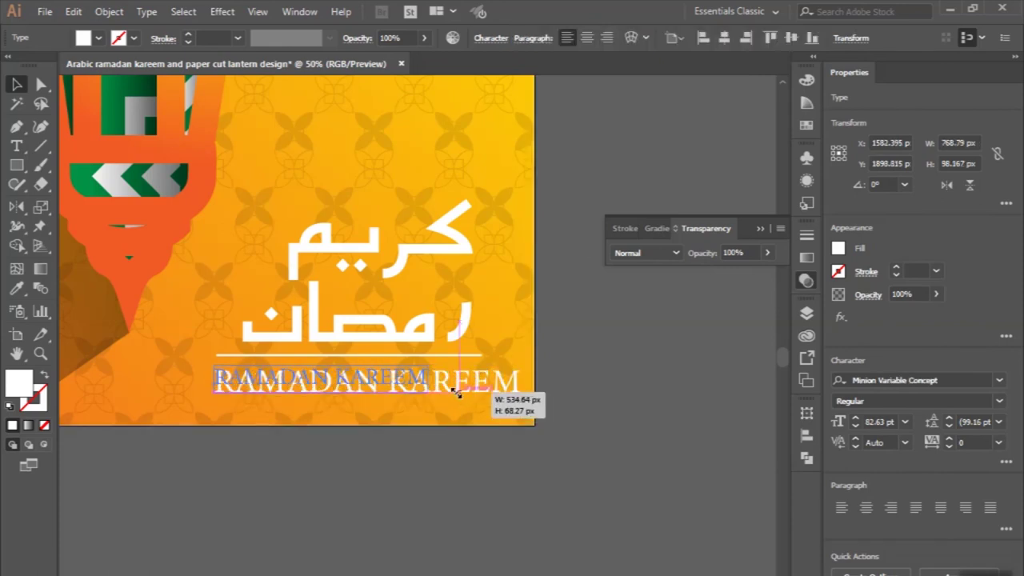
click(964, 440)
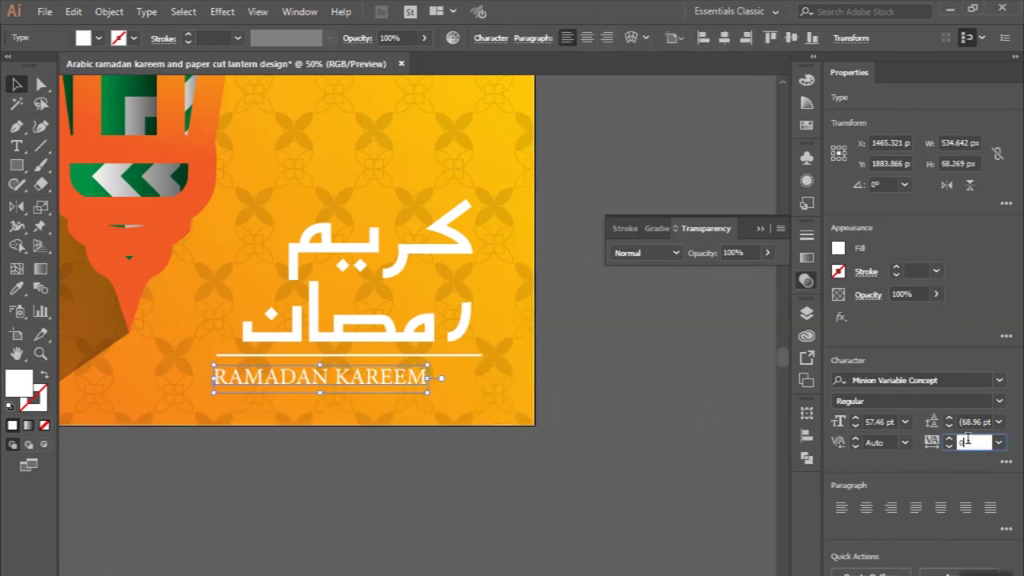
text(00)
key(Return)
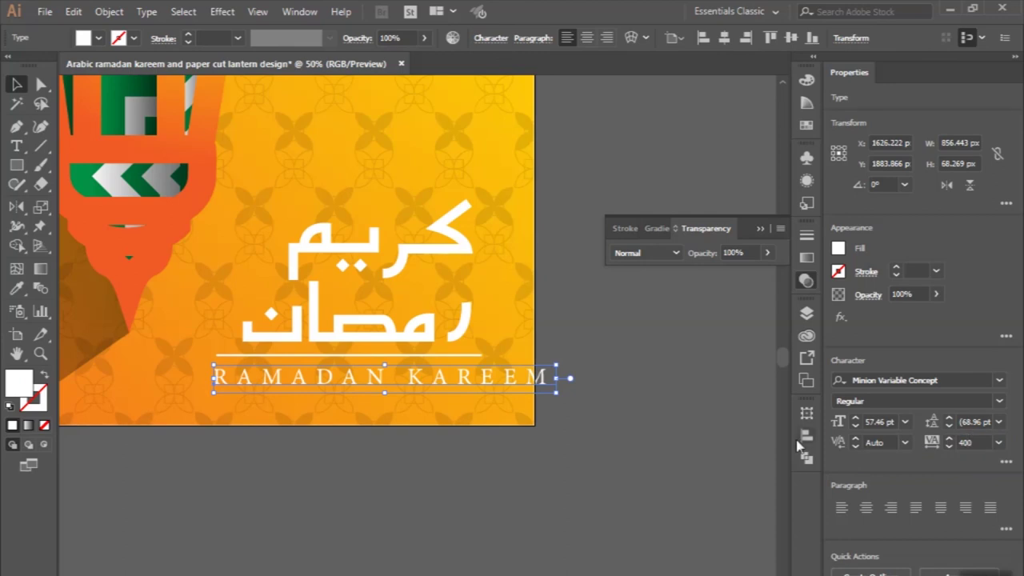
text(200)
key(Return)
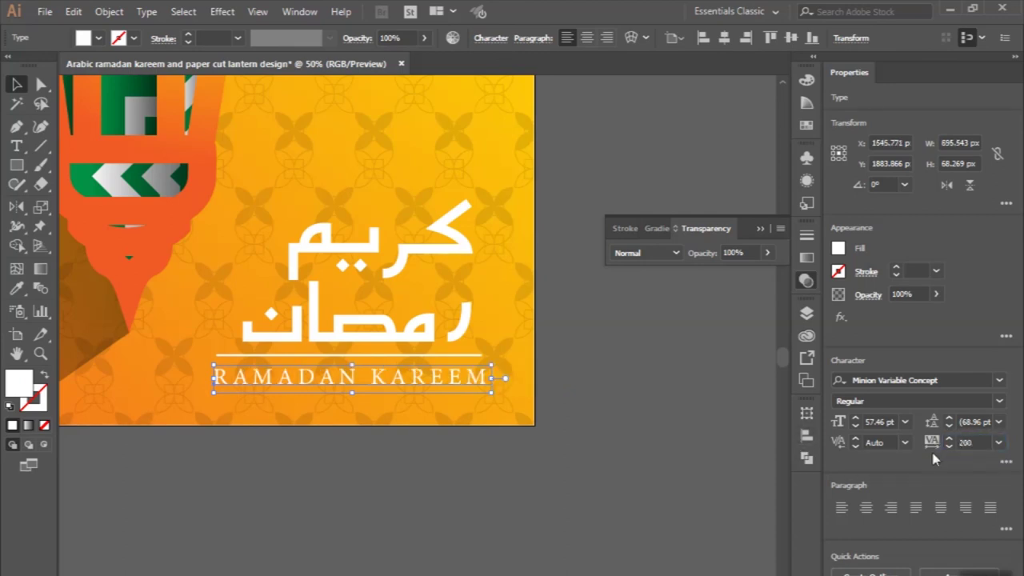
Shrink the lettering to span the divider width, then deselect it.
scroll(323, 378, up, 1)
scroll(192, 393, up, 2)
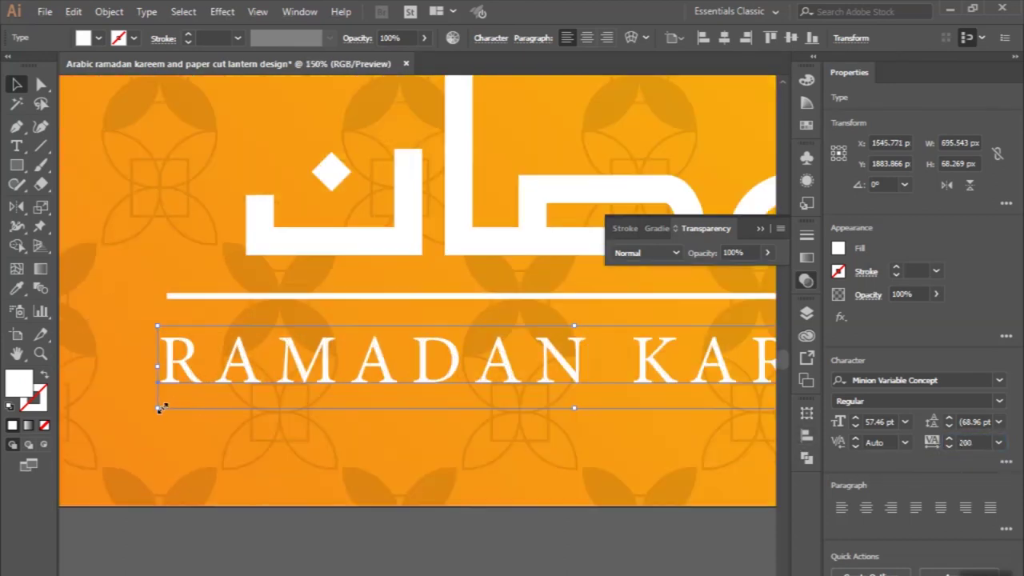
drag(166, 406, 161, 410)
scroll(579, 377, down, 2)
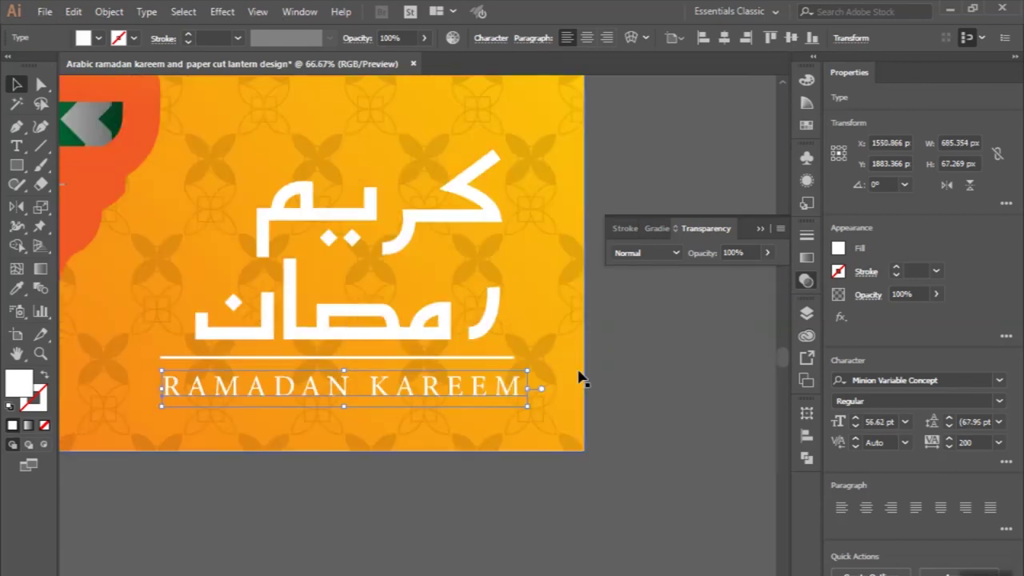
scroll(561, 404, up, 3)
scroll(557, 411, up, 1)
drag(469, 413, 458, 416)
scroll(457, 418, down, 4)
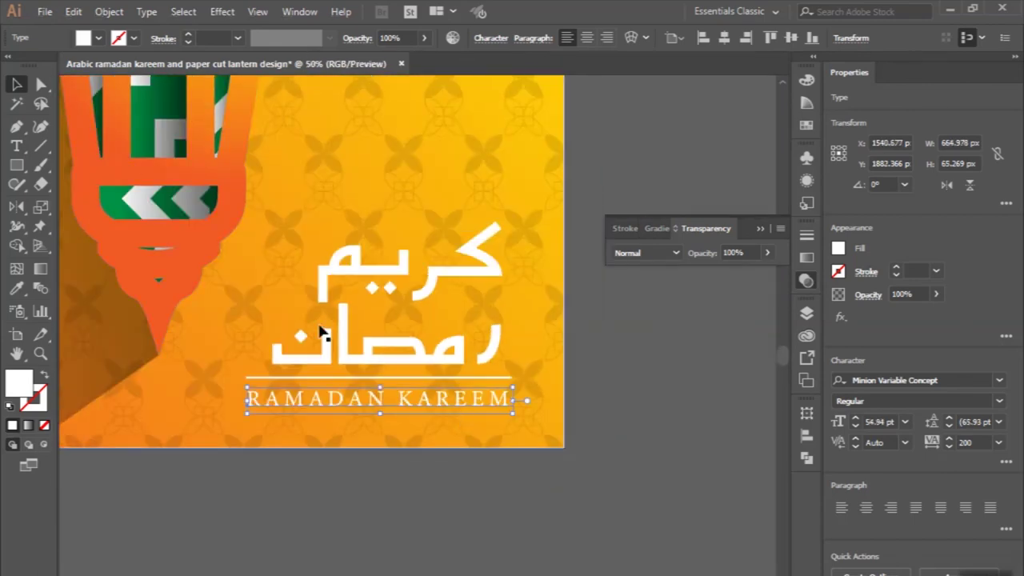
click(344, 529)
scroll(343, 528, down, 1)
scroll(343, 528, down, 1)
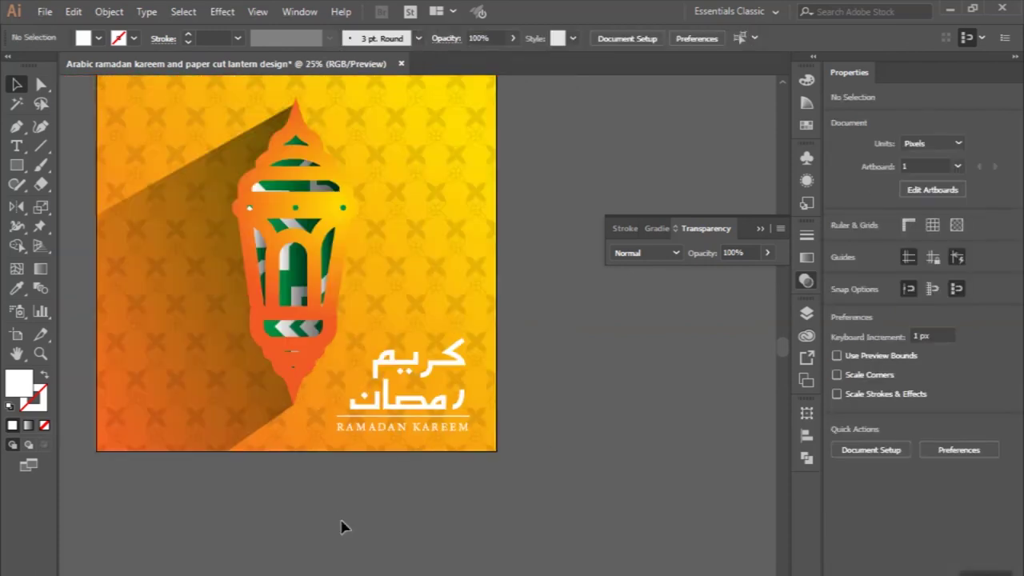
scroll(368, 480, down, 1)
Draw a small circle with the Ellipse tool left of the artboard.
scroll(358, 485, up, 1)
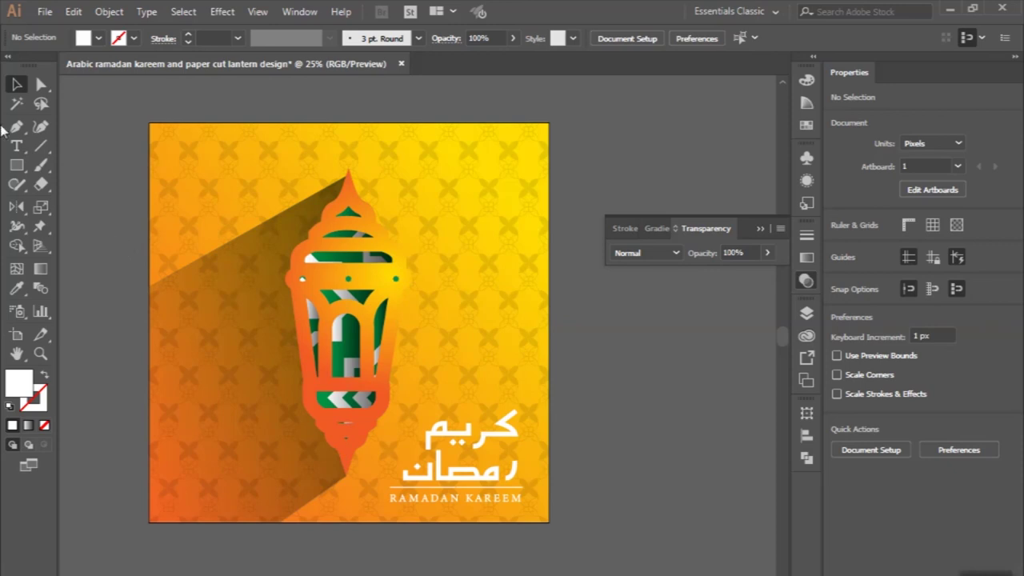
drag(24, 167, 64, 204)
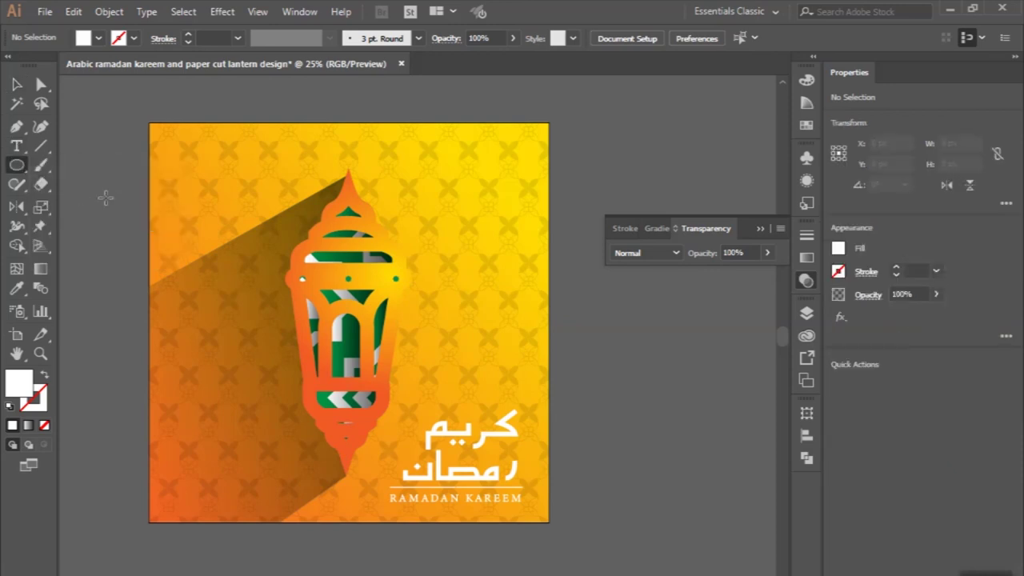
scroll(117, 222, up, 1)
drag(113, 243, 146, 277)
Give the circle a gradient fill with an olive-yellow left stop and a black right stop.
click(656, 229)
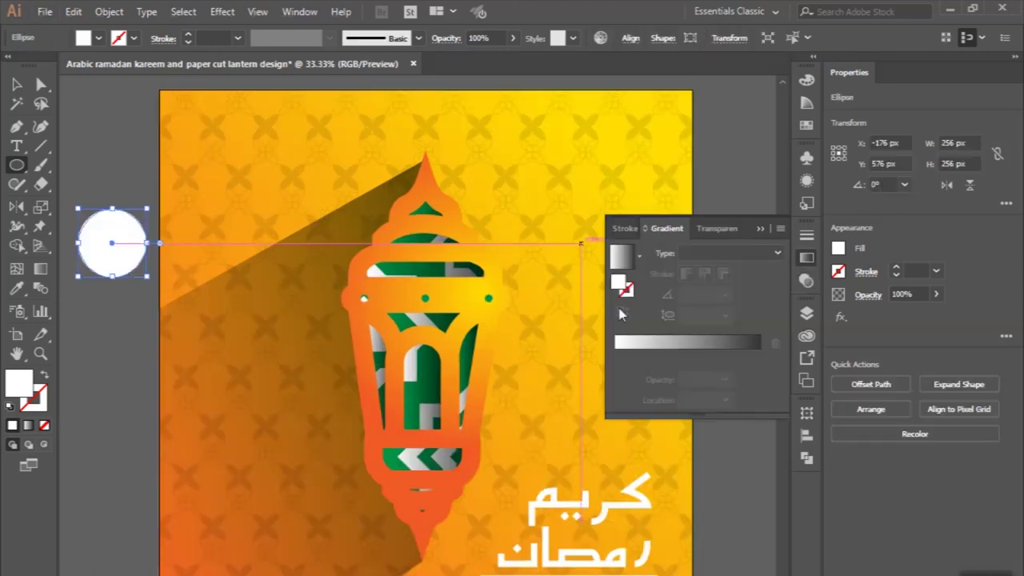
click(622, 264)
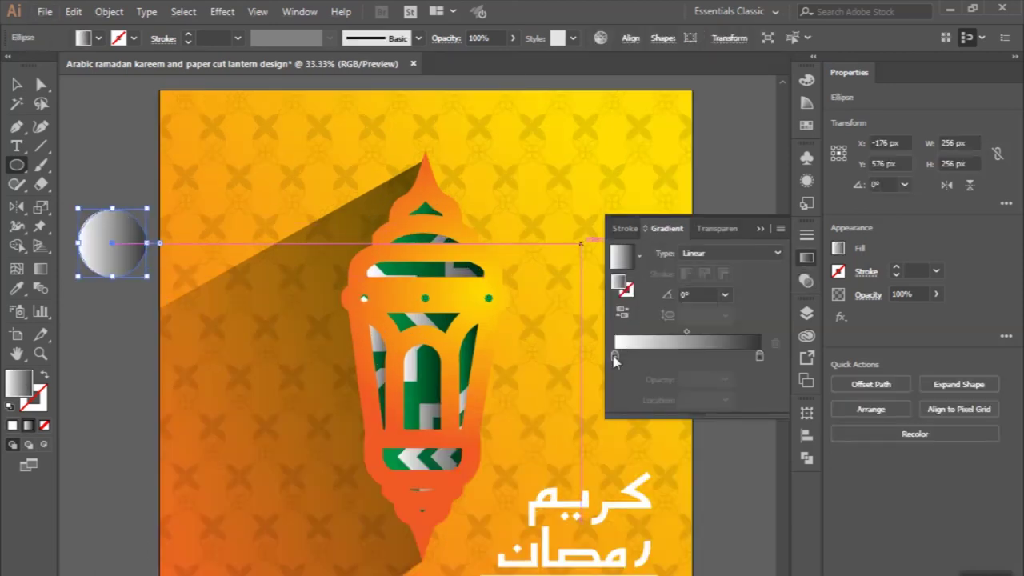
double_click(615, 357)
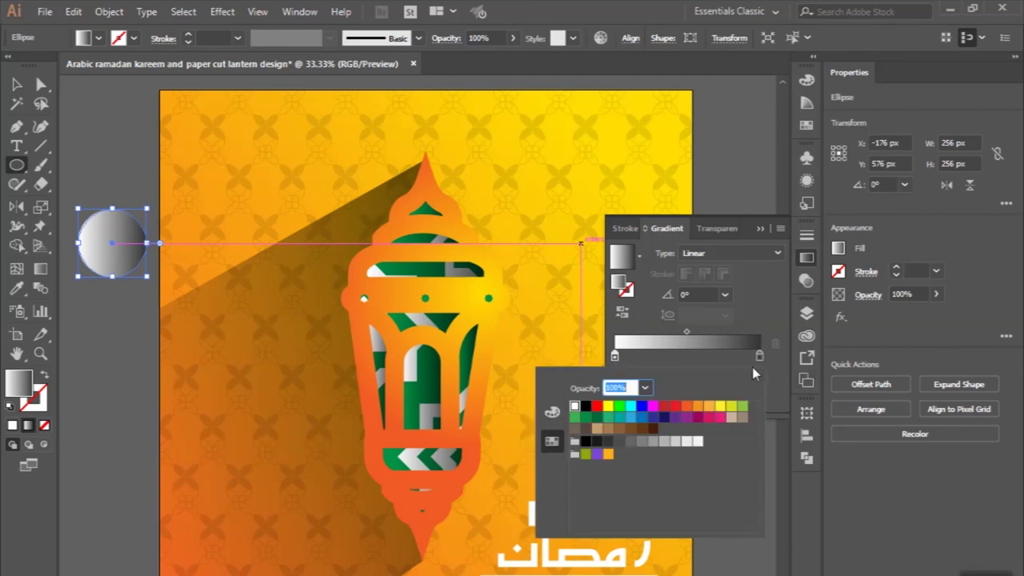
click(553, 414)
click(734, 496)
text(d4bd)
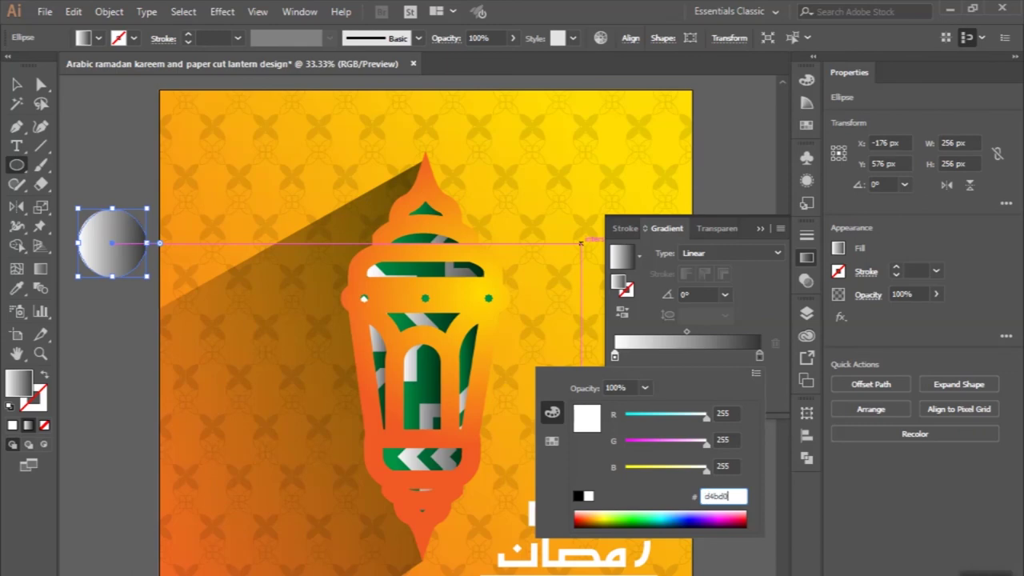
text(00)
key(Return)
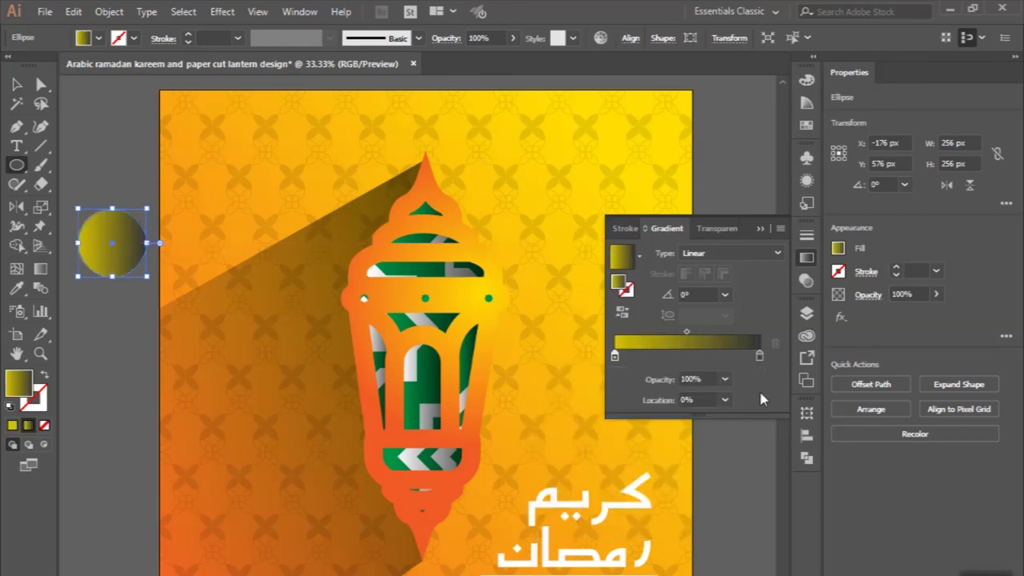
double_click(758, 361)
click(719, 496)
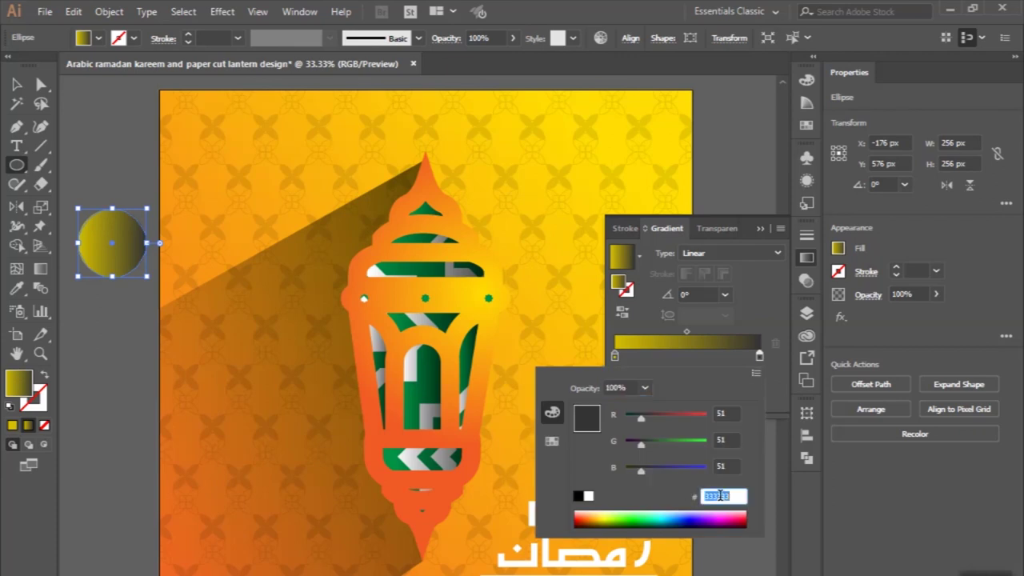
key(Return)
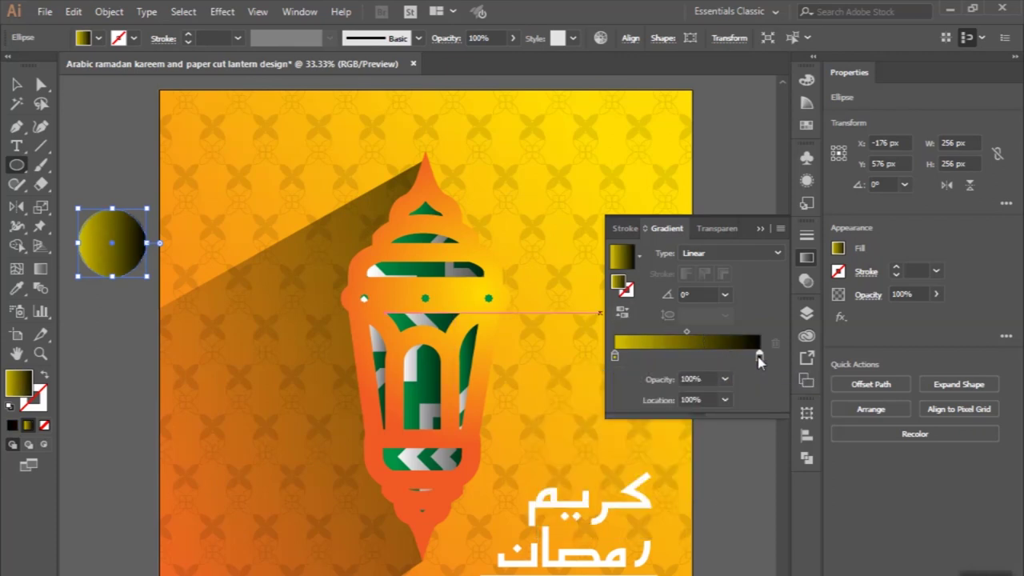
double_click(760, 357)
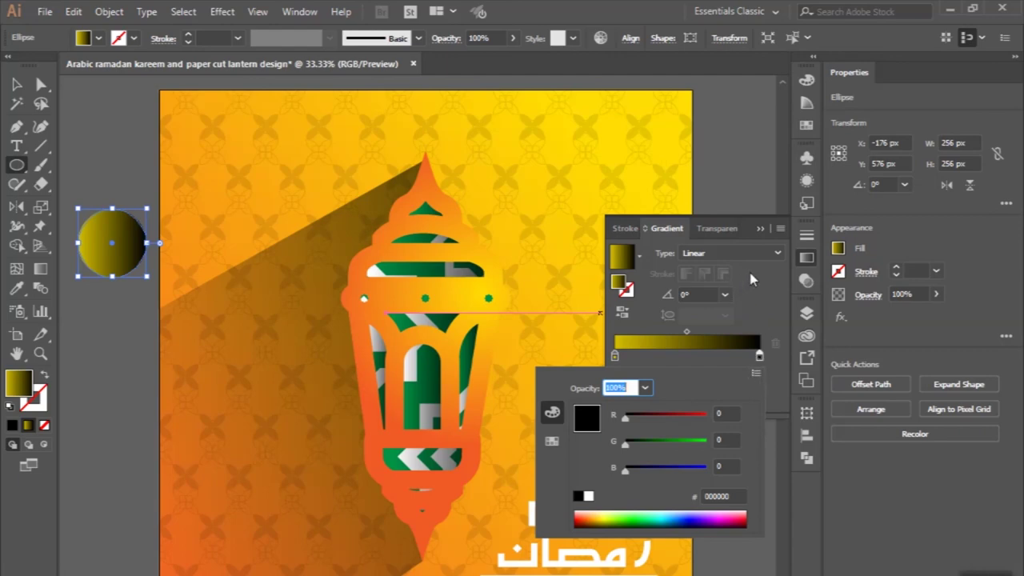
Set the circle's blending mode to Screen and its gradient type to Radial.
click(723, 229)
click(645, 252)
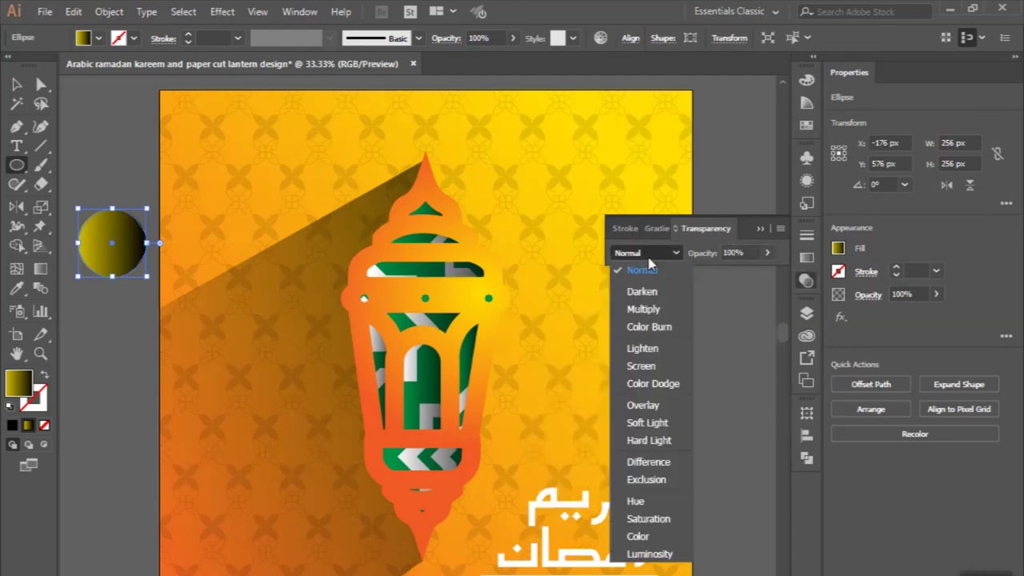
click(641, 365)
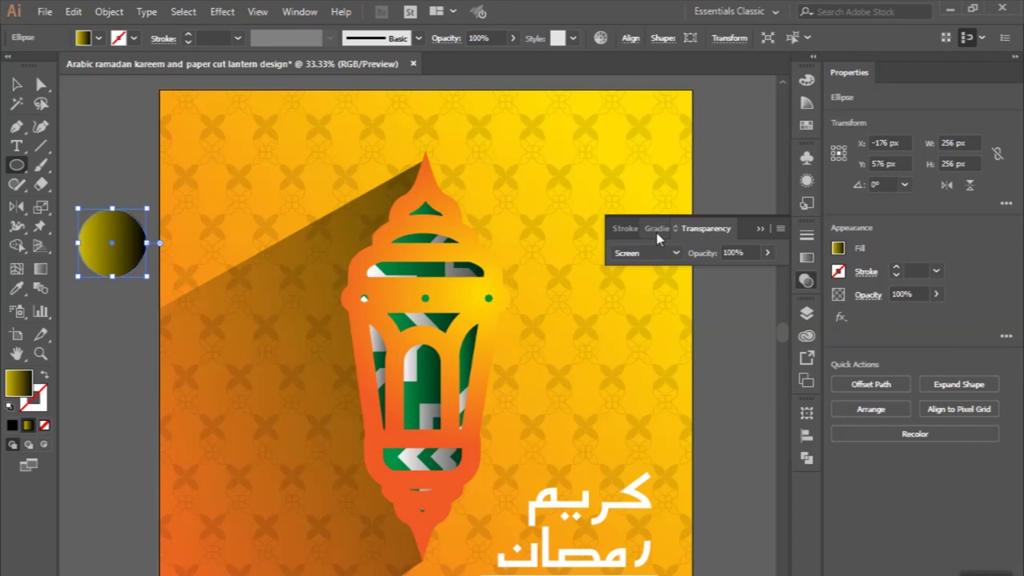
click(663, 229)
click(709, 253)
click(704, 279)
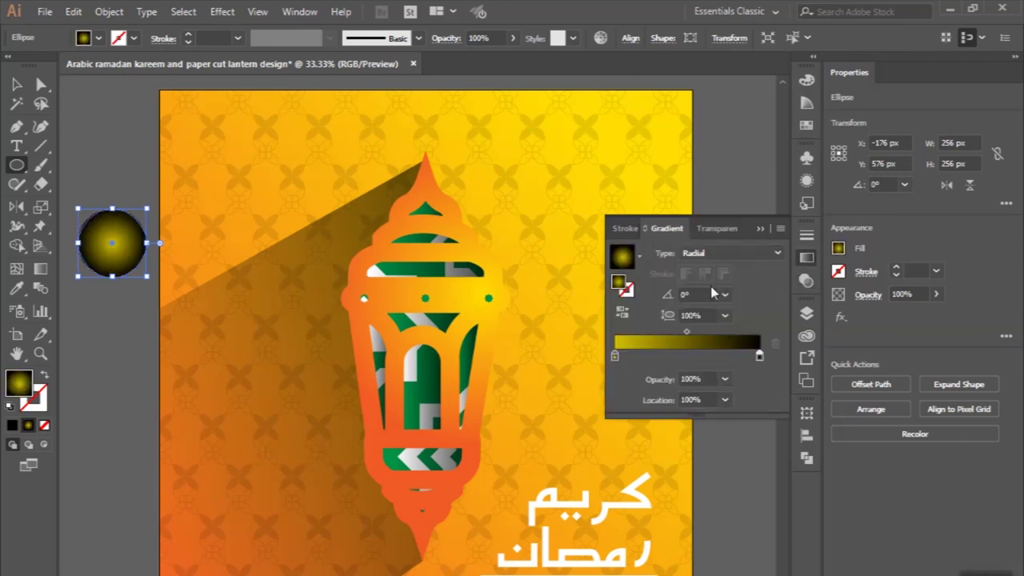
click(16, 83)
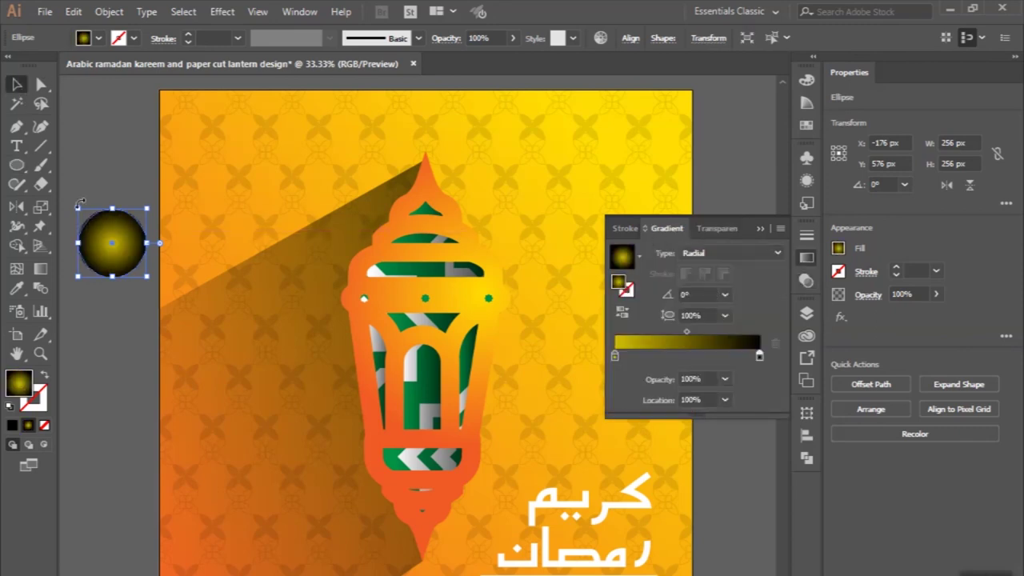
Move the glowing circle onto the lantern and narrow it into a tilted streak.
drag(112, 242, 476, 336)
key(ctrl+1)
mouse_move(365, 343)
mouse_down()
mouse_move(547, 355)
mouse_move(522, 398)
mouse_move(538, 538)
mouse_move(519, 557)
mouse_up()
scroll(521, 398, down, 2)
drag(500, 563, 498, 560)
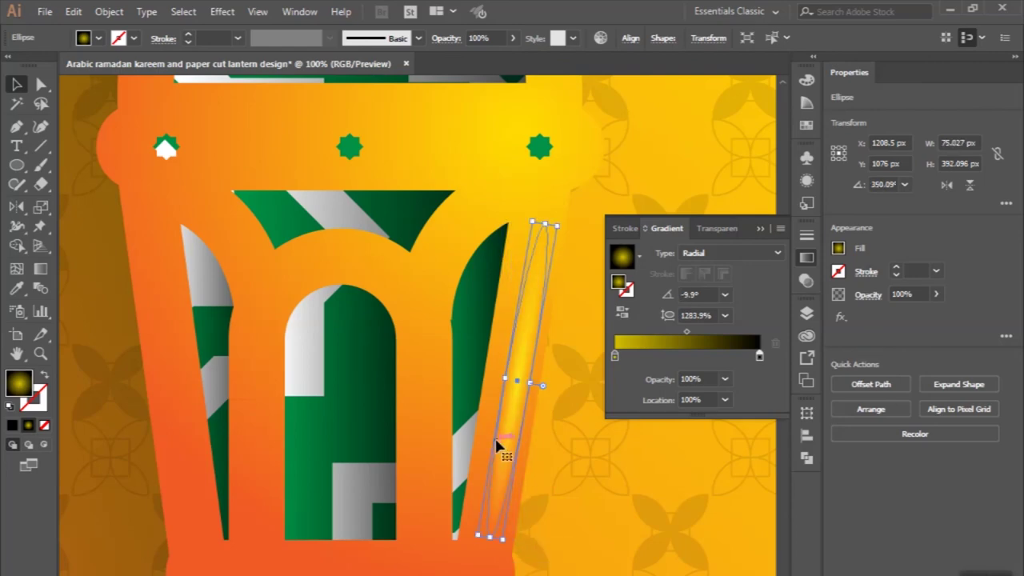
key(ctrl+minus)
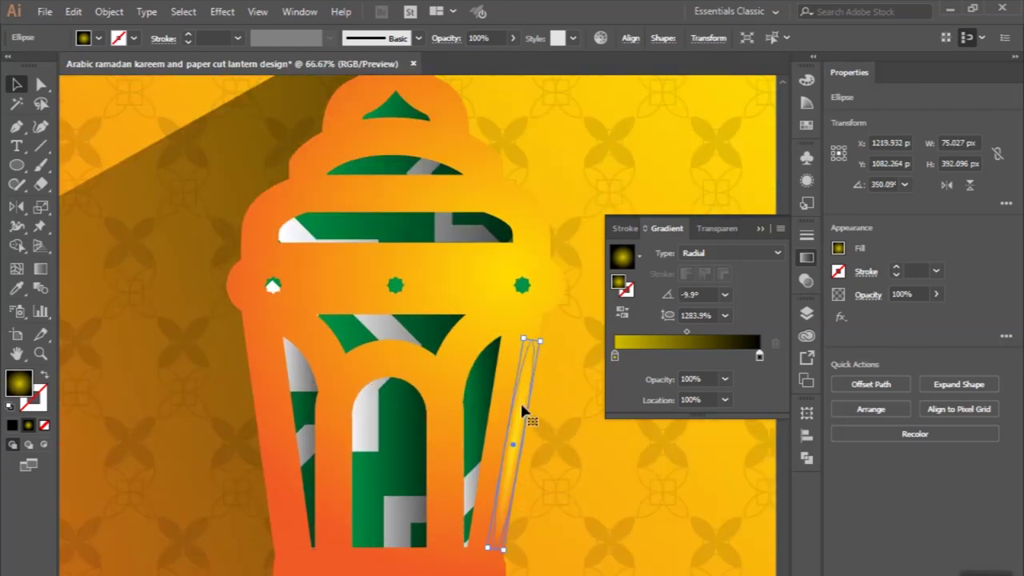
scroll(527, 338, up, 2)
Resize the streak to 46.644 × 79.817 px and rotate it 330° along the green edge.
drag(533, 338, 544, 265)
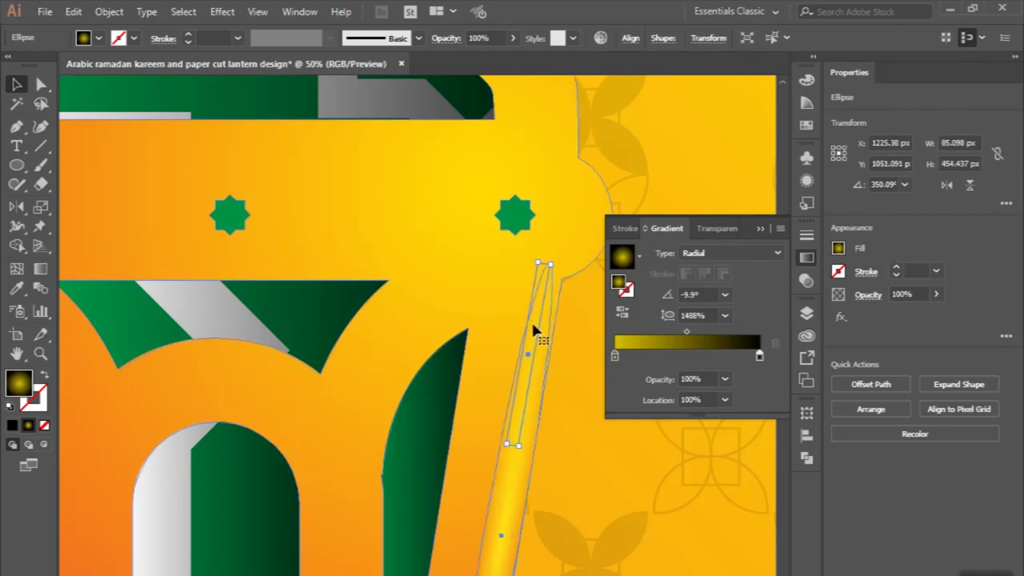
scroll(532, 312, down, 3)
drag(525, 340, 476, 320)
scroll(475, 320, up, 2)
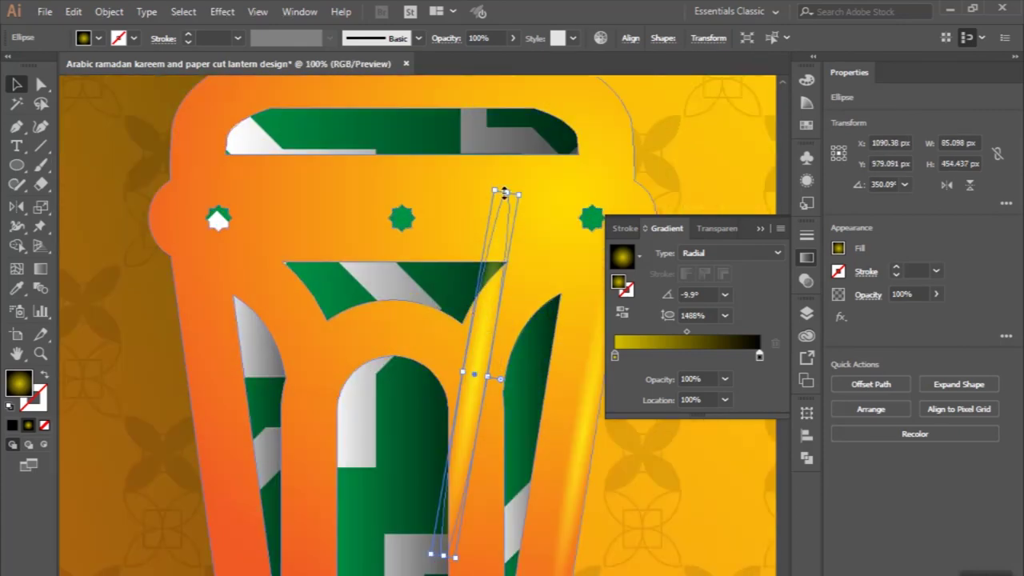
drag(507, 192, 495, 300)
scroll(445, 489, up, 2)
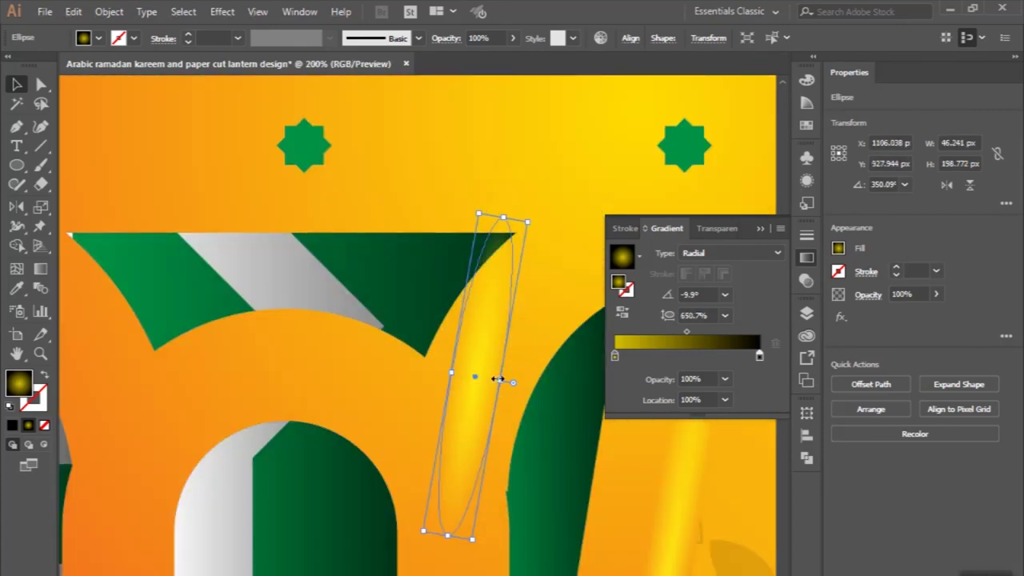
drag(473, 540, 478, 362)
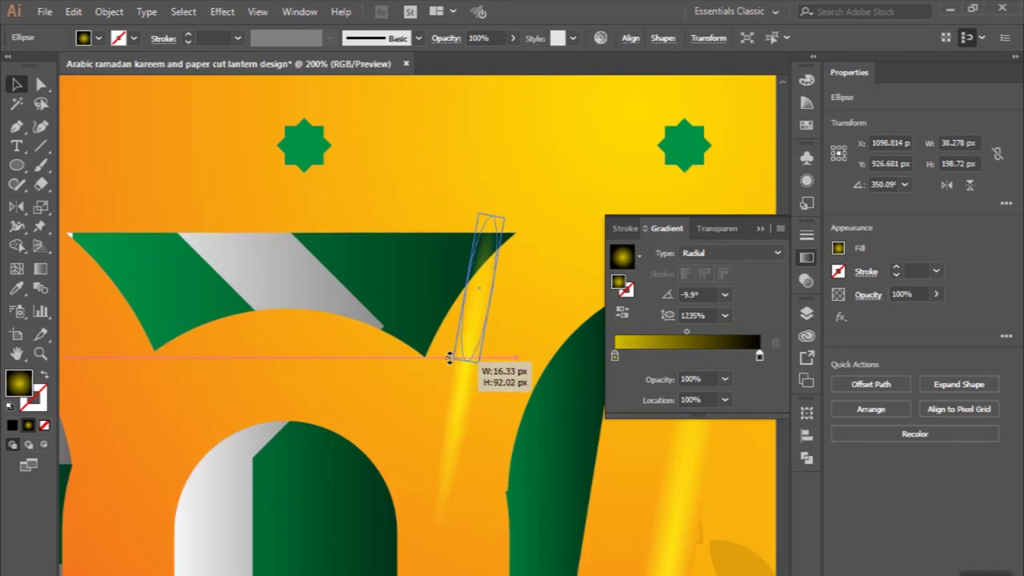
drag(494, 292, 481, 305)
scroll(473, 281, up, 2)
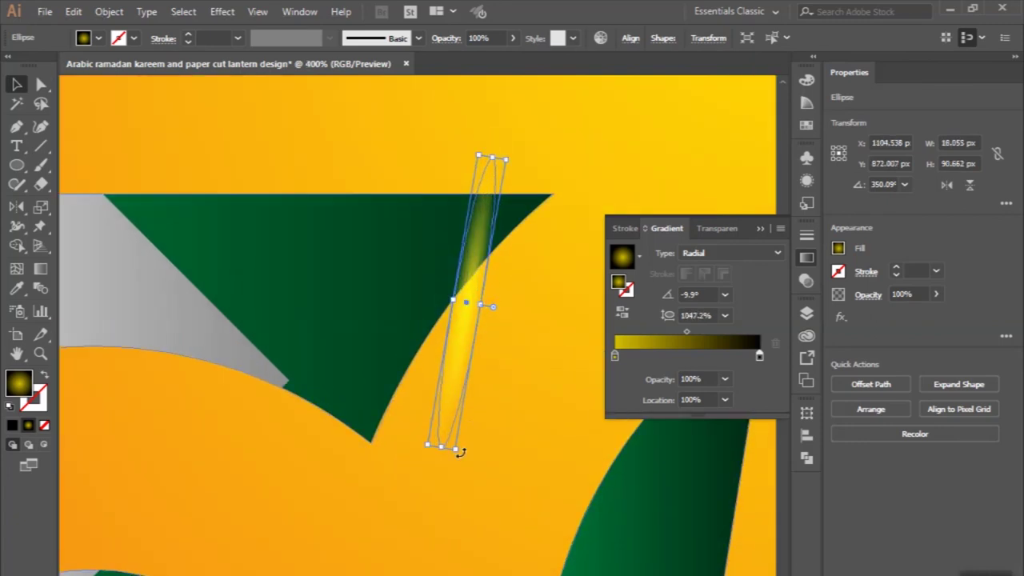
drag(456, 455, 407, 441)
drag(442, 341, 446, 376)
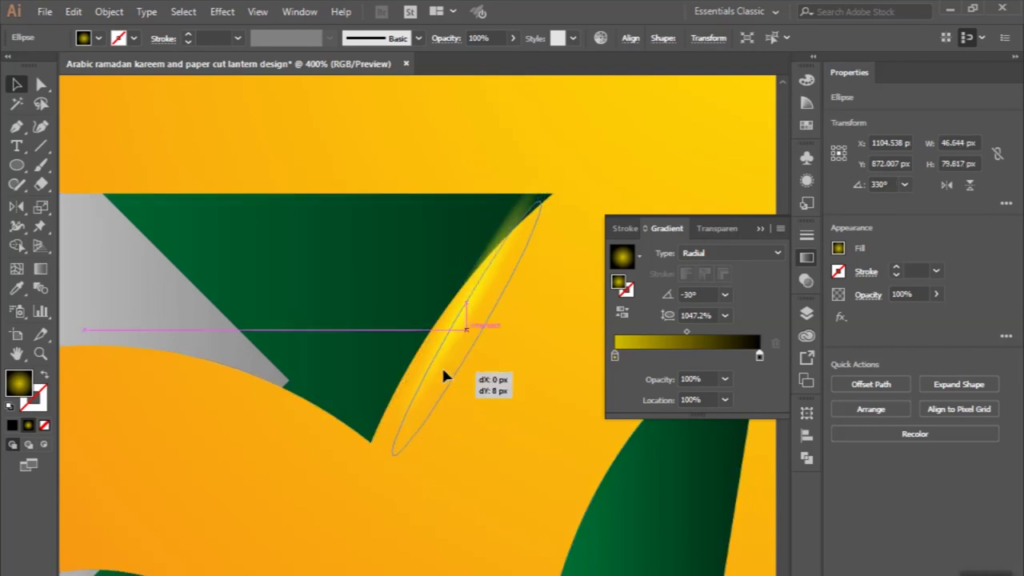
scroll(446, 376, down, 4)
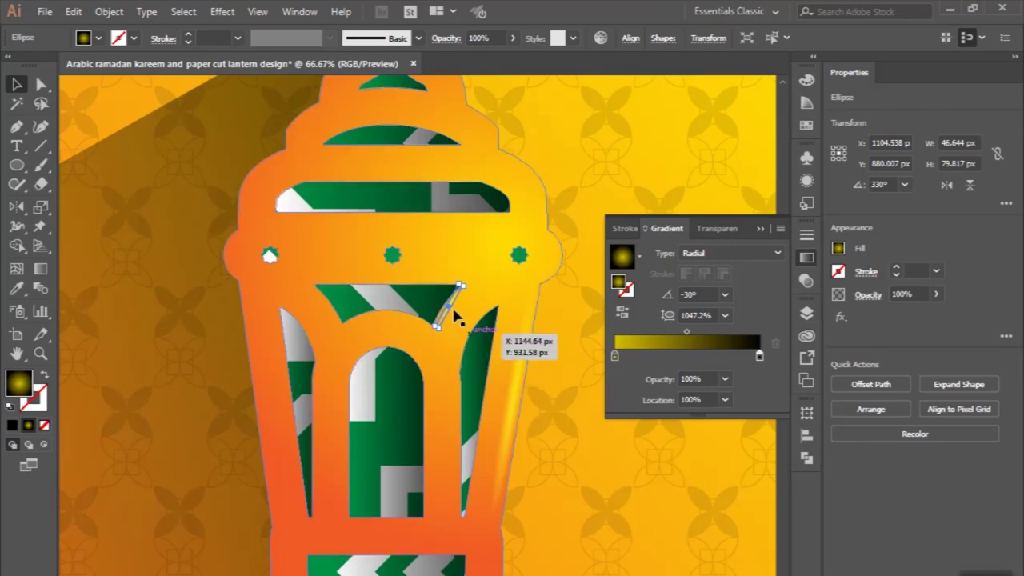
Move the streak to the lantern's top, turn it horizontal and stretch it to 264 px.
scroll(452, 310, up, 1)
drag(447, 306, 453, 177)
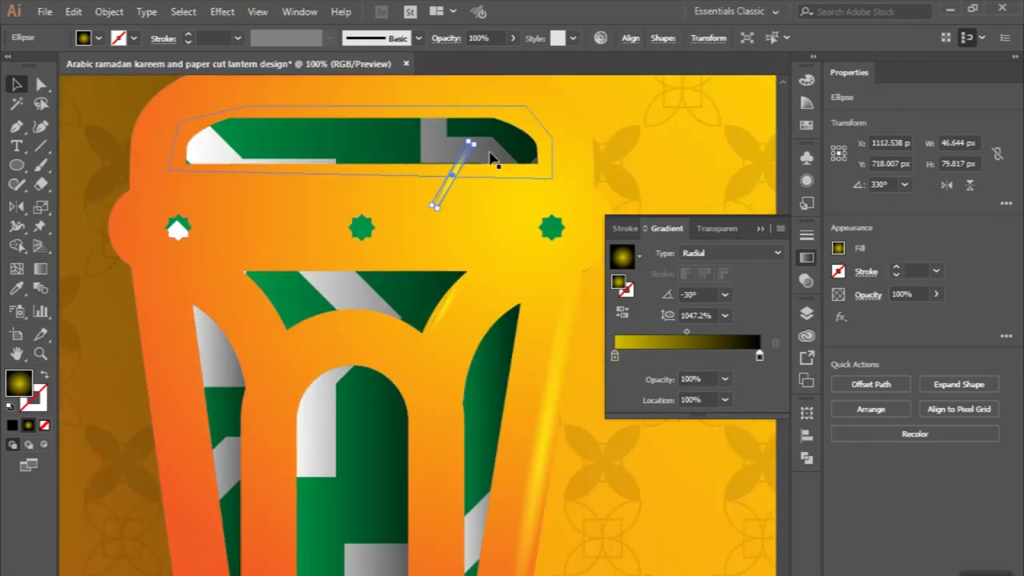
drag(500, 178, 498, 178)
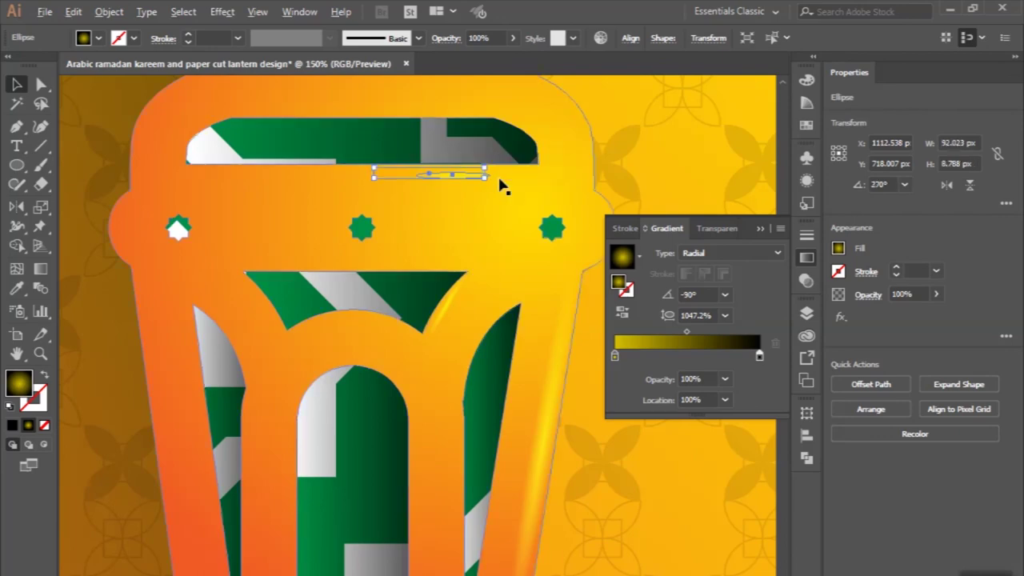
scroll(498, 178, up, 3)
scroll(583, 165, down, 2)
drag(583, 165, 571, 178)
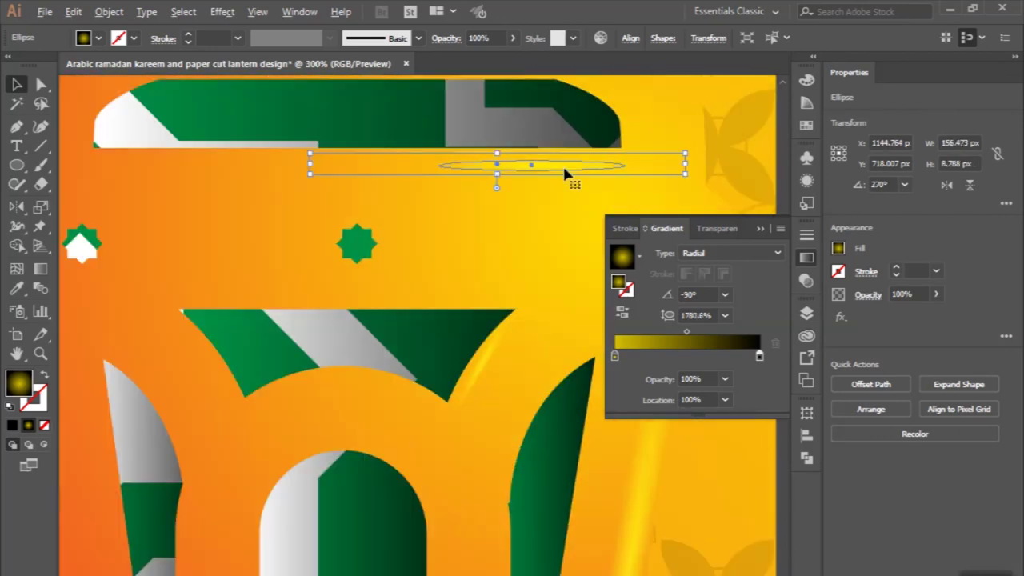
scroll(571, 178, up, 4)
drag(476, 144, 477, 120)
scroll(478, 120, down, 3)
drag(179, 137, 182, 140)
Move the streak down onto the central arch and turn it nearly vertical.
scroll(366, 217, down, 2)
scroll(366, 217, down, 1)
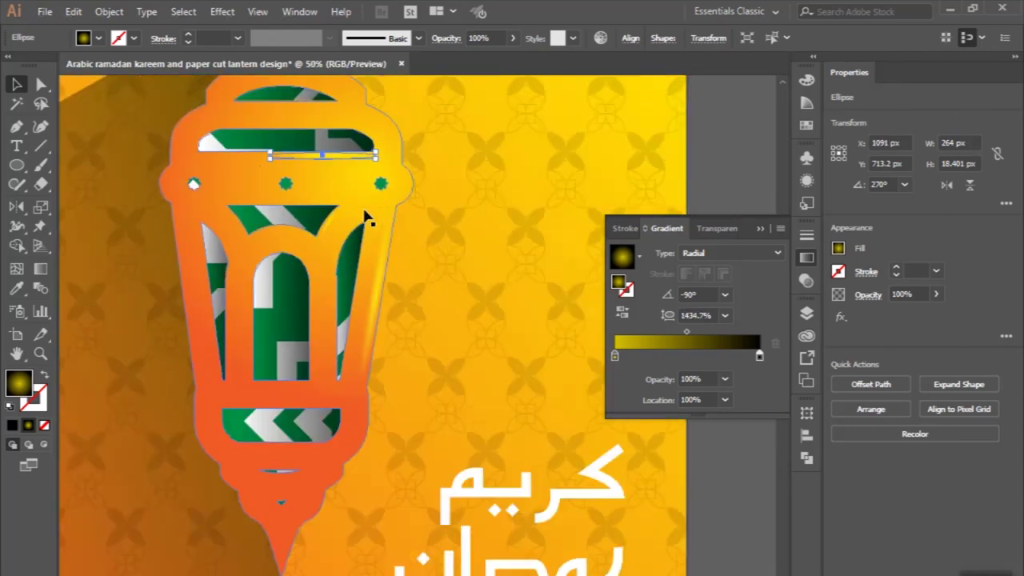
scroll(352, 217, down, 2)
scroll(328, 191, up, 2)
drag(326, 191, 306, 334)
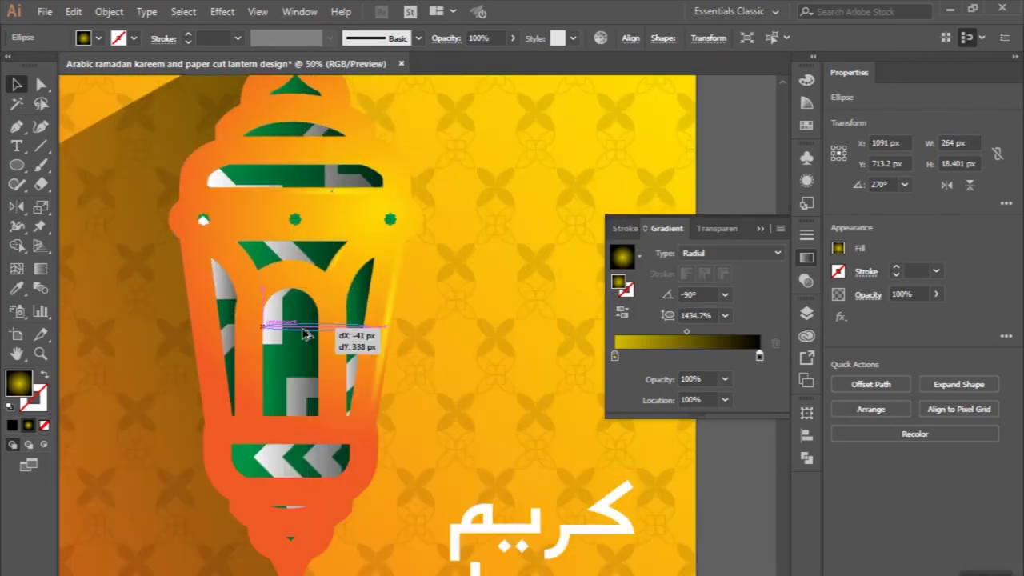
scroll(394, 320, up, 2)
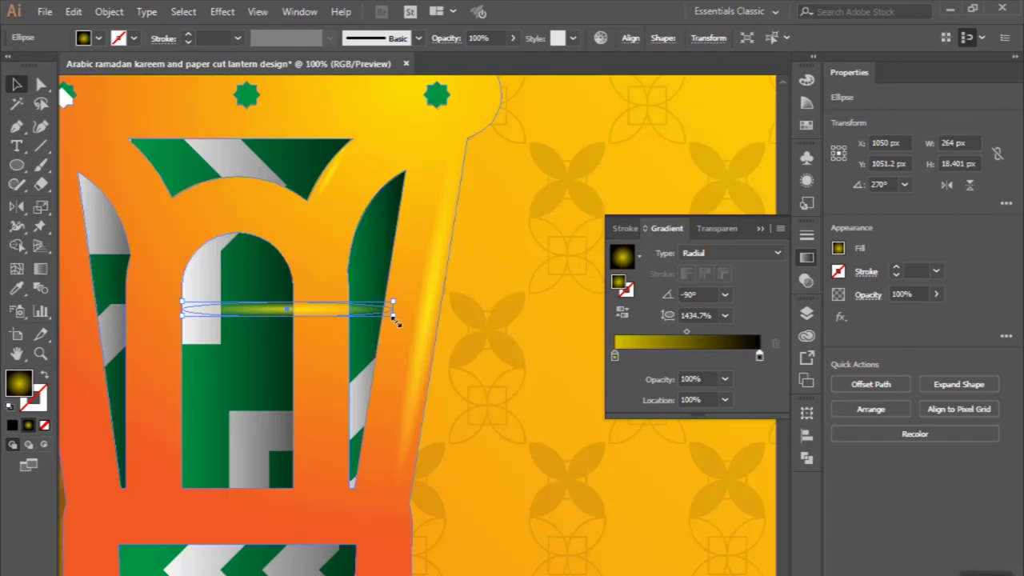
mouse_move(325, 257)
mouse_down()
mouse_move(293, 233)
mouse_move(320, 229)
mouse_up()
Nudge the streak beside the arch's right edge and rotate it fully upright.
scroll(315, 302, up, 1)
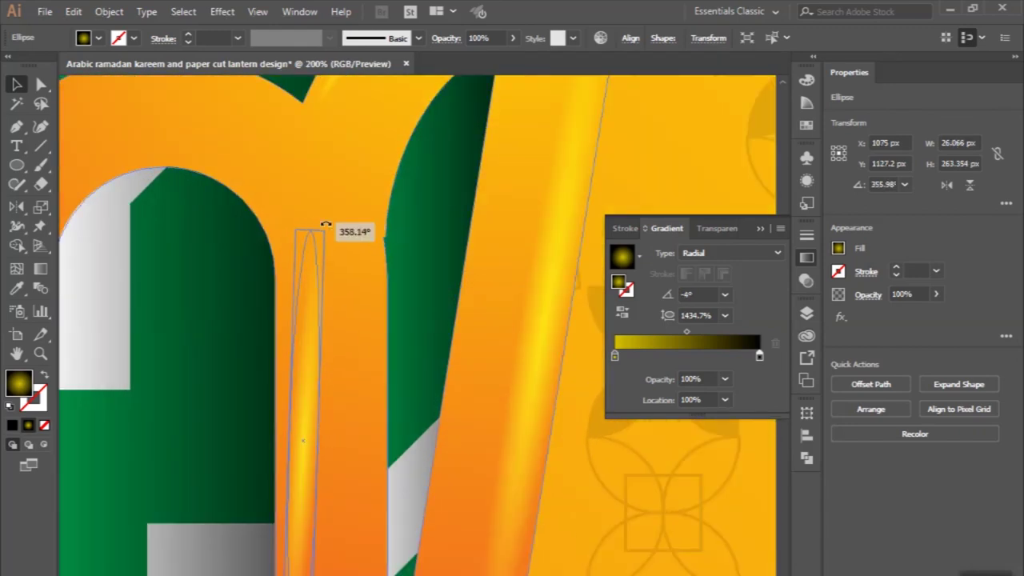
scroll(309, 240, down, 1)
scroll(302, 264, down, 2)
drag(303, 264, 293, 272)
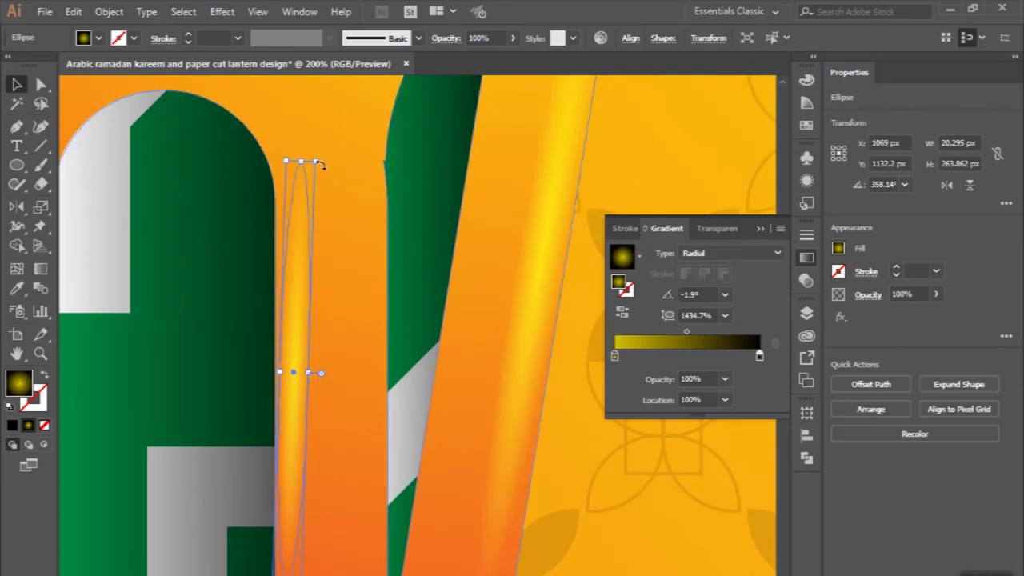
drag(316, 161, 307, 157)
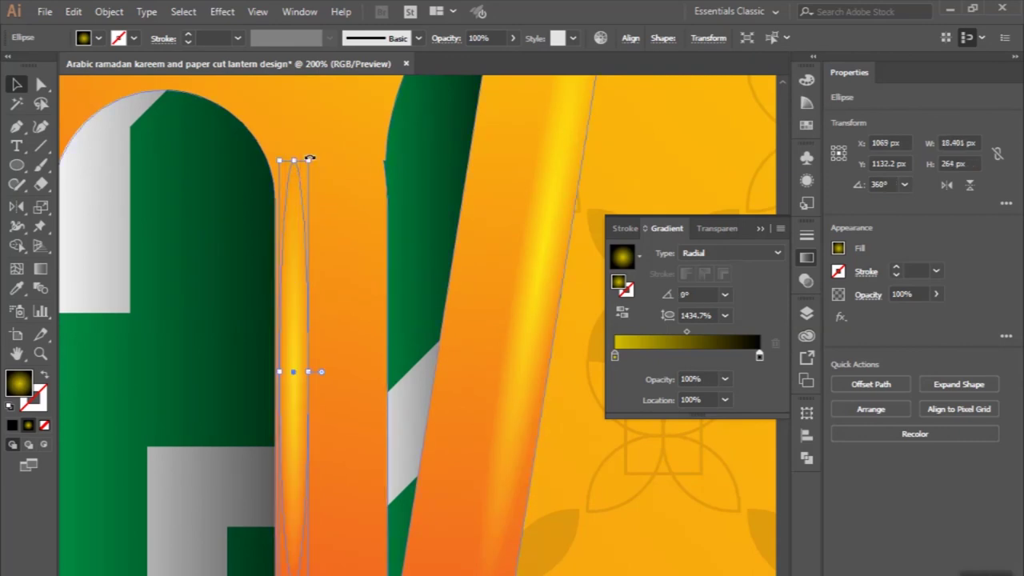
scroll(312, 308, down, 6)
click(308, 424)
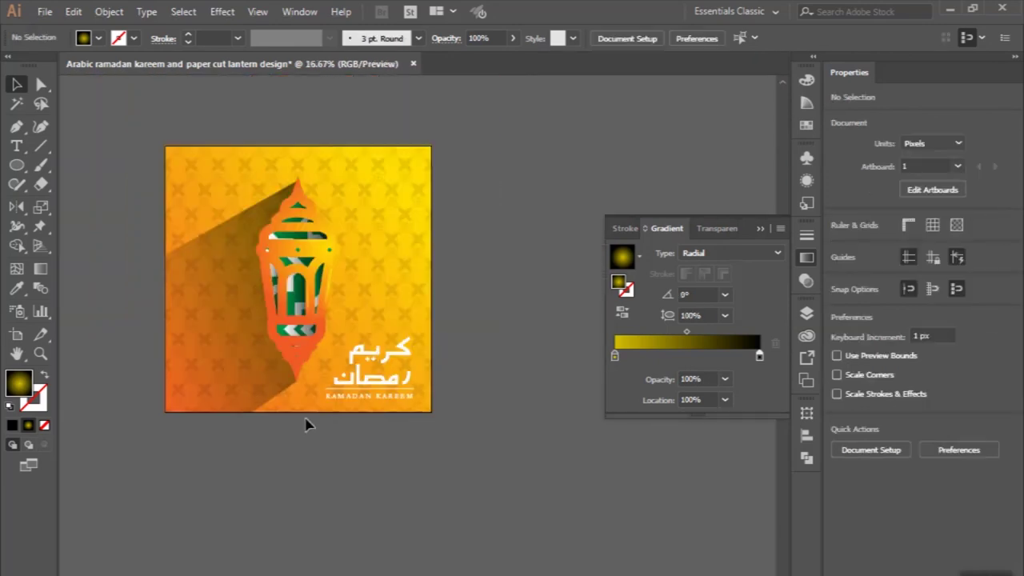
scroll(308, 425, up, 4)
scroll(313, 269, up, 3)
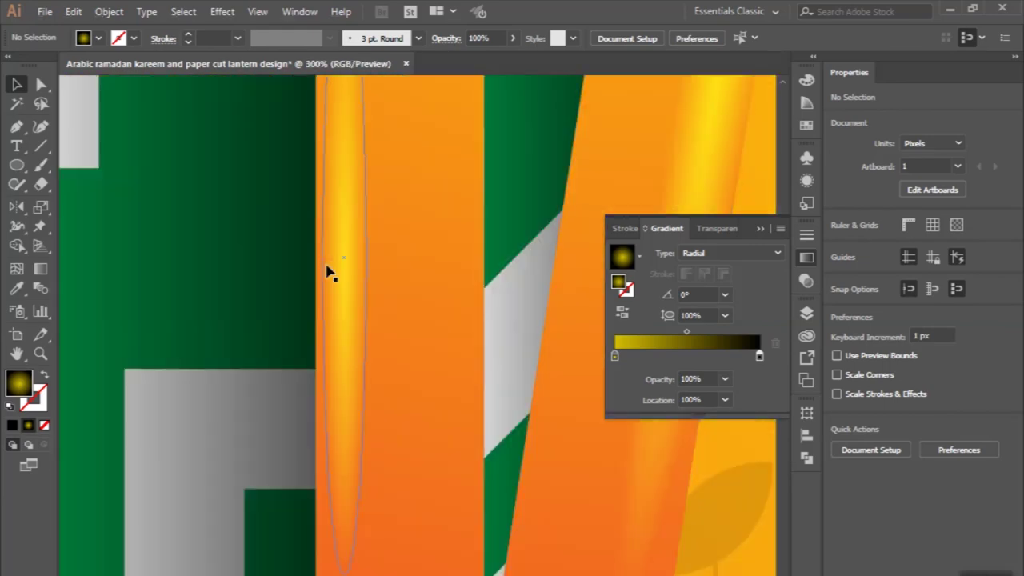
Adjust the streak's width from 11.2 px to 17.2 px, then zoom out and deselect.
click(366, 262)
drag(363, 261, 350, 260)
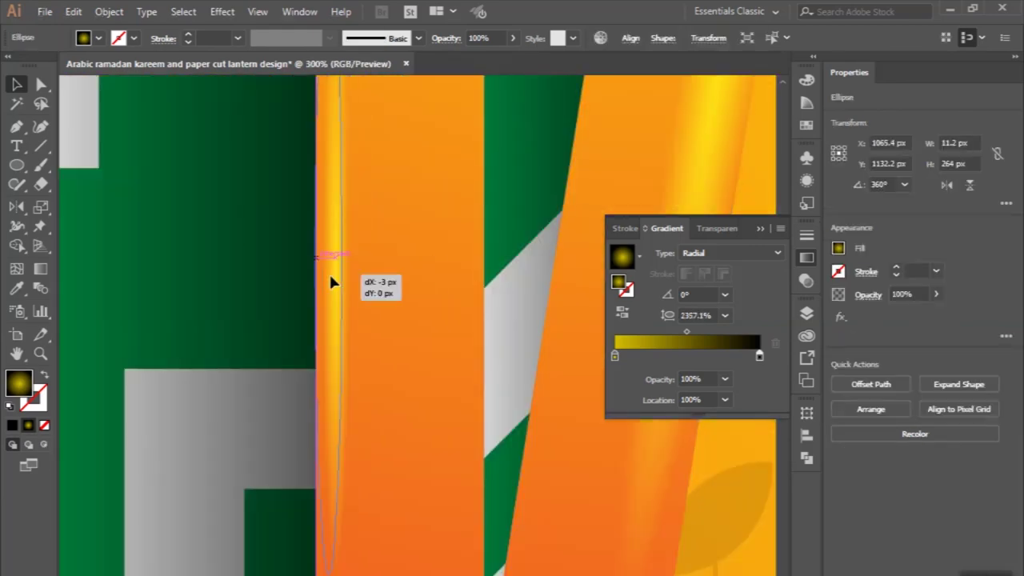
scroll(334, 279, down, 6)
scroll(320, 498, down, 2)
click(321, 498)
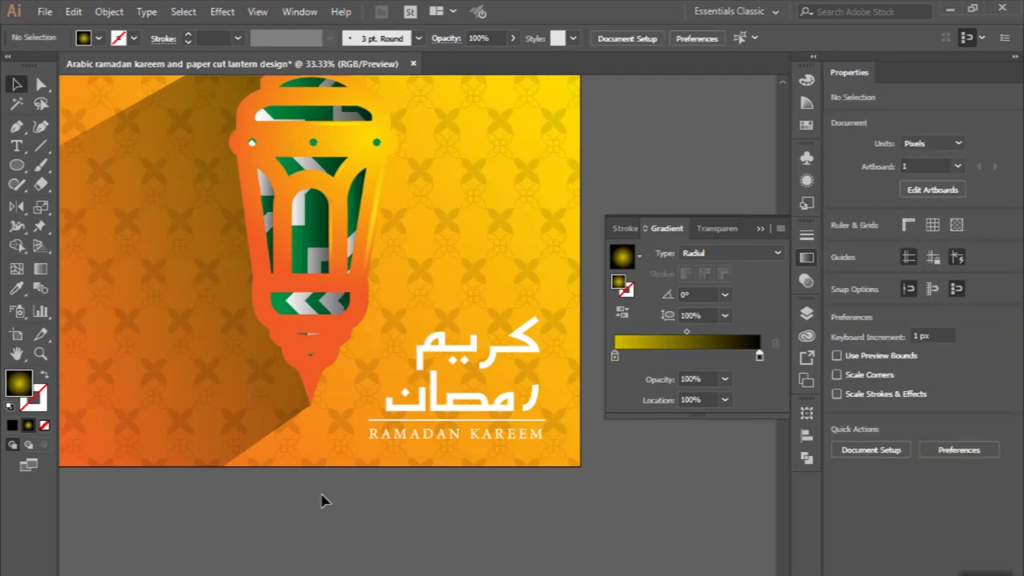
scroll(323, 500, down, 1)
scroll(314, 336, up, 2)
scroll(306, 286, up, 2)
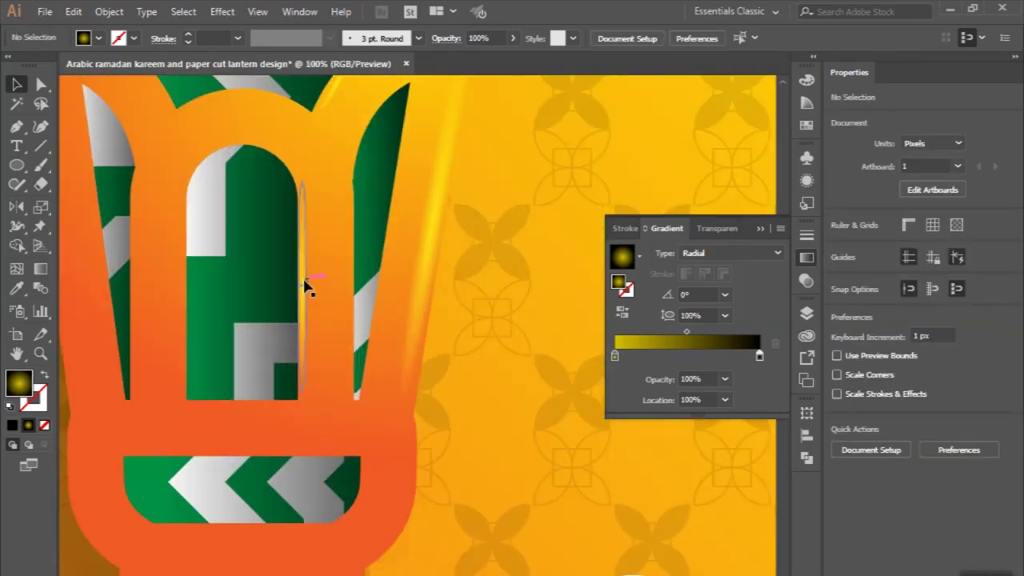
scroll(344, 282, up, 2)
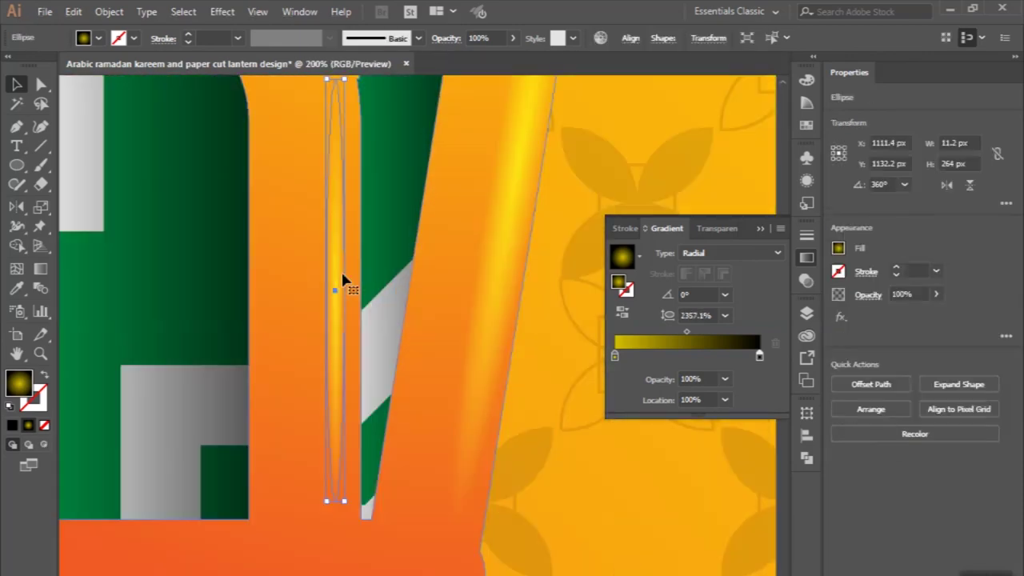
scroll(344, 288, up, 1)
drag(343, 286, 363, 288)
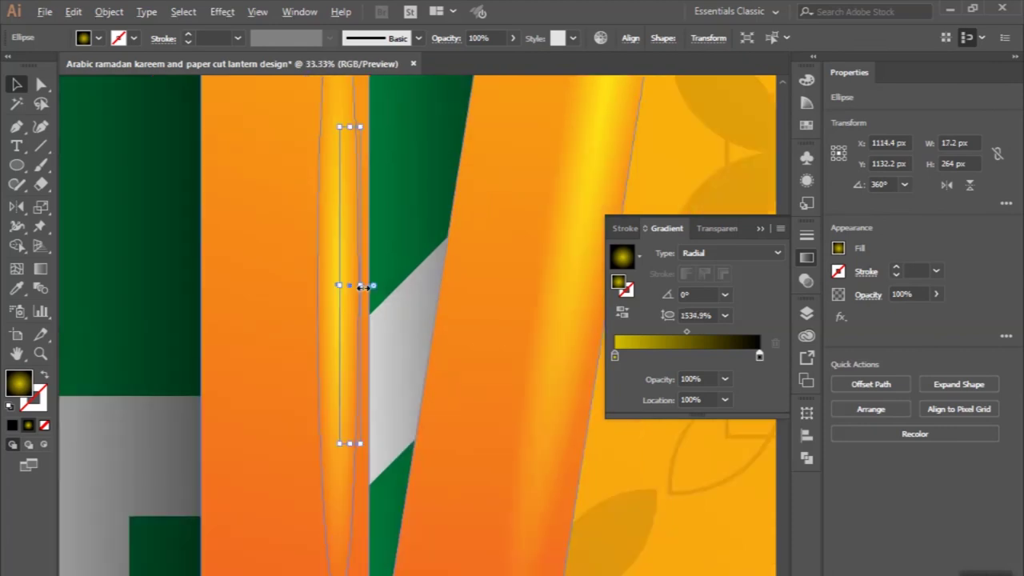
key(ctrl+0)
click(328, 537)
scroll(328, 536, down, 1)
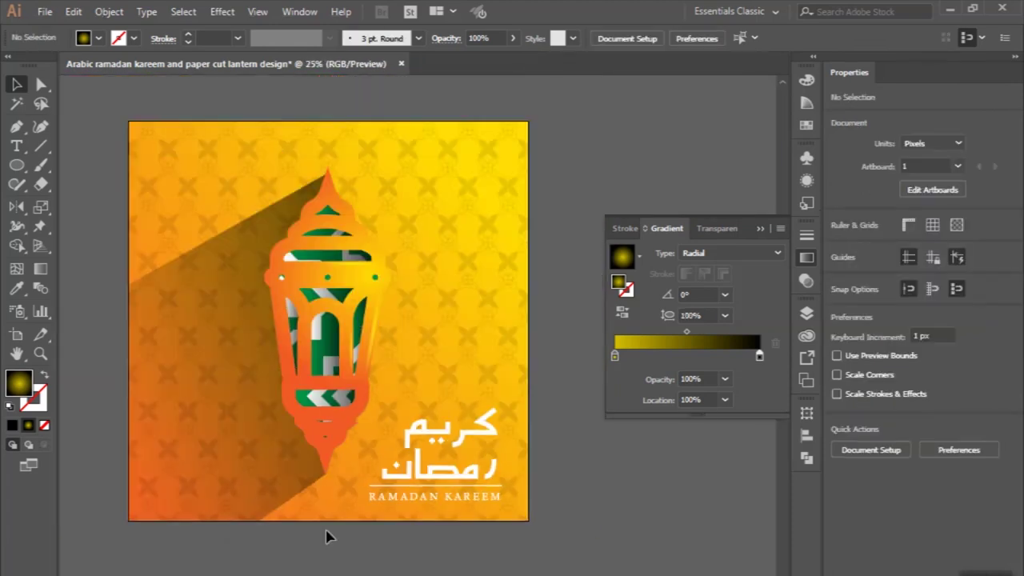
Collapse the Gradient panel to view the completed Ramadan Kareem card.
scroll(329, 536, up, 2)
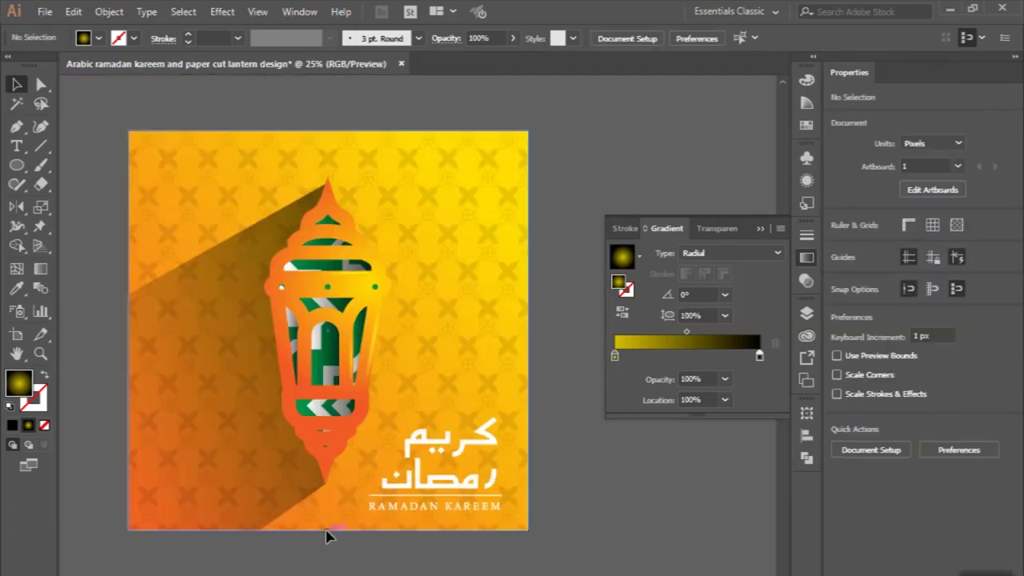
click(761, 231)
scroll(613, 429, down, 2)
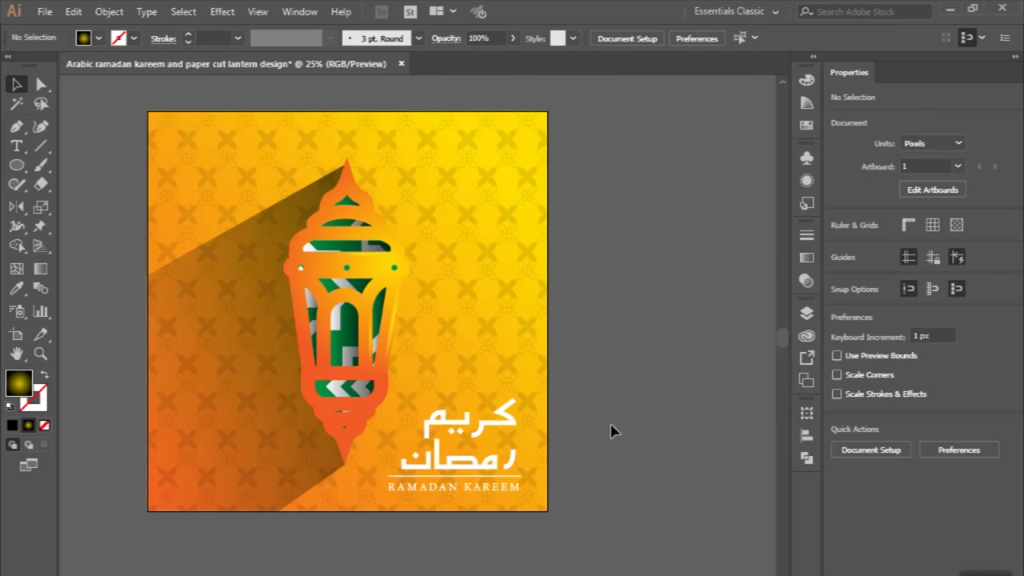
scroll(610, 431, up, 2)
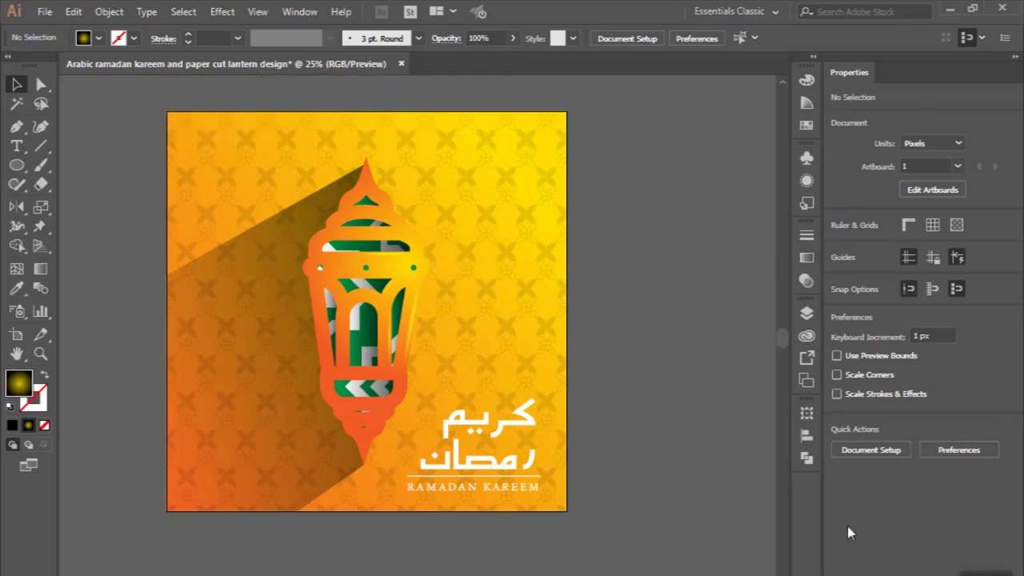